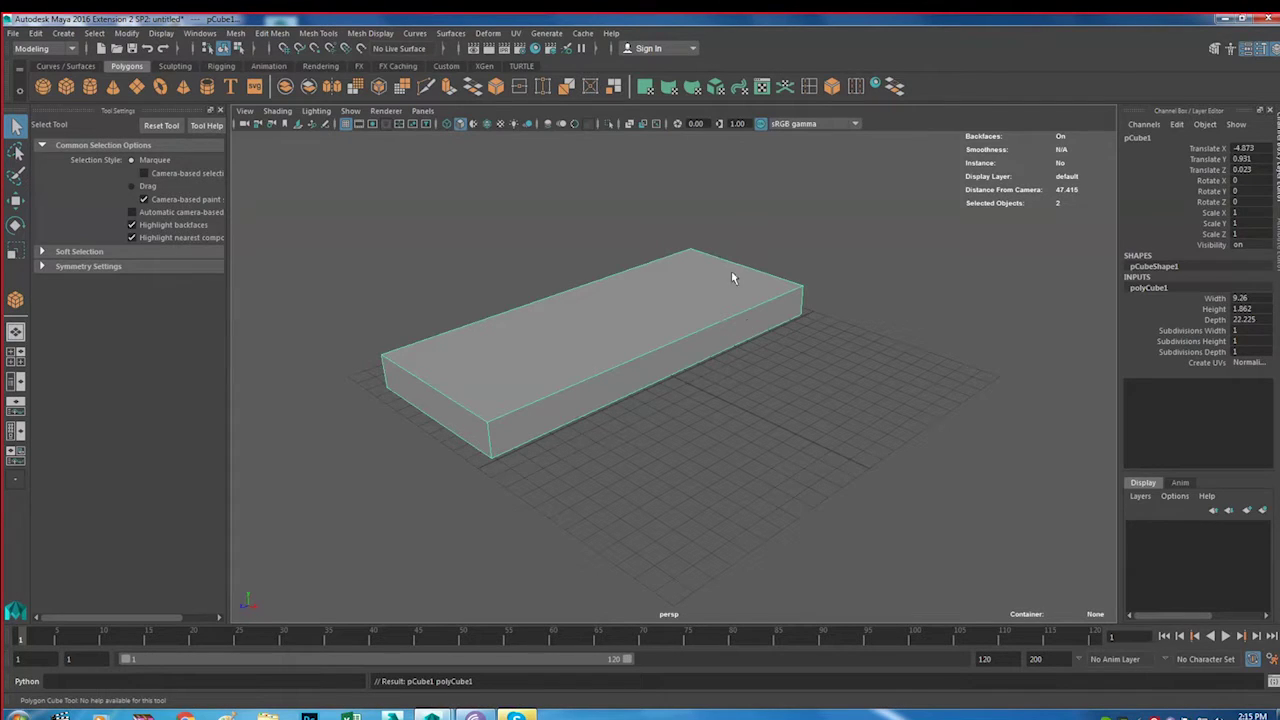
Give the box 3 width, 2 height and 4 depth subdivisions in the Channel Box
{"action": "mouse_move", "coordinate": [639, 374]}
{"action": "left_mouse_down", "text": "alt"}
{"action": "mouse_move", "coordinate": [666, 417]}
{"action": "mouse_move", "coordinate": [610, 435]}
{"action": "left_mouse_up", "text": "alt"}
{"action": "scroll", "coordinate": [640, 449], "scroll_direction": "up", "scroll_amount": 2}
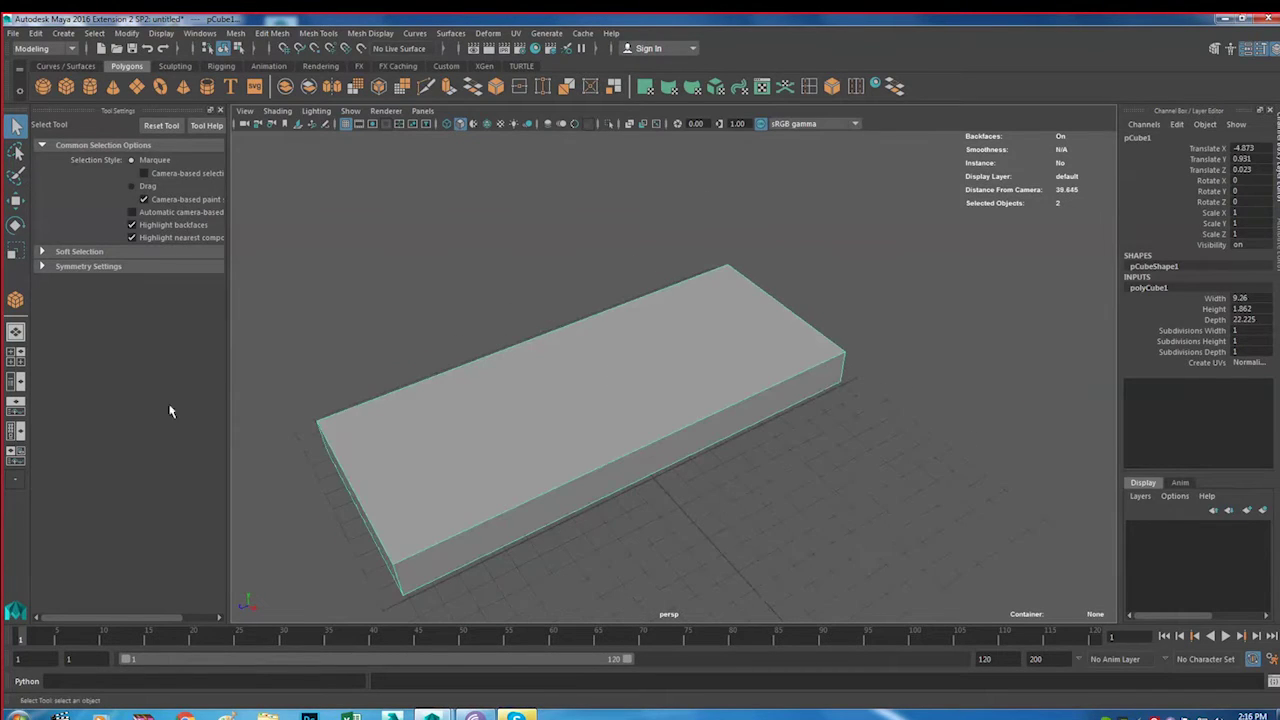
{"action": "middle_click_drag", "start_coordinate": [676, 404], "coordinate": [681, 400], "text": "alt"}
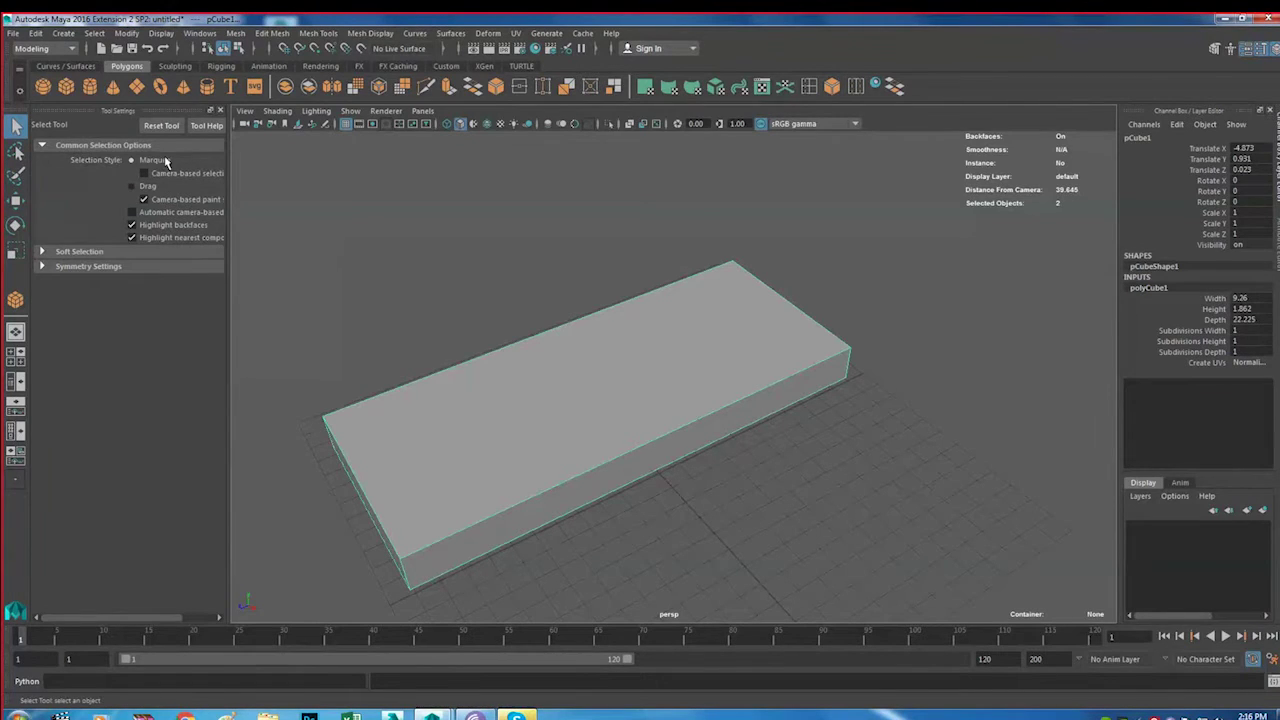
{"action": "left_click_drag", "start_coordinate": [657, 466], "coordinate": [657, 408], "text": "alt"}
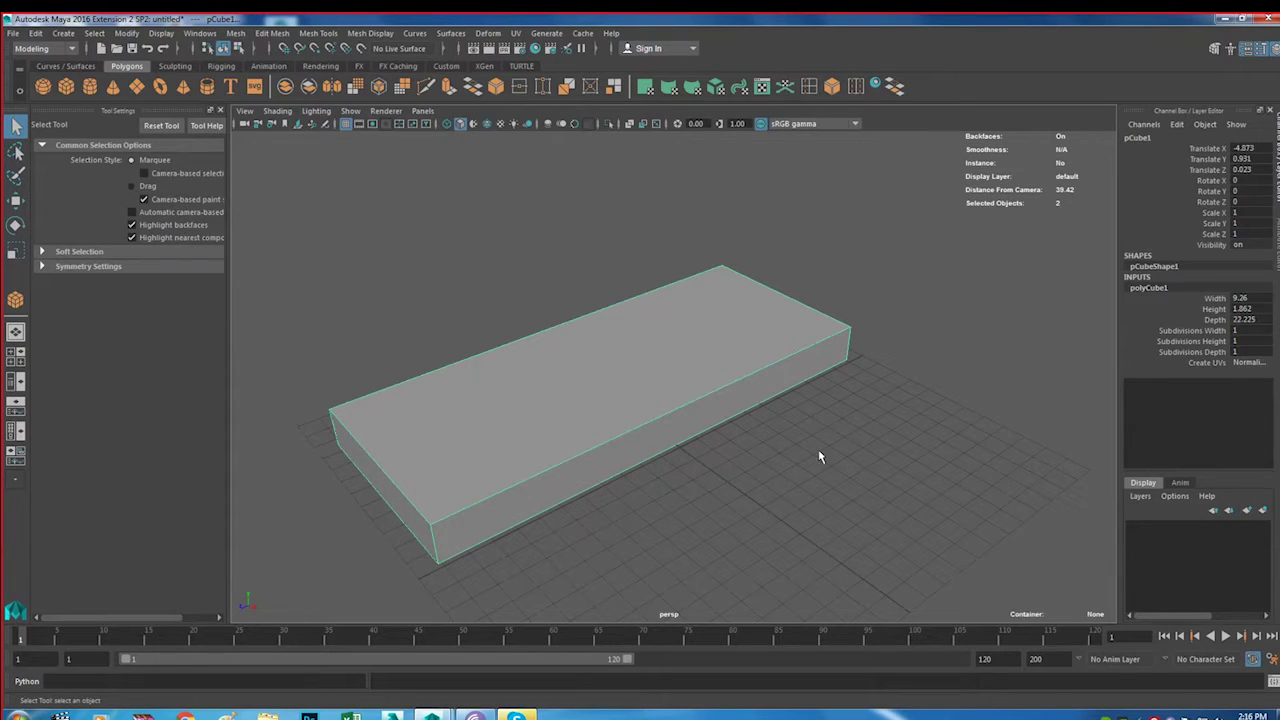
{"action": "right_click_drag", "start_coordinate": [628, 363], "coordinate": [590, 340]}
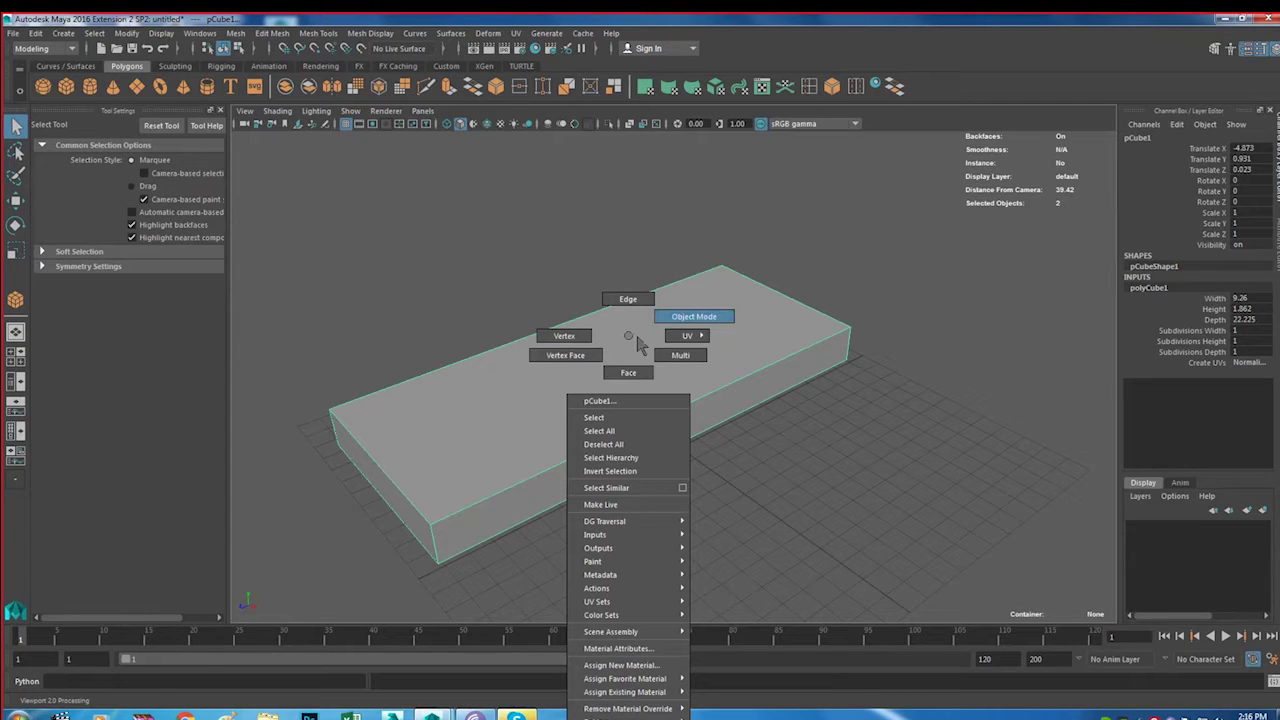
{"action": "left_click", "coordinate": [628, 341]}
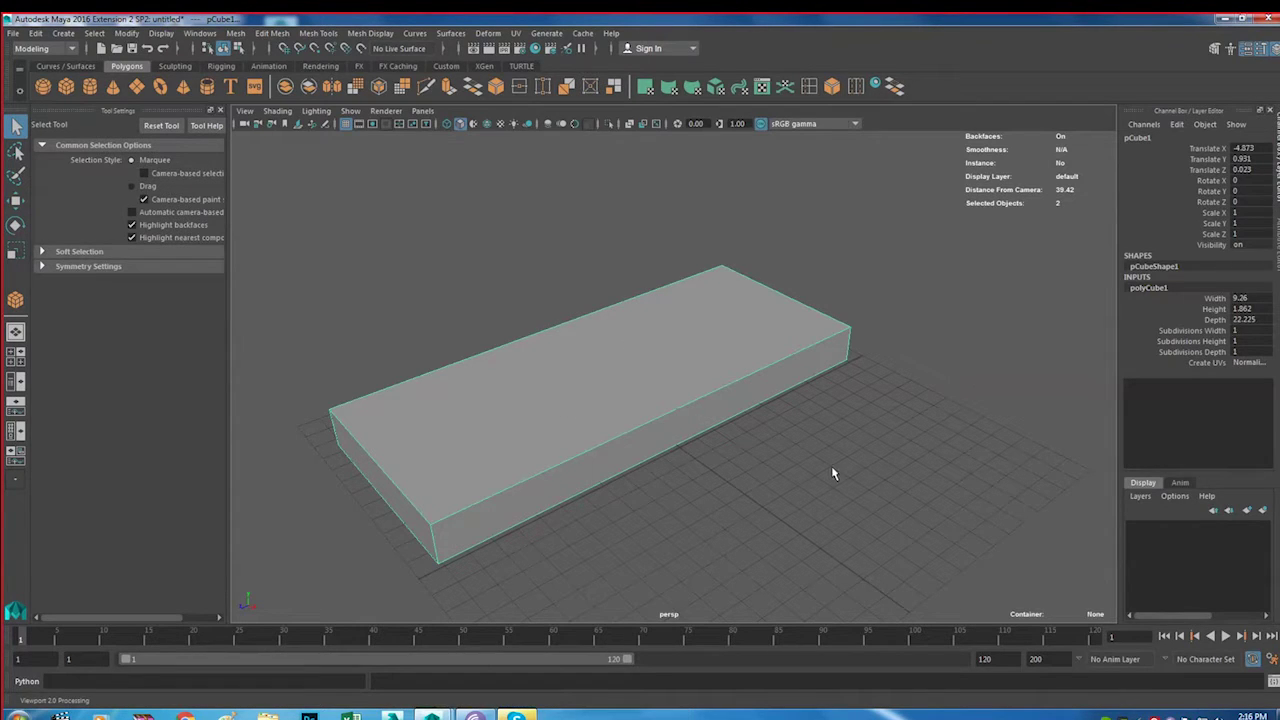
{"action": "double_click", "coordinate": [1239, 331]}
{"action": "type", "text": "2"}
{"action": "double_click", "coordinate": [1247, 342]}
{"action": "key", "text": "Return"}
{"action": "double_click", "coordinate": [1254, 353]}
{"action": "type", "text": "4"}
{"action": "key", "text": "Return"}
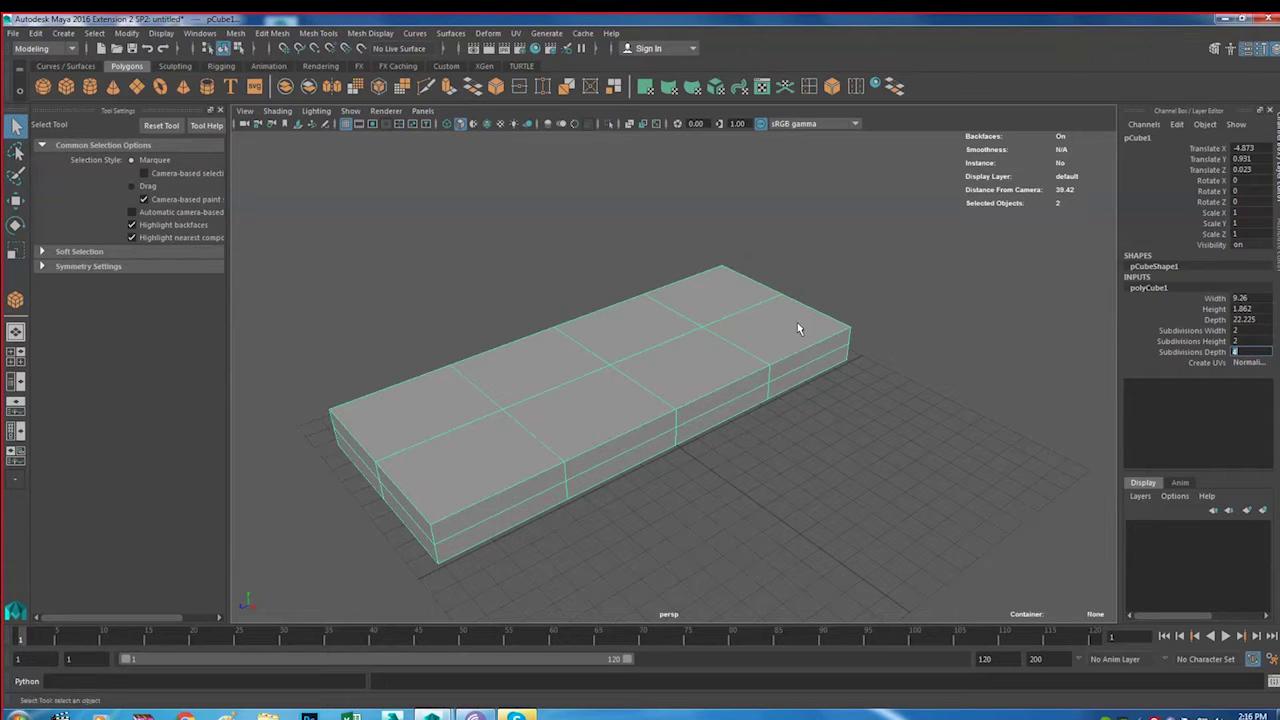
Maximize the top view of the box, zoom out and reselect the width subdivisions field
{"action": "mouse_move", "coordinate": [752, 355]}
{"action": "left_mouse_down", "text": "alt"}
{"action": "mouse_move", "coordinate": [757, 340]}
{"action": "mouse_move", "coordinate": [748, 365]}
{"action": "left_mouse_up", "text": "alt"}
{"action": "key", "text": "space"}
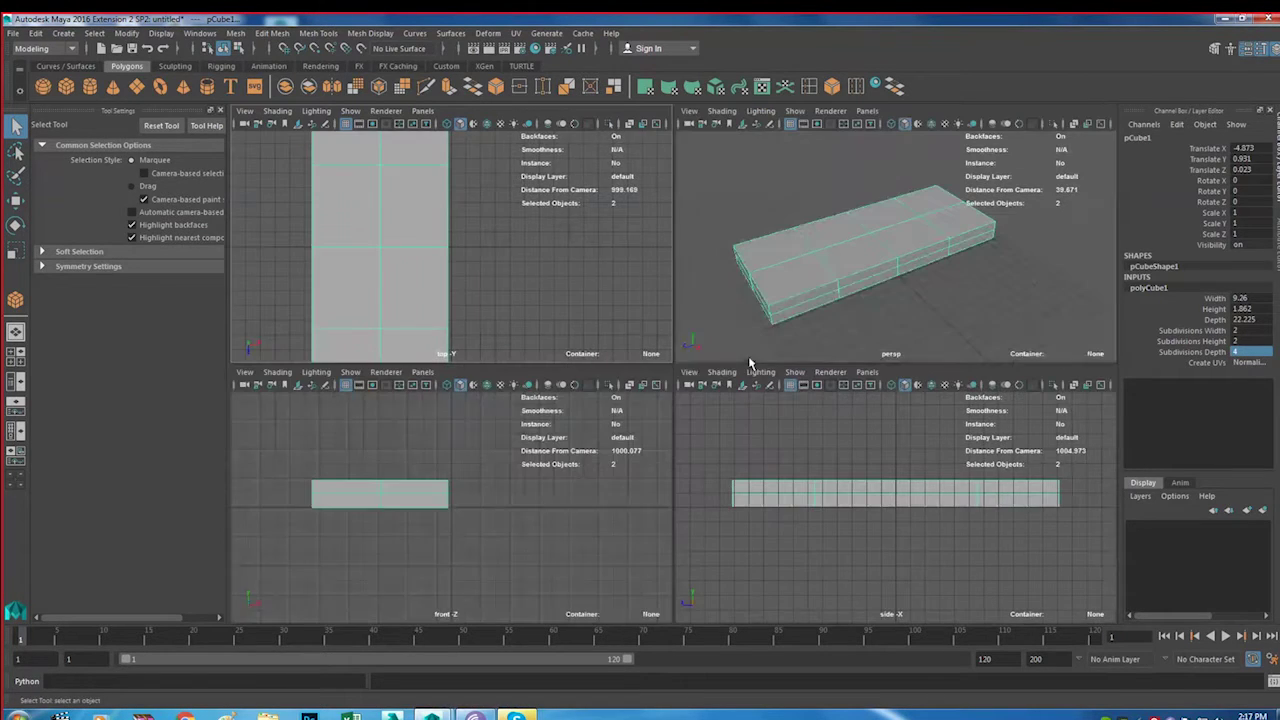
{"action": "key", "text": "space"}
{"action": "scroll", "coordinate": [708, 363], "scroll_direction": "down", "scroll_amount": 2}
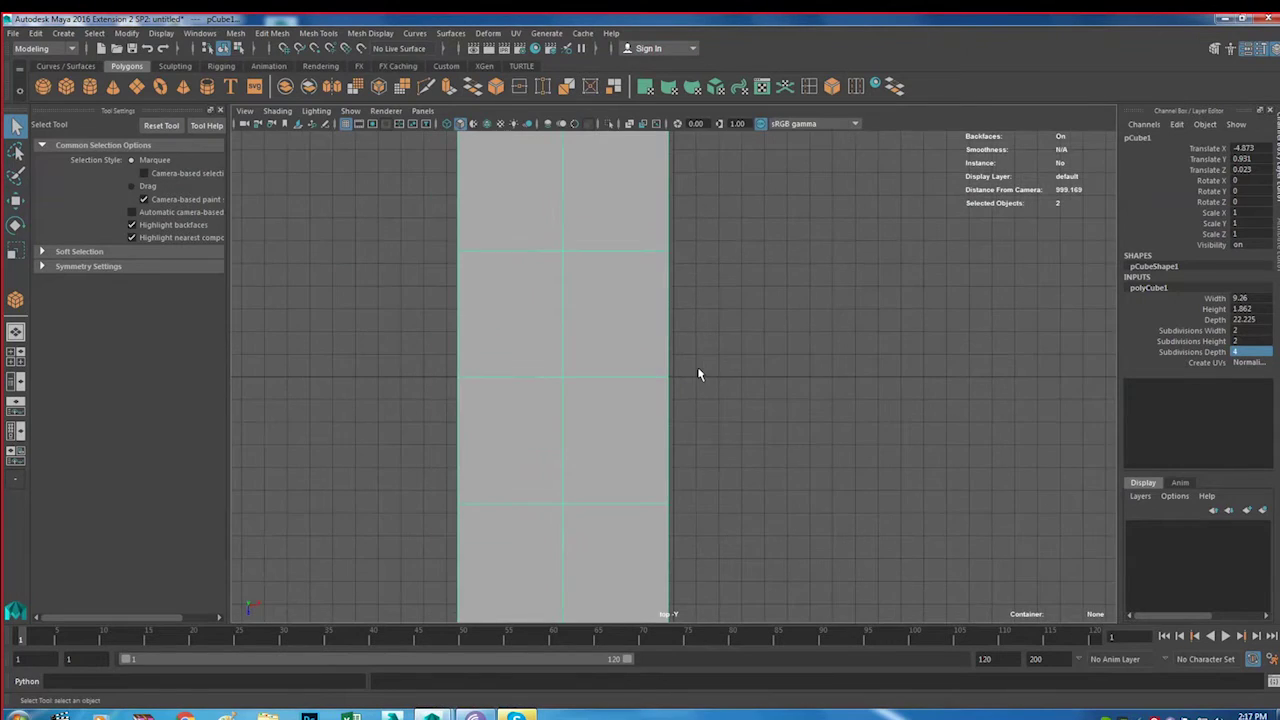
{"action": "scroll", "coordinate": [700, 371], "scroll_direction": "down", "scroll_amount": 2}
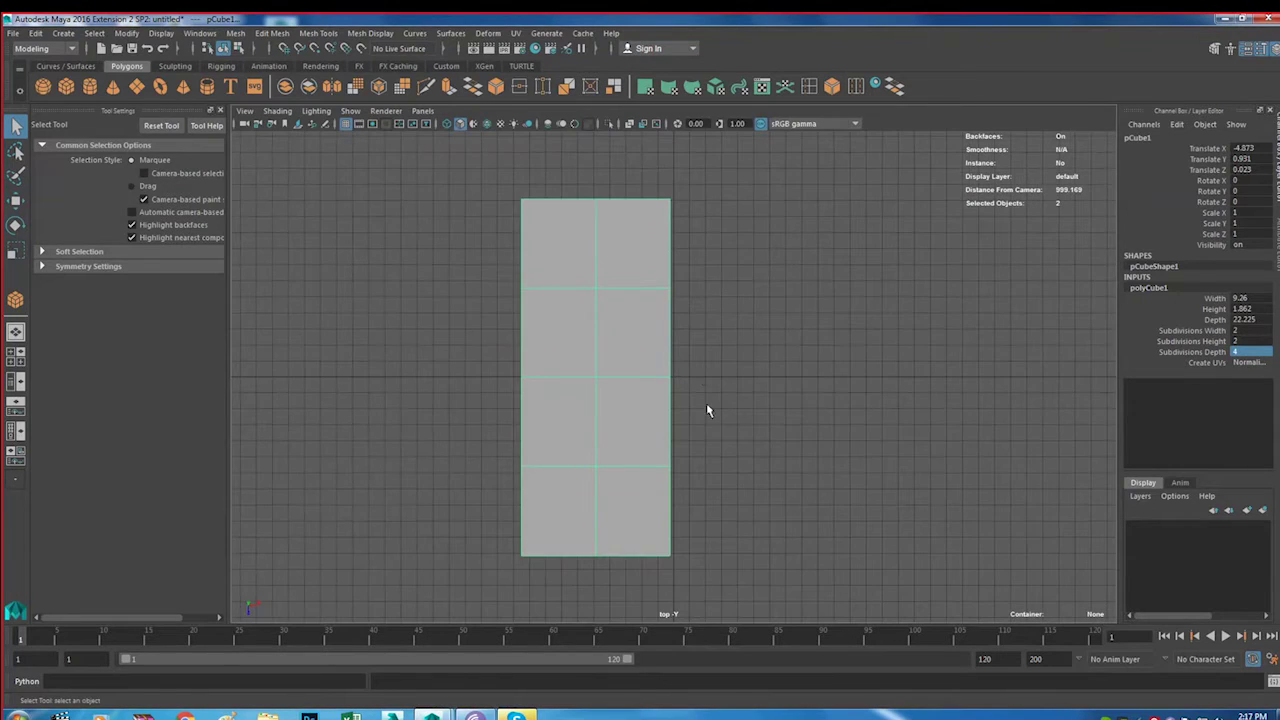
{"action": "left_click", "coordinate": [1246, 331]}
{"action": "type", "text": "3"}
In vertex mode, slide the box's middle vertex column to the left
{"action": "right_click", "coordinate": [618, 241]}
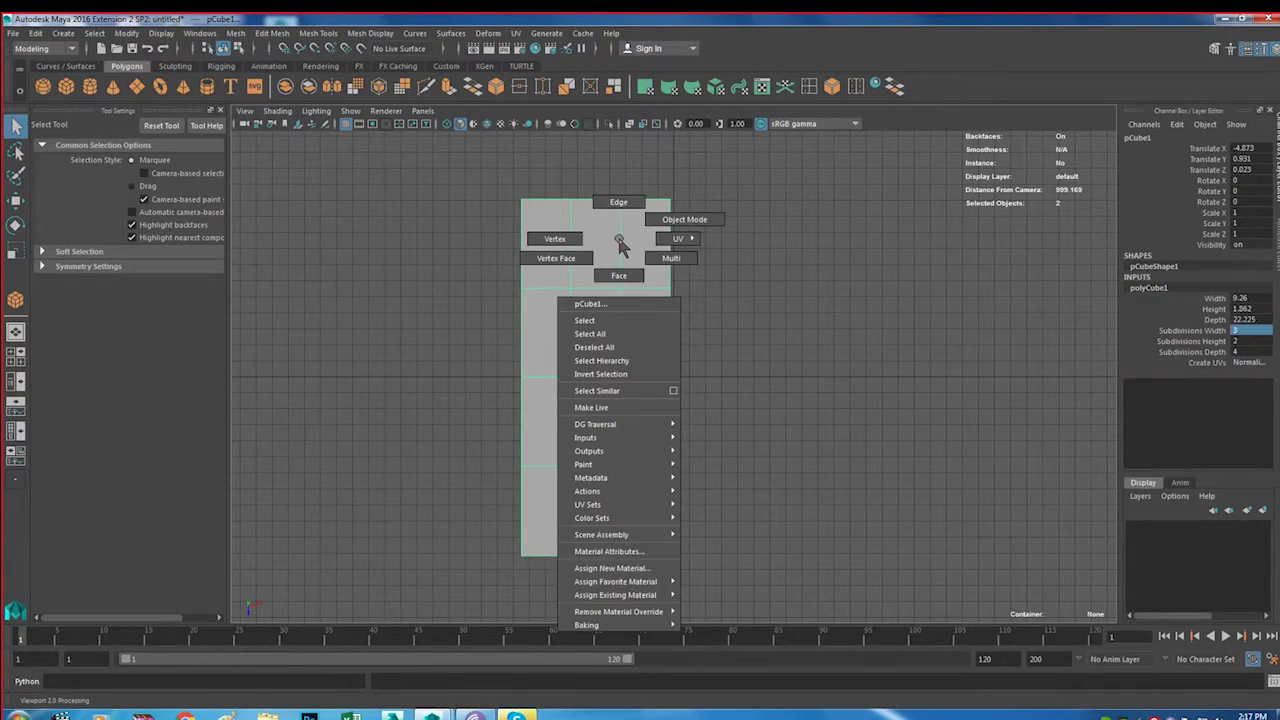
{"action": "left_click", "coordinate": [556, 239]}
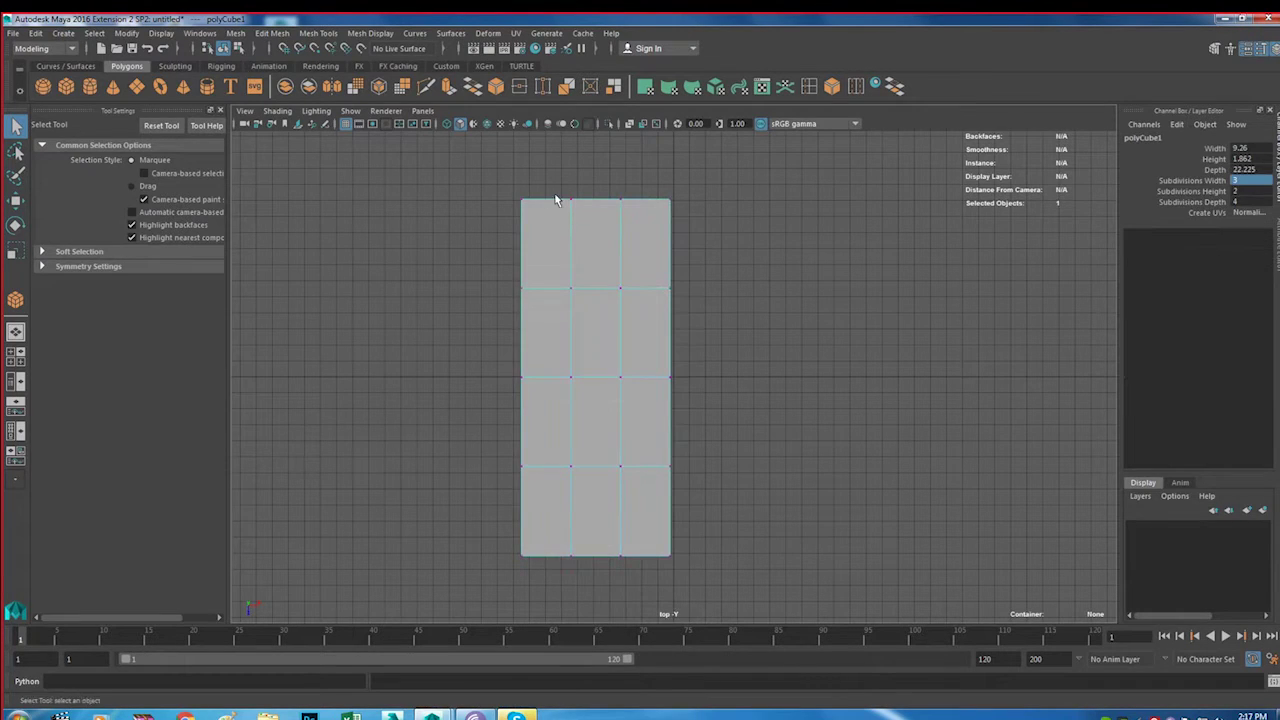
{"action": "left_click_drag", "start_coordinate": [555, 183], "coordinate": [590, 558]}
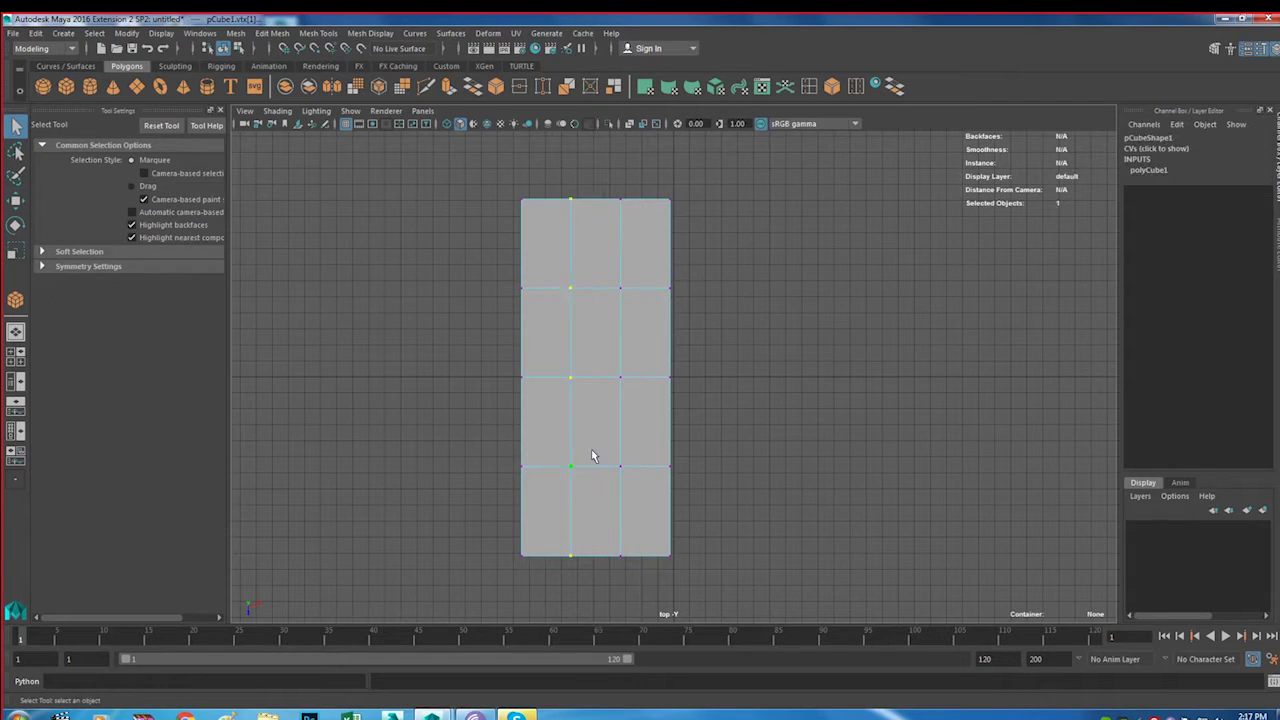
{"action": "key", "text": "w"}
{"action": "left_click_drag", "start_coordinate": [637, 380], "coordinate": [605, 376]}
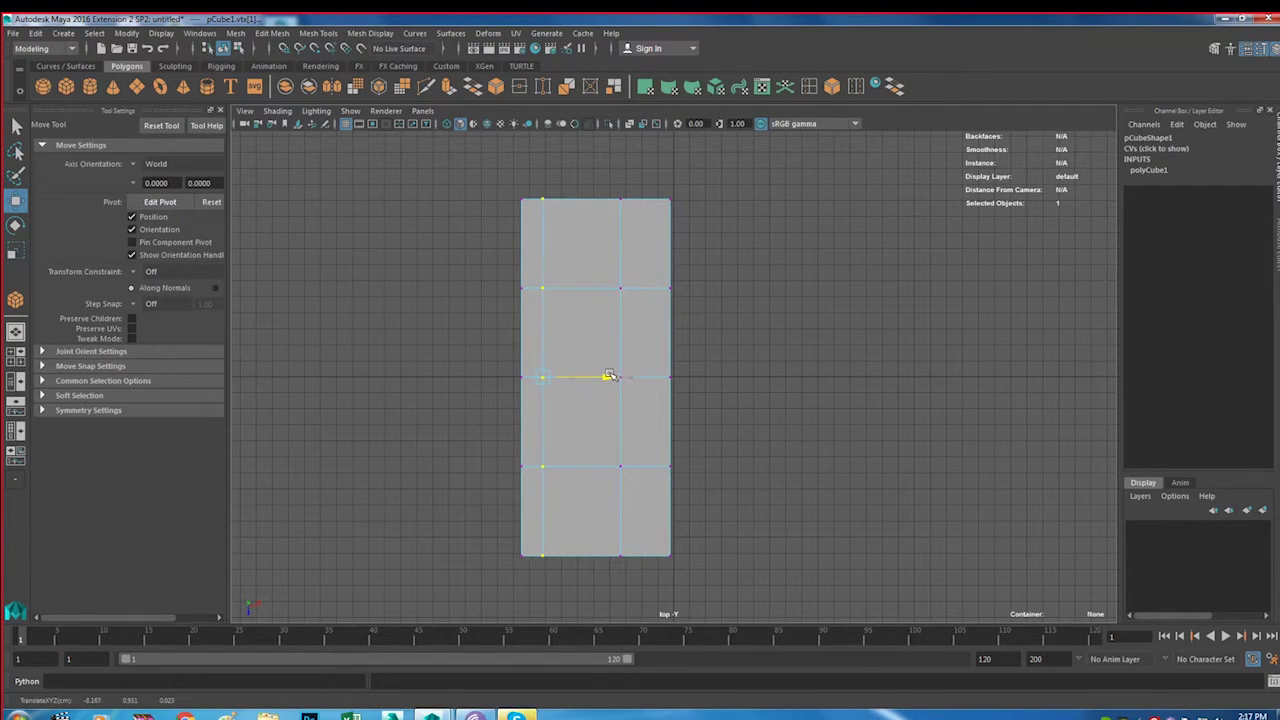
Scale two vertex rows outward toward the box ends, then select the right-hand column
{"action": "left_click_drag", "start_coordinate": [486, 272], "coordinate": [731, 335]}
{"action": "left_click_drag", "start_coordinate": [490, 451], "coordinate": [764, 484]}
{"action": "left_click_drag", "start_coordinate": [497, 443], "coordinate": [731, 508], "text": "shift"}
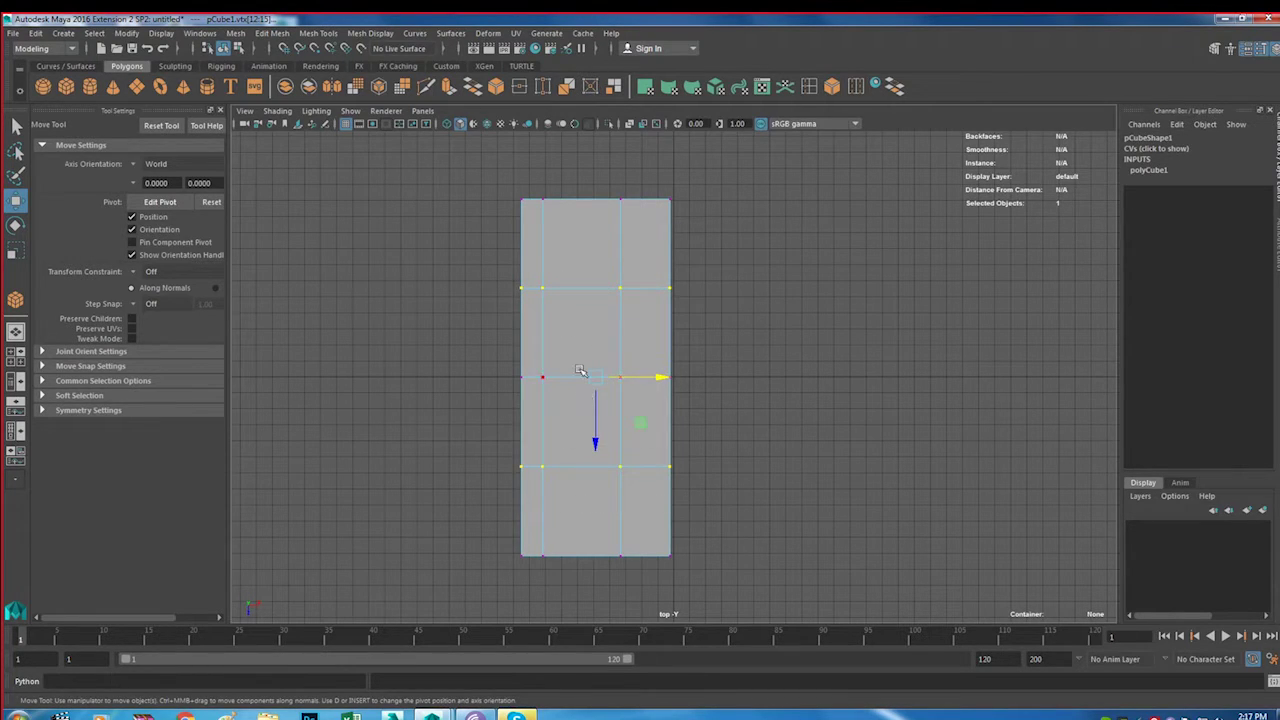
{"action": "key", "text": "r"}
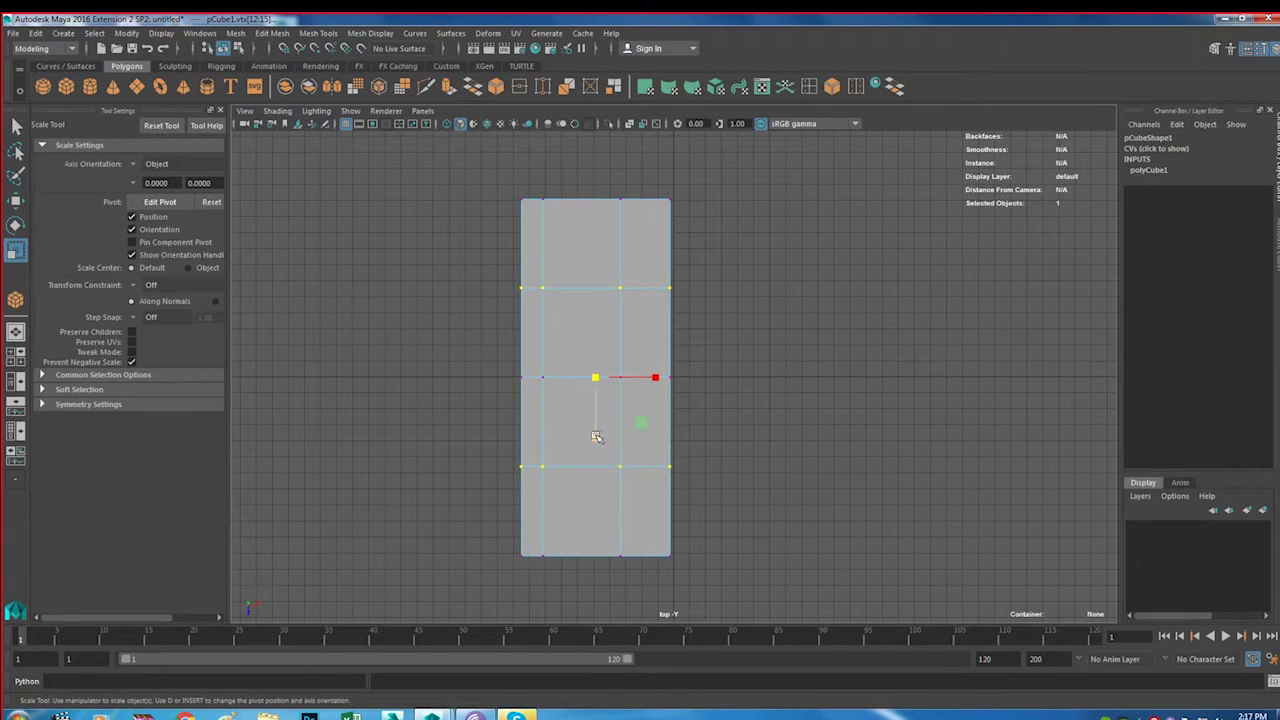
{"action": "left_click_drag", "start_coordinate": [596, 437], "coordinate": [596, 482]}
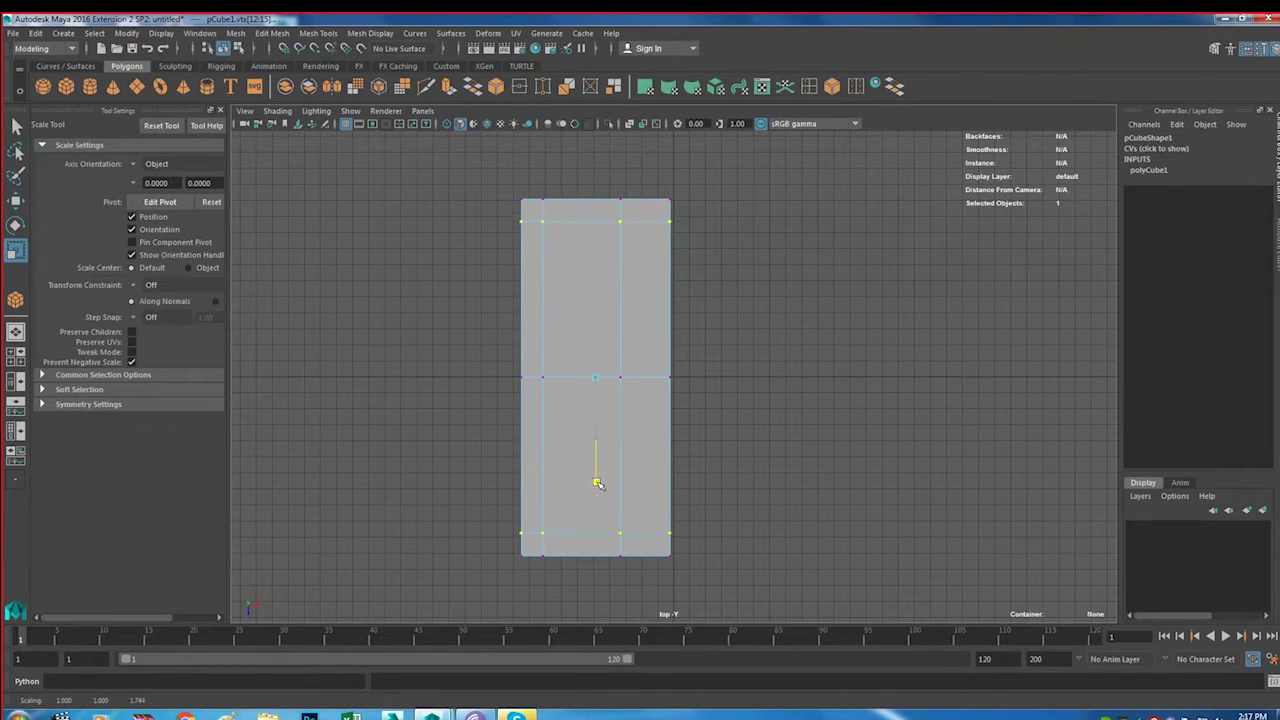
{"action": "left_click_drag", "start_coordinate": [597, 485], "coordinate": [600, 484]}
{"action": "left_click_drag", "start_coordinate": [592, 155], "coordinate": [651, 588]}
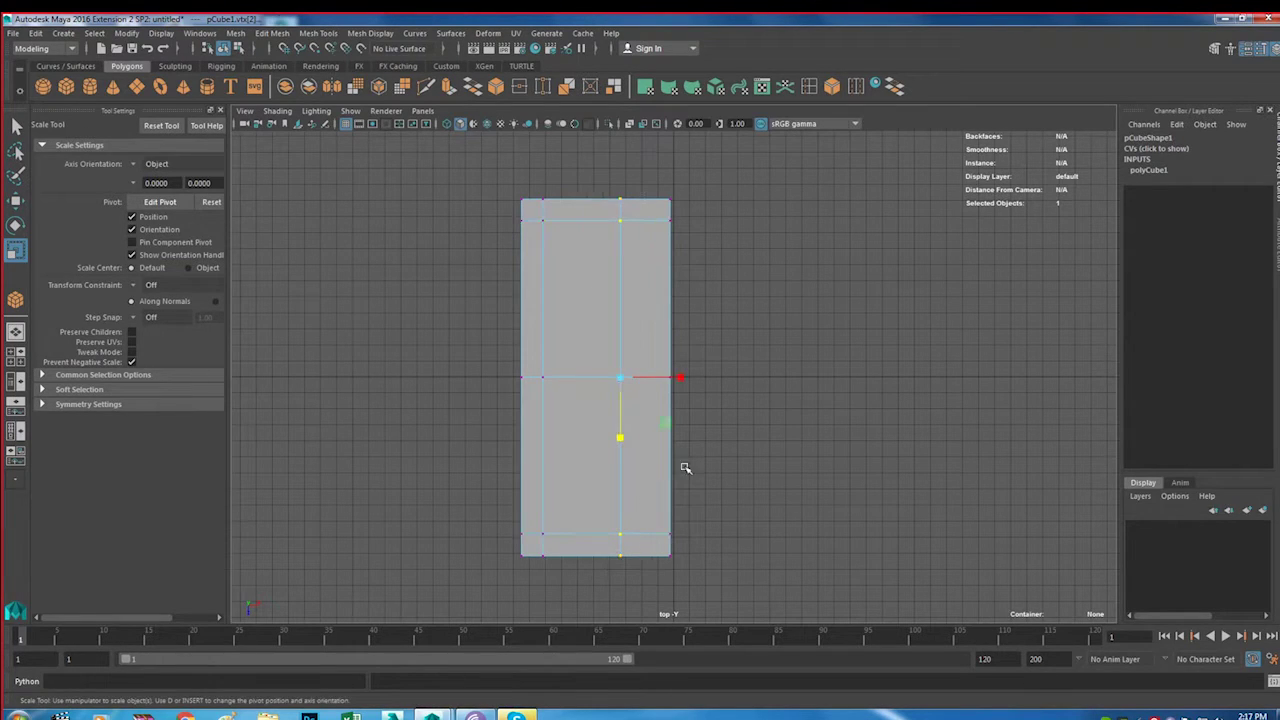
Shift the right vertex column slightly left and return to the perspective view
{"action": "key", "text": "w"}
{"action": "left_click_drag", "start_coordinate": [680, 377], "coordinate": [672, 377]}
{"action": "key", "text": "space"}
{"action": "key", "text": "space"}
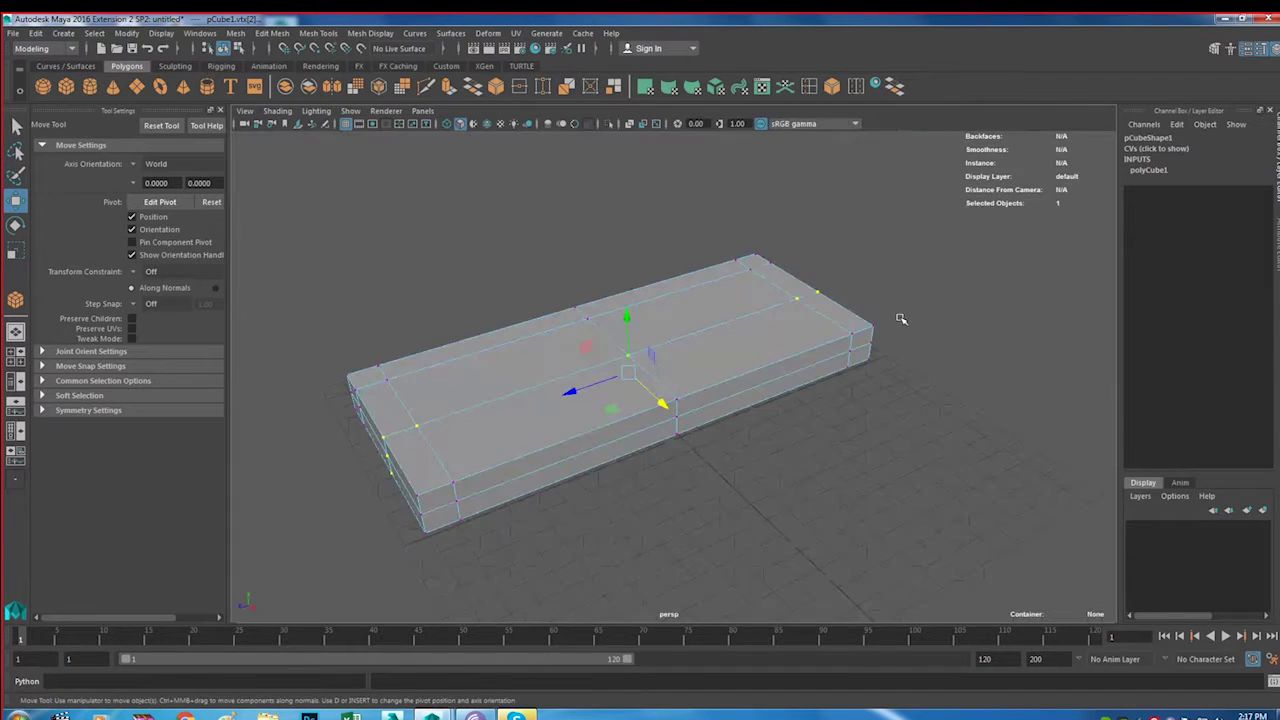
{"action": "mouse_move", "coordinate": [757, 408]}
{"action": "left_mouse_down", "text": "alt"}
{"action": "mouse_move", "coordinate": [700, 414]}
{"action": "mouse_move", "coordinate": [725, 362]}
{"action": "mouse_move", "coordinate": [727, 388]}
{"action": "left_mouse_up", "text": "alt"}
{"action": "scroll", "coordinate": [700, 414], "scroll_direction": "up", "scroll_amount": 2}
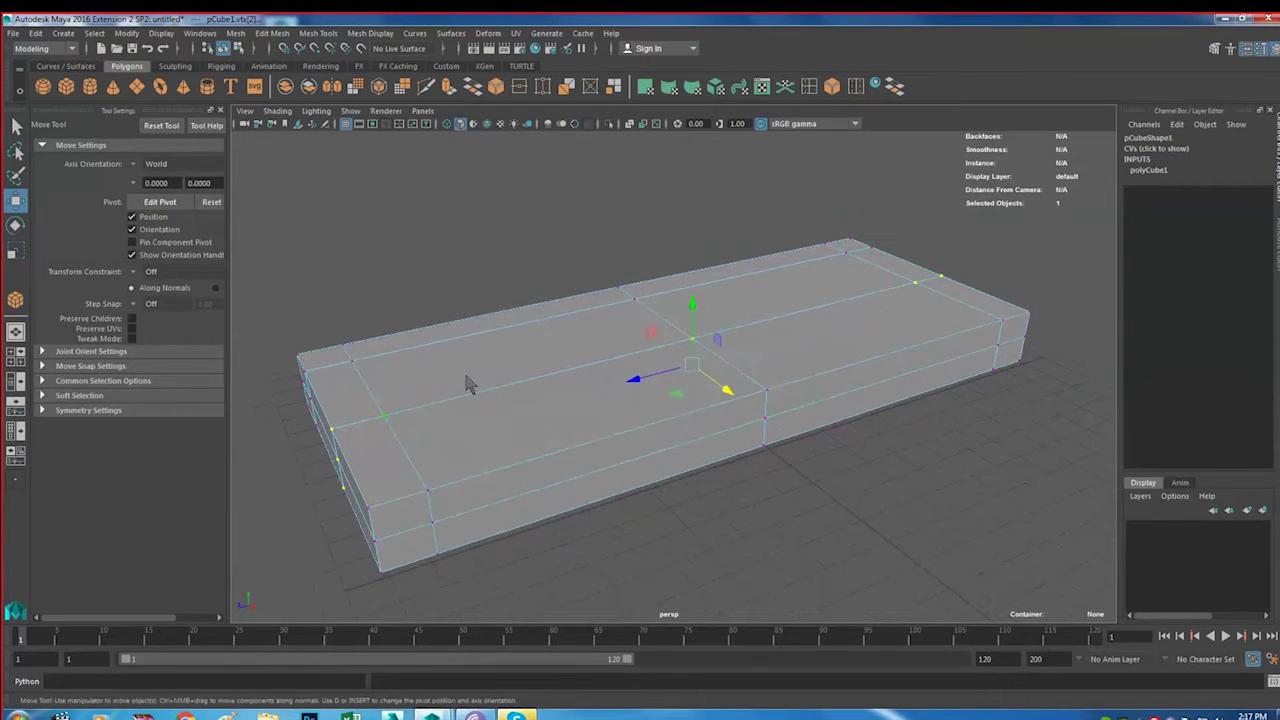
Switch the box to face mode and open the Mesh Tools menu
{"action": "right_click_drag", "start_coordinate": [468, 378], "coordinate": [475, 400]}
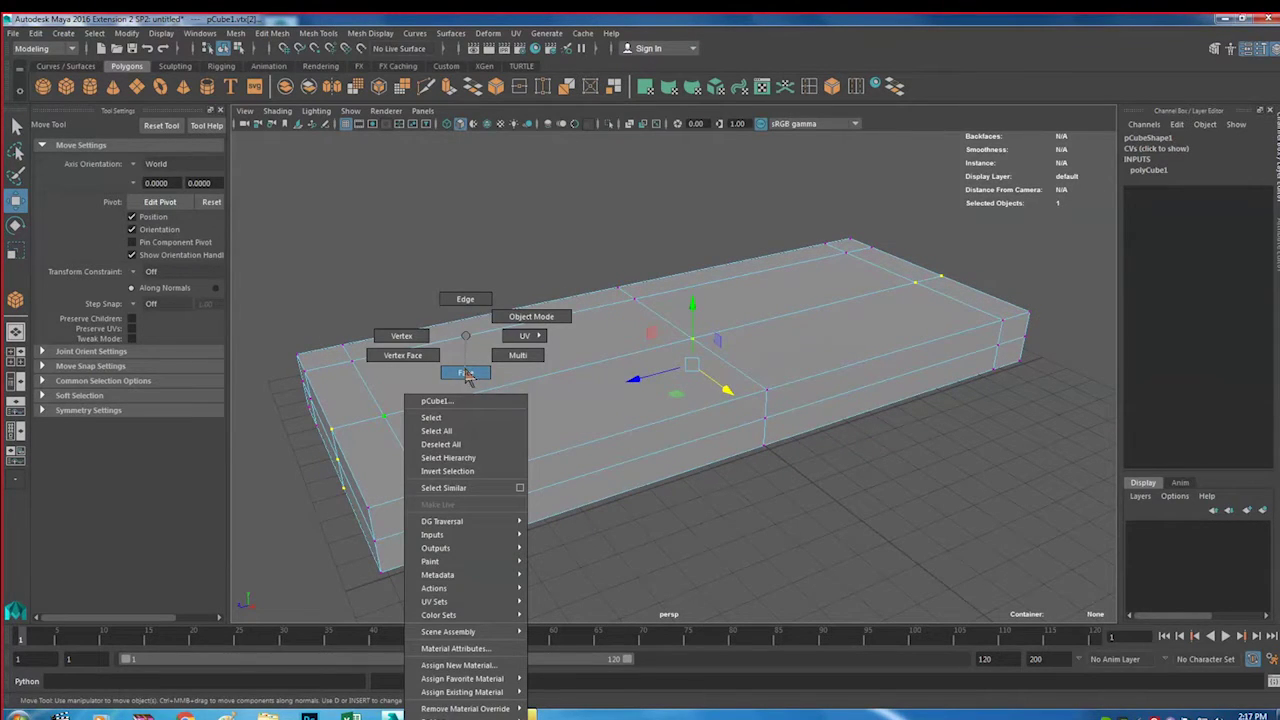
{"action": "left_click", "coordinate": [466, 373]}
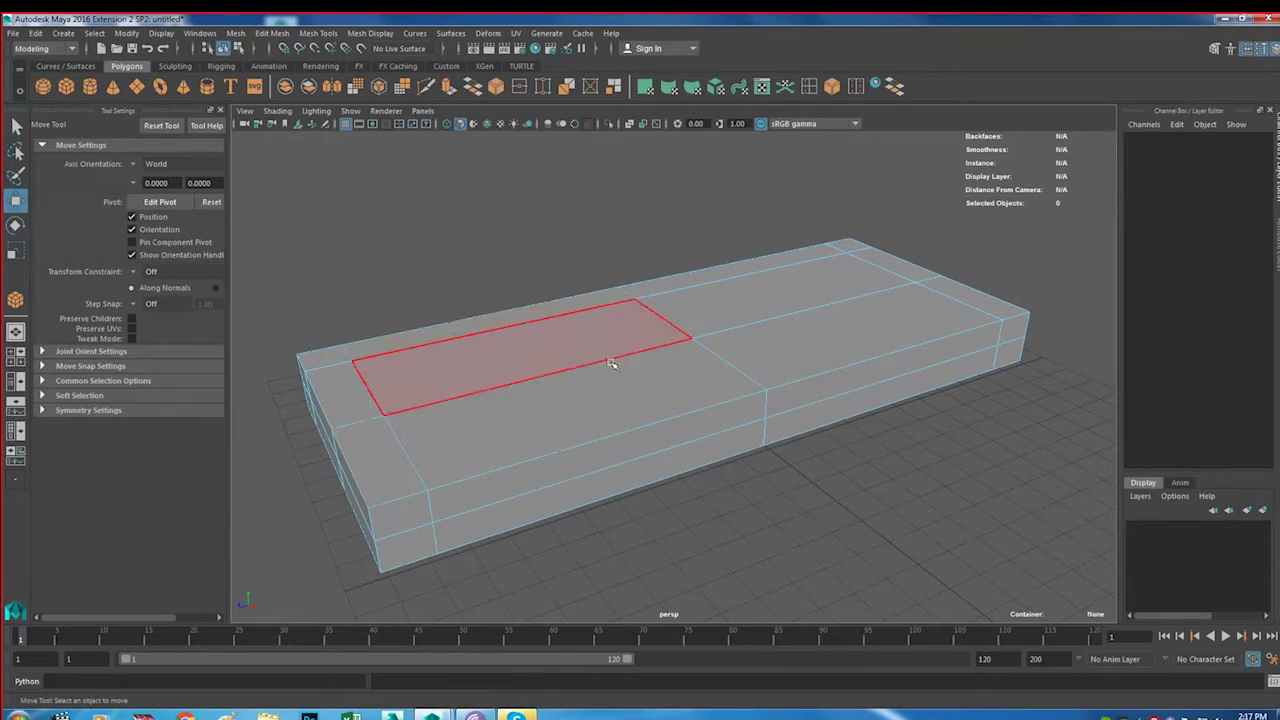
{"action": "mouse_move", "coordinate": [791, 449]}
{"action": "left_mouse_down", "text": "alt"}
{"action": "mouse_move", "coordinate": [733, 455]}
{"action": "mouse_move", "coordinate": [743, 429]}
{"action": "mouse_move", "coordinate": [757, 449]}
{"action": "left_mouse_up", "text": "alt"}
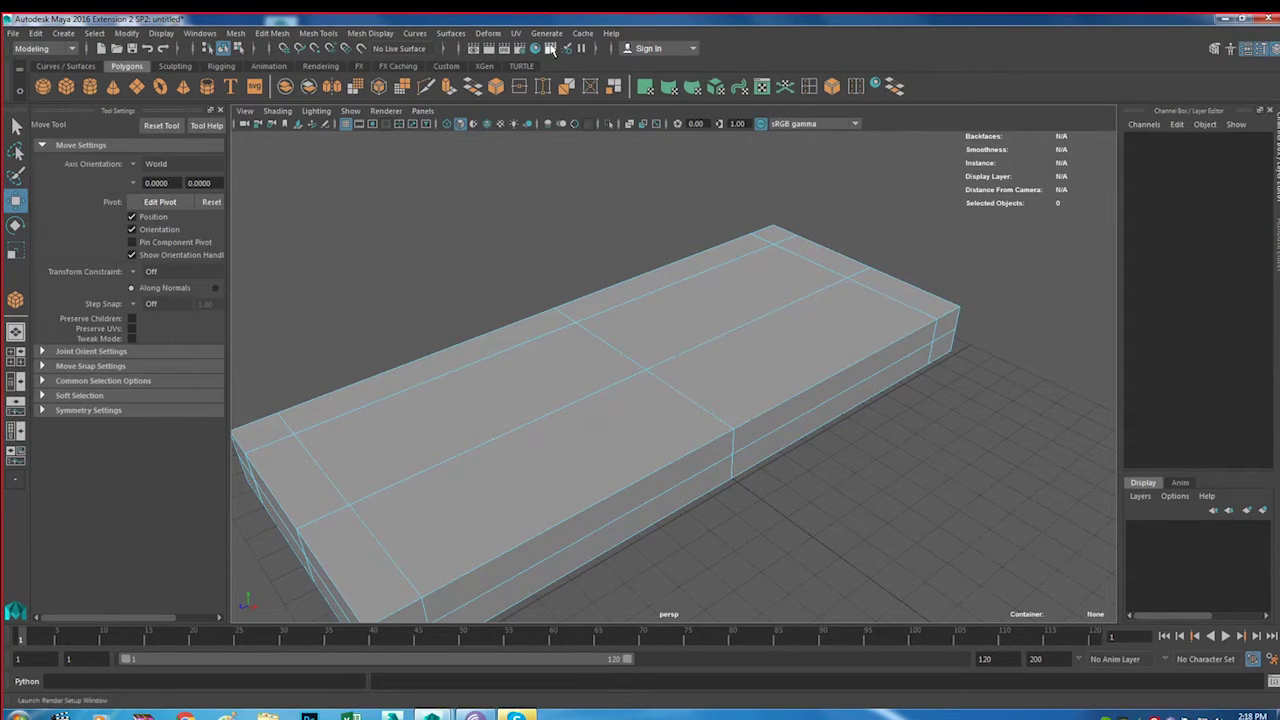
{"action": "left_click", "coordinate": [306, 34]}
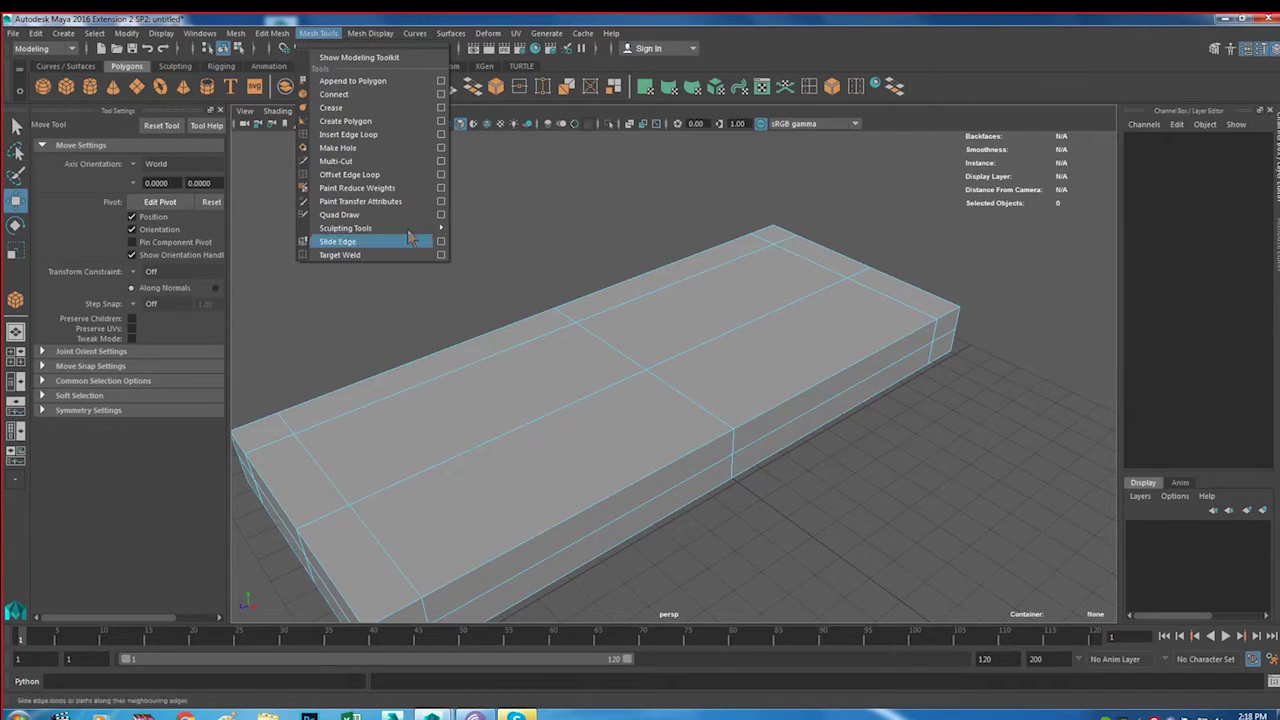
Try inserting an edge loop near the box's left end, then undo it
{"action": "left_click", "coordinate": [377, 136]}
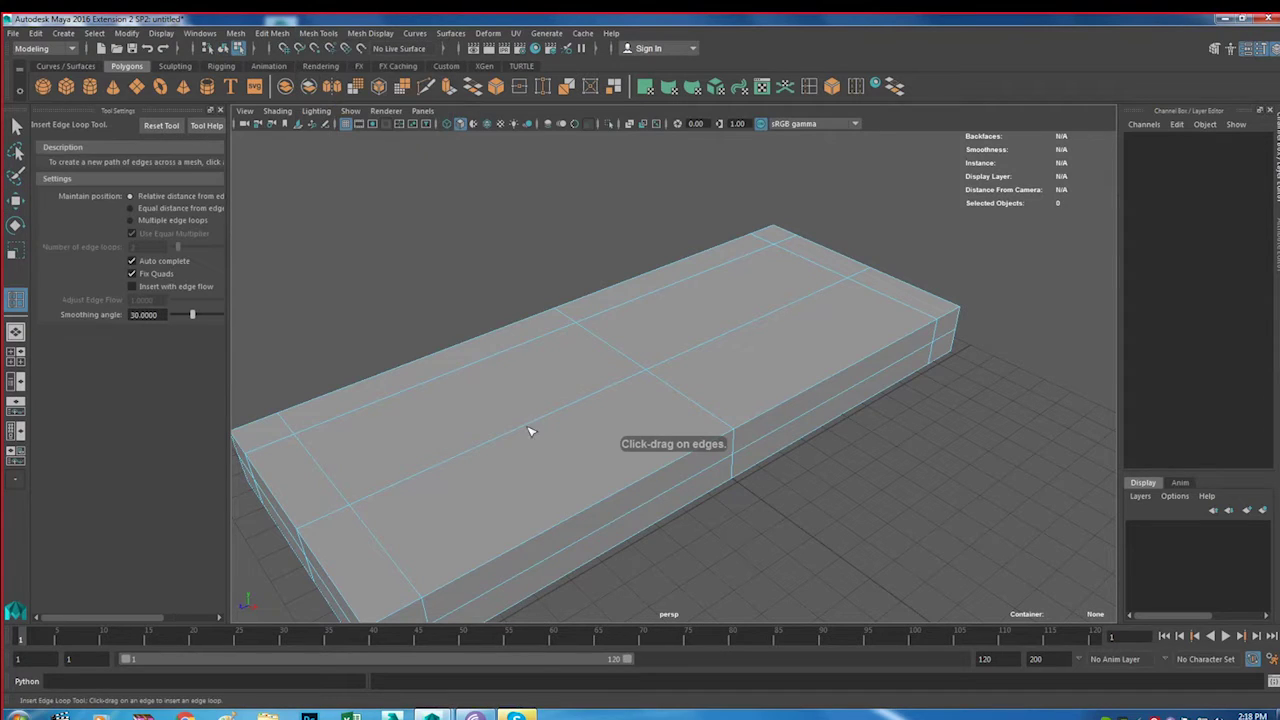
{"action": "left_click_drag", "start_coordinate": [528, 430], "coordinate": [512, 442]}
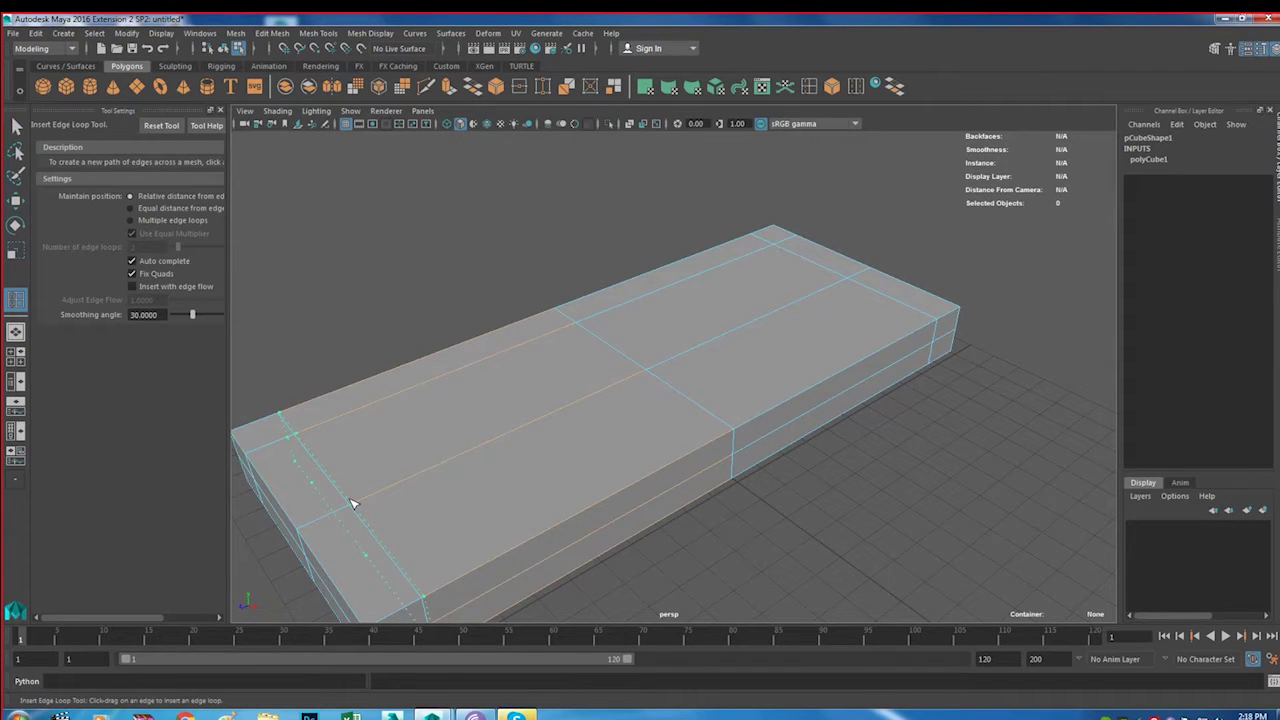
{"action": "left_click_drag", "start_coordinate": [352, 503], "coordinate": [354, 504]}
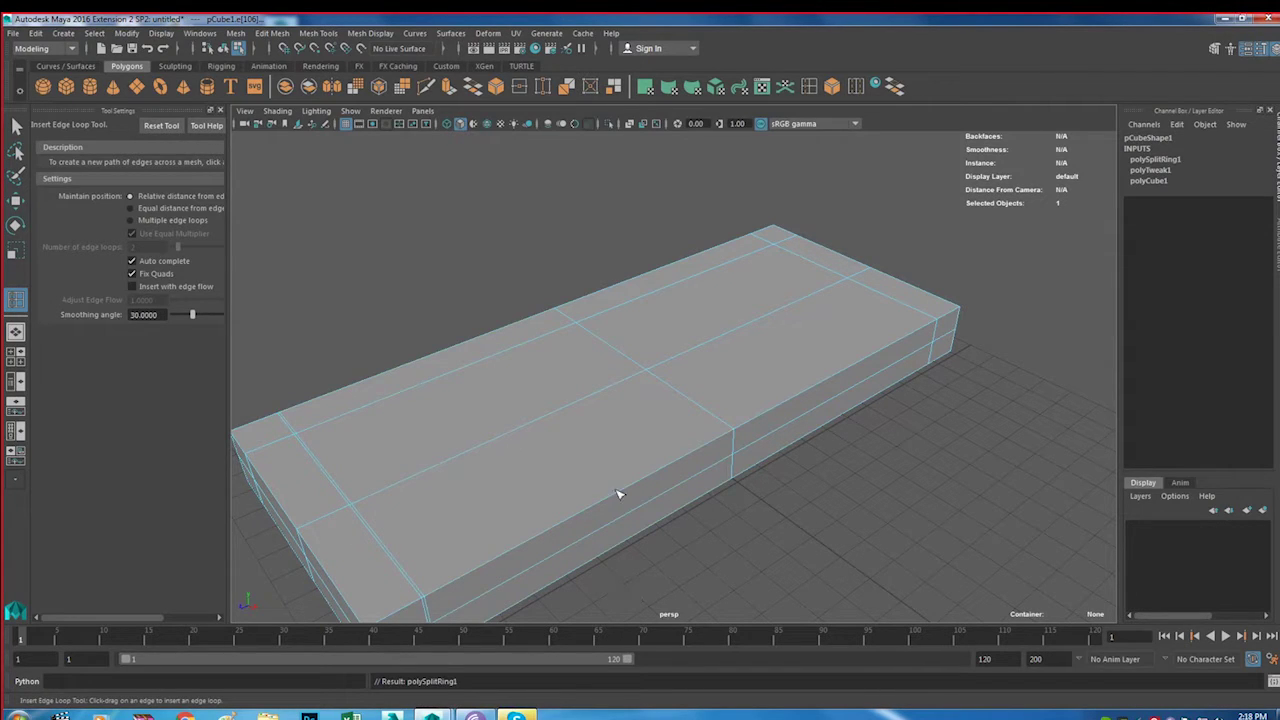
{"action": "key", "text": "ctrl+z"}
Reframe the view, switch to face mode and select the left-end border face
{"action": "mouse_move", "coordinate": [543, 466]}
{"action": "left_mouse_down", "text": "alt"}
{"action": "mouse_move", "coordinate": [628, 380]}
{"action": "mouse_move", "coordinate": [628, 391]}
{"action": "left_mouse_up", "text": "alt"}
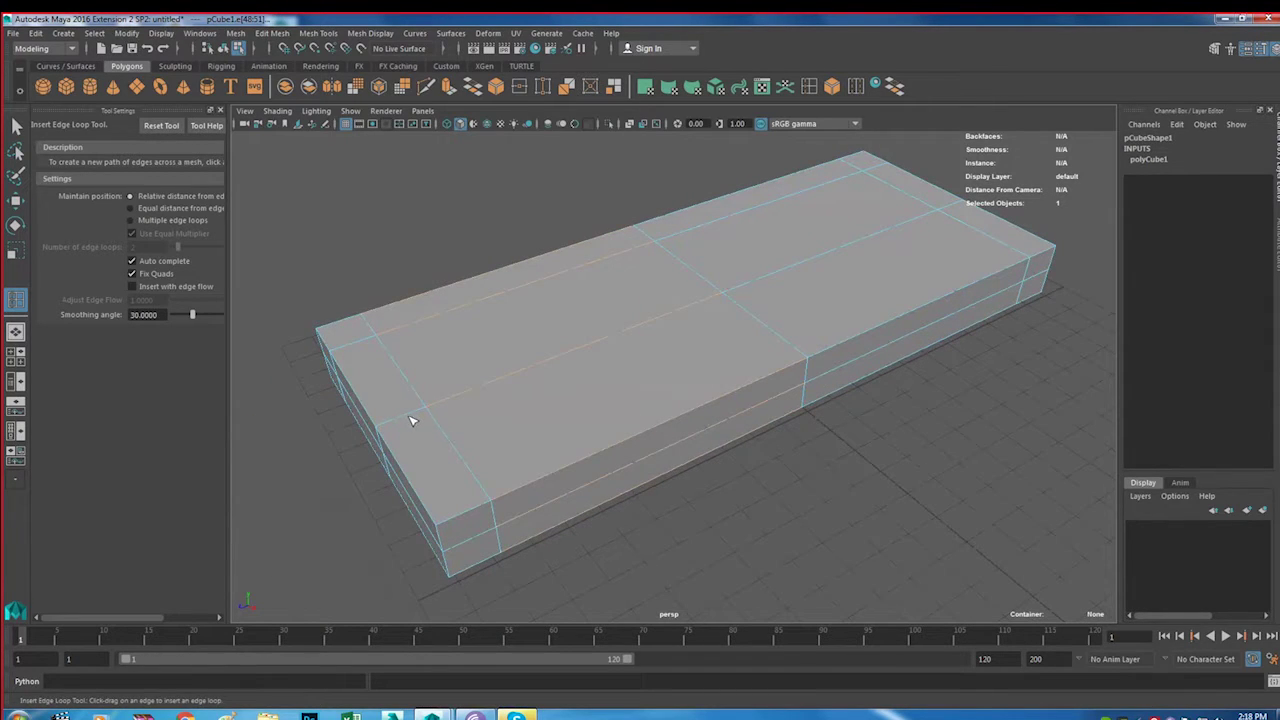
{"action": "middle_click_drag", "start_coordinate": [643, 423], "coordinate": [620, 443], "text": "alt"}
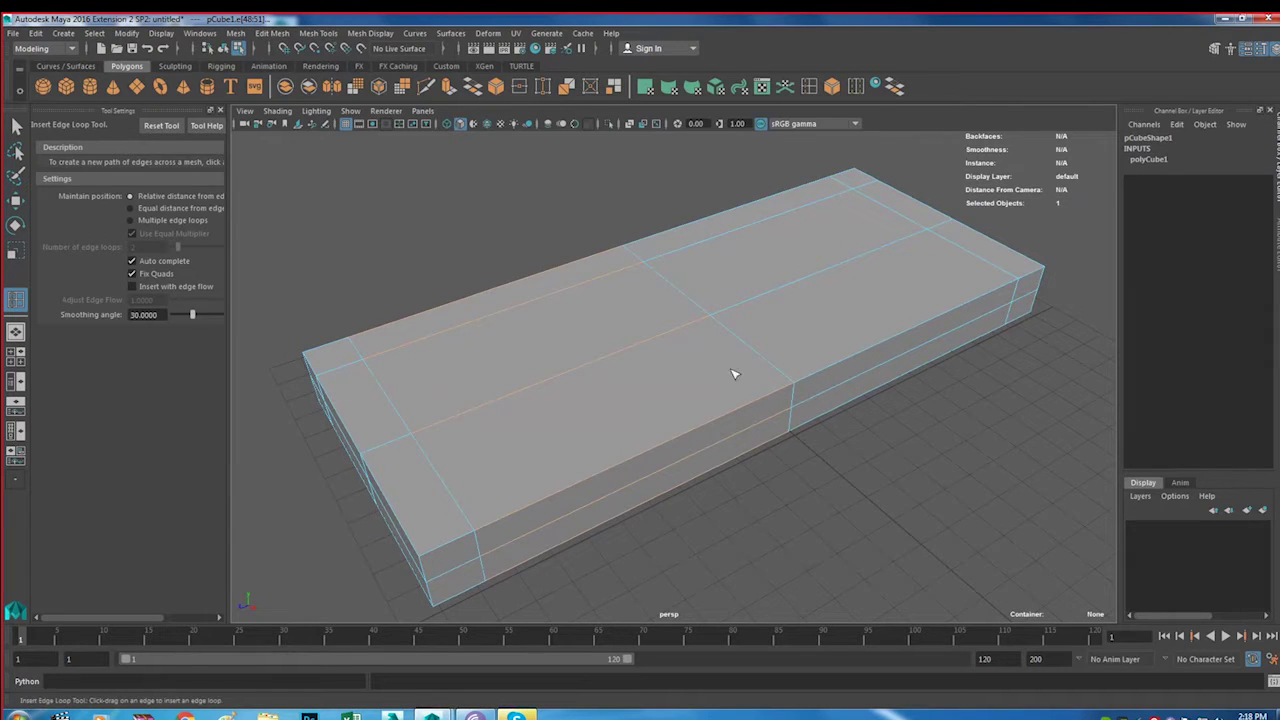
{"action": "key", "text": "w"}
{"action": "right_click_drag", "start_coordinate": [829, 294], "coordinate": [733, 329]}
{"action": "key", "text": "F11"}
{"action": "left_click", "coordinate": [410, 488]}
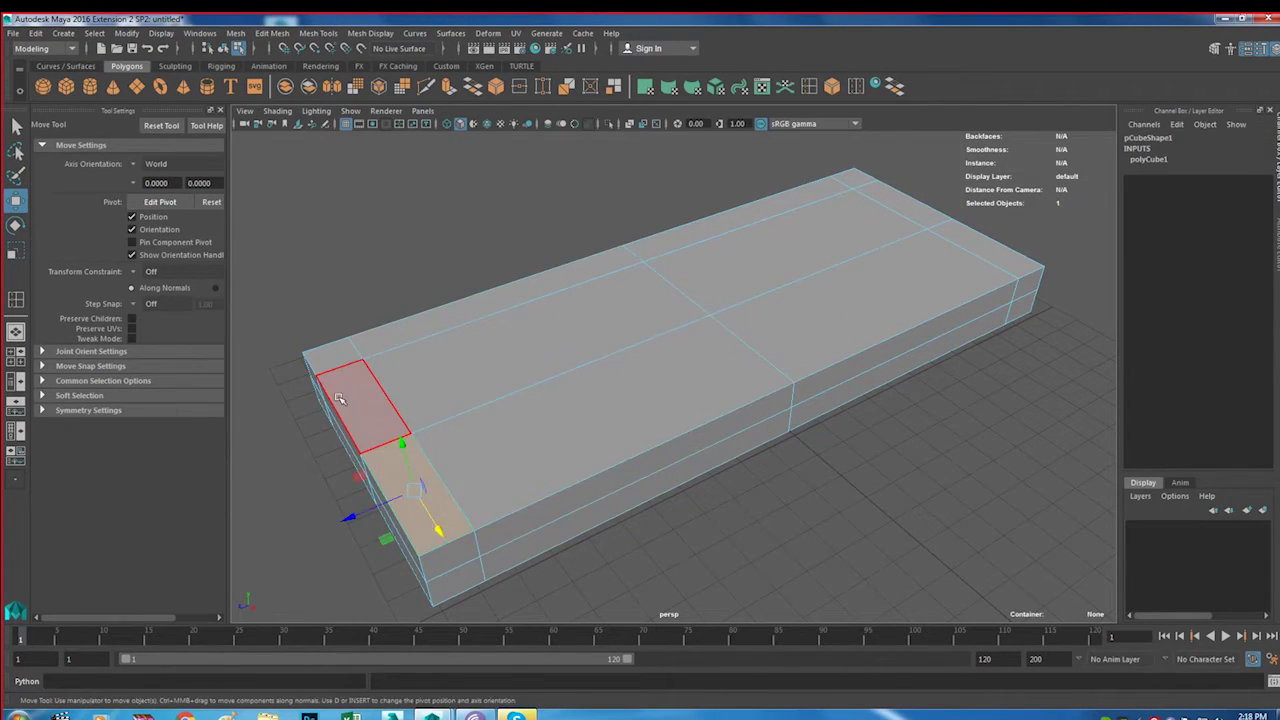
Add the corner faces, back strip and right-end strip to the border face selection
{"action": "left_click", "coordinate": [336, 357], "text": "shift"}
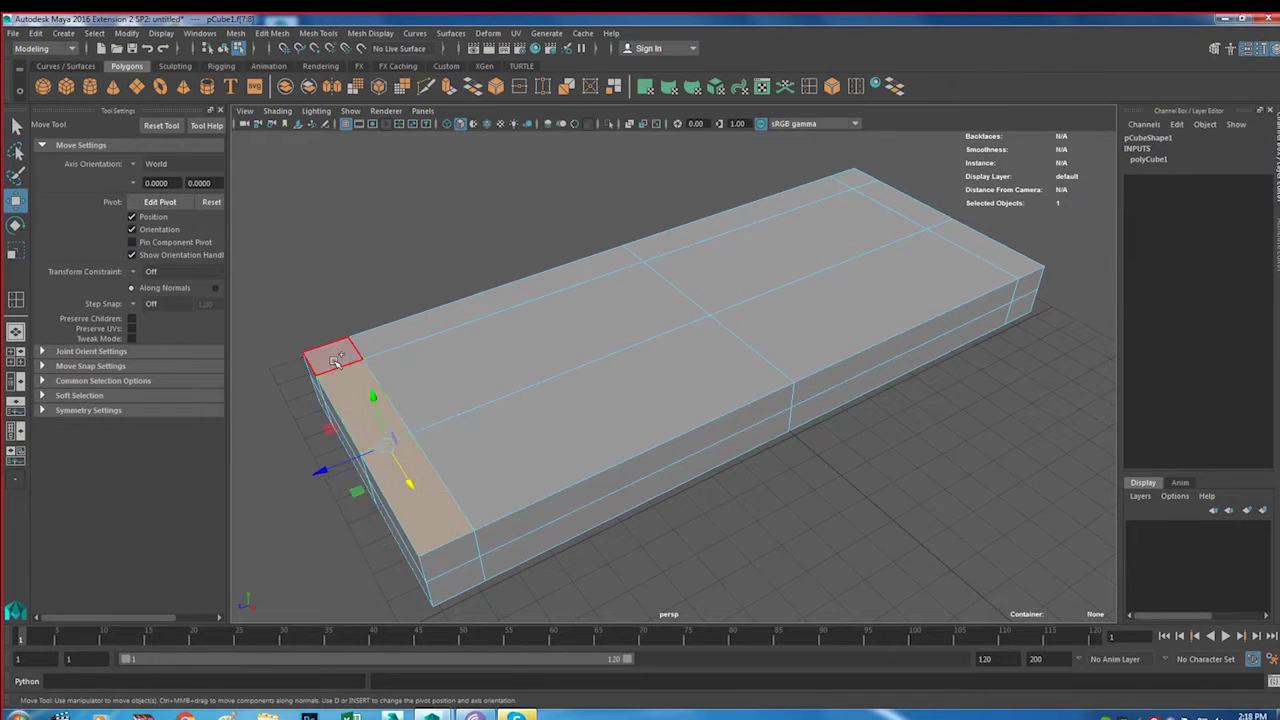
{"action": "left_click", "coordinate": [496, 306], "text": "shift"}
{"action": "left_click", "coordinate": [737, 211], "text": "shift"}
{"action": "left_click", "coordinate": [884, 196], "text": "shift"}
{"action": "left_click", "coordinate": [1036, 250], "text": "shift"}
Extrude the selected border faces and raise them to form the sofa's back and arms
{"action": "left_click", "coordinate": [472, 86]}
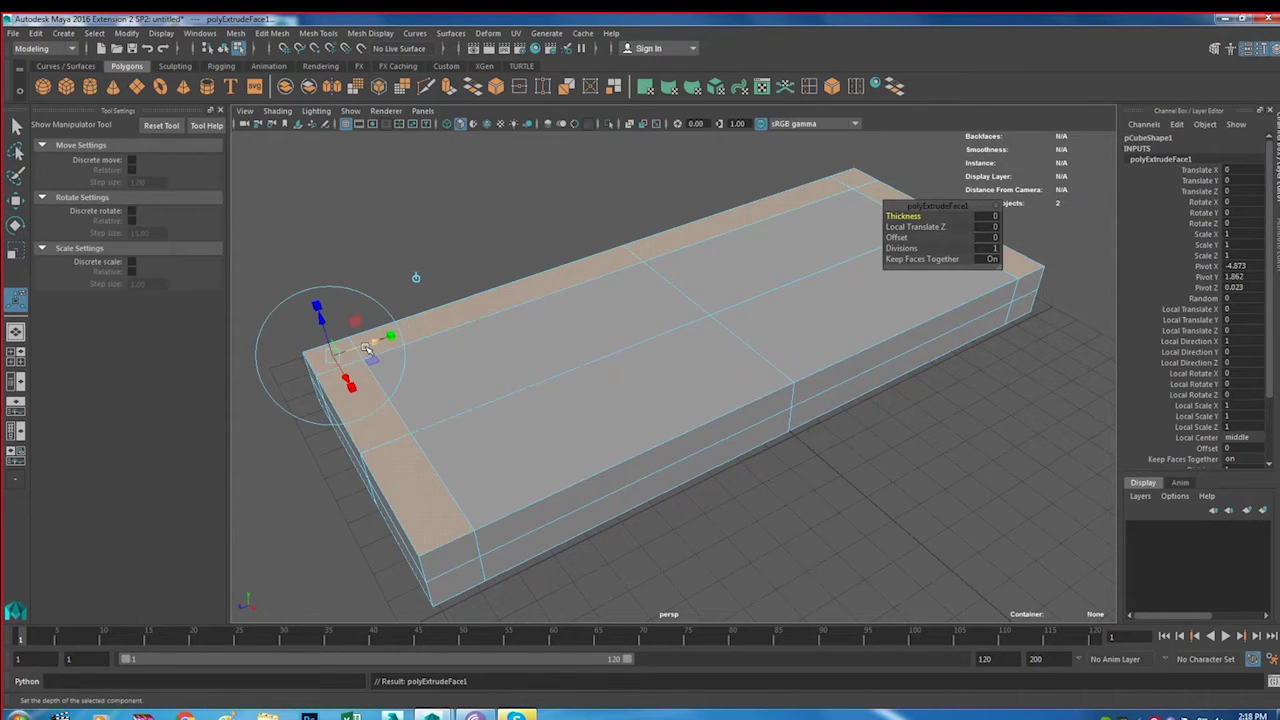
{"action": "key", "text": "w"}
{"action": "left_click_drag", "start_coordinate": [700, 245], "coordinate": [716, 208]}
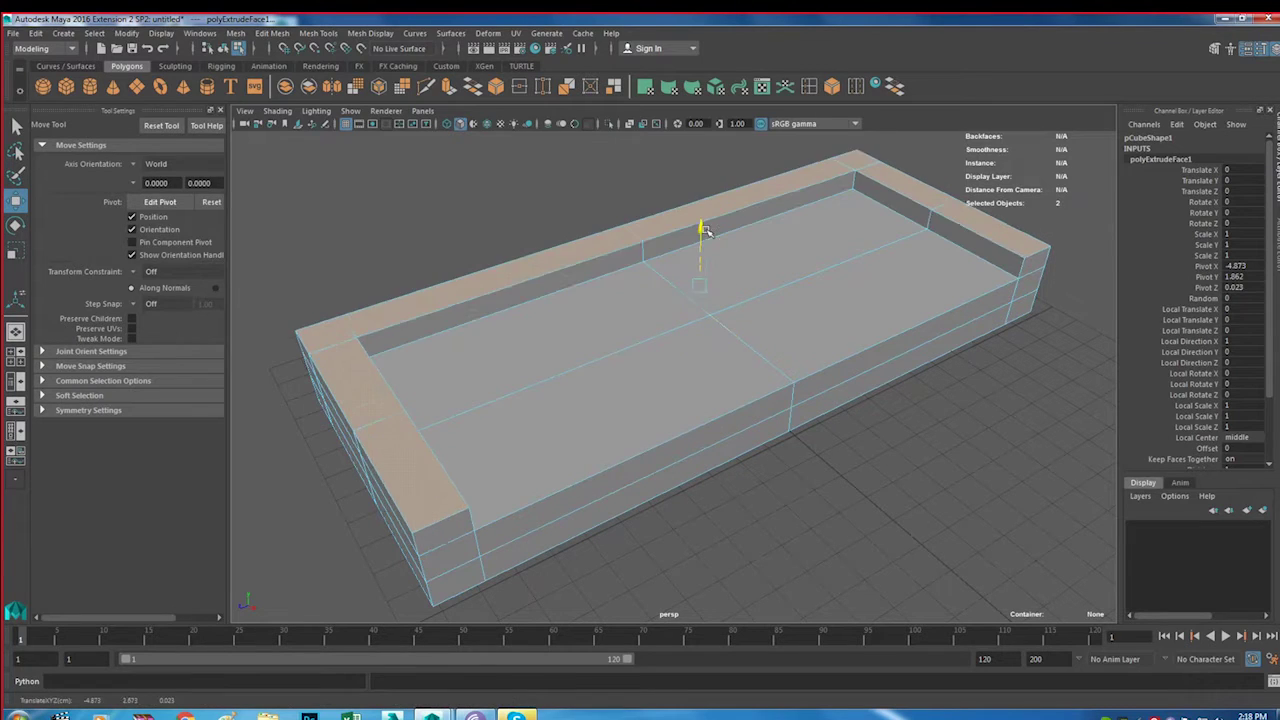
{"action": "left_click_drag", "start_coordinate": [723, 306], "coordinate": [765, 423], "text": "alt"}
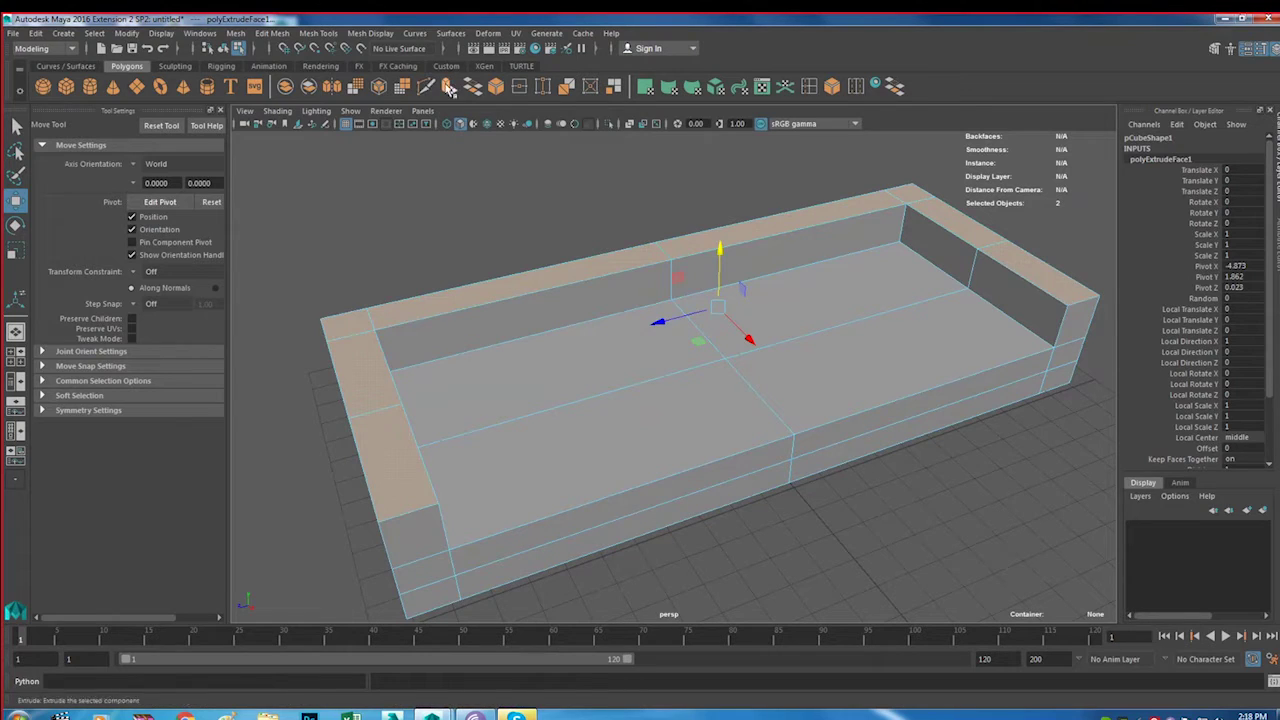
{"action": "left_click", "coordinate": [810, 100]}
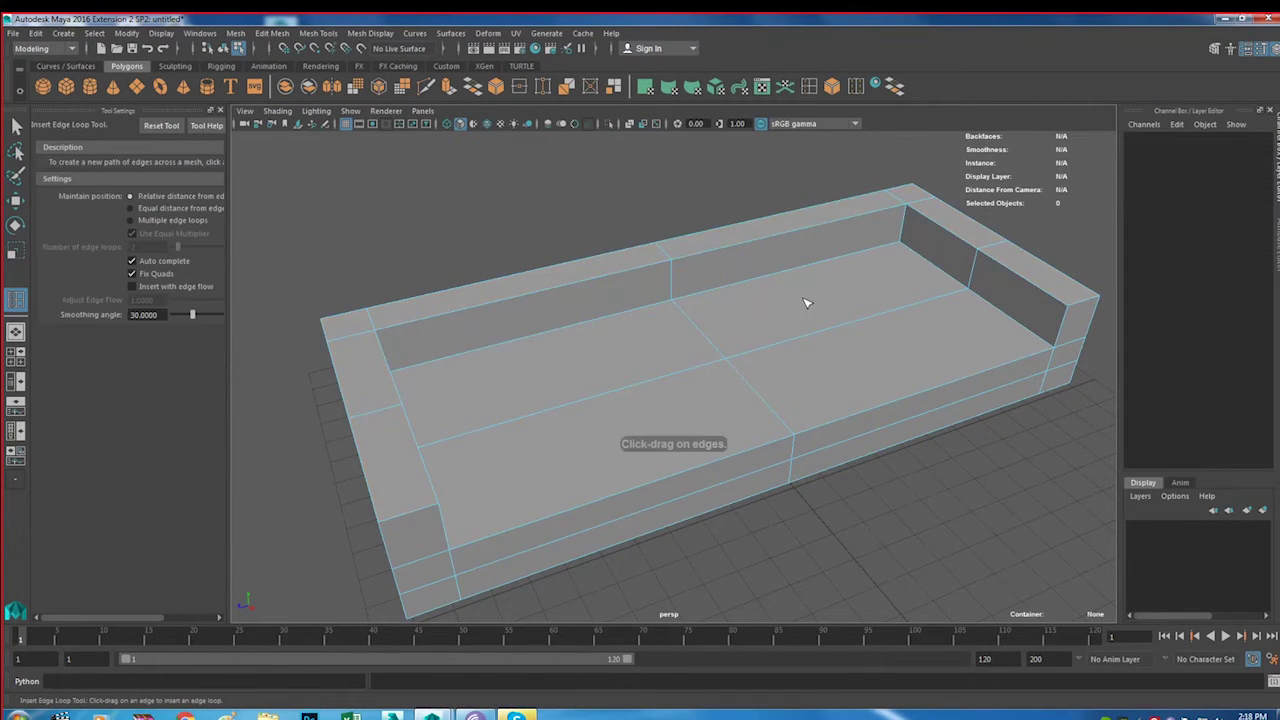
From the top view, try an edge loop near the top of the mesh and undo it
{"action": "key", "text": "space"}
{"action": "key", "text": "space"}
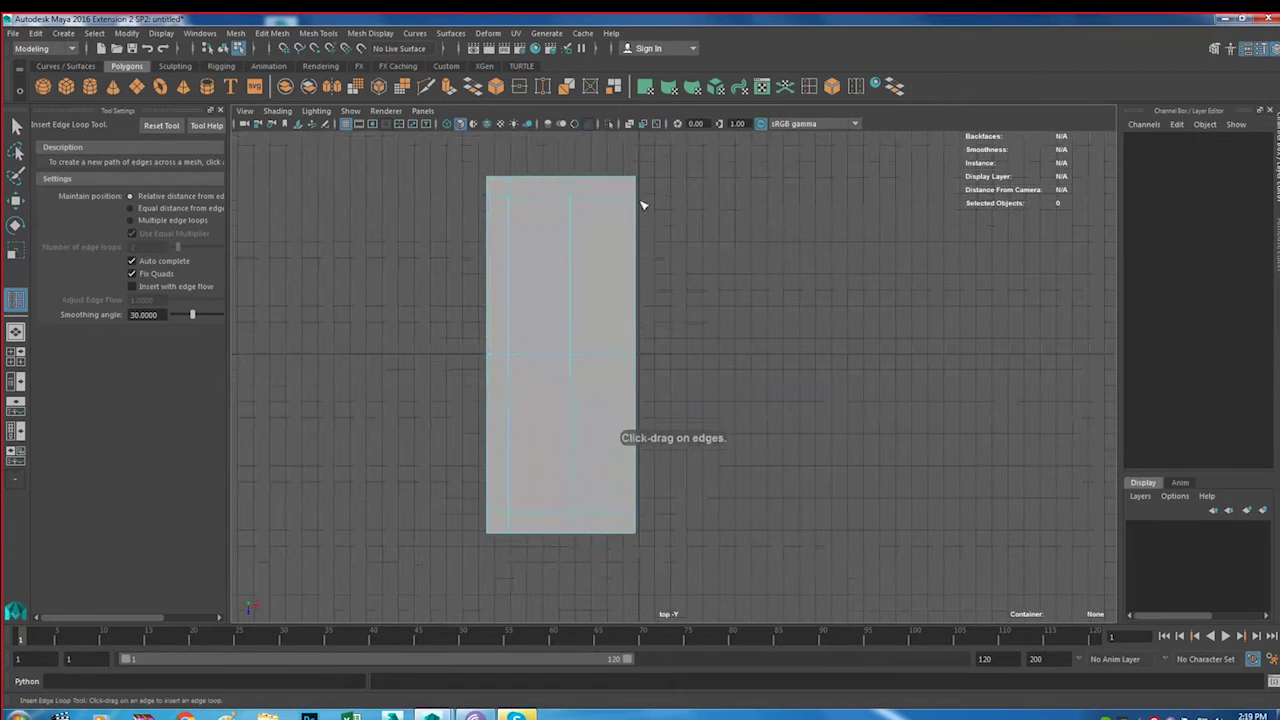
{"action": "scroll", "coordinate": [643, 206], "scroll_direction": "up", "scroll_amount": 2}
{"action": "middle_click_drag", "start_coordinate": [635, 236], "coordinate": [670, 363], "text": "alt"}
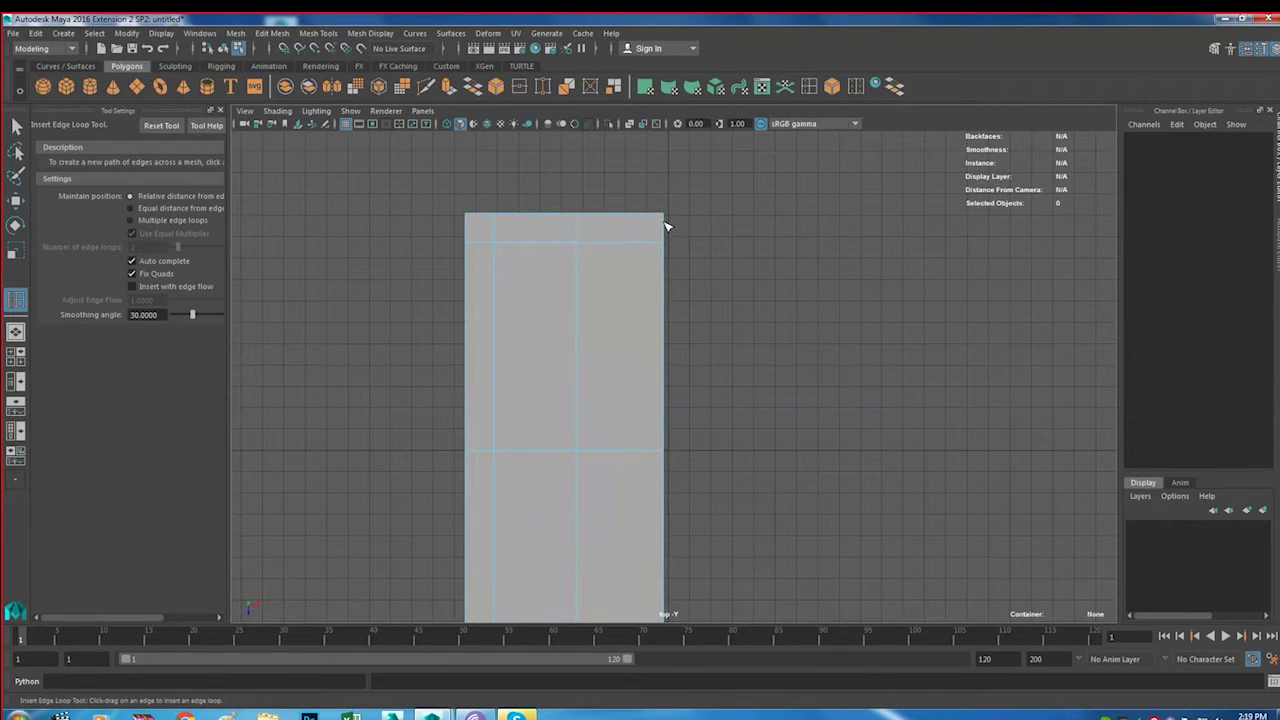
{"action": "left_click", "coordinate": [666, 226]}
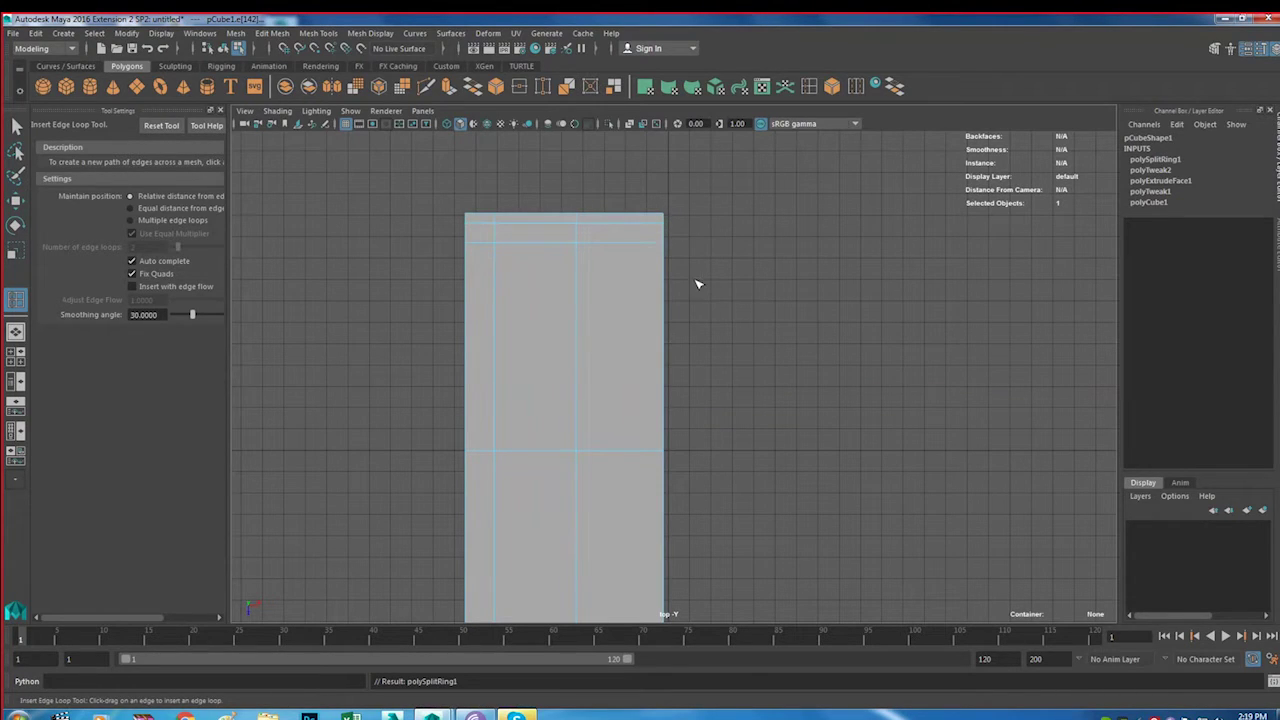
{"action": "key", "text": "ctrl+z"}
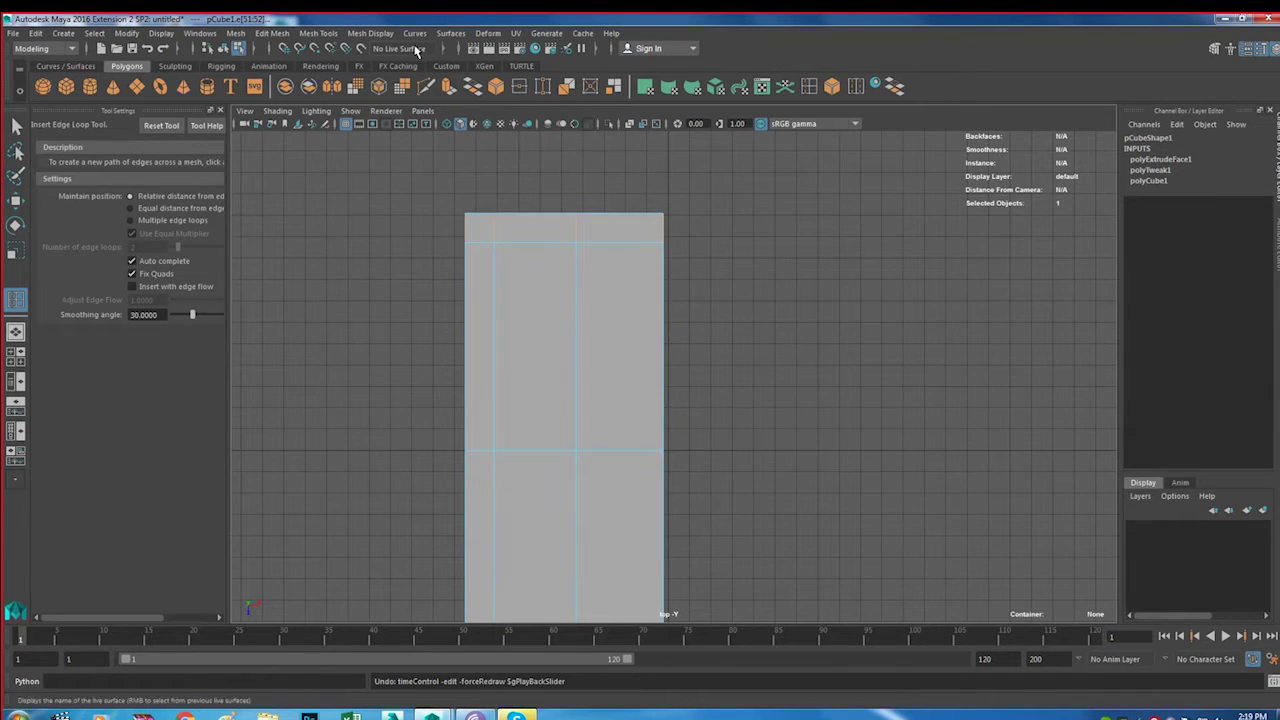
Reactivate Insert Edge Loop and set its option to Multiple edge loops
{"action": "left_click", "coordinate": [328, 35]}
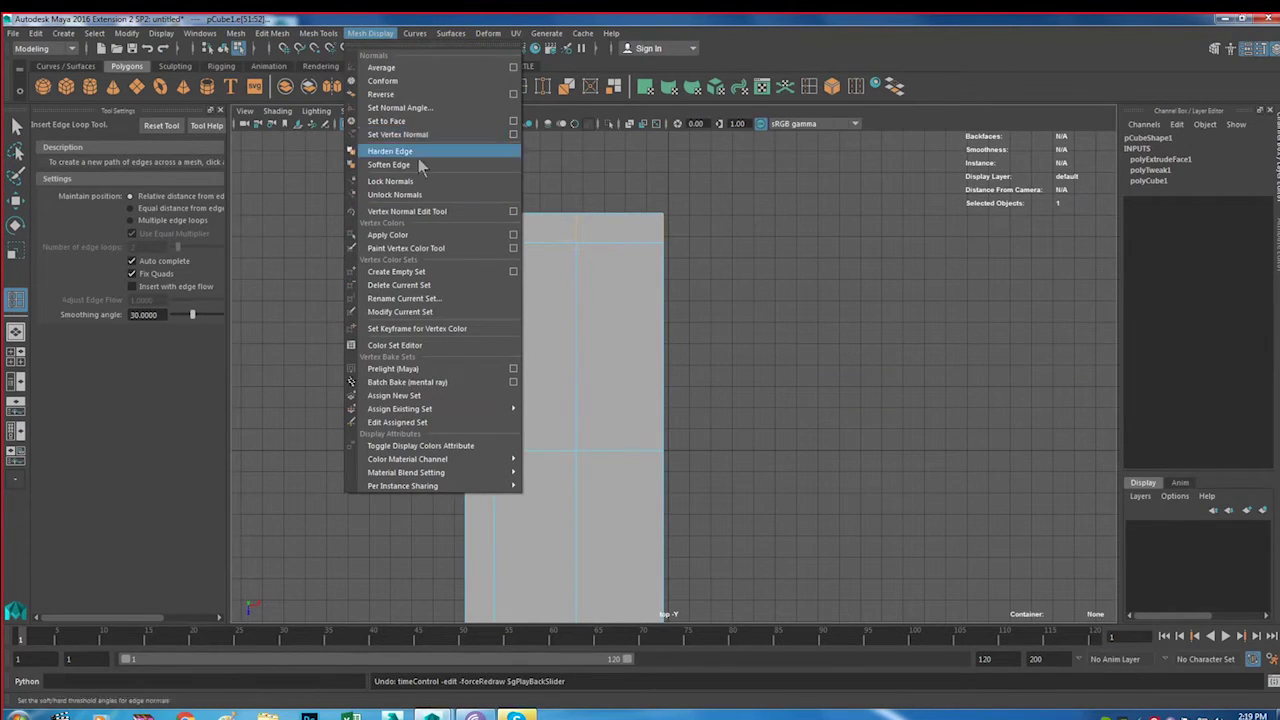
{"action": "left_click", "coordinate": [328, 35]}
{"action": "left_click", "coordinate": [328, 35]}
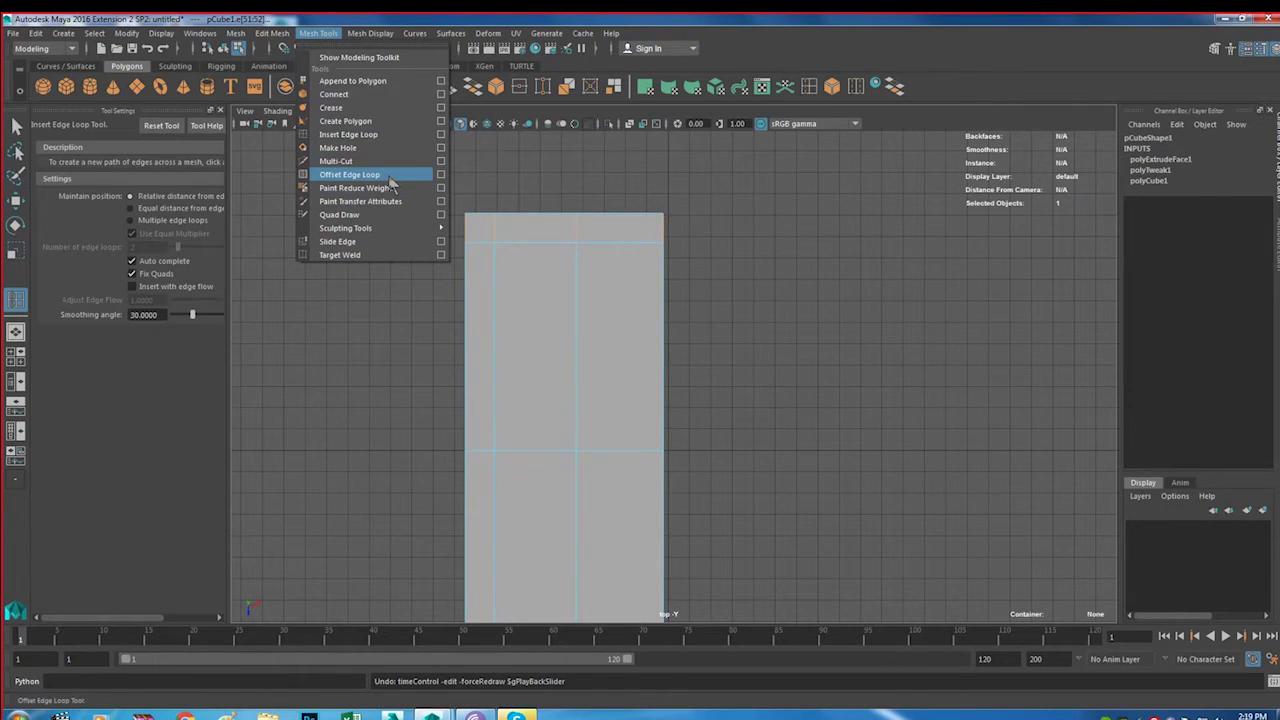
{"action": "left_click", "coordinate": [374, 133]}
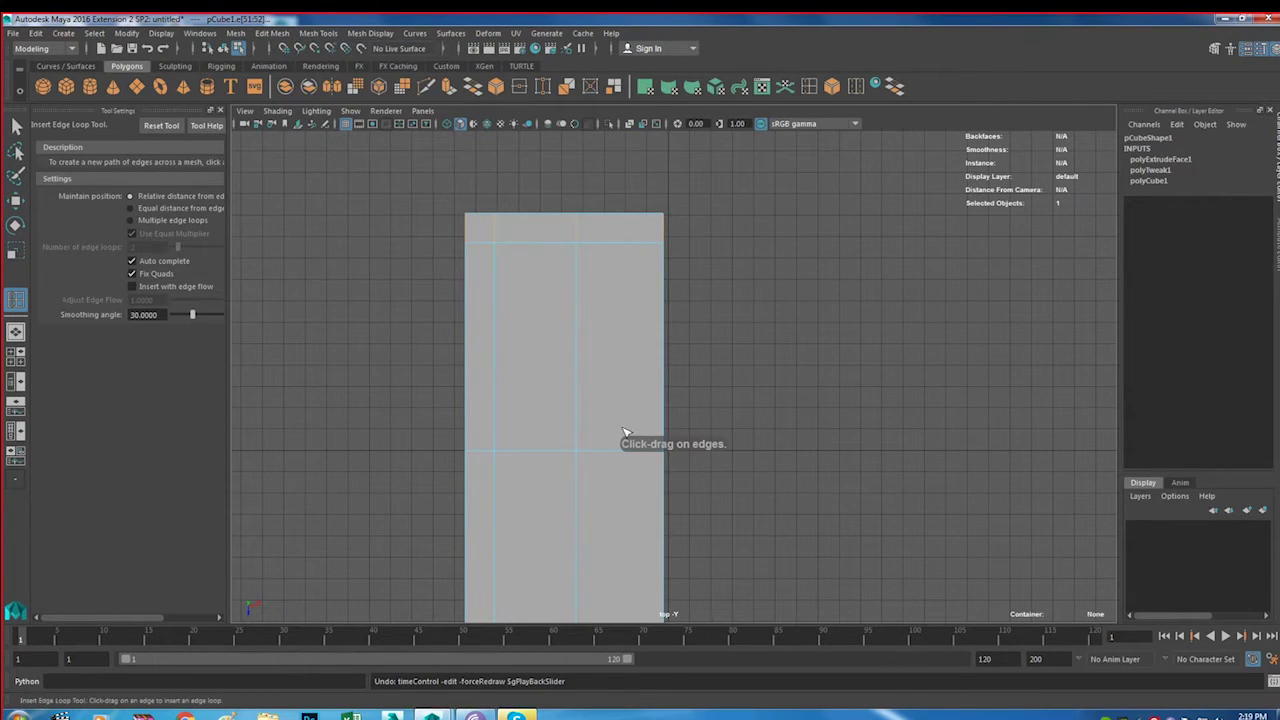
{"action": "left_click", "coordinate": [272, 33]}
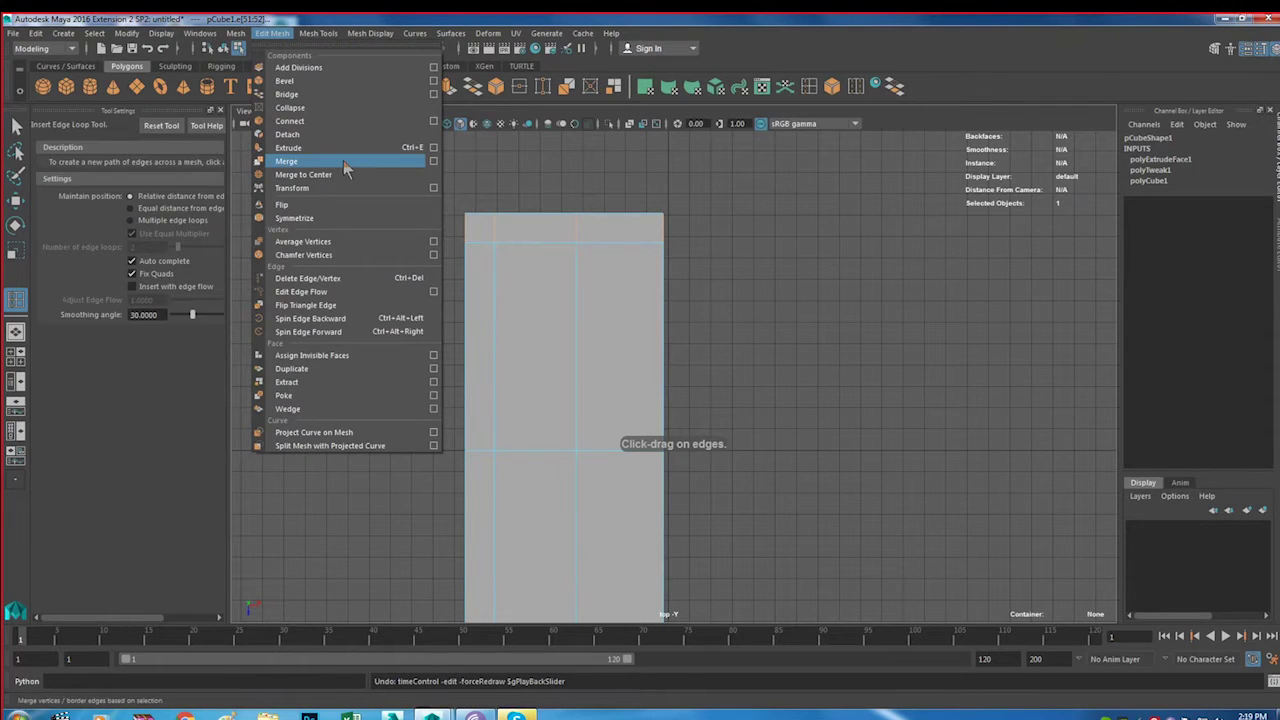
{"action": "mouse_move", "coordinate": [318, 33]}
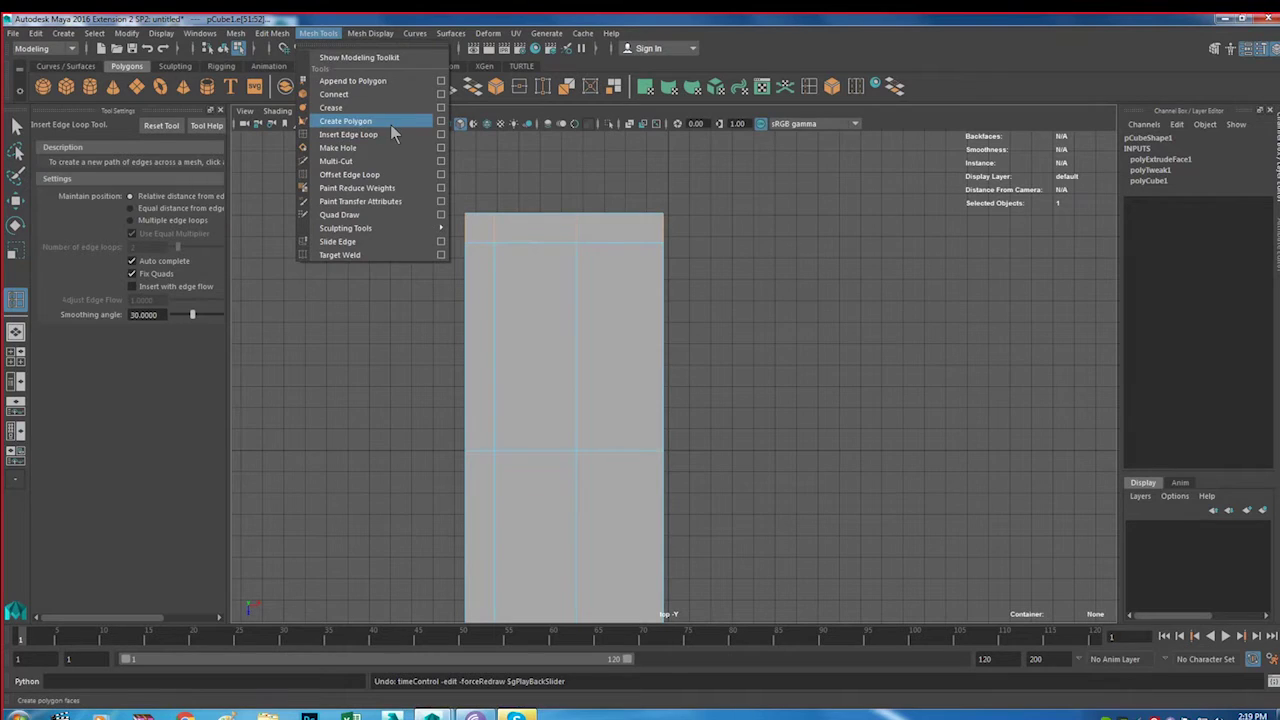
{"action": "left_click", "coordinate": [423, 134]}
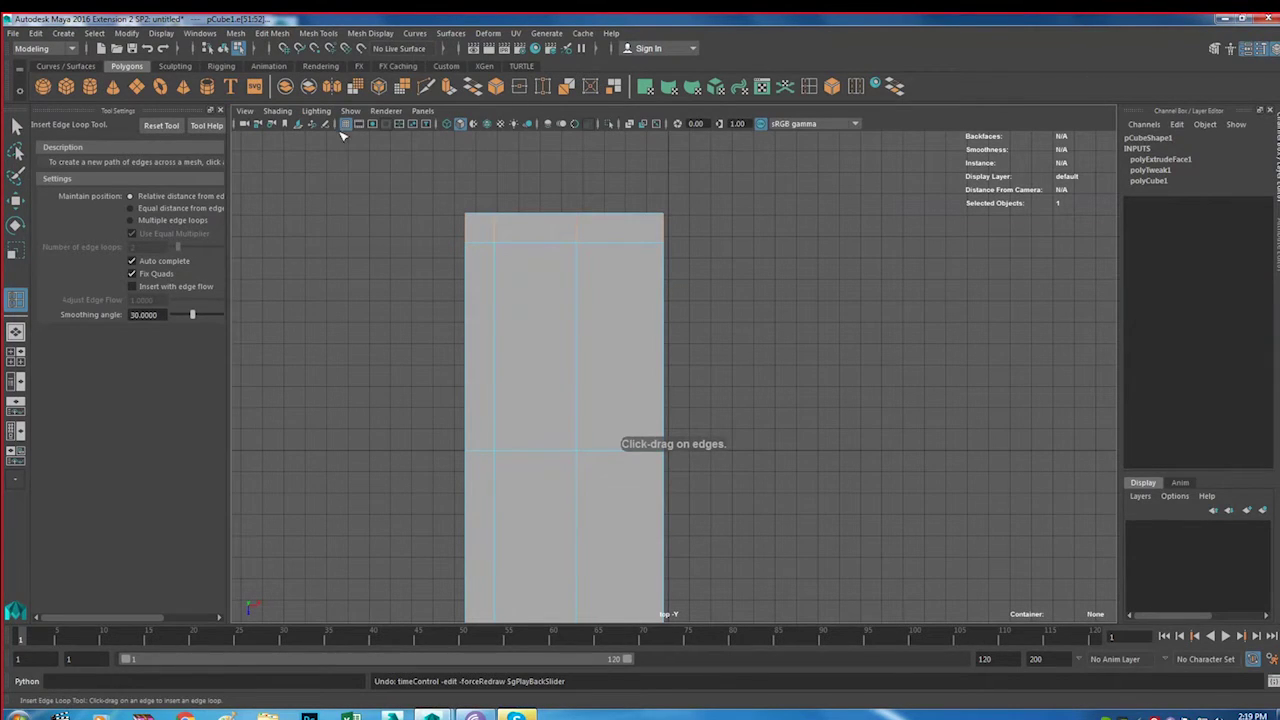
{"action": "left_click", "coordinate": [318, 33]}
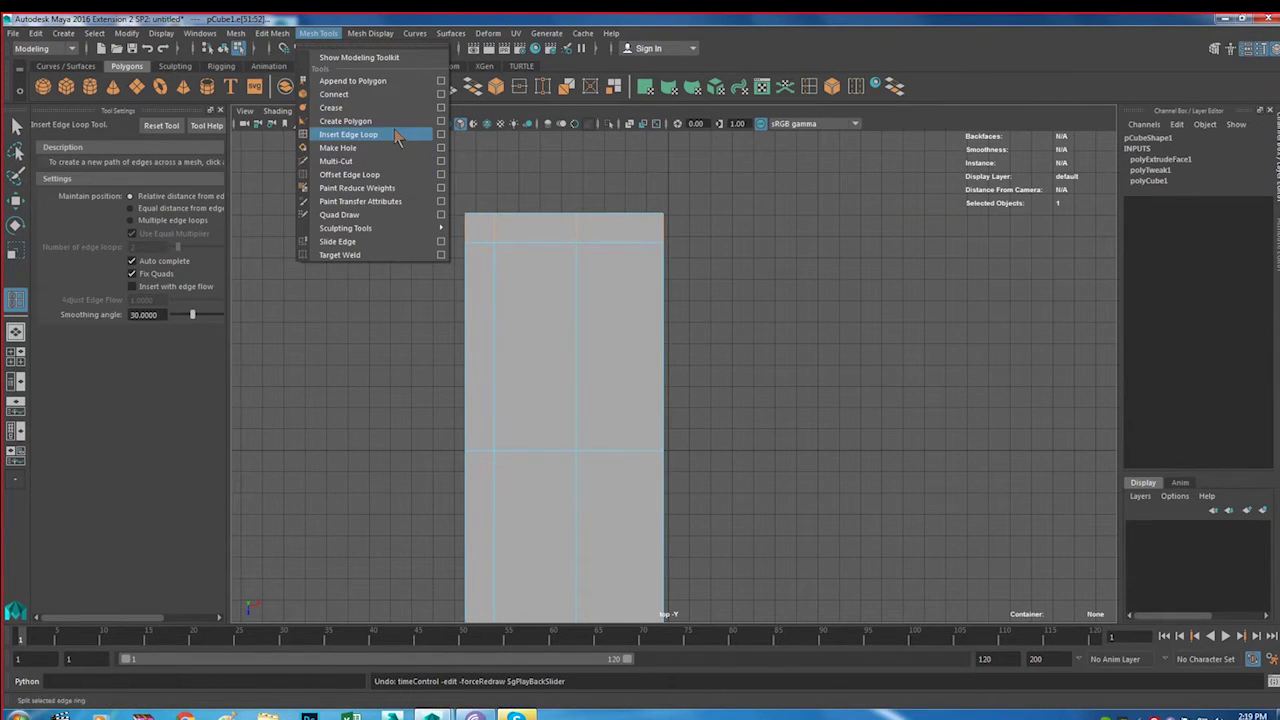
{"action": "left_click", "coordinate": [443, 135]}
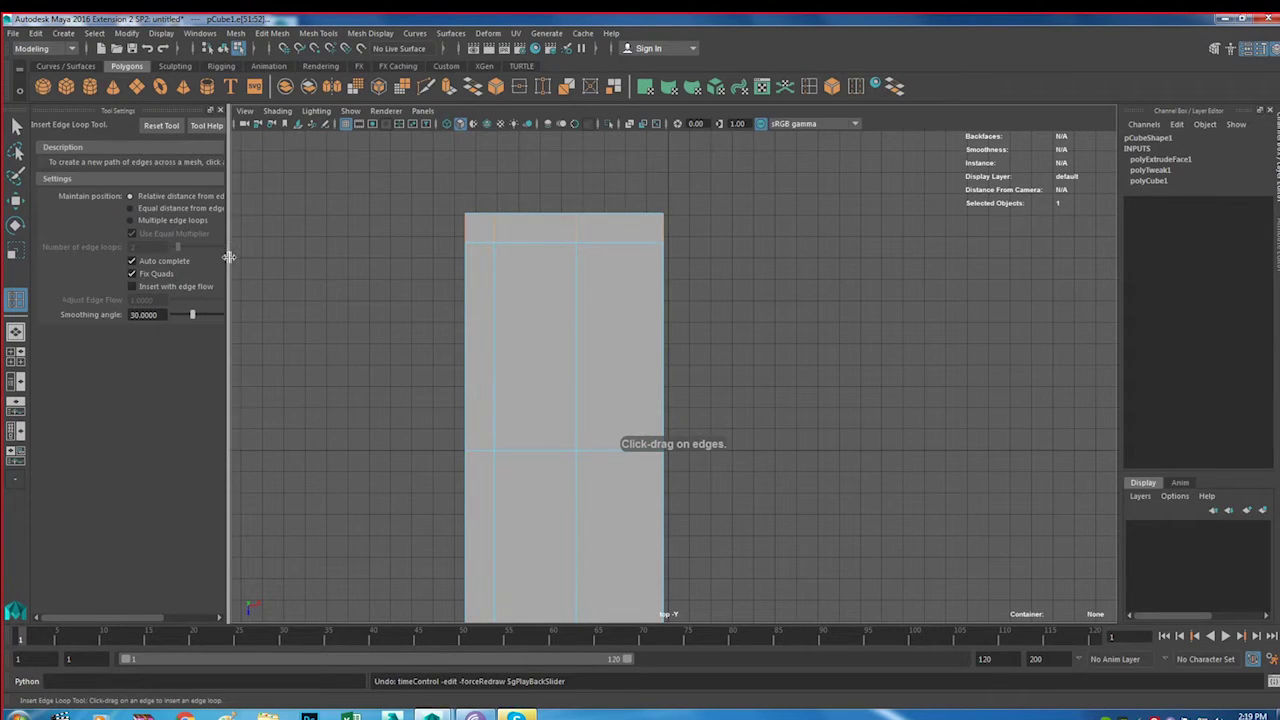
{"action": "left_click_drag", "start_coordinate": [228, 253], "coordinate": [343, 255]}
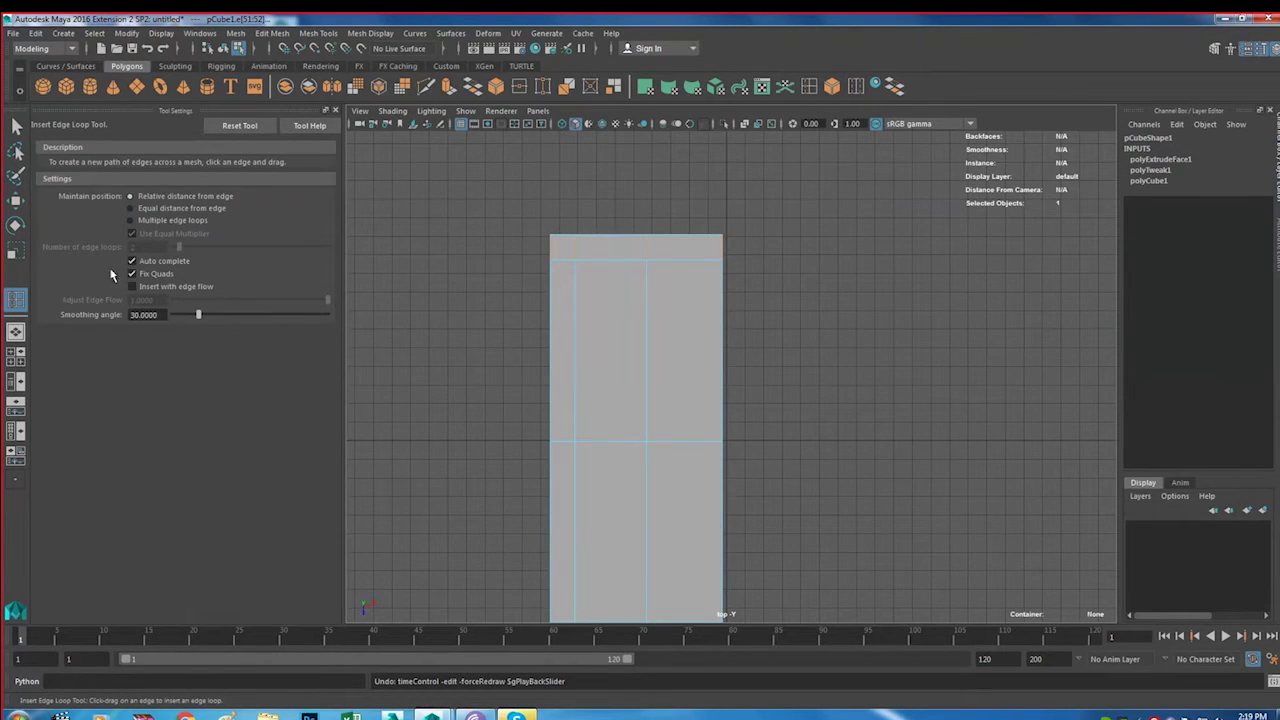
{"action": "left_click", "coordinate": [132, 221]}
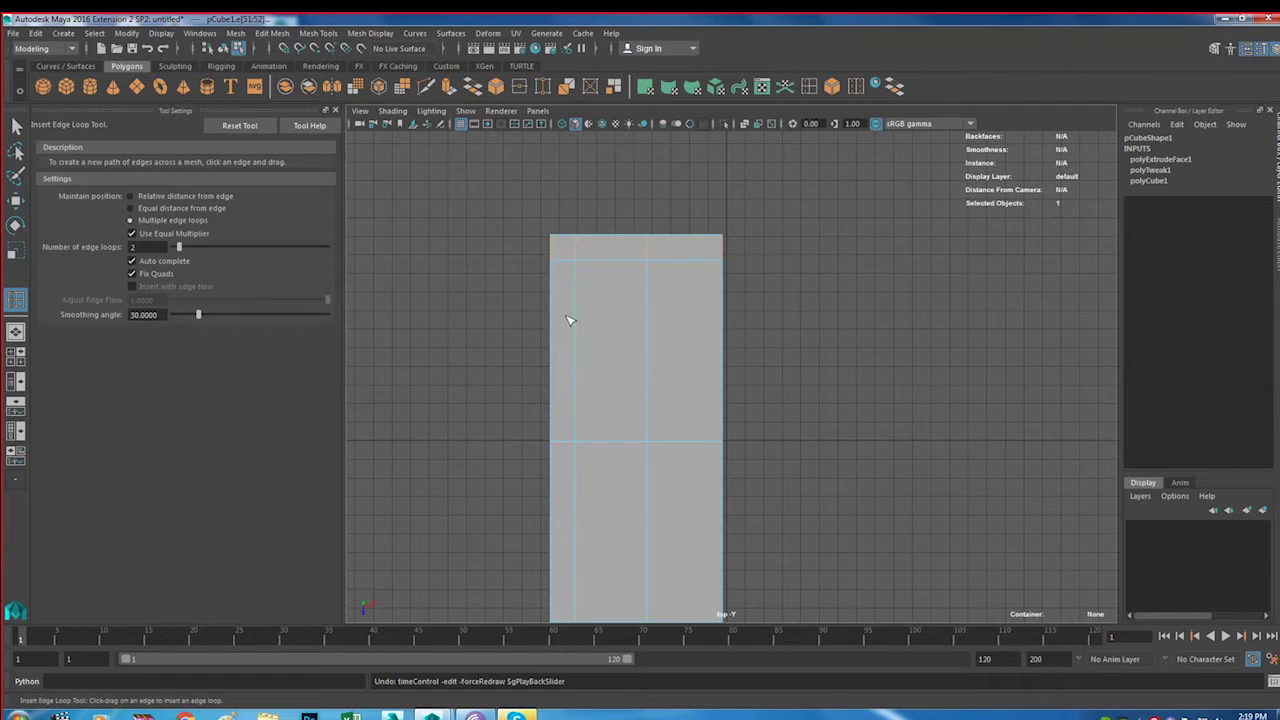
Insert edge loop pairs near the top, bottom and left edges, then revert to single loops
{"action": "left_click", "coordinate": [723, 247]}
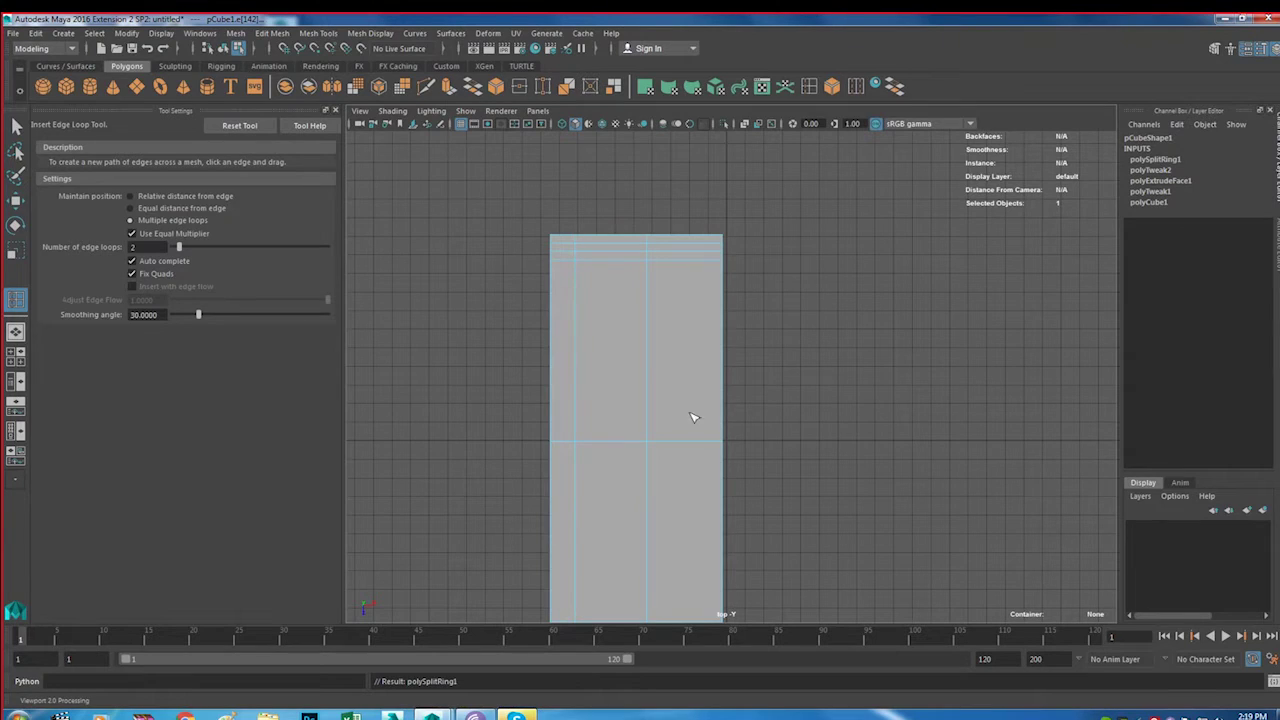
{"action": "middle_click_drag", "start_coordinate": [697, 410], "coordinate": [679, 263], "text": "alt"}
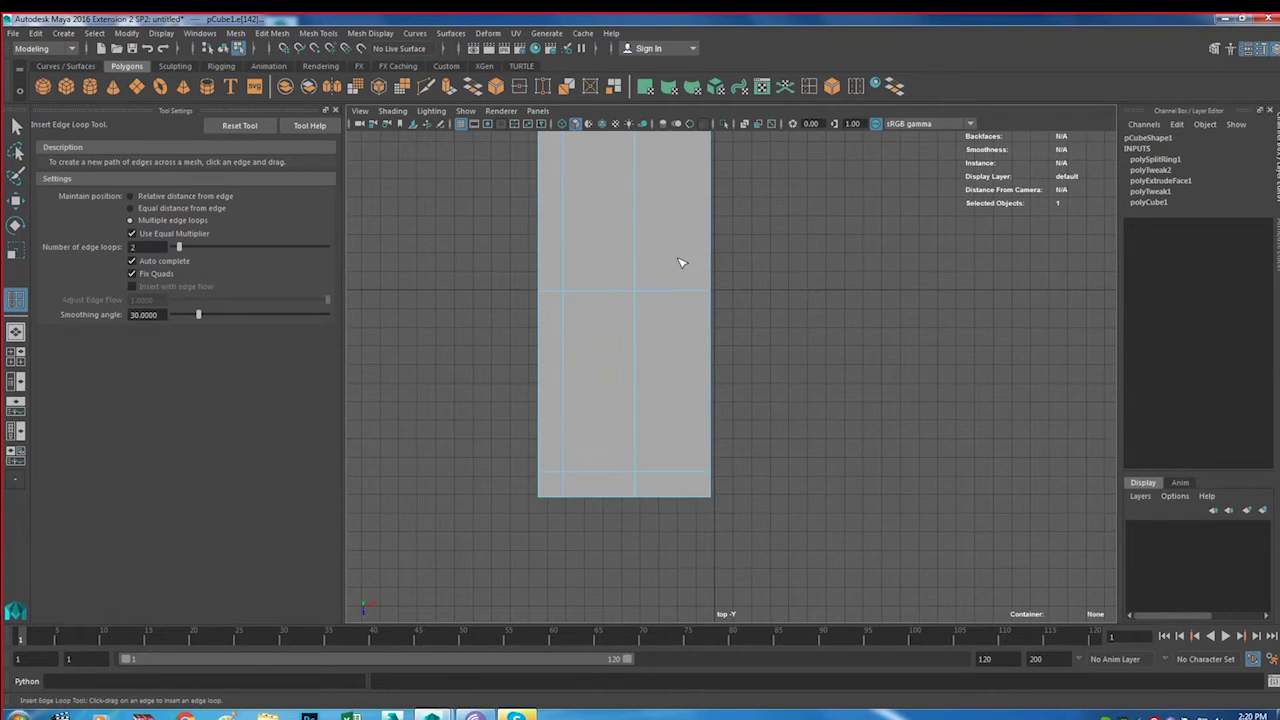
{"action": "left_click", "coordinate": [638, 484]}
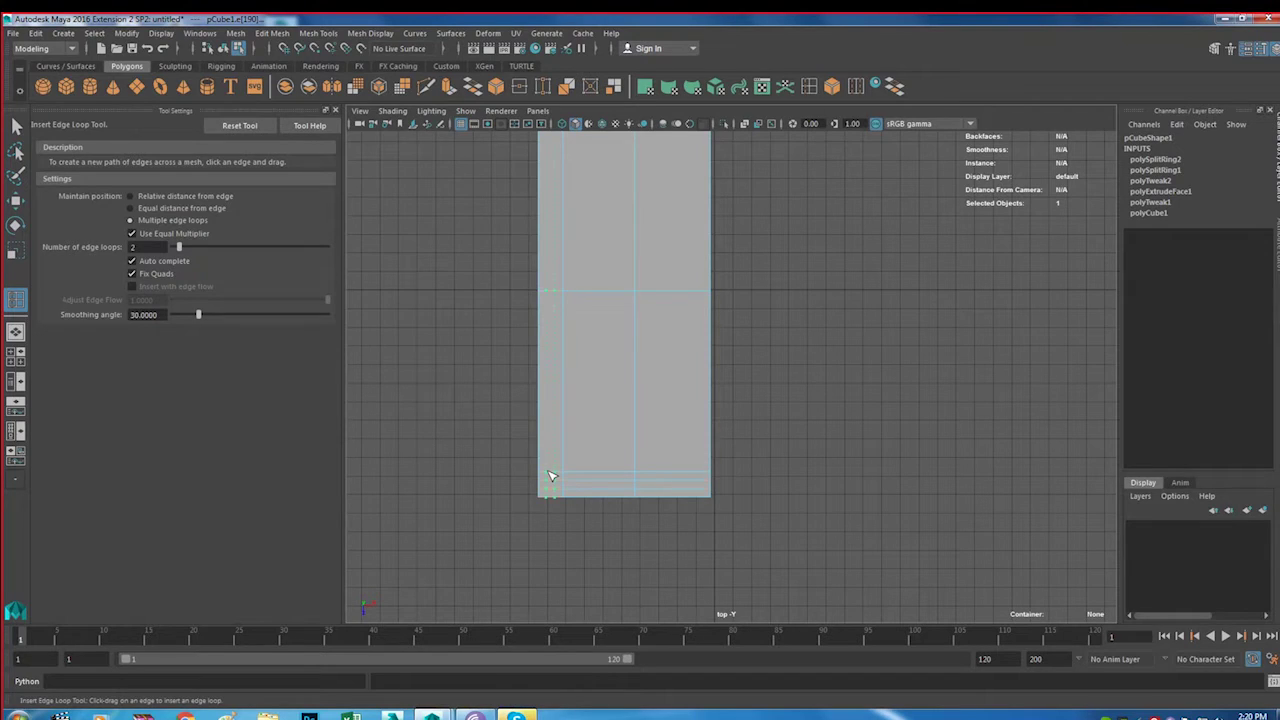
{"action": "left_click", "coordinate": [549, 474]}
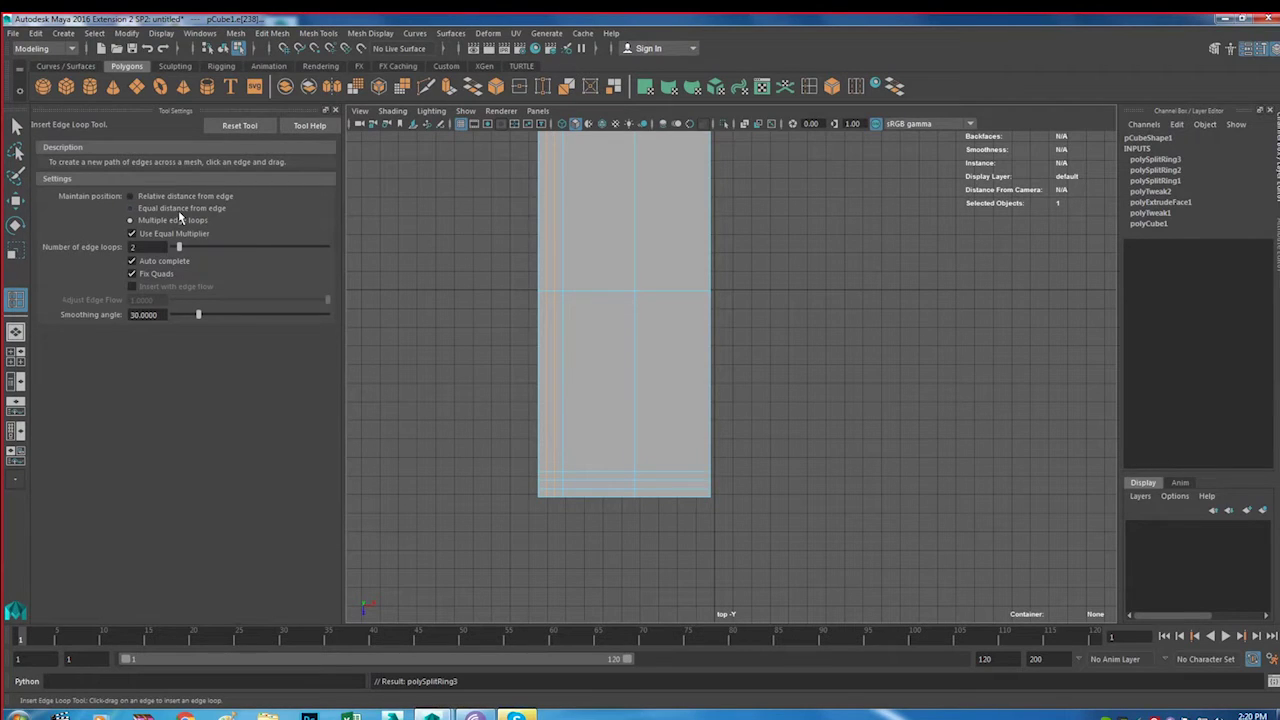
{"action": "left_click", "coordinate": [185, 197]}
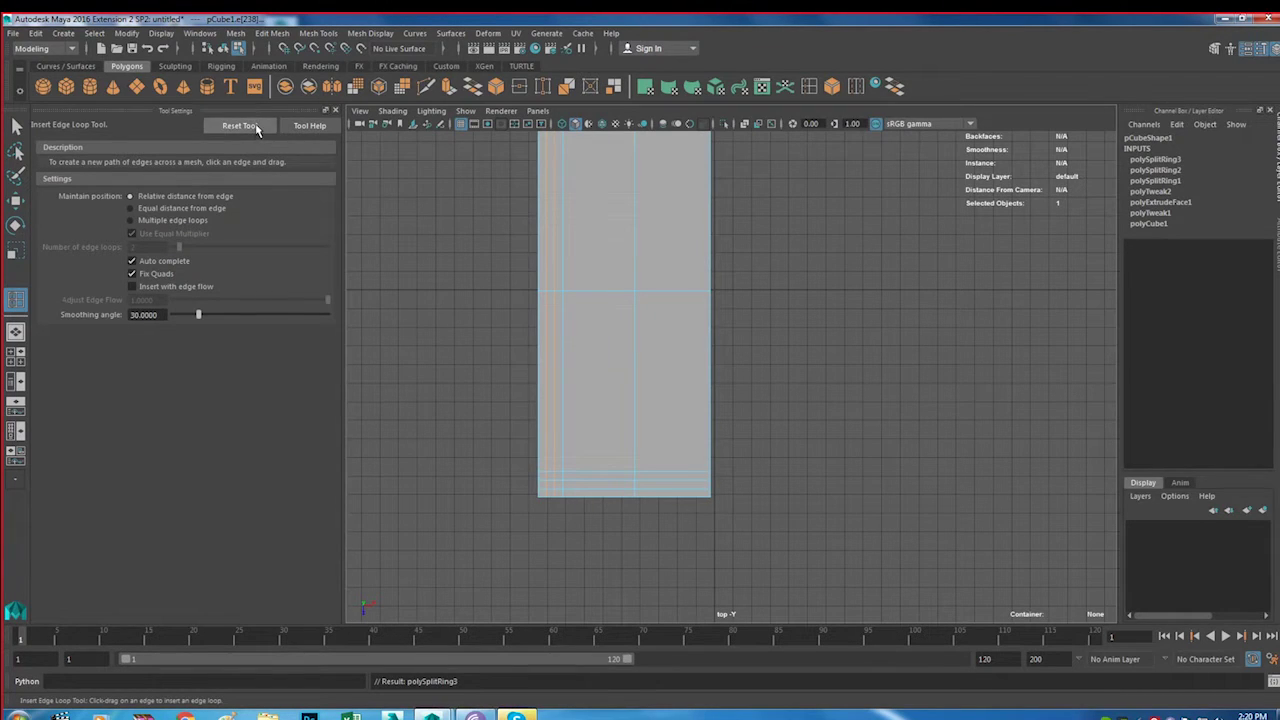
{"action": "key", "text": "space"}
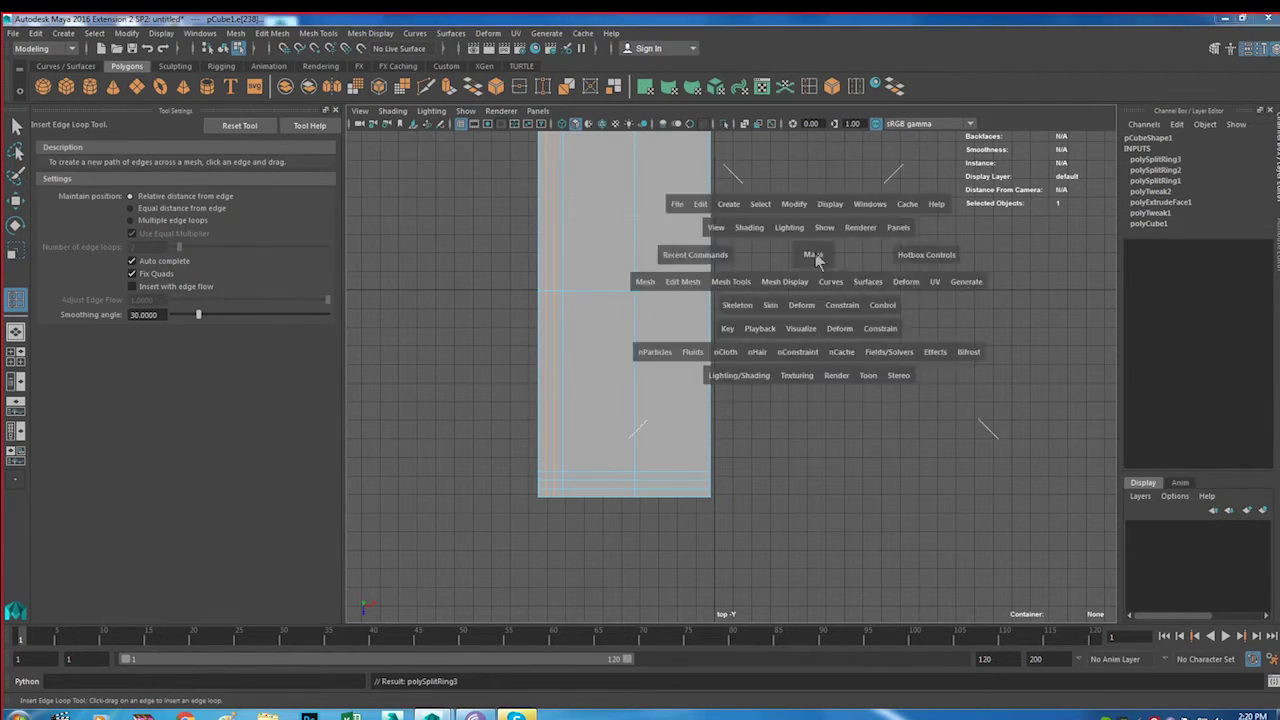
{"action": "key", "text": "space"}
In the side view, select the top corner vertices at both ends of the sofa
{"action": "mouse_move", "coordinate": [791, 331]}
{"action": "left_mouse_down", "text": "alt"}
{"action": "mouse_move", "coordinate": [706, 329]}
{"action": "mouse_move", "coordinate": [737, 348]}
{"action": "left_mouse_up", "text": "alt"}
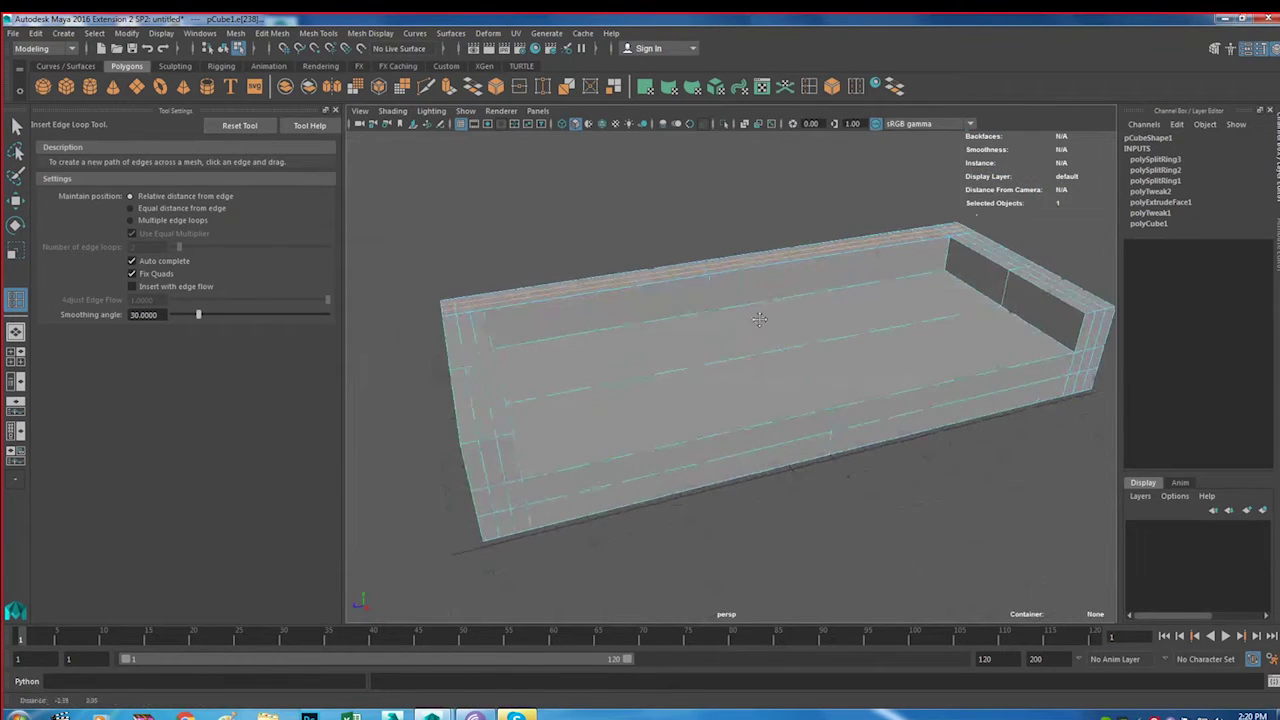
{"action": "key", "text": "w"}
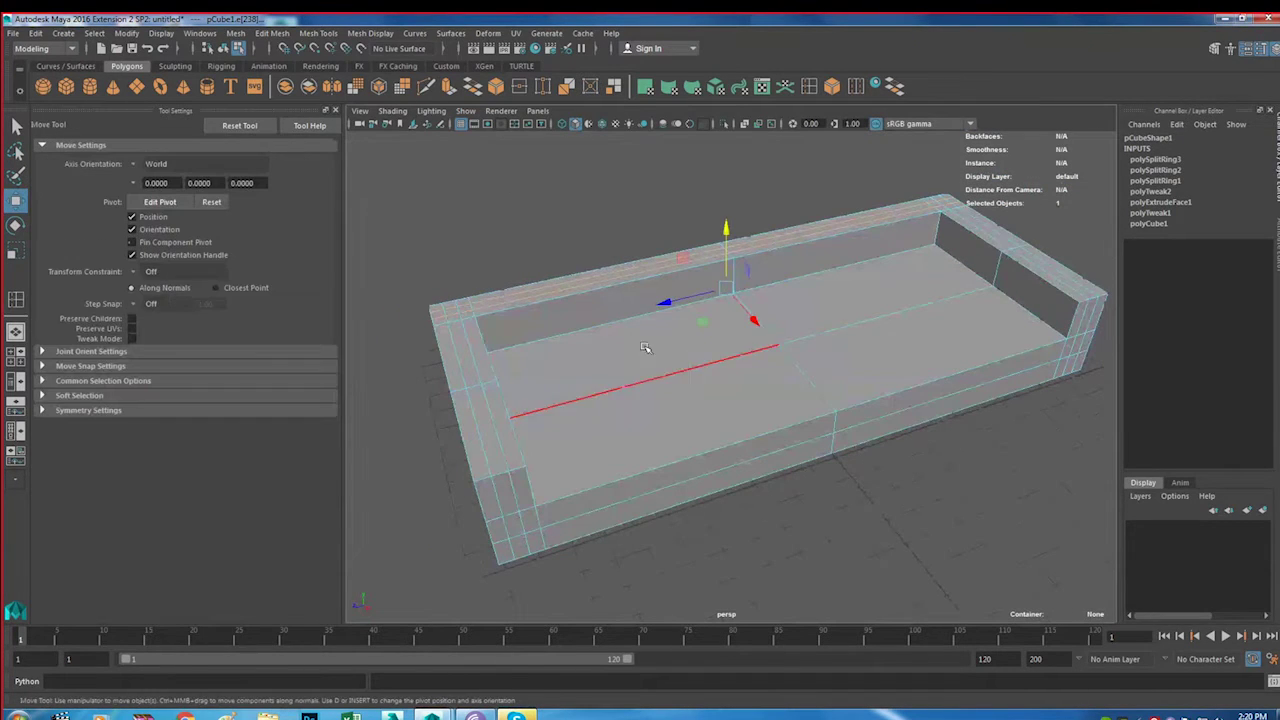
{"action": "key", "text": "space"}
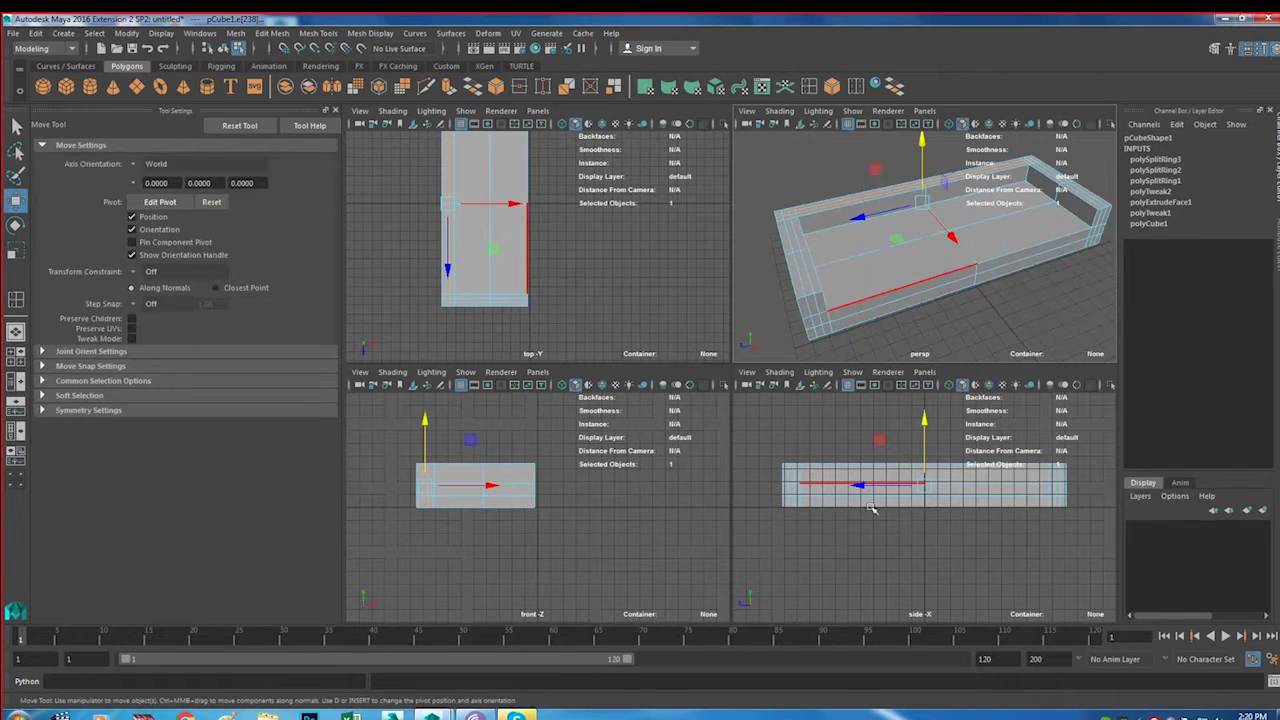
{"action": "key", "text": "space"}
{"action": "middle_click_drag", "start_coordinate": [729, 395], "coordinate": [727, 430], "text": "alt"}
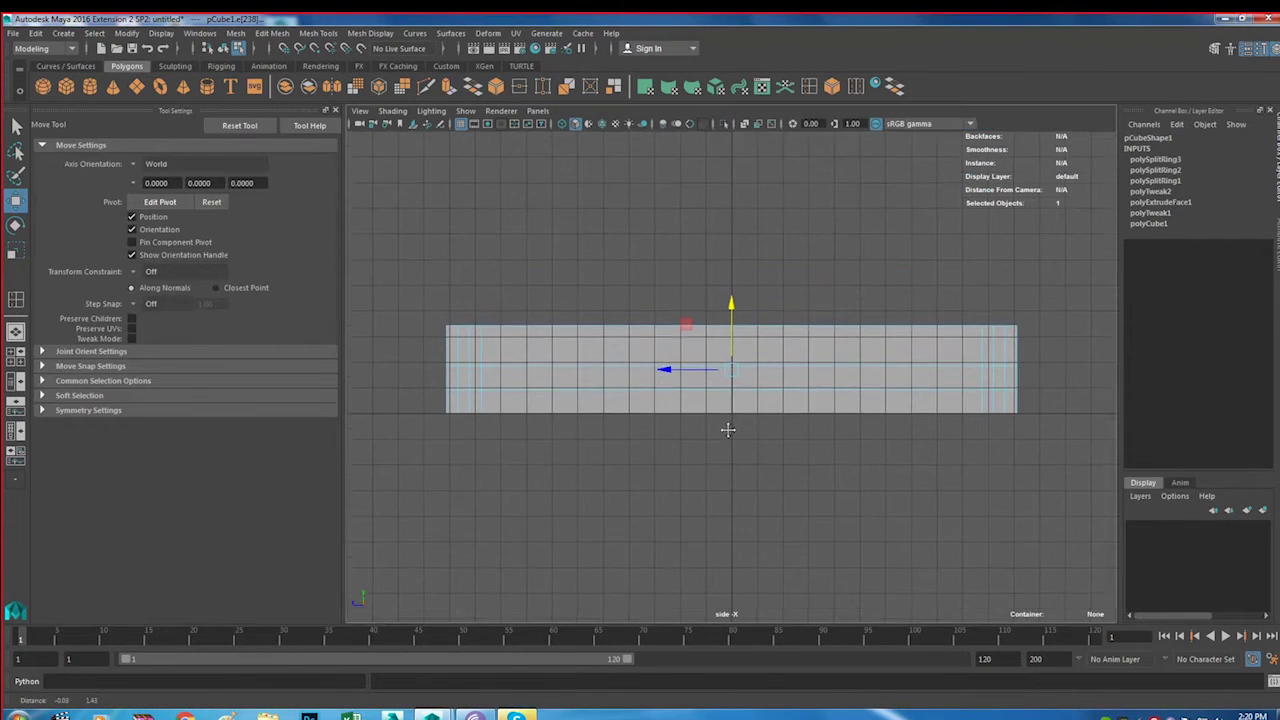
{"action": "right_click_drag", "start_coordinate": [775, 328], "coordinate": [755, 333]}
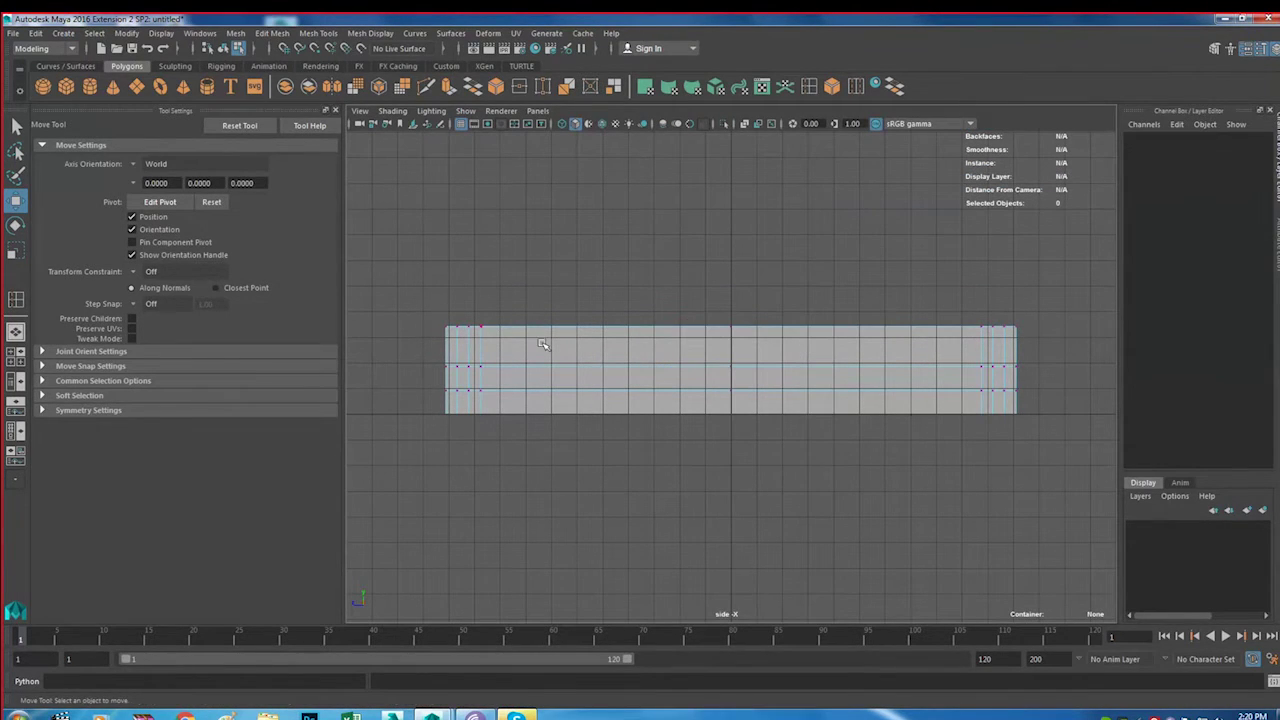
{"action": "left_click_drag", "start_coordinate": [451, 315], "coordinate": [488, 338]}
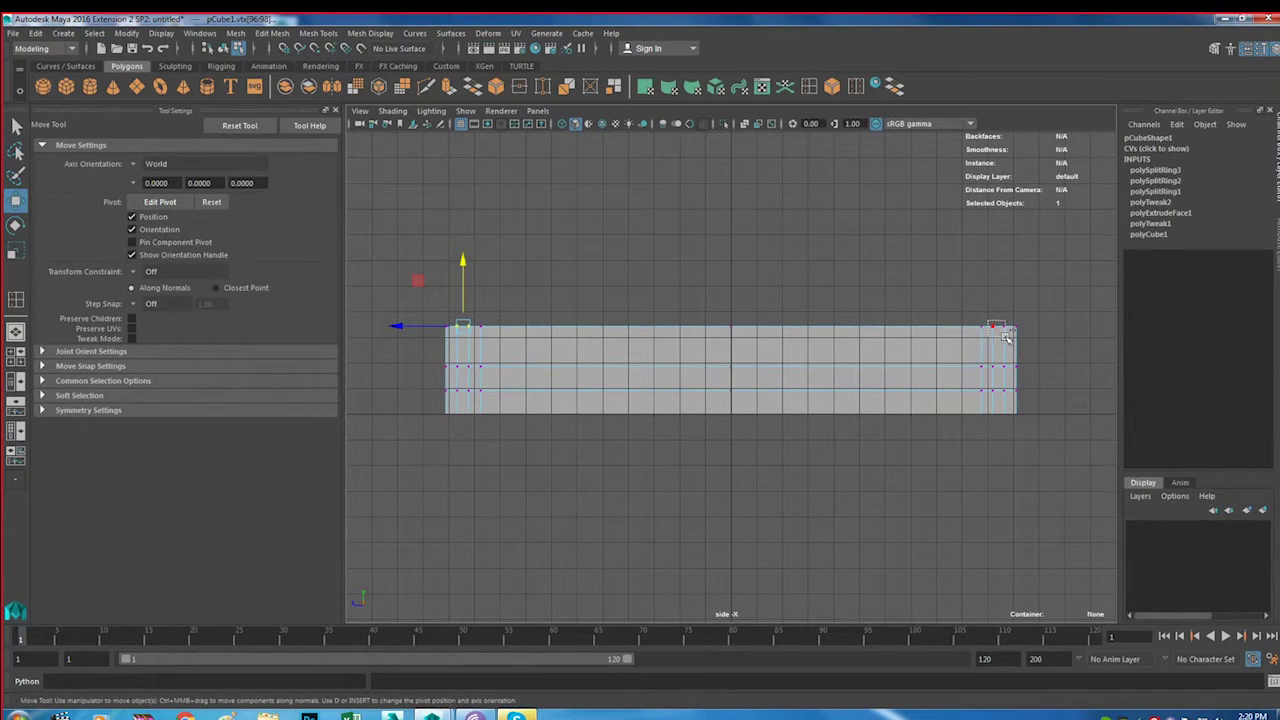
{"action": "left_click_drag", "start_coordinate": [986, 316], "coordinate": [1016, 346], "text": "shift"}
Lift the selected top-edge vertices slightly in the side view, then inspect in perspective
{"action": "key", "text": "space"}
{"action": "key", "text": "space"}
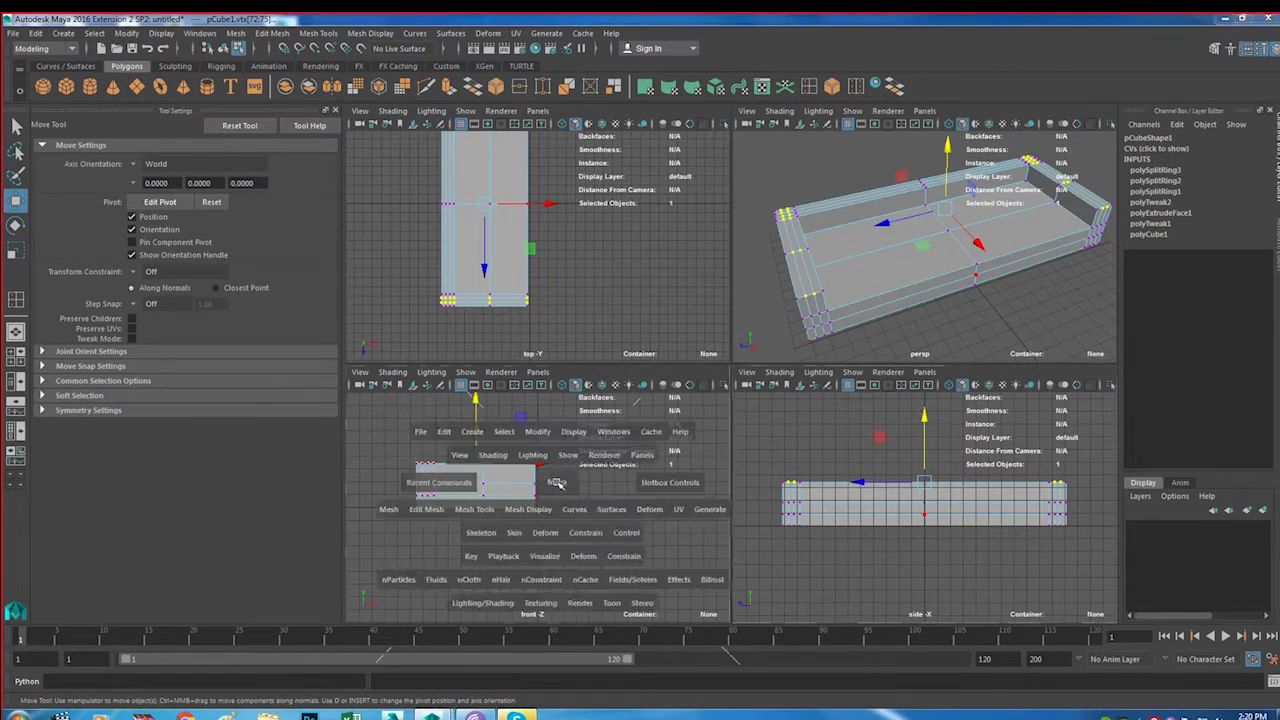
{"action": "scroll", "coordinate": [487, 325], "scroll_direction": "up", "scroll_amount": 2}
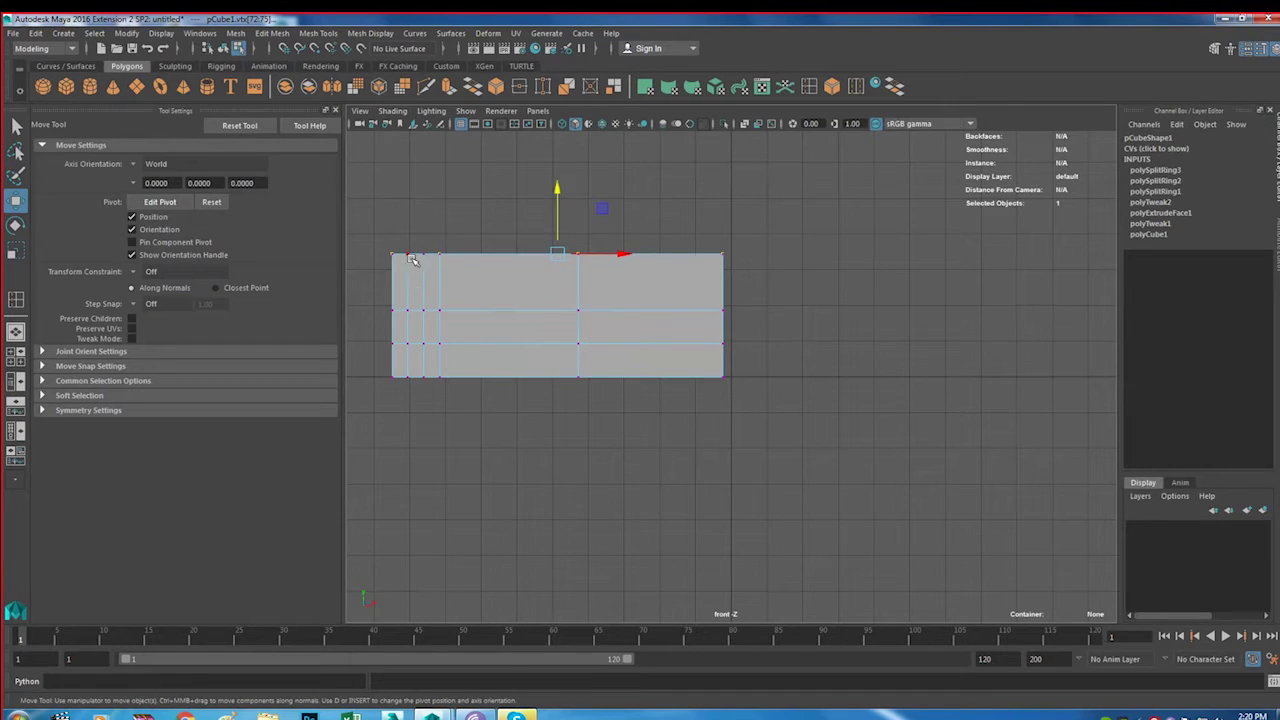
{"action": "key", "text": "space"}
{"action": "key", "text": "space"}
{"action": "left_click_drag", "start_coordinate": [700, 430], "coordinate": [605, 430], "text": "alt"}
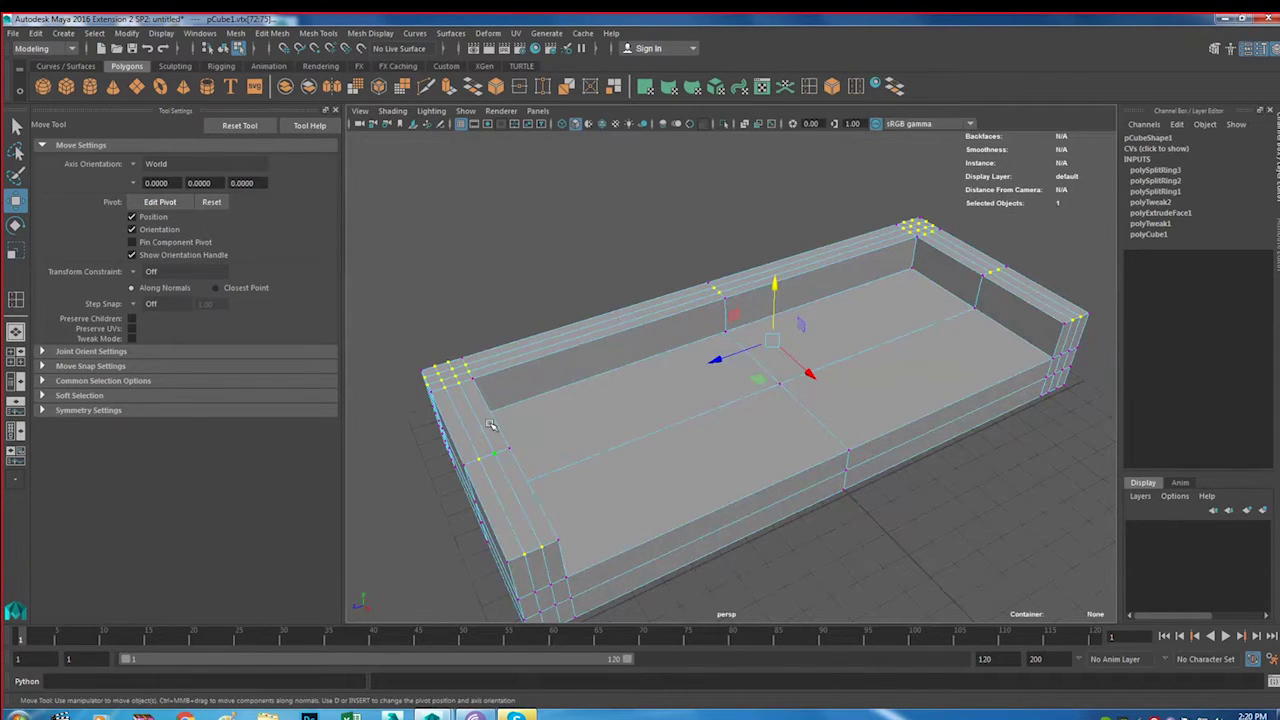
{"action": "key", "text": "space"}
{"action": "key", "text": "space"}
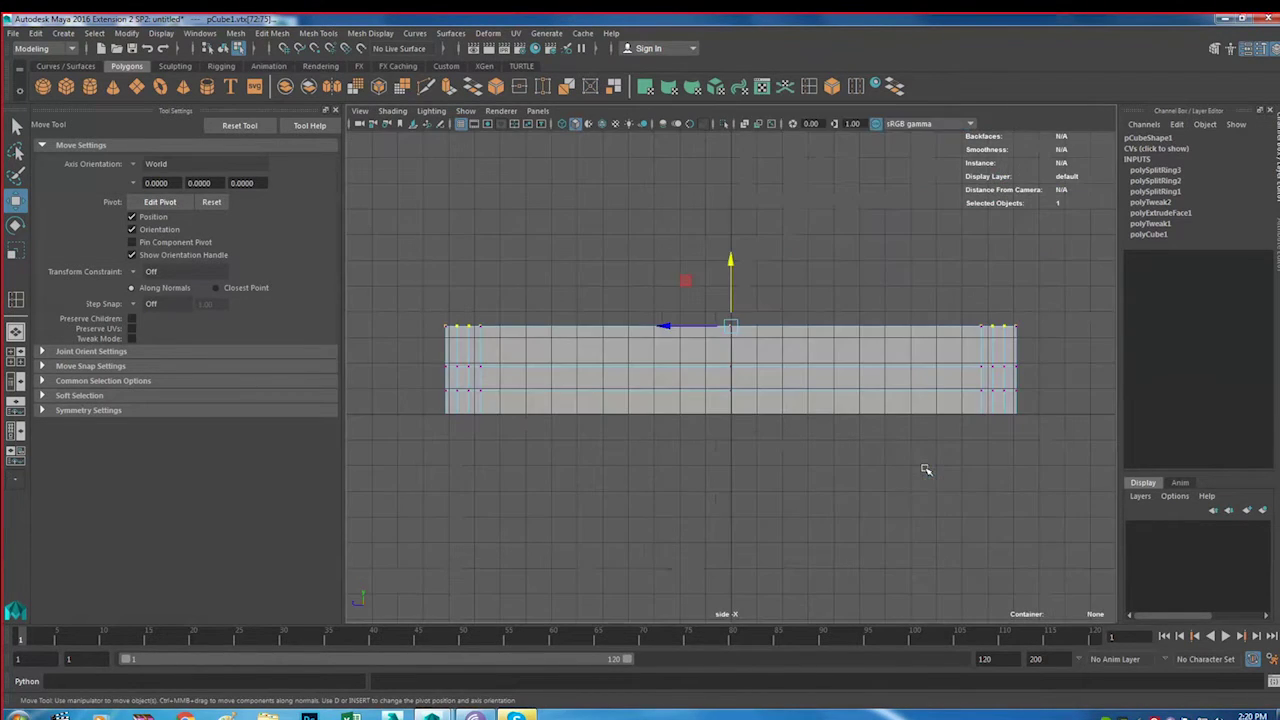
{"action": "key", "text": "space"}
{"action": "key", "text": "space"}
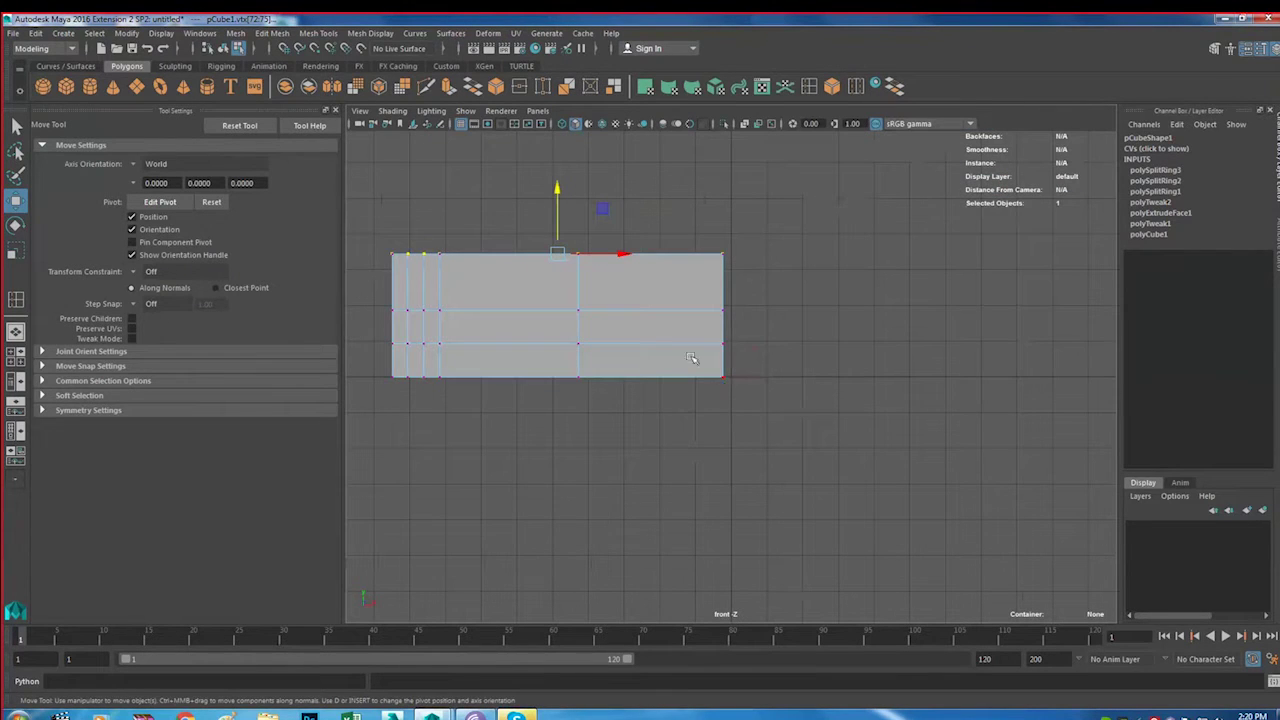
{"action": "key", "text": "space"}
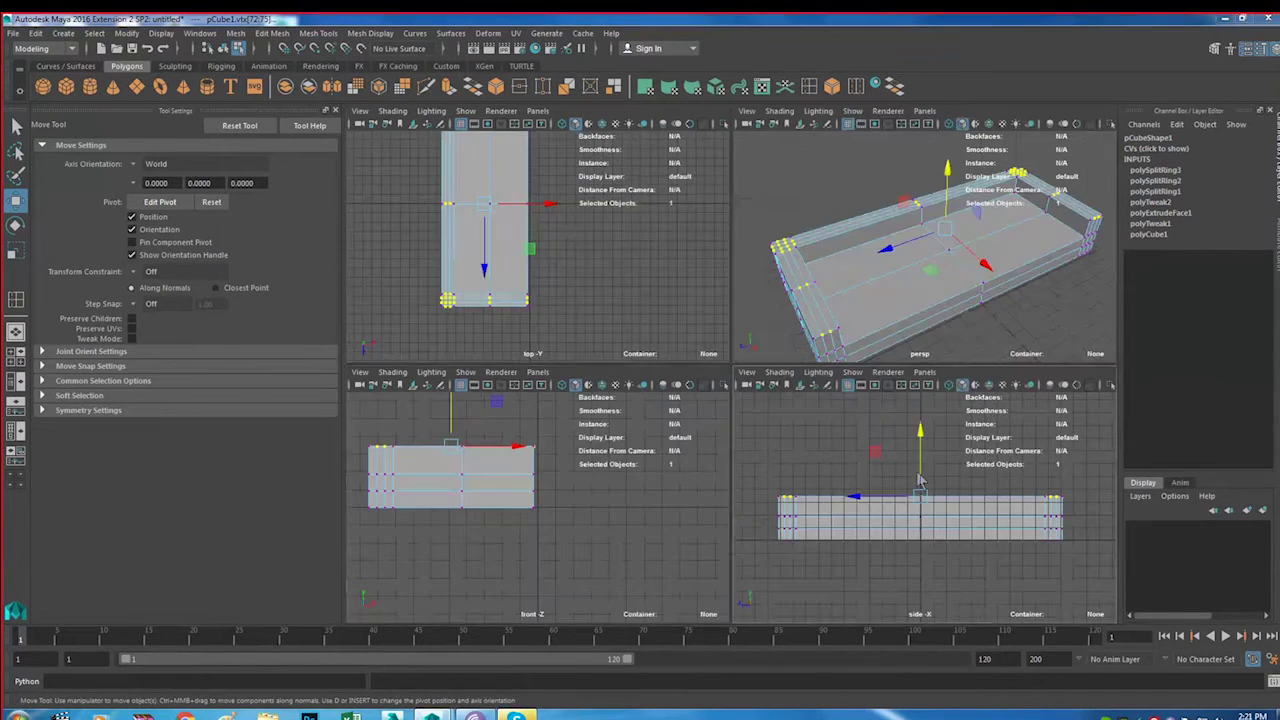
{"action": "key", "text": "space"}
{"action": "middle_click_drag", "start_coordinate": [717, 303], "coordinate": [760, 369], "text": "alt"}
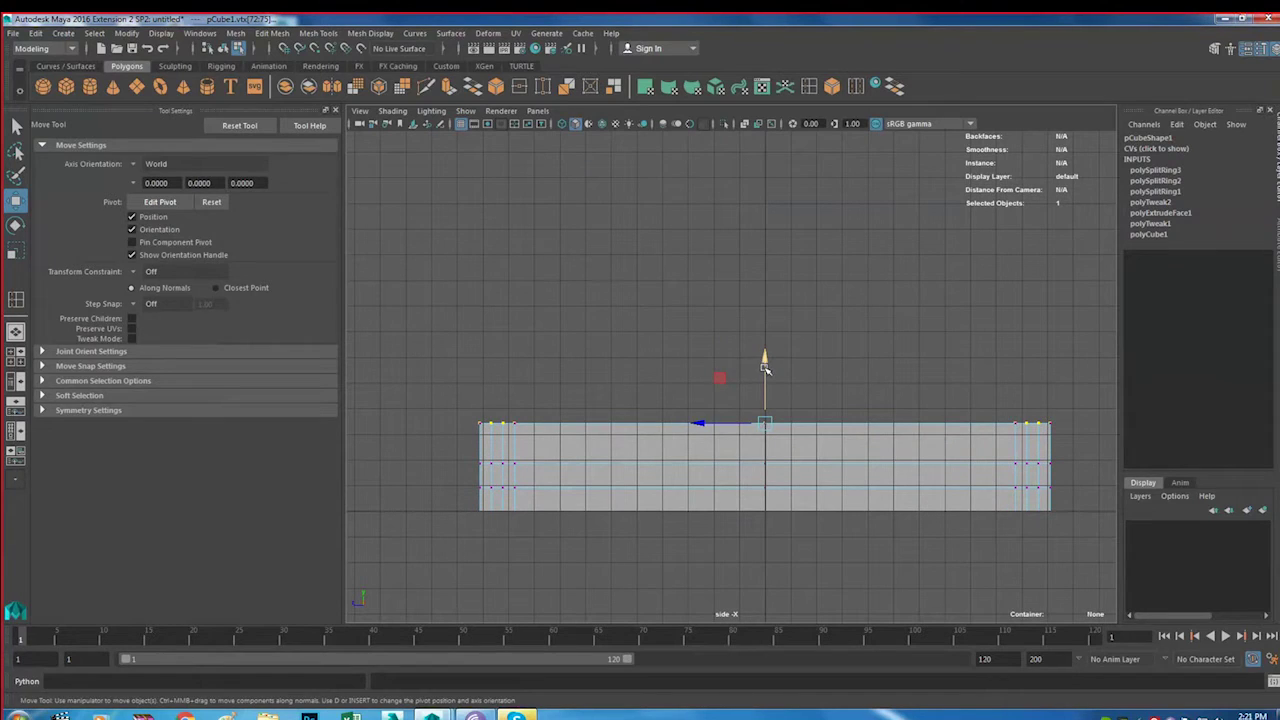
{"action": "left_click_drag", "start_coordinate": [765, 369], "coordinate": [775, 362]}
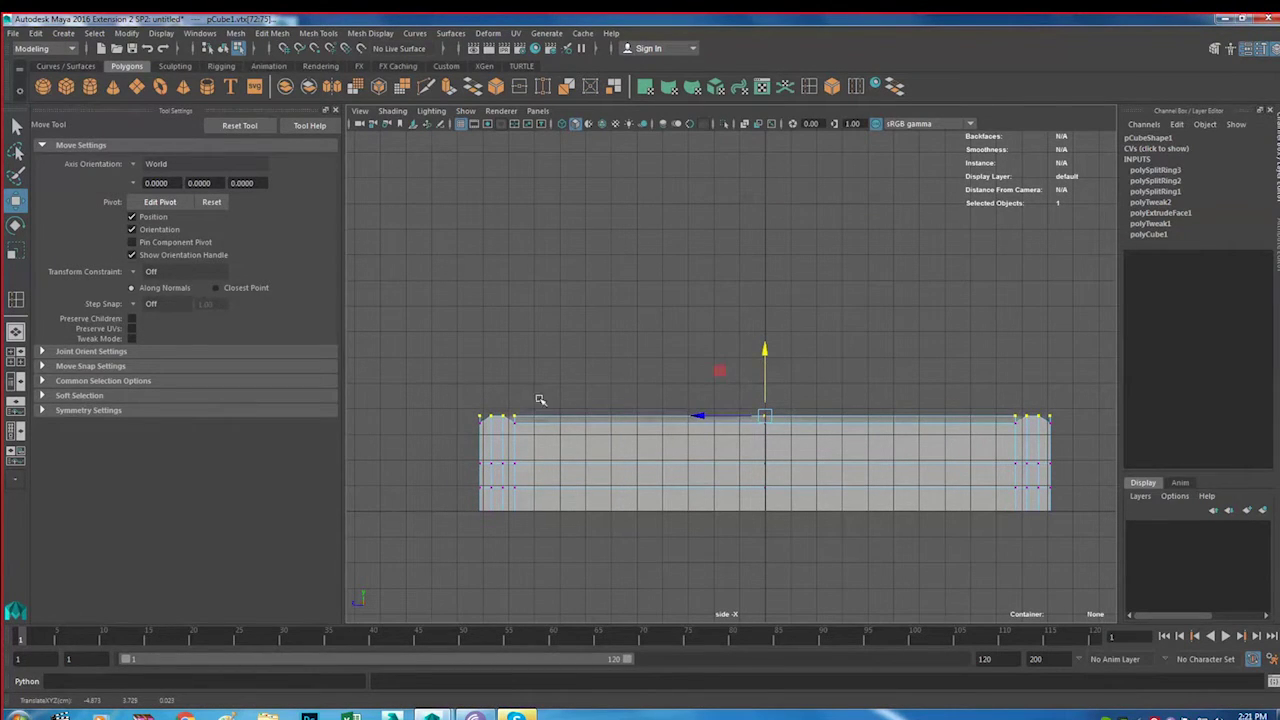
{"action": "key", "text": "space"}
{"action": "key", "text": "space"}
{"action": "left_click_drag", "start_coordinate": [733, 320], "coordinate": [652, 368], "text": "alt"}
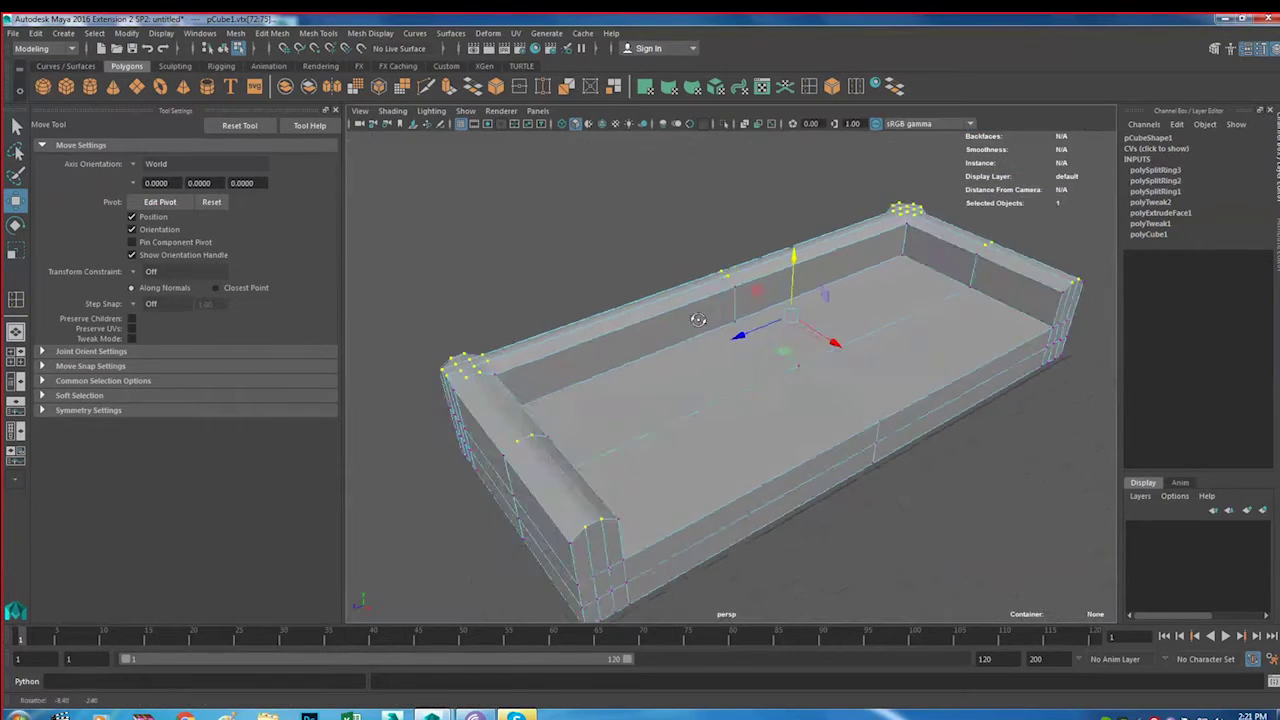
Select the corner vertices on the right armrest of the sofa
{"action": "mouse_move", "coordinate": [530, 380]}
{"action": "left_mouse_down"}
{"action": "mouse_move", "coordinate": [513, 373]}
{"action": "mouse_move", "coordinate": [684, 418]}
{"action": "left_mouse_up"}
{"action": "left_click_drag", "start_coordinate": [889, 283], "coordinate": [795, 296], "text": "alt"}
{"action": "scroll", "coordinate": [893, 366], "scroll_direction": "up", "scroll_amount": 3}
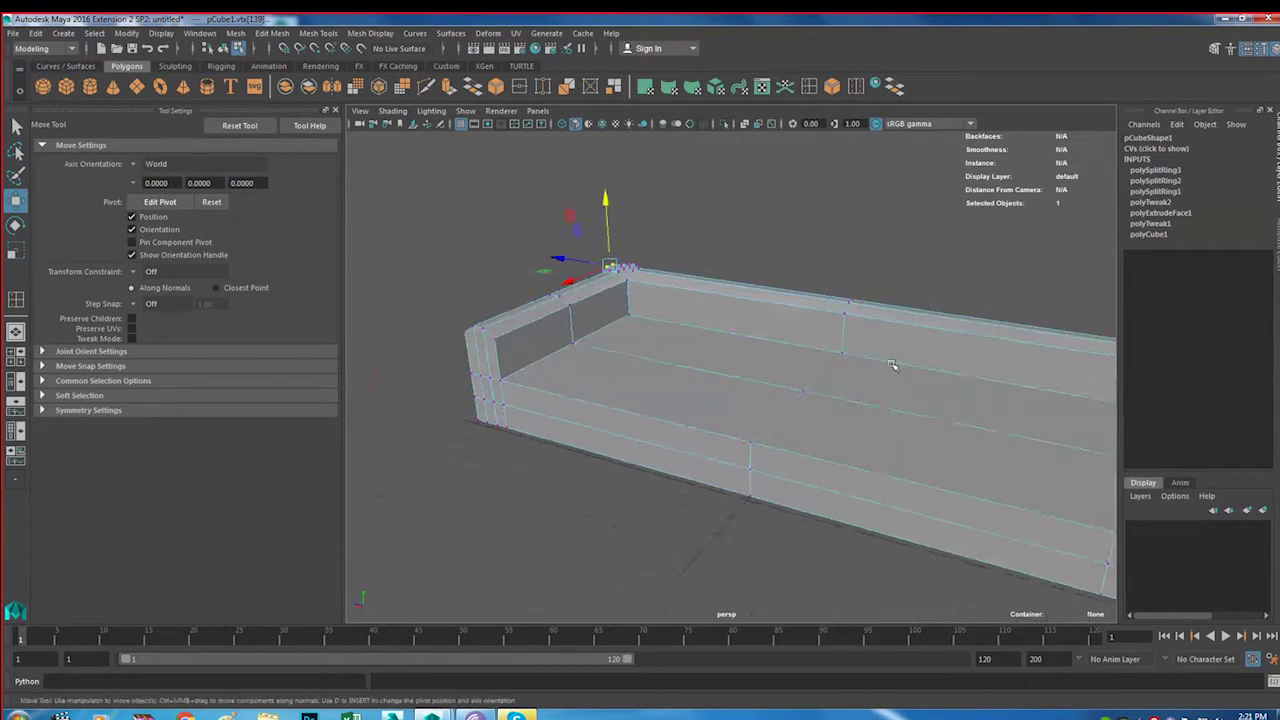
{"action": "scroll", "coordinate": [893, 366], "scroll_direction": "down", "scroll_amount": 3}
{"action": "left_click_drag", "start_coordinate": [820, 380], "coordinate": [914, 373], "text": "alt"}
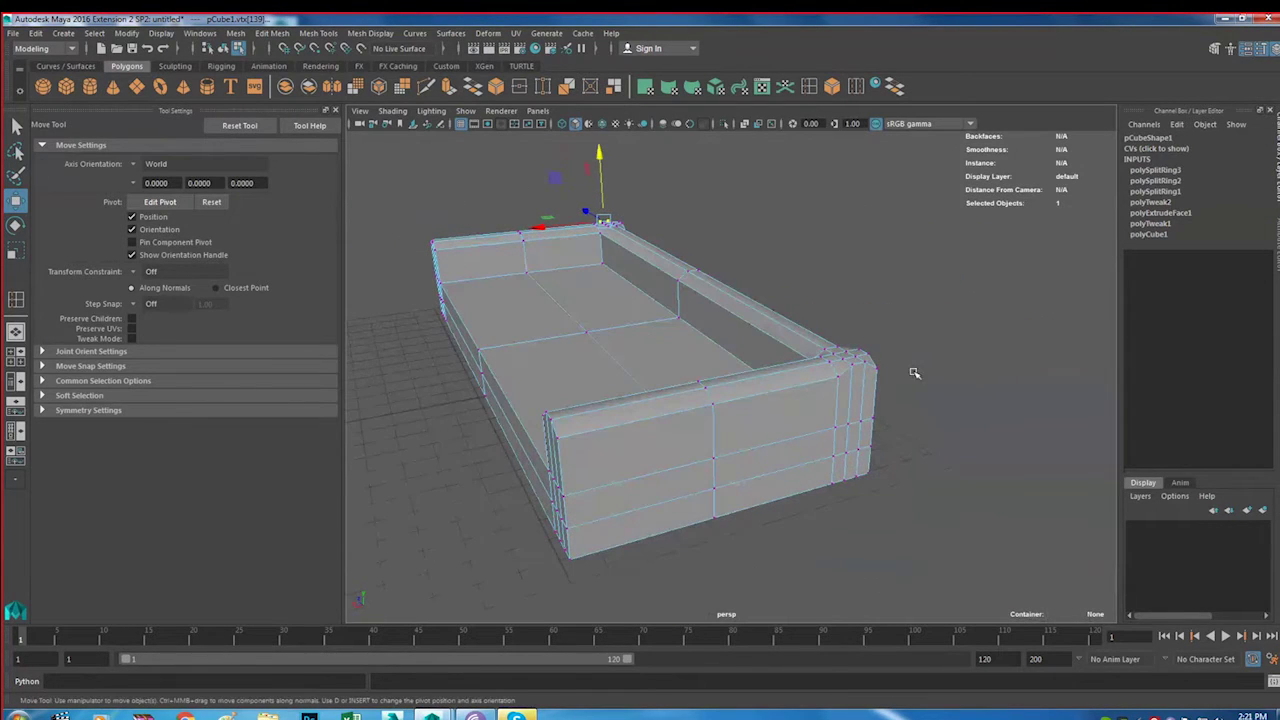
{"action": "left_click", "coordinate": [866, 366], "text": "shift"}
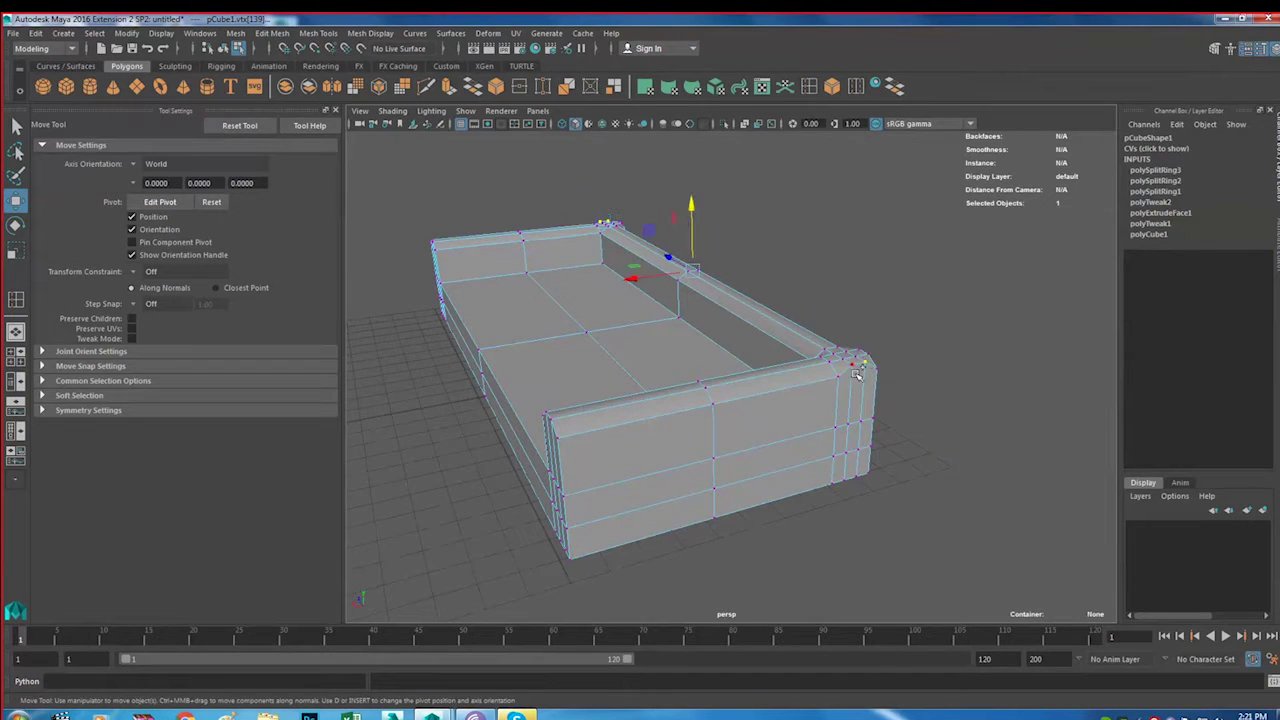
Raise the right armrest corner vertices in the front view and check the result in perspective
{"action": "key", "text": "space"}
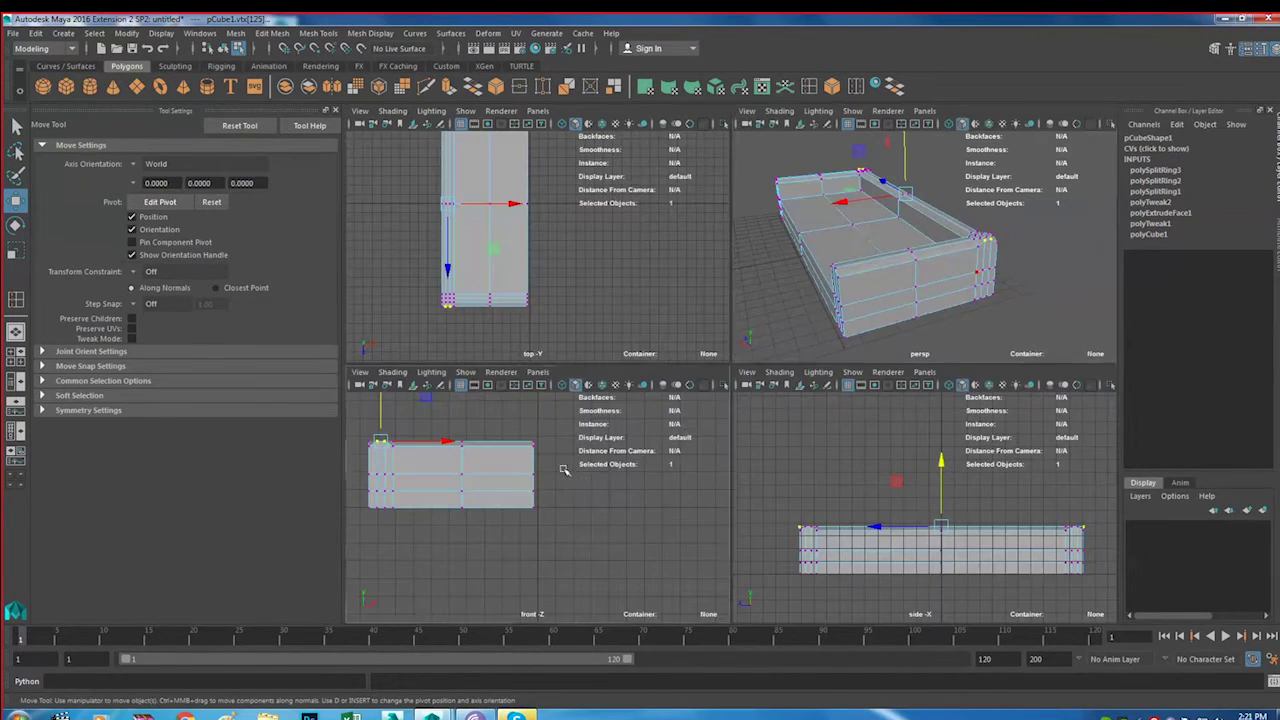
{"action": "key", "text": "space"}
{"action": "left_click_drag", "start_coordinate": [478, 272], "coordinate": [481, 280]}
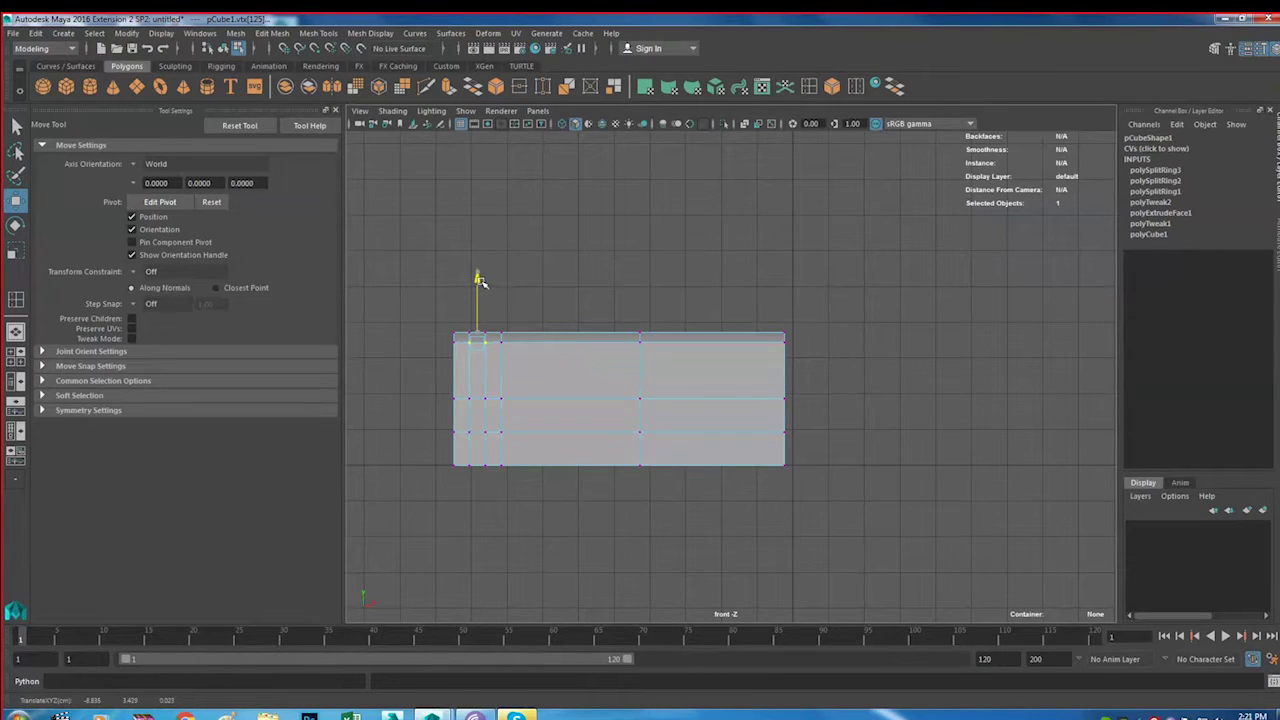
{"action": "key", "text": "space"}
{"action": "key", "text": "space"}
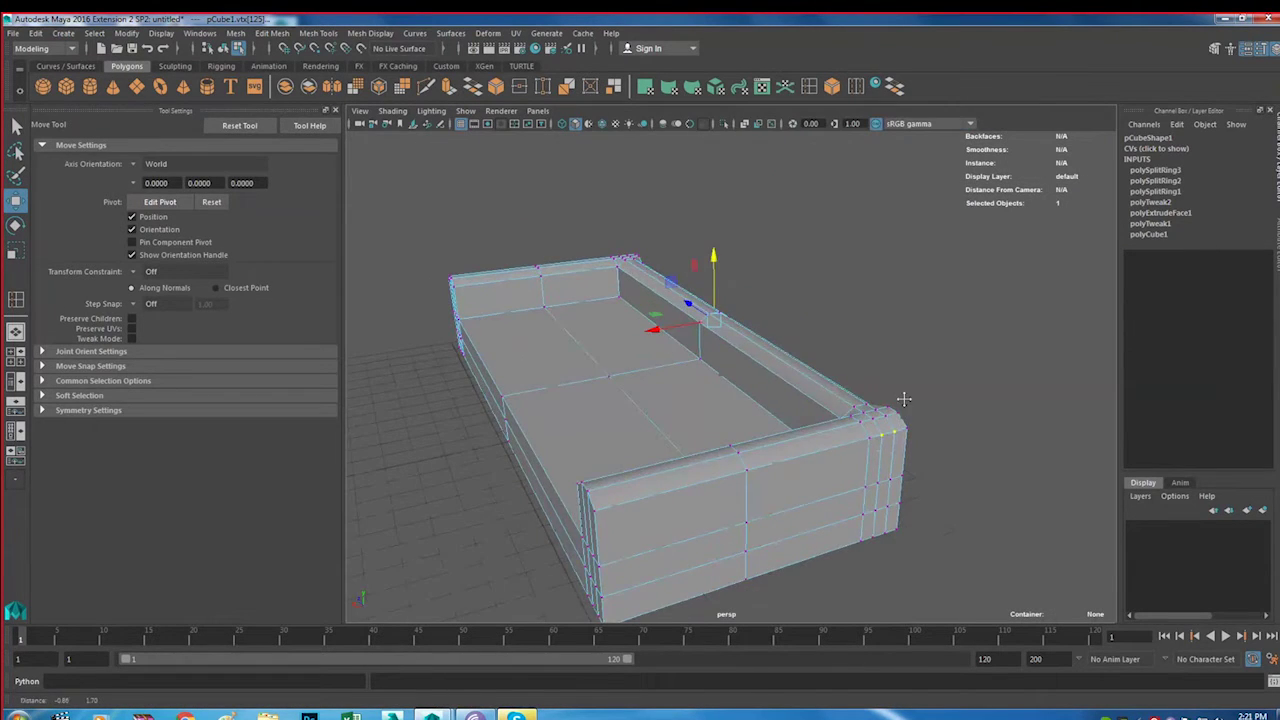
{"action": "scroll", "coordinate": [903, 399], "scroll_direction": "up", "scroll_amount": 5}
{"action": "mouse_move", "coordinate": [903, 399]}
{"action": "left_mouse_down", "text": "alt"}
{"action": "mouse_move", "coordinate": [800, 390]}
{"action": "mouse_move", "coordinate": [752, 441]}
{"action": "left_mouse_up", "text": "alt"}
{"action": "scroll", "coordinate": [800, 390], "scroll_direction": "down", "scroll_amount": 5}
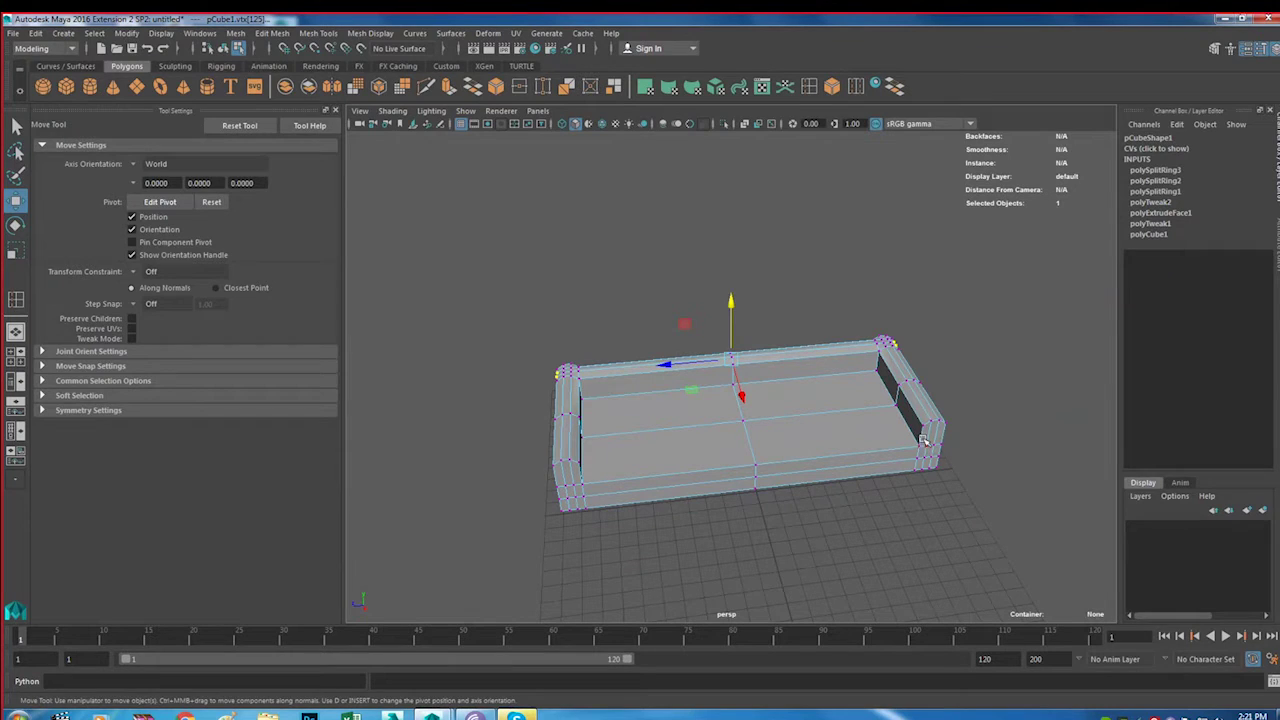
{"action": "key", "text": "space"}
{"action": "key", "text": "space"}
{"action": "key", "text": "space"}
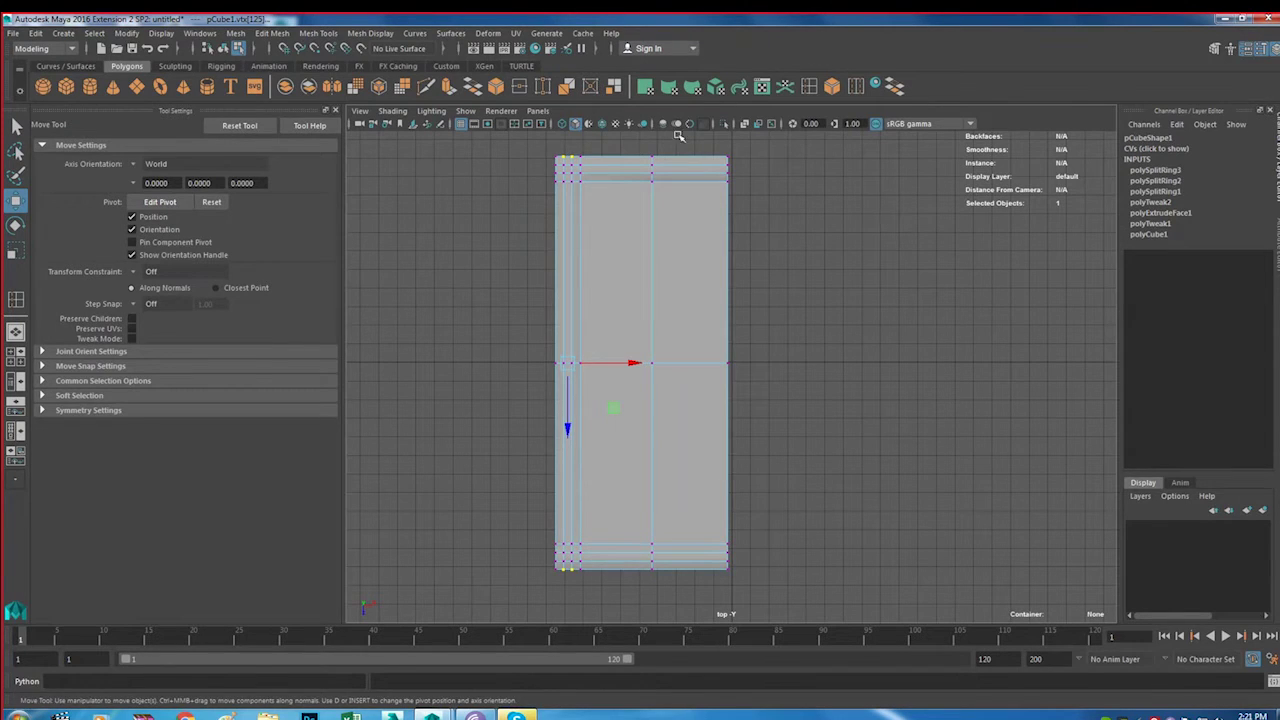
Insert two edge loops across the sofa seat
{"action": "left_click", "coordinate": [810, 86]}
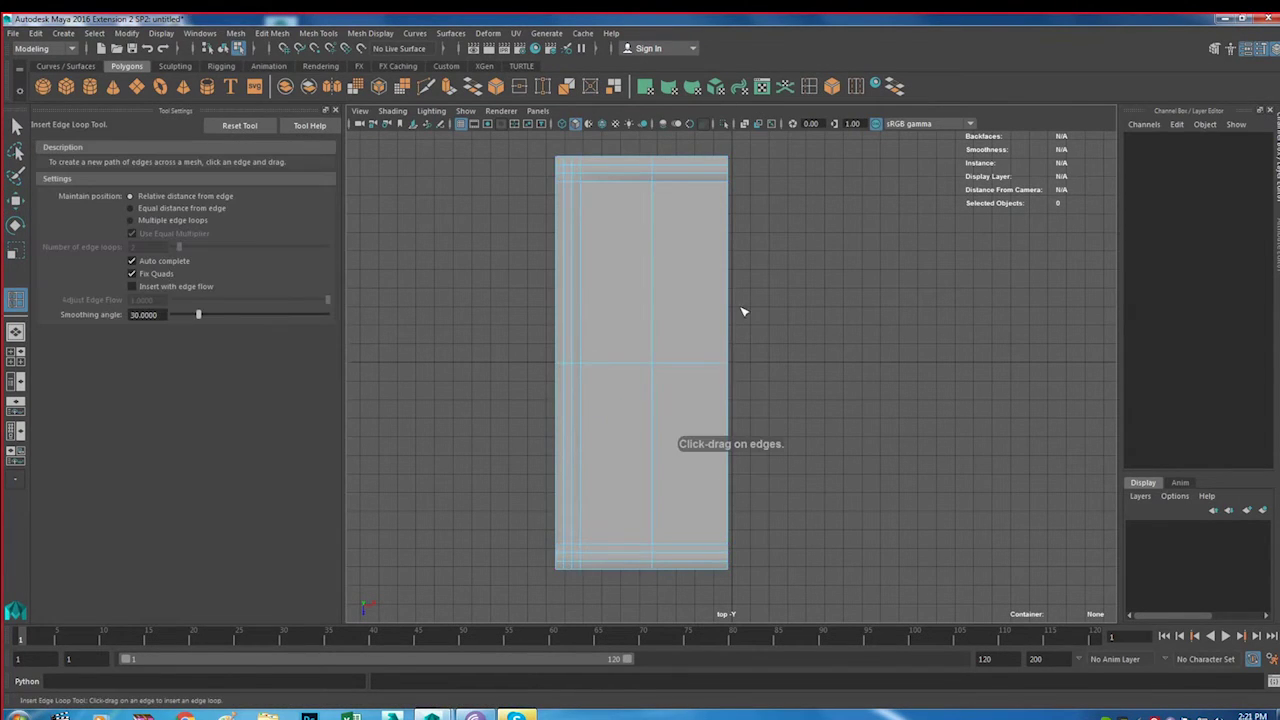
{"action": "left_click", "coordinate": [731, 311]}
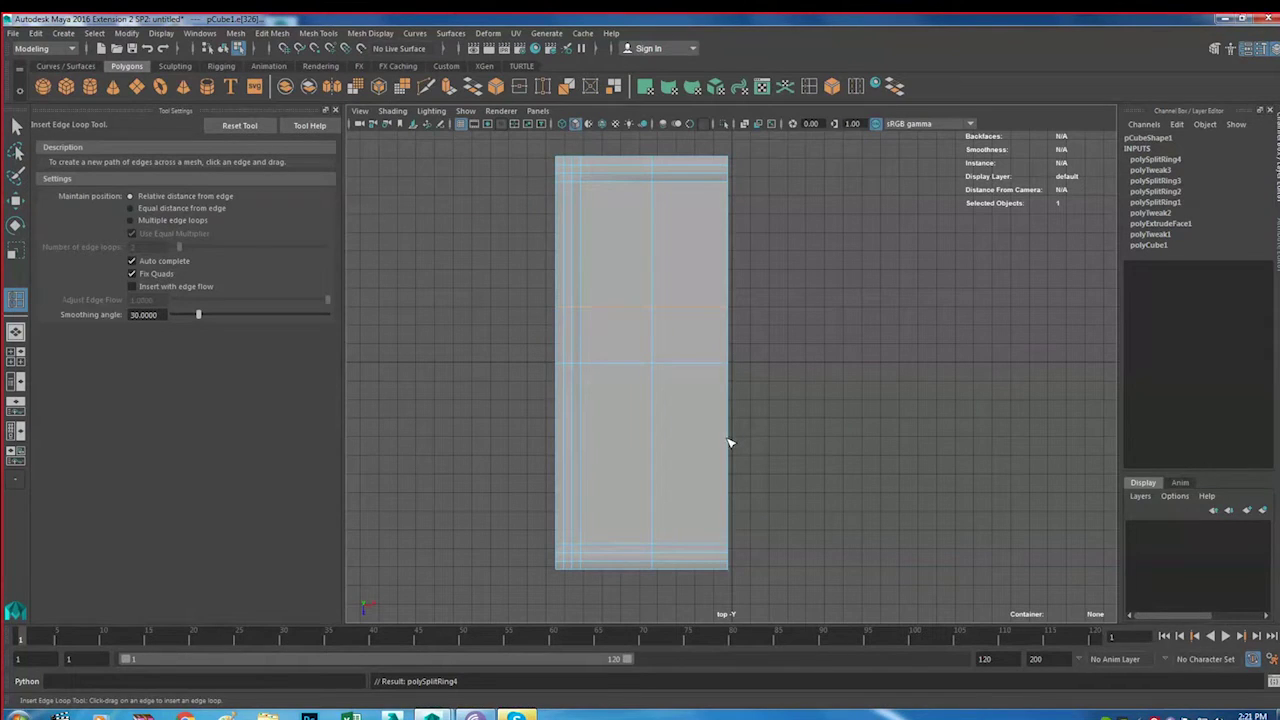
{"action": "left_click", "coordinate": [729, 441]}
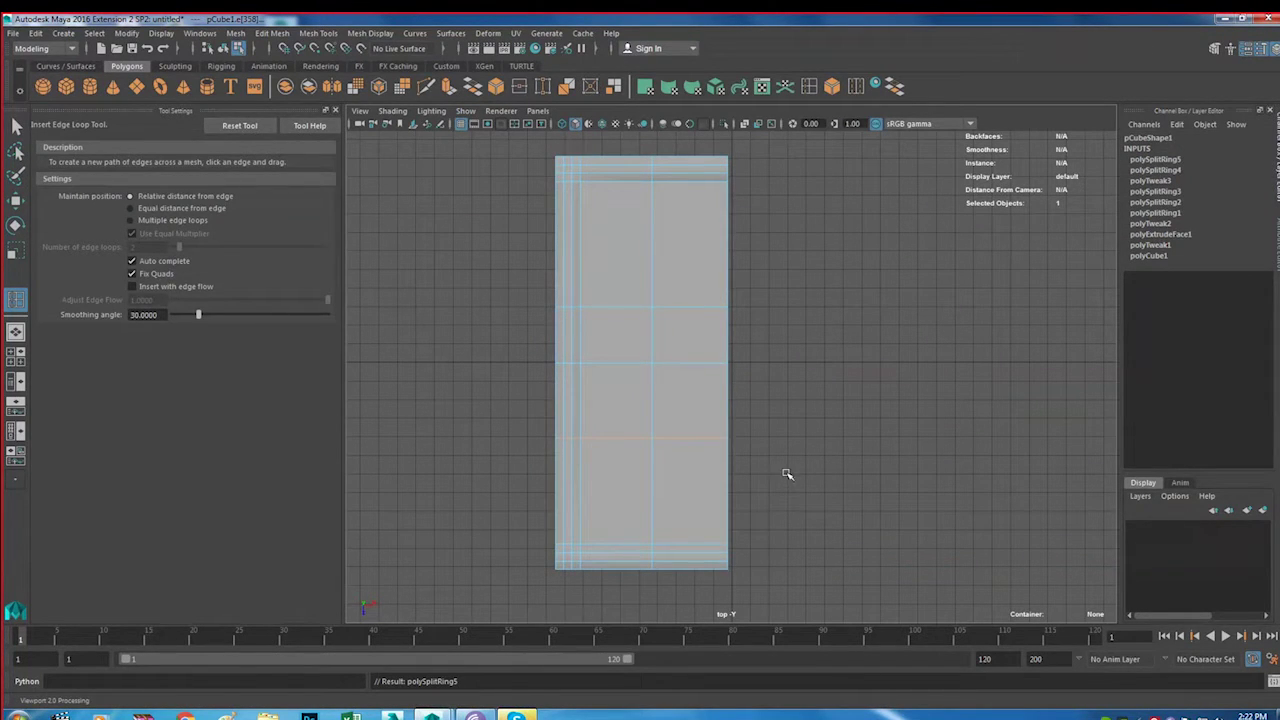
Slide one seat loop to even the sections and delete the old middle seat edge
{"action": "key", "text": "w"}
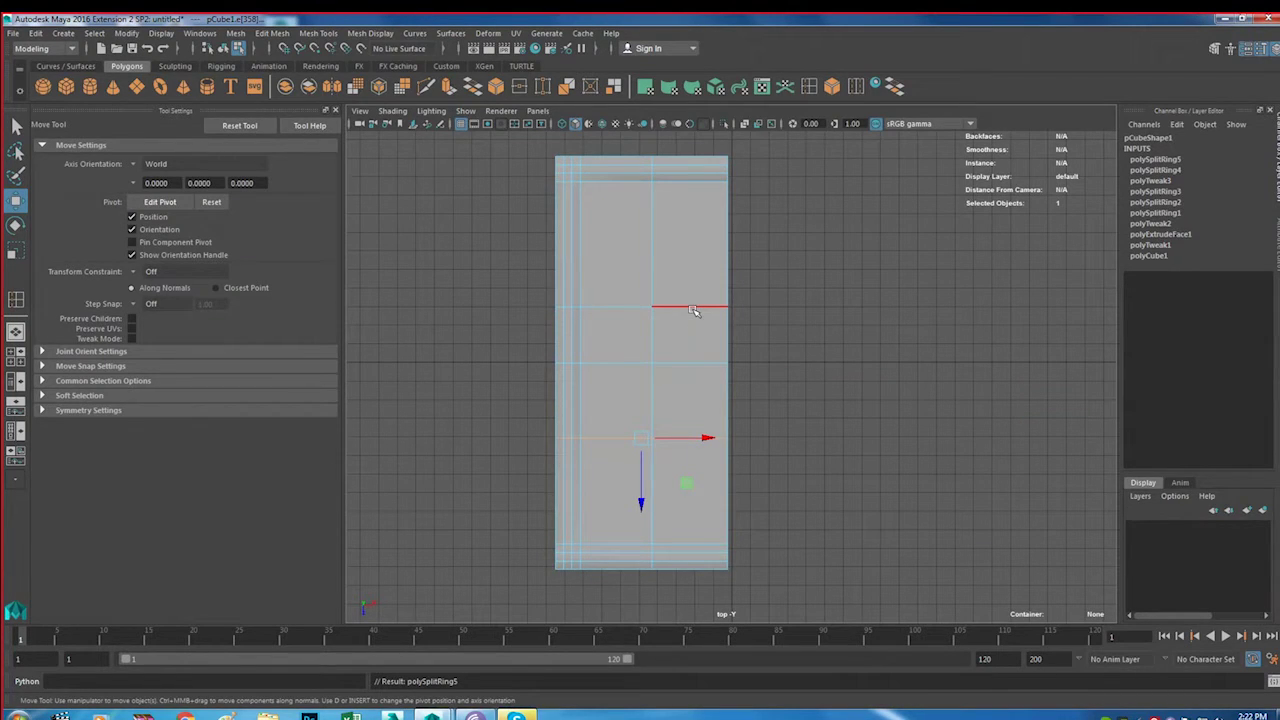
{"action": "left_click", "coordinate": [693, 311]}
{"action": "left_click_drag", "start_coordinate": [641, 335], "coordinate": [668, 357]}
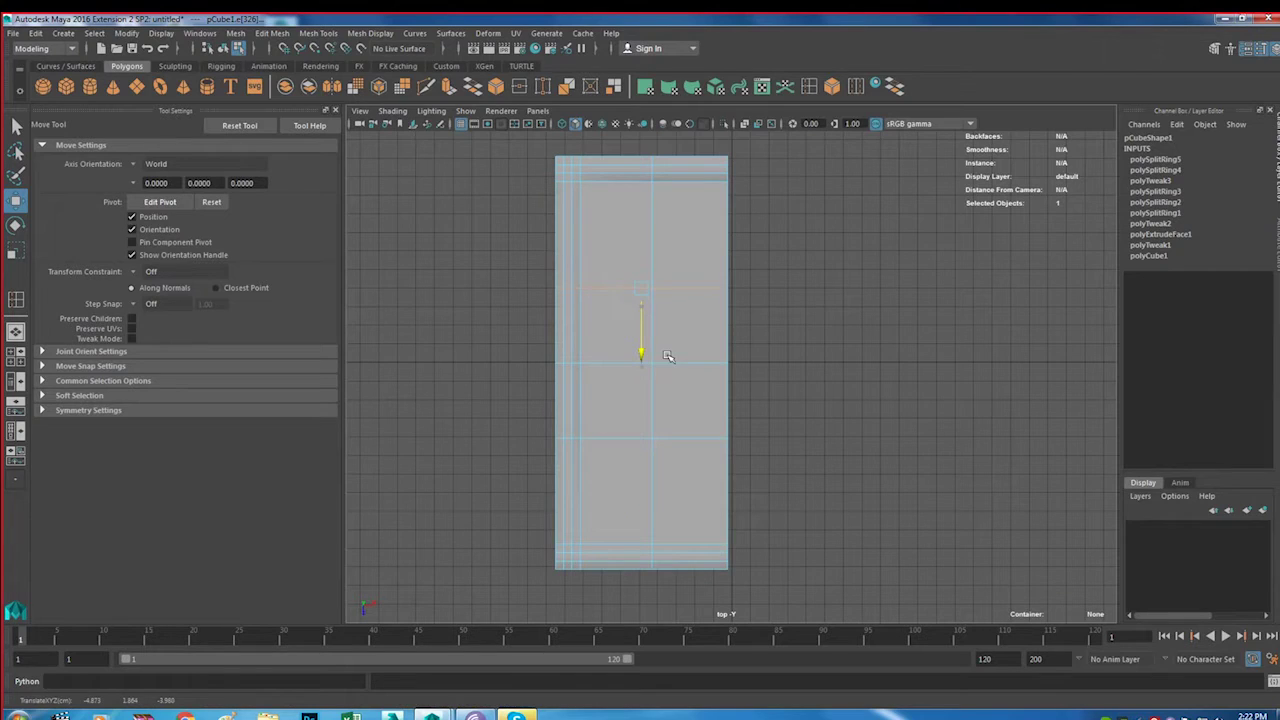
{"action": "left_click", "coordinate": [703, 362]}
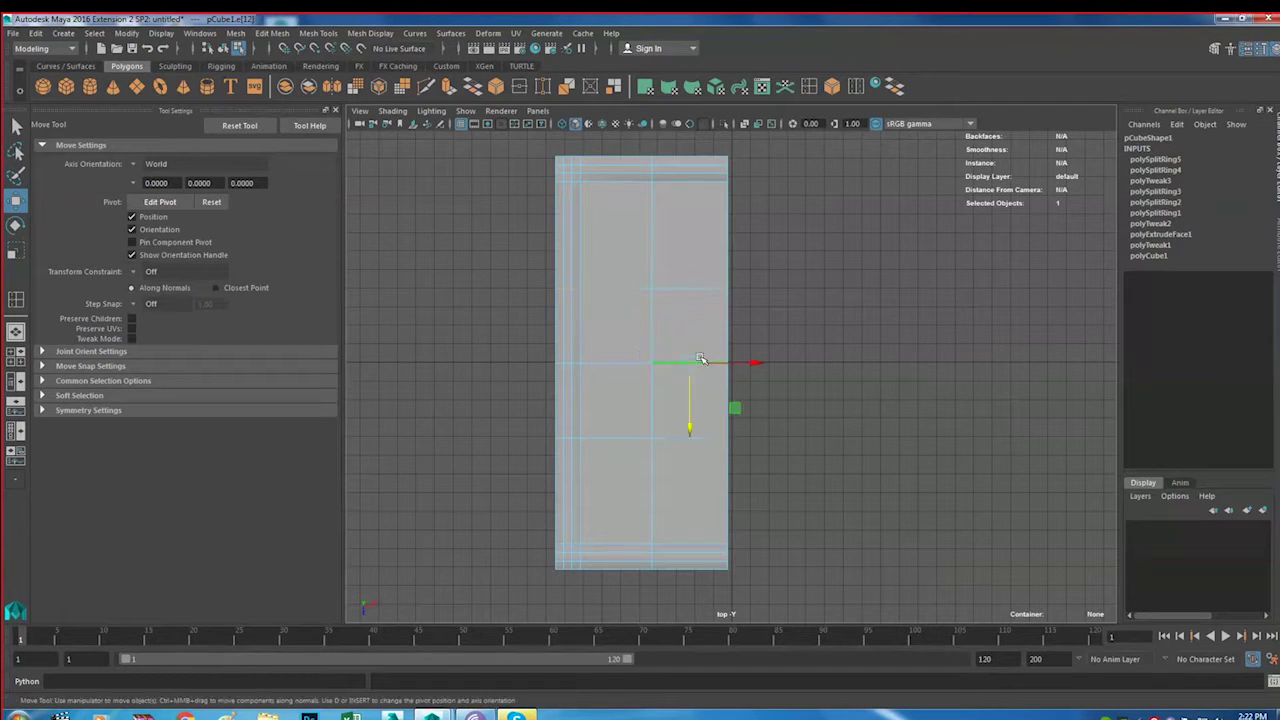
{"action": "right_click_drag", "start_coordinate": [703, 362], "coordinate": [770, 356], "text": "ctrl"}
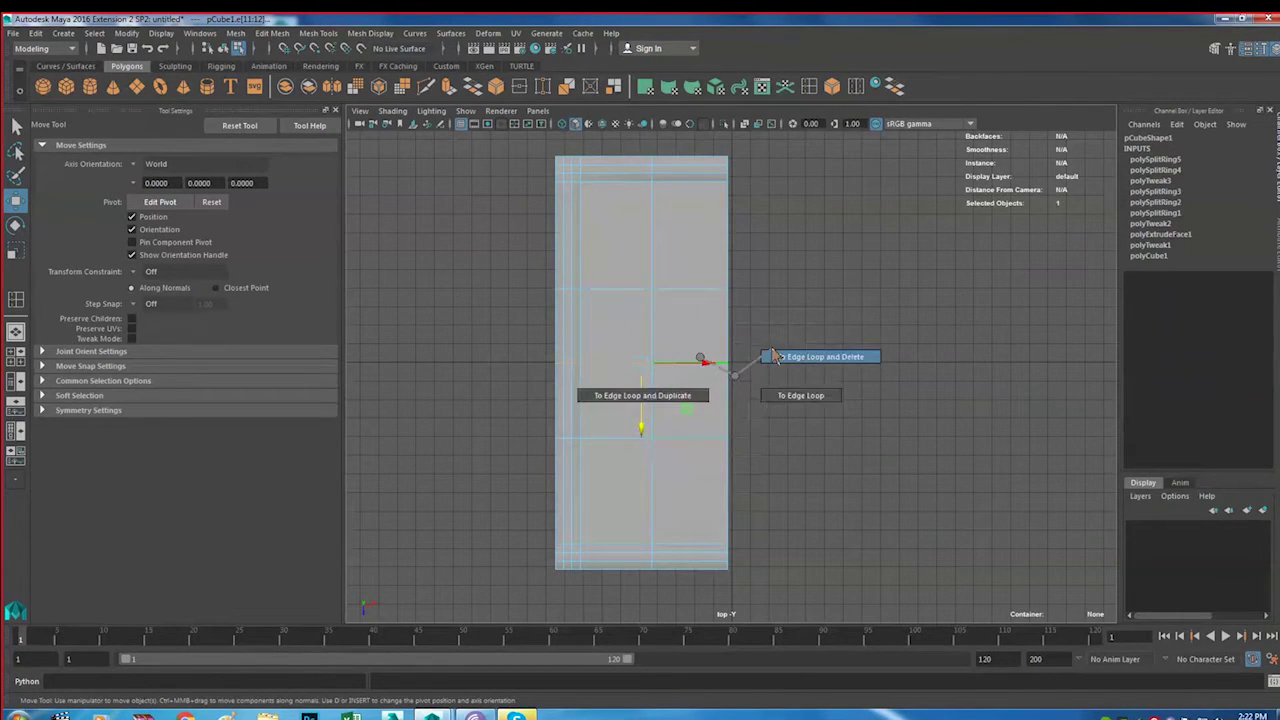
{"action": "key", "text": "space"}
{"action": "key", "text": "space"}
{"action": "mouse_move", "coordinate": [771, 346]}
{"action": "left_mouse_down", "text": "alt"}
{"action": "mouse_move", "coordinate": [699, 372]}
{"action": "mouse_move", "coordinate": [736, 391]}
{"action": "left_mouse_up", "text": "alt"}
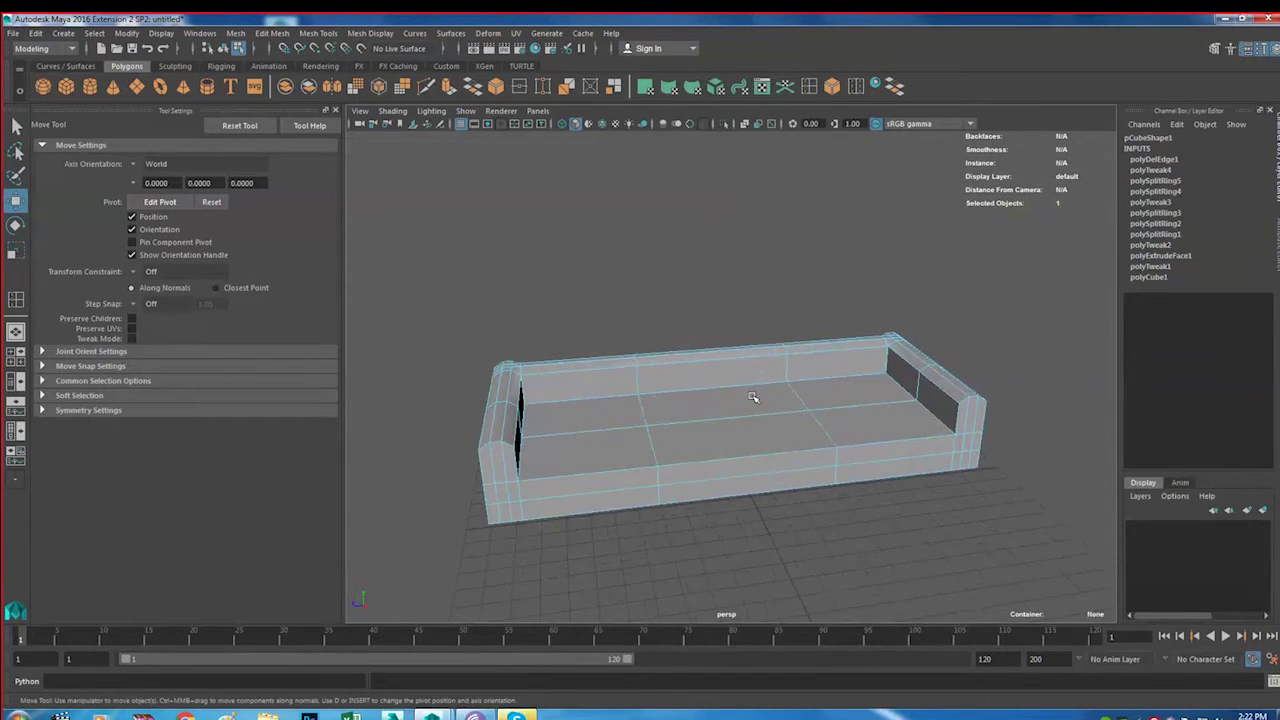
Select the left seat cushion faces and the adjoining inner armrest face
{"action": "scroll", "coordinate": [736, 391], "scroll_direction": "up", "scroll_amount": 2}
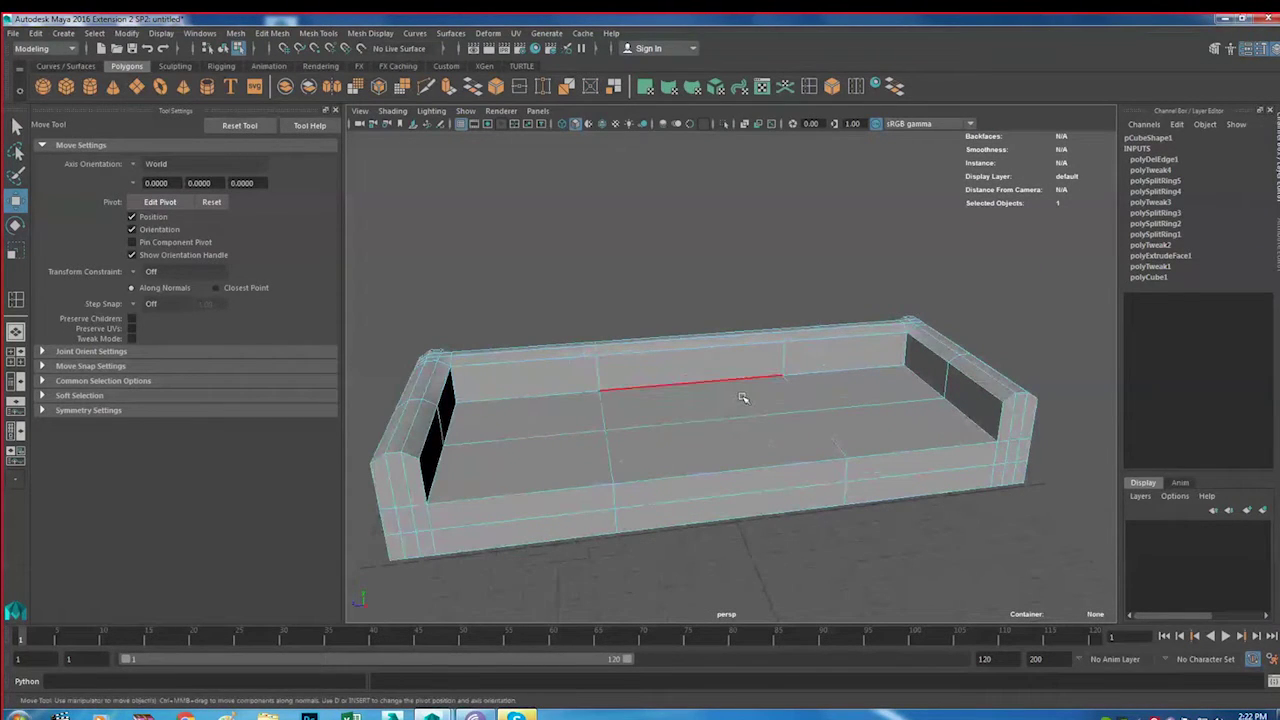
{"action": "mouse_move", "coordinate": [733, 398]}
{"action": "left_mouse_down", "text": "alt"}
{"action": "mouse_move", "coordinate": [777, 397]}
{"action": "mouse_move", "coordinate": [726, 417]}
{"action": "left_mouse_up", "text": "alt"}
{"action": "right_click_drag", "start_coordinate": [726, 417], "coordinate": [726, 372]}
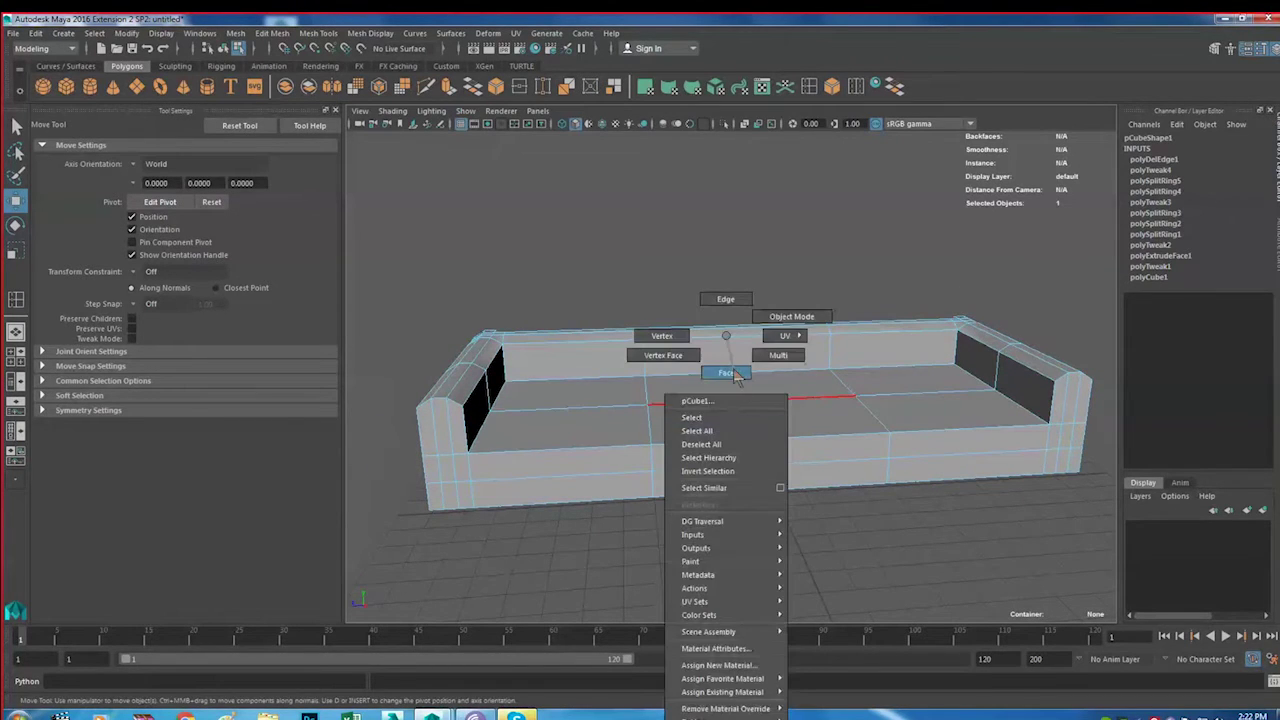
{"action": "left_click_drag", "start_coordinate": [666, 451], "coordinate": [640, 500], "text": "alt"}
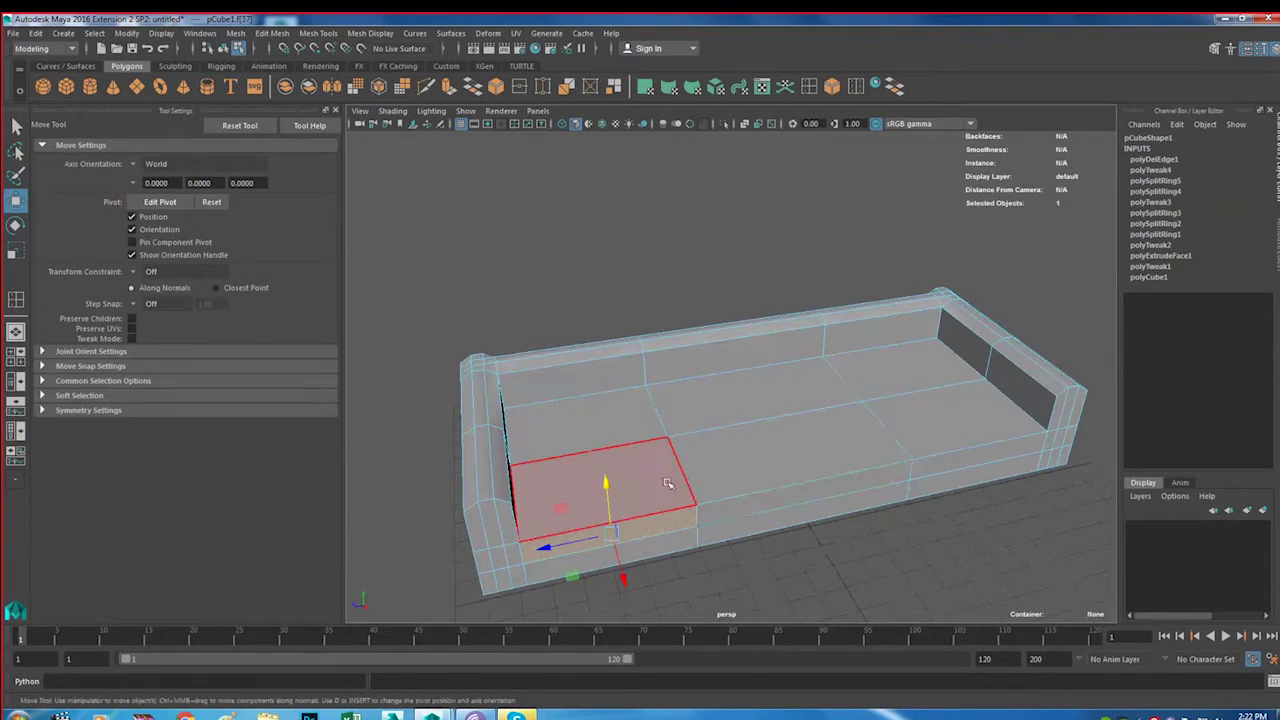
{"action": "left_click", "coordinate": [615, 418], "text": "shift"}
{"action": "left_click_drag", "start_coordinate": [615, 418], "coordinate": [686, 458], "text": "alt"}
{"action": "left_click", "coordinate": [686, 458], "text": "shift"}
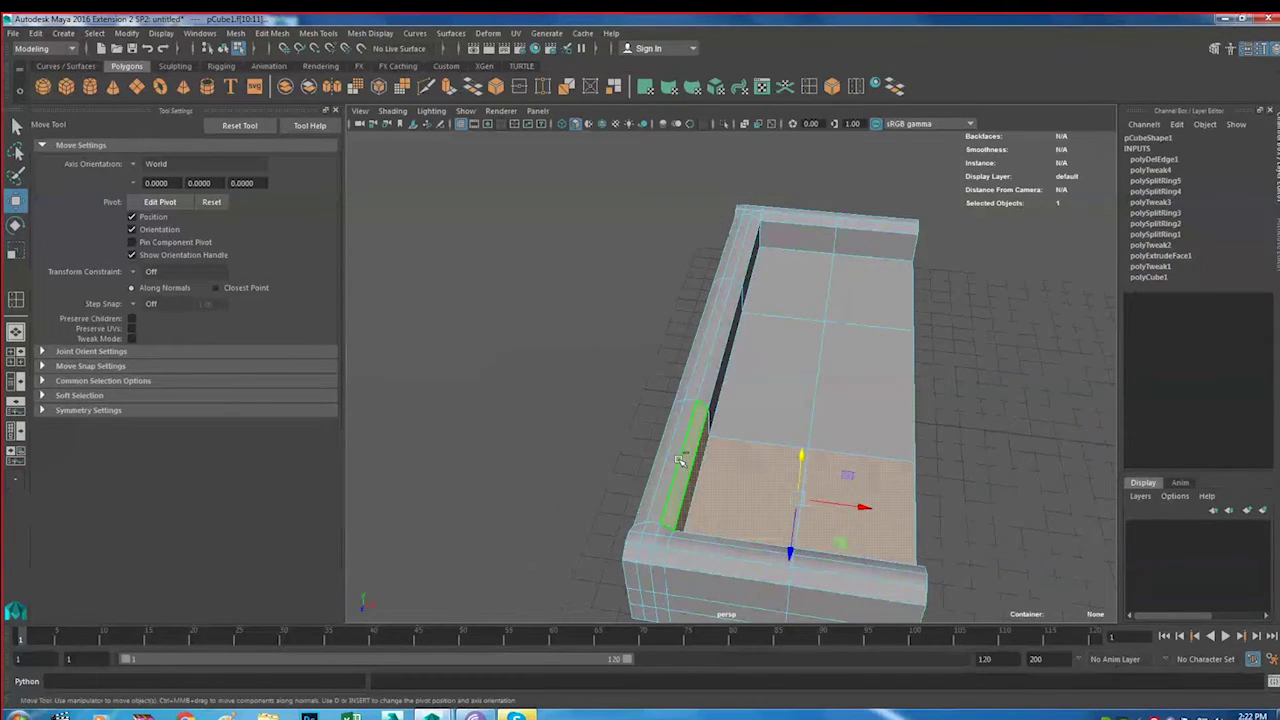
{"action": "mouse_move", "coordinate": [665, 479]}
{"action": "left_mouse_down", "text": "alt"}
{"action": "mouse_move", "coordinate": [818, 469]}
{"action": "mouse_move", "coordinate": [729, 483]}
{"action": "mouse_move", "coordinate": [623, 471]}
{"action": "mouse_move", "coordinate": [766, 425]}
{"action": "left_mouse_up", "text": "alt"}
{"action": "scroll", "coordinate": [720, 437], "scroll_direction": "up", "scroll_amount": 3}
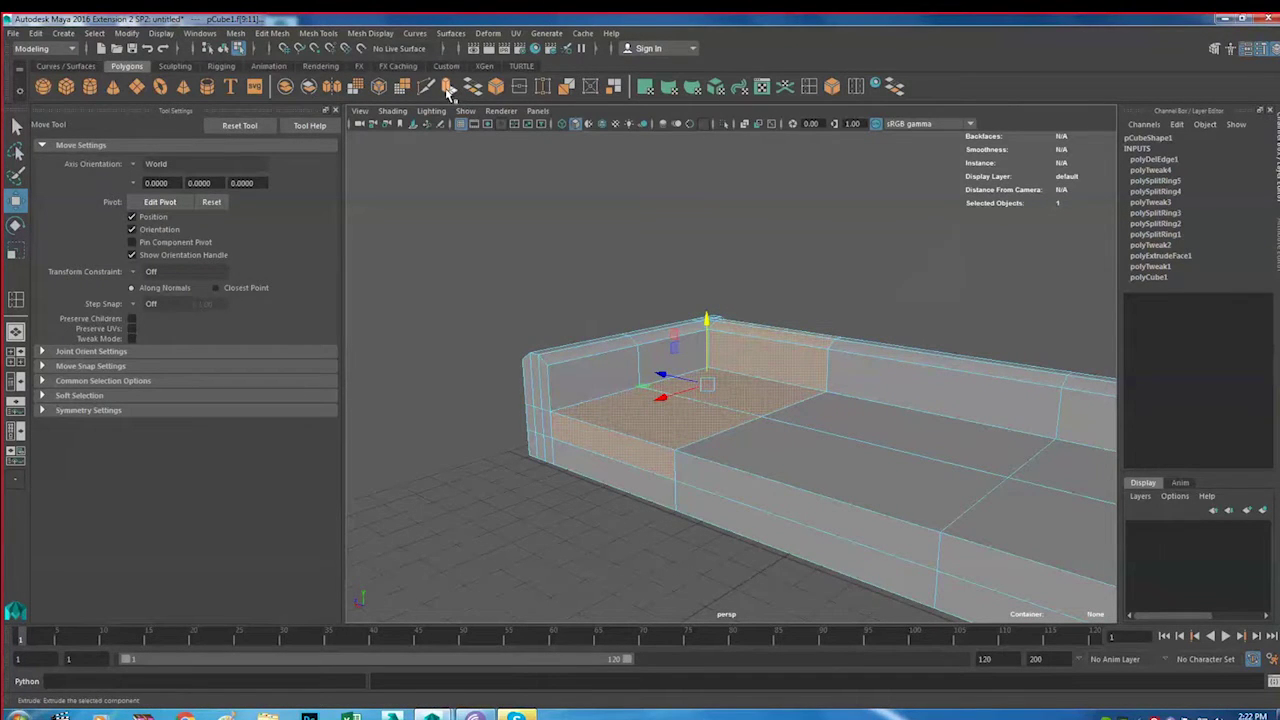
Extrude the selected left cushion faces outward to a depth of 0.222
{"action": "left_click", "coordinate": [449, 88]}
{"action": "mouse_move", "coordinate": [735, 401]}
{"action": "left_mouse_down", "text": "alt"}
{"action": "mouse_move", "coordinate": [711, 319]}
{"action": "mouse_move", "coordinate": [710, 370]}
{"action": "mouse_move", "coordinate": [762, 369]}
{"action": "left_mouse_up", "text": "alt"}
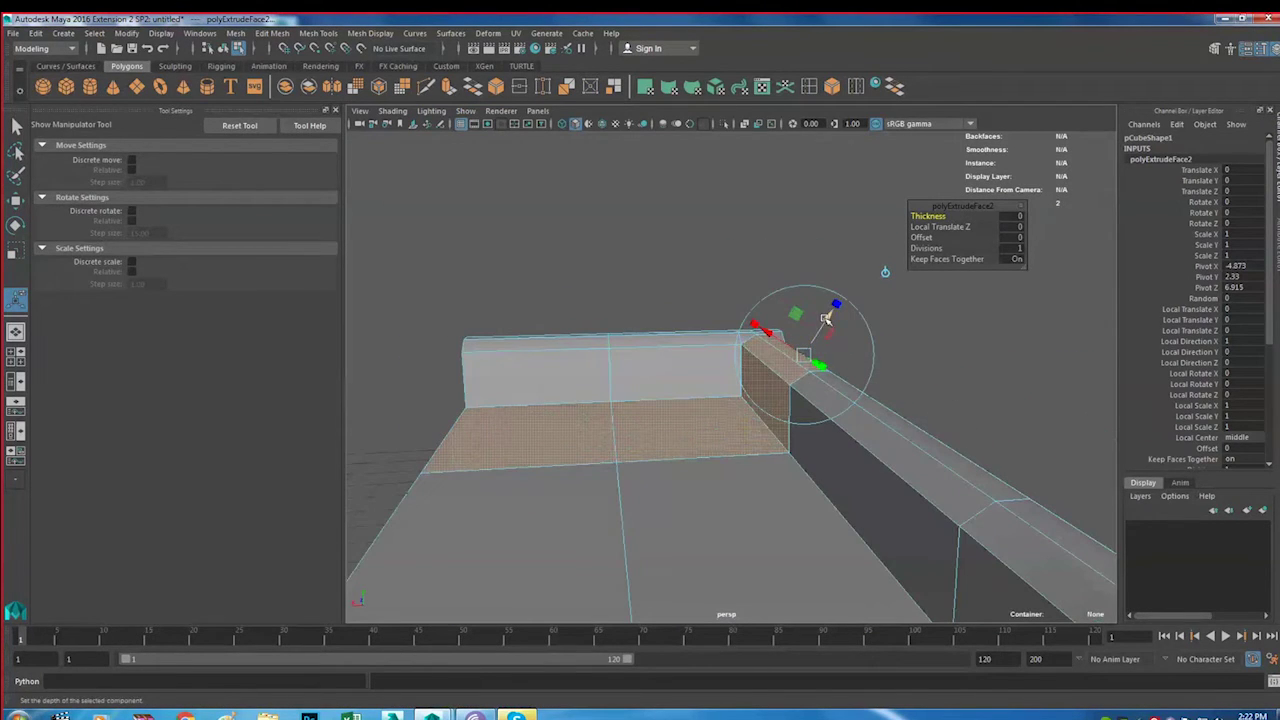
{"action": "left_click_drag", "start_coordinate": [826, 318], "coordinate": [833, 313]}
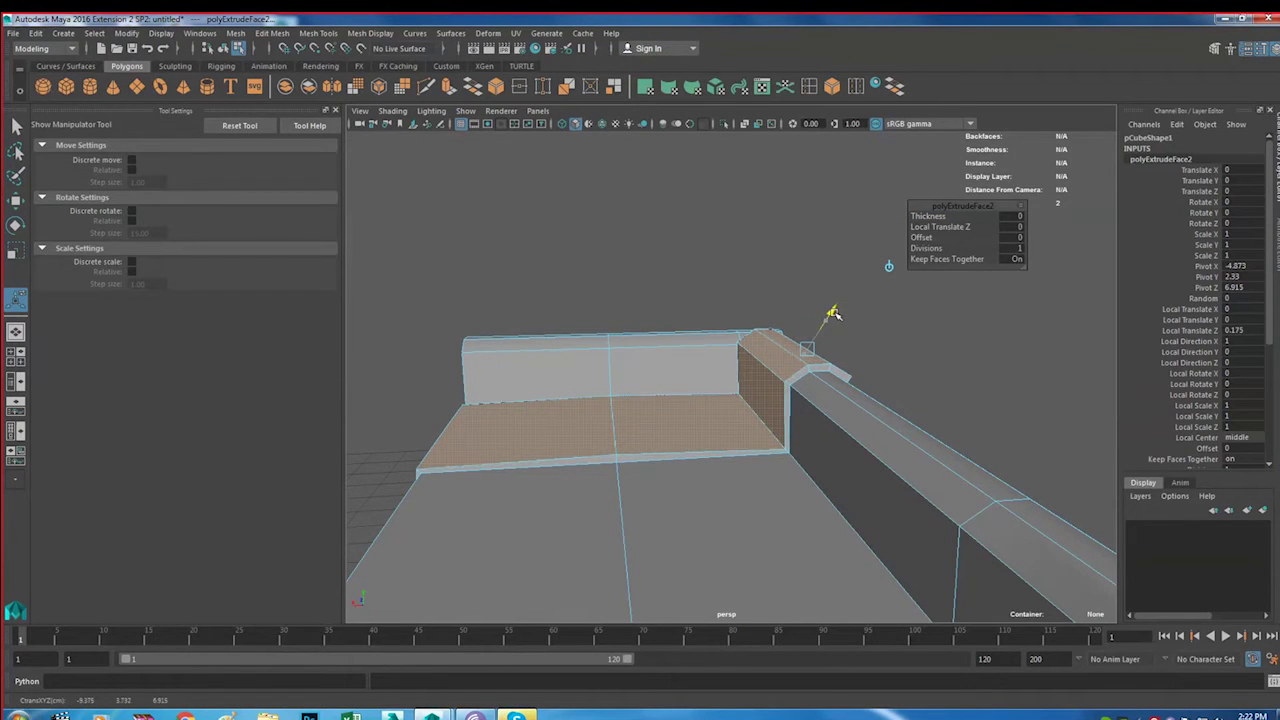
{"action": "left_click_drag", "start_coordinate": [832, 314], "coordinate": [824, 325]}
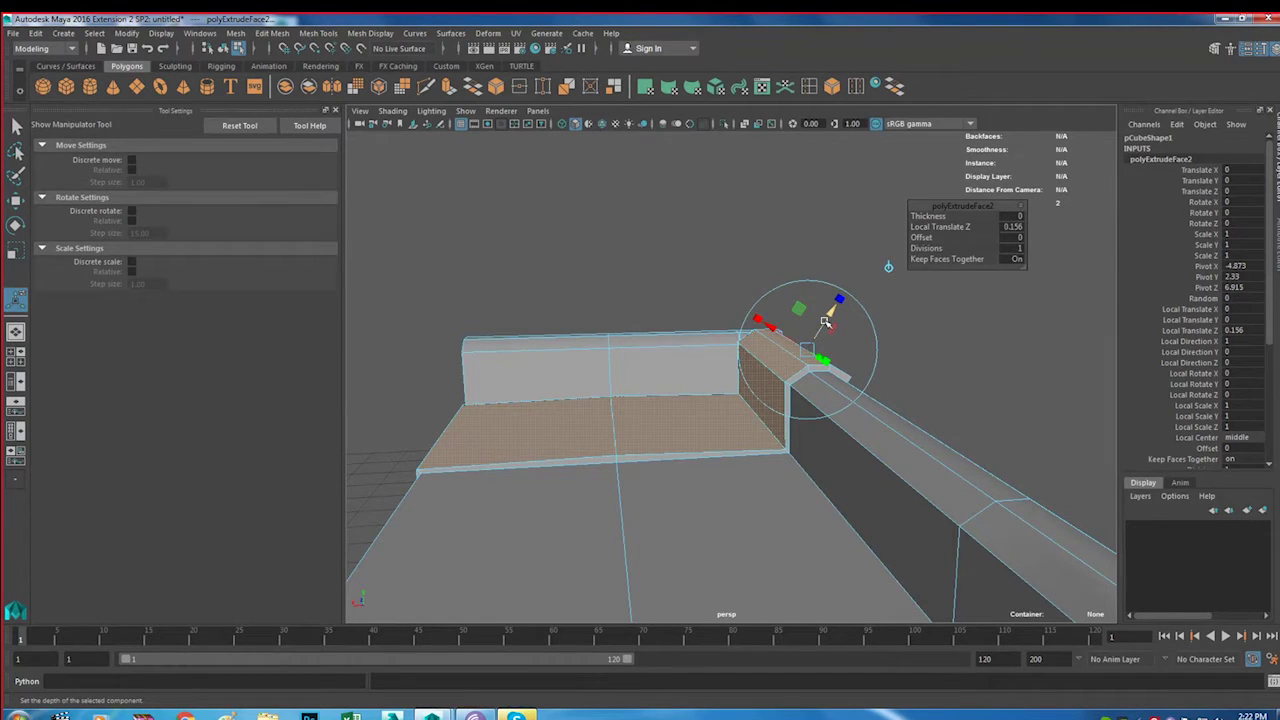
{"action": "left_click_drag", "start_coordinate": [831, 313], "coordinate": [833, 314]}
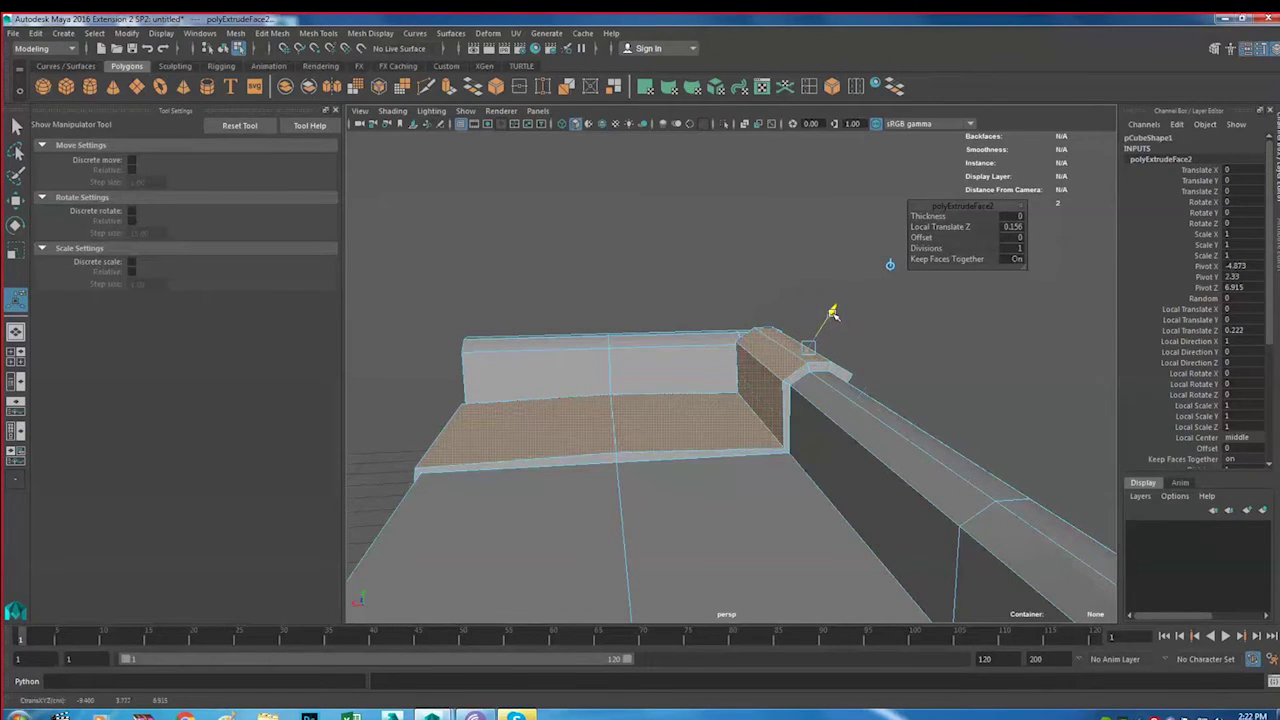
{"action": "mouse_move", "coordinate": [790, 420]}
{"action": "left_mouse_down", "text": "alt"}
{"action": "mouse_move", "coordinate": [715, 428]}
{"action": "mouse_move", "coordinate": [783, 360]}
{"action": "left_mouse_up", "text": "alt"}
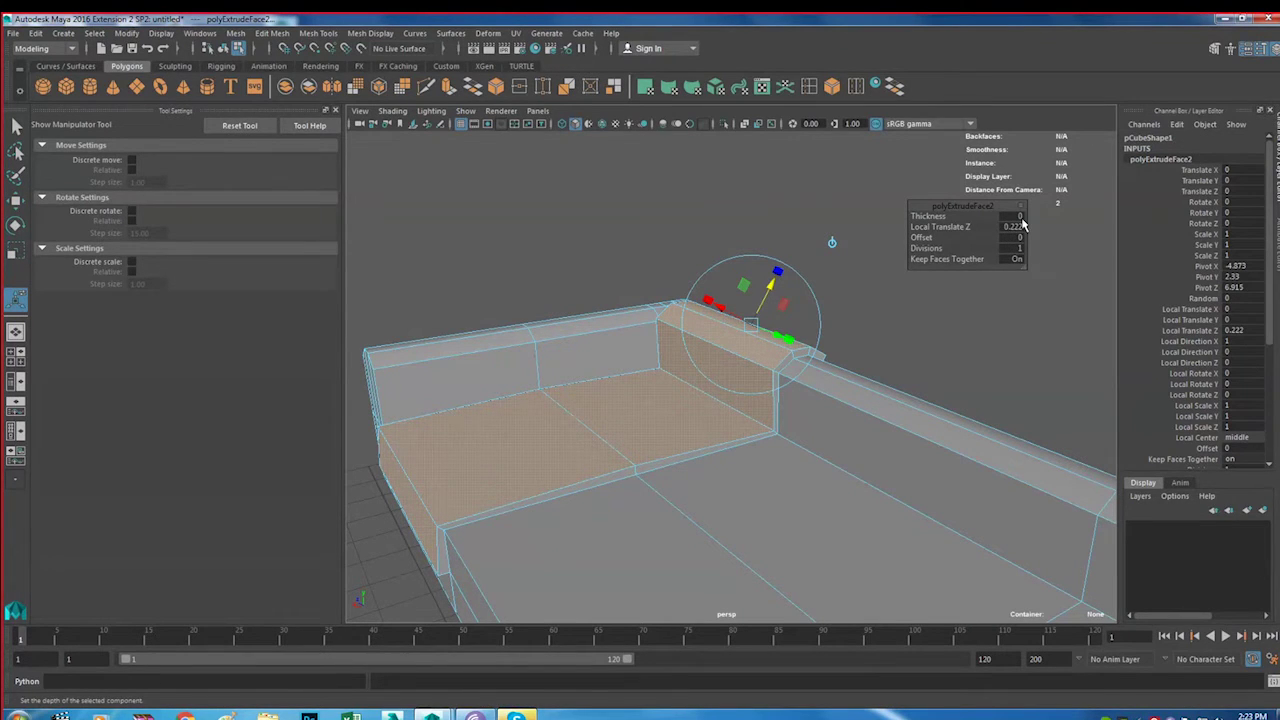
{"action": "left_click", "coordinate": [1018, 227]}
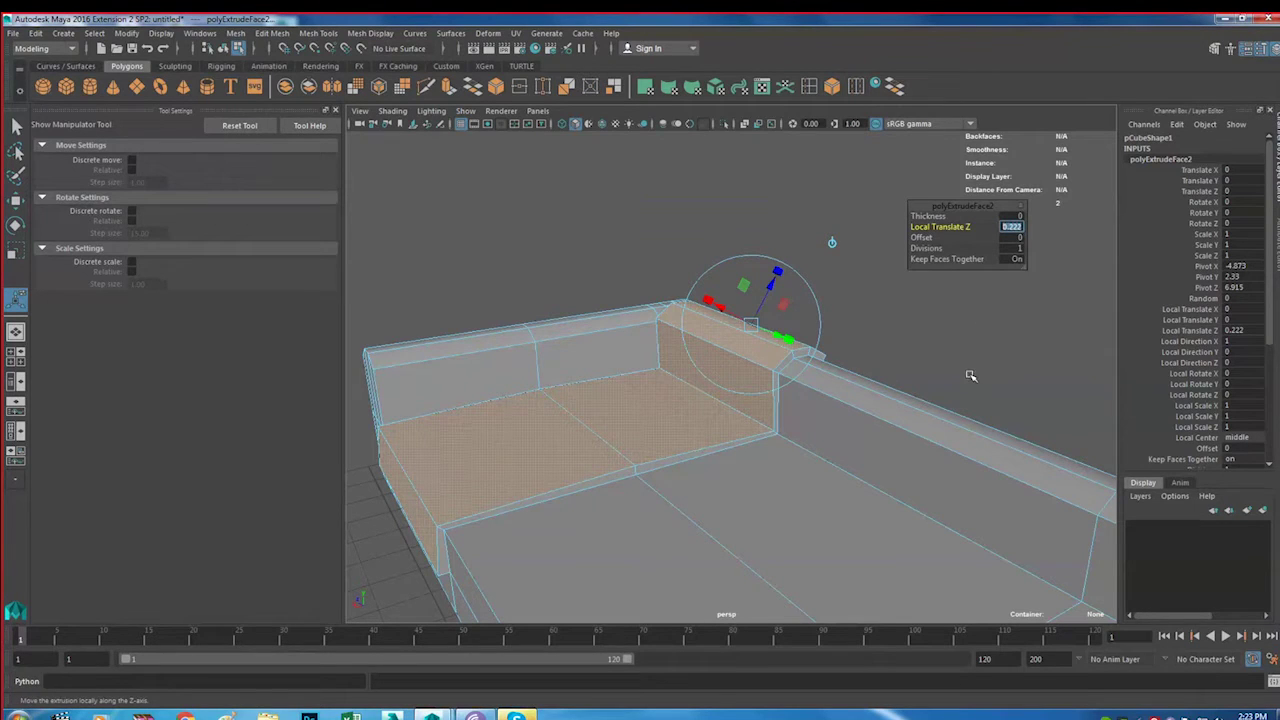
{"action": "left_click_drag", "start_coordinate": [920, 406], "coordinate": [900, 360], "text": "alt"}
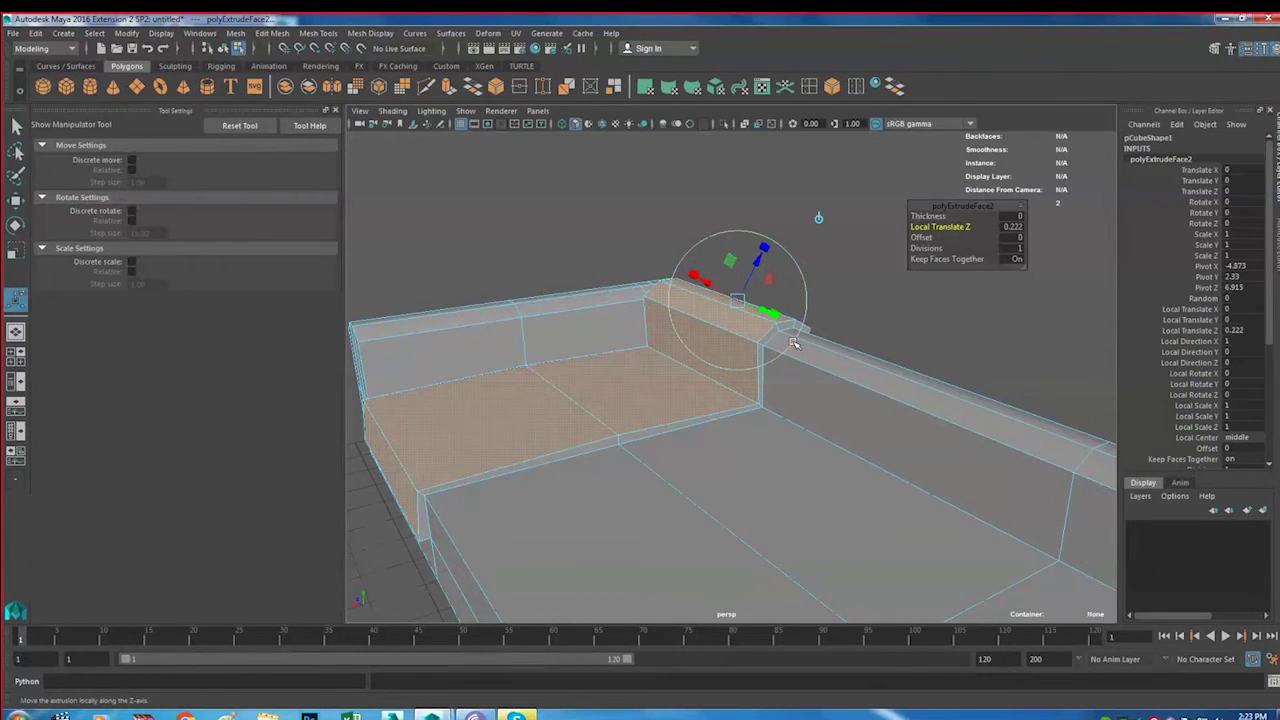
Select the centre seat cushion faces and the centre backrest face
{"action": "key", "text": "w"}
{"action": "mouse_move", "coordinate": [760, 382]}
{"action": "left_mouse_down", "text": "alt"}
{"action": "mouse_move", "coordinate": [808, 351]}
{"action": "mouse_move", "coordinate": [806, 363]}
{"action": "mouse_move", "coordinate": [766, 309]}
{"action": "mouse_move", "coordinate": [610, 444]}
{"action": "left_mouse_up", "text": "alt"}
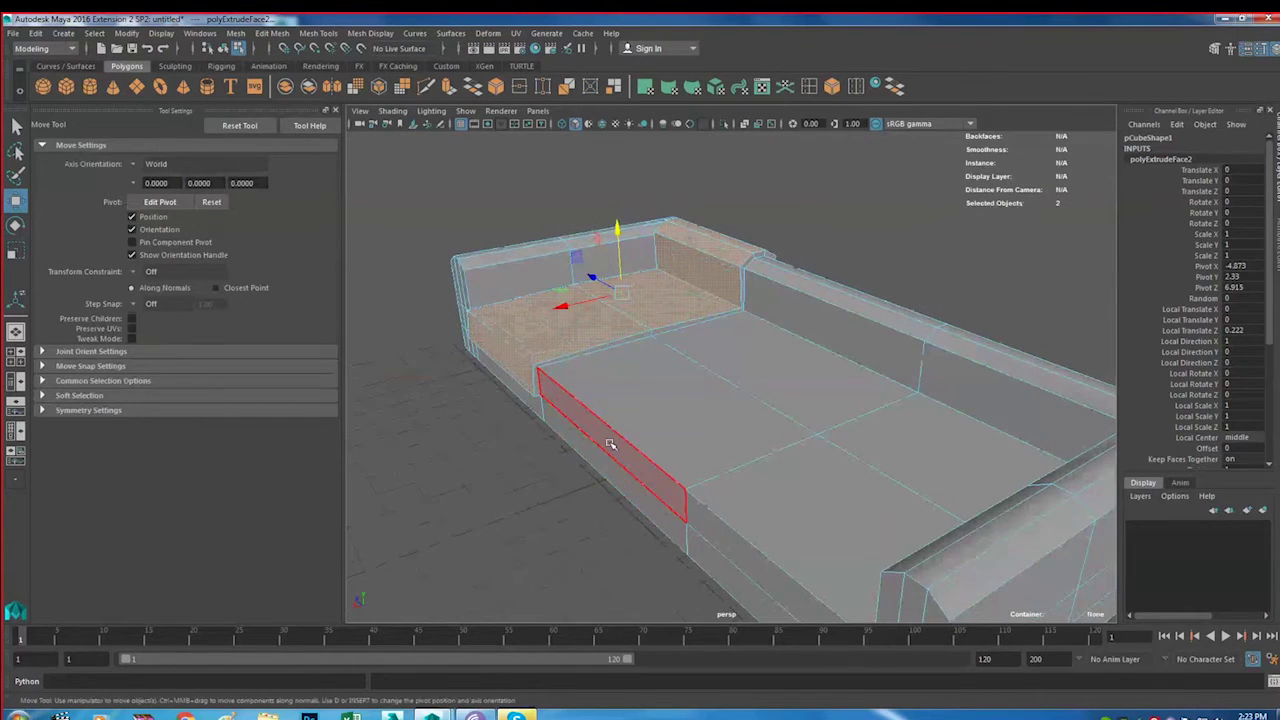
{"action": "left_click", "coordinate": [610, 444]}
{"action": "mouse_move", "coordinate": [792, 284]}
{"action": "left_mouse_down", "text": "alt"}
{"action": "mouse_move", "coordinate": [851, 314]}
{"action": "mouse_move", "coordinate": [813, 309]}
{"action": "left_mouse_up", "text": "alt"}
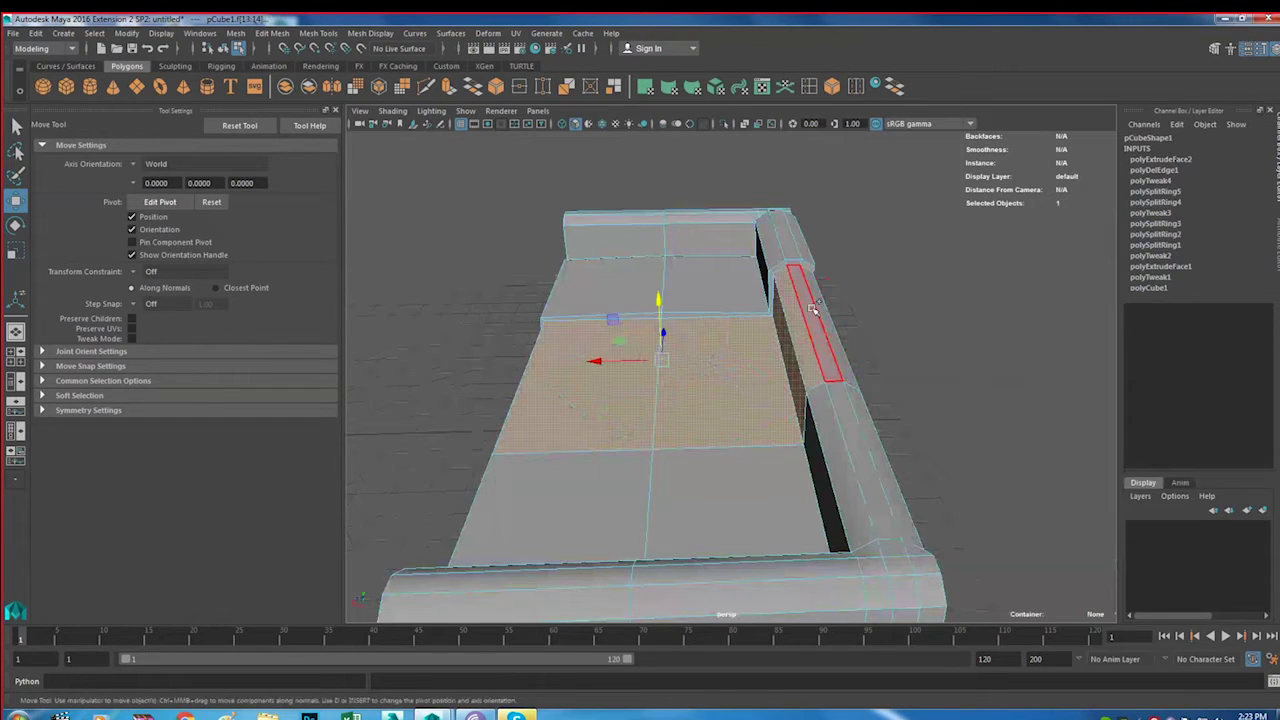
{"action": "left_click", "coordinate": [813, 309], "text": "shift"}
{"action": "mouse_move", "coordinate": [813, 309]}
{"action": "left_mouse_down", "text": "alt"}
{"action": "mouse_move", "coordinate": [809, 374]}
{"action": "mouse_move", "coordinate": [827, 384]}
{"action": "left_mouse_up", "text": "alt"}
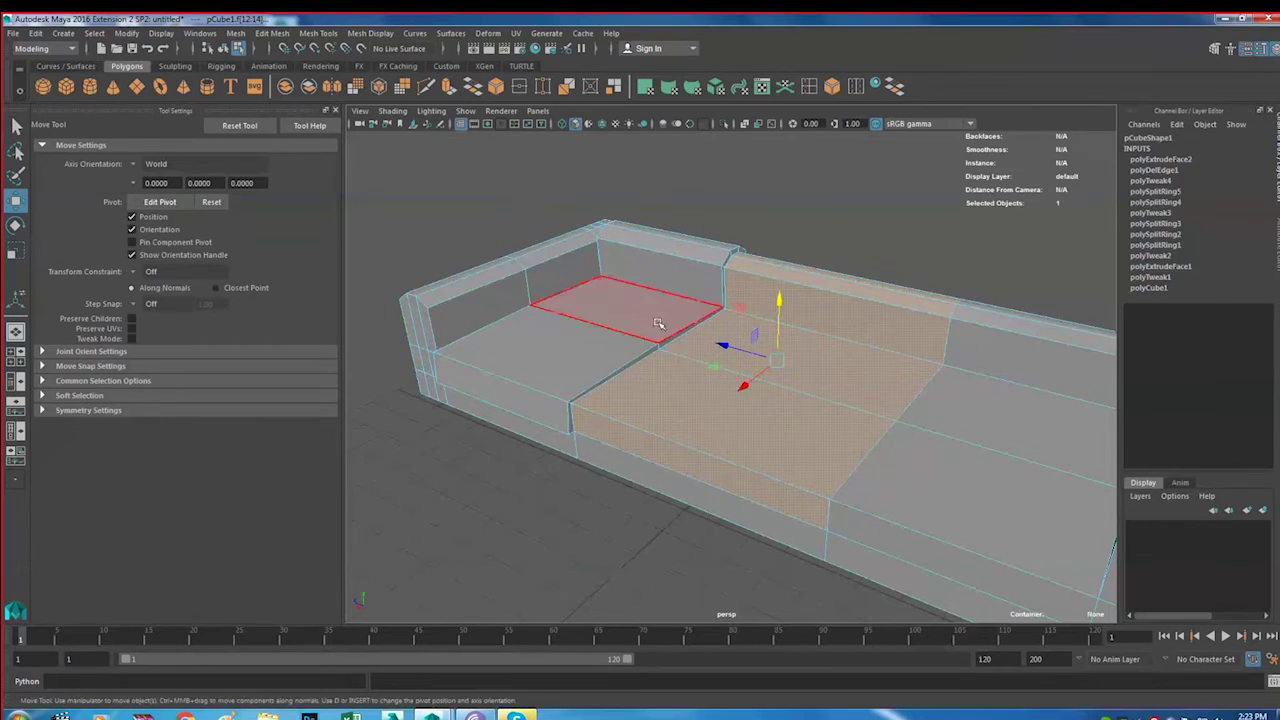
Extrude the centre seat and backrest faces with a Local Translate Z of 0.222
{"action": "key", "text": "ctrl+e"}
{"action": "mouse_move", "coordinate": [849, 334]}
{"action": "left_mouse_down", "text": "alt"}
{"action": "mouse_move", "coordinate": [737, 314]}
{"action": "mouse_move", "coordinate": [903, 245]}
{"action": "left_mouse_up", "text": "alt"}
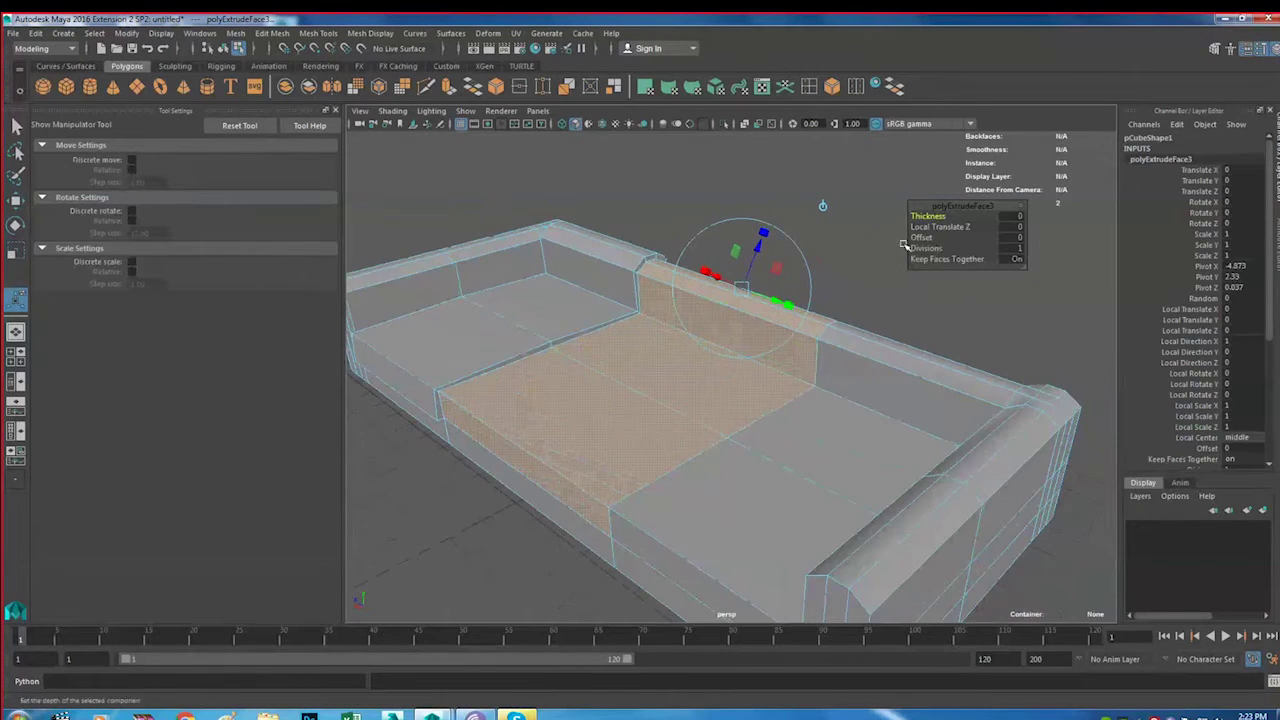
{"action": "left_click", "coordinate": [1020, 228]}
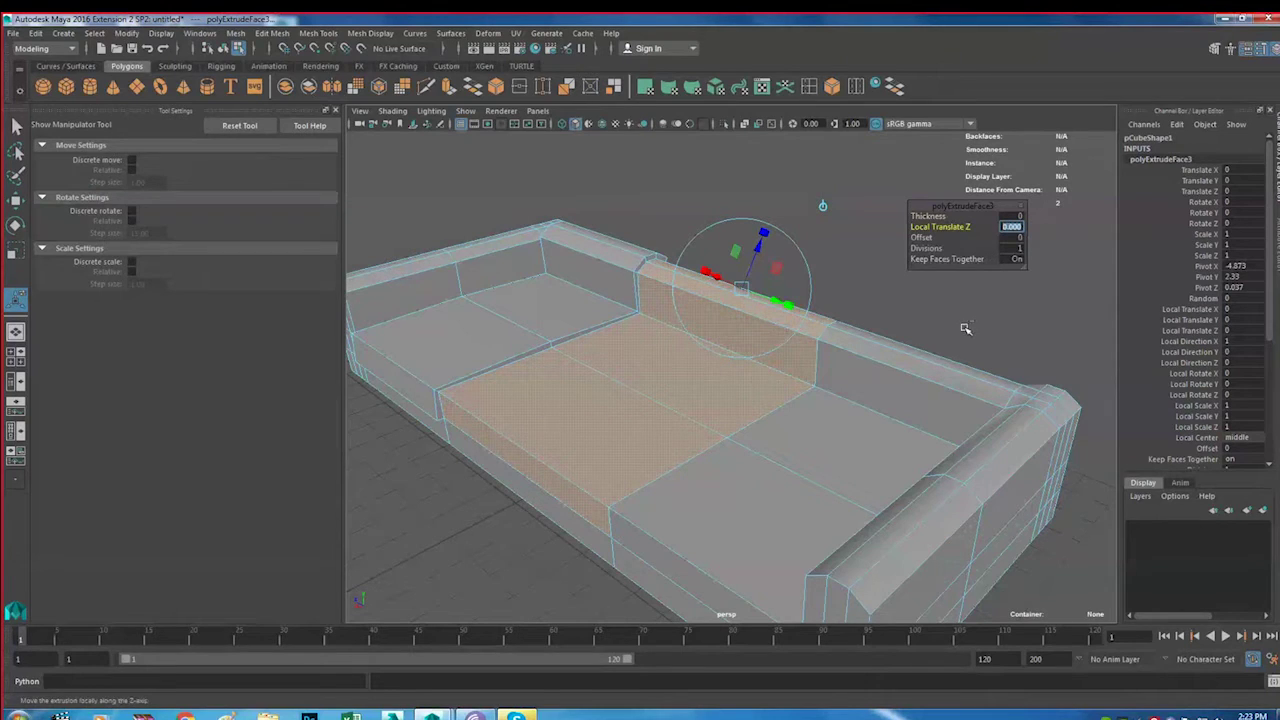
{"action": "type", "text": "0.223"}
{"action": "key", "text": "Return"}
Select the right seat cushion top and cushion faces
{"action": "mouse_move", "coordinate": [840, 420]}
{"action": "middle_mouse_down", "text": "alt"}
{"action": "mouse_move", "coordinate": [773, 313]}
{"action": "mouse_move", "coordinate": [780, 329]}
{"action": "middle_mouse_up", "text": "alt"}
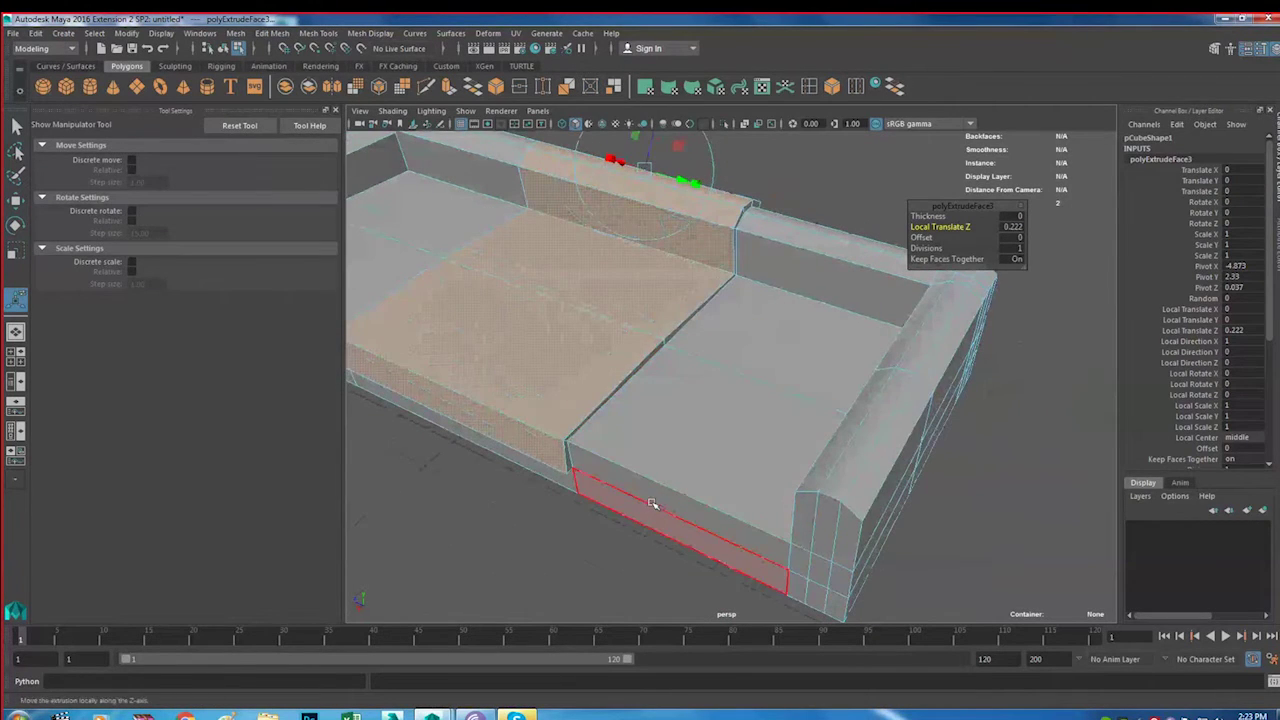
{"action": "left_click", "coordinate": [740, 435]}
{"action": "left_click", "coordinate": [786, 365], "text": "shift"}
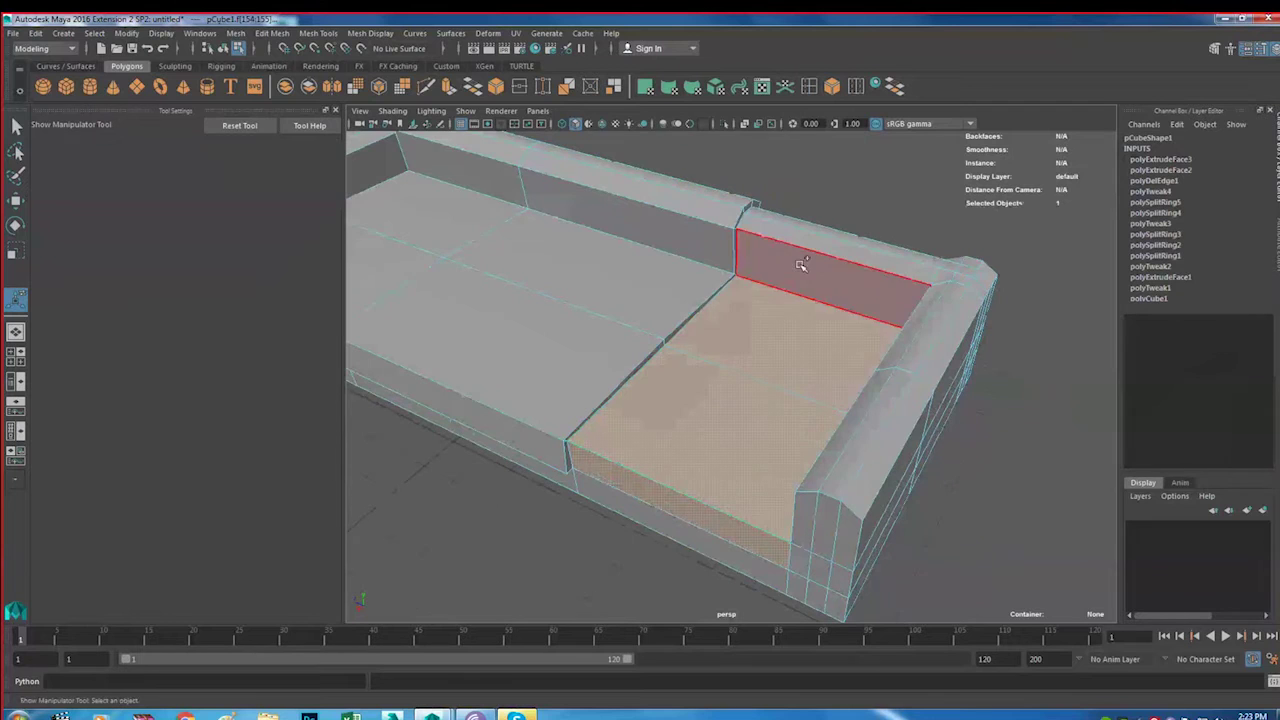
Check the right cushion face selection, then extrude it with a Local Translate Z of 0.222
{"action": "mouse_move", "coordinate": [837, 269]}
{"action": "left_mouse_down", "text": "alt"}
{"action": "mouse_move", "coordinate": [772, 301]}
{"action": "mouse_move", "coordinate": [789, 286]}
{"action": "left_mouse_up", "text": "alt"}
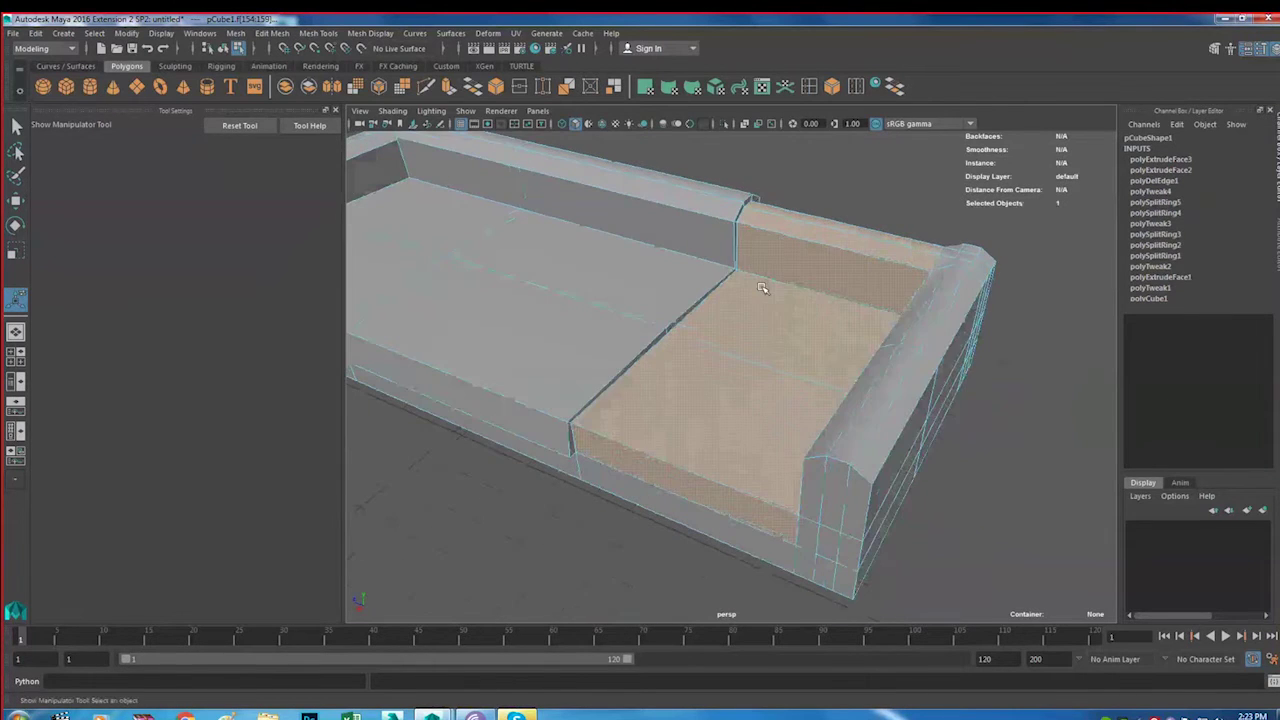
{"action": "key", "text": "ctrl+h"}
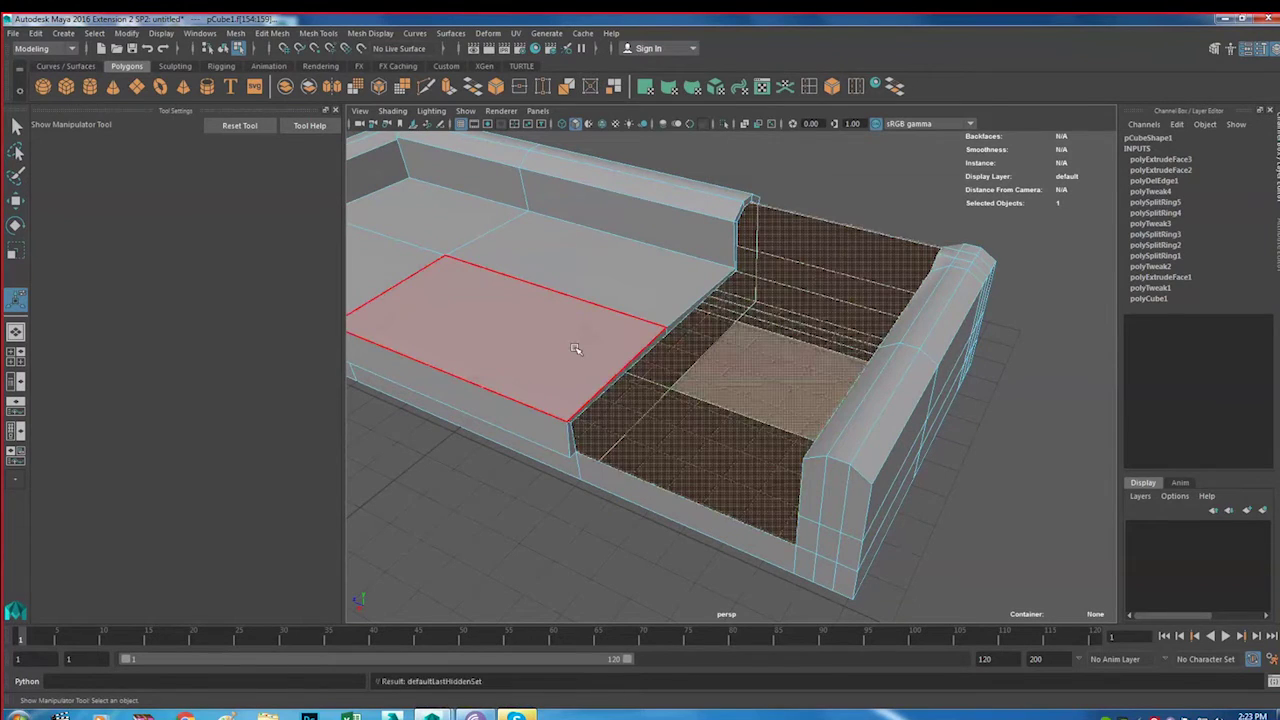
{"action": "key", "text": "ctrl+shift+h"}
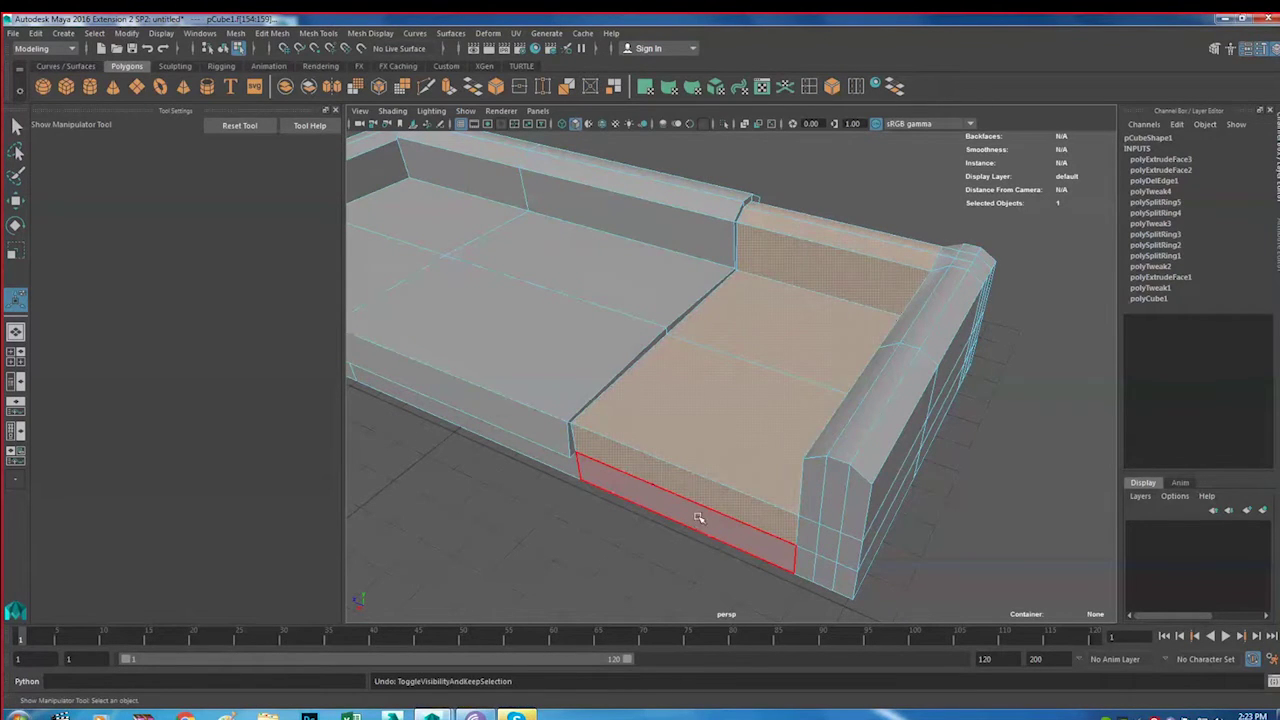
{"action": "key", "text": "ctrl+e"}
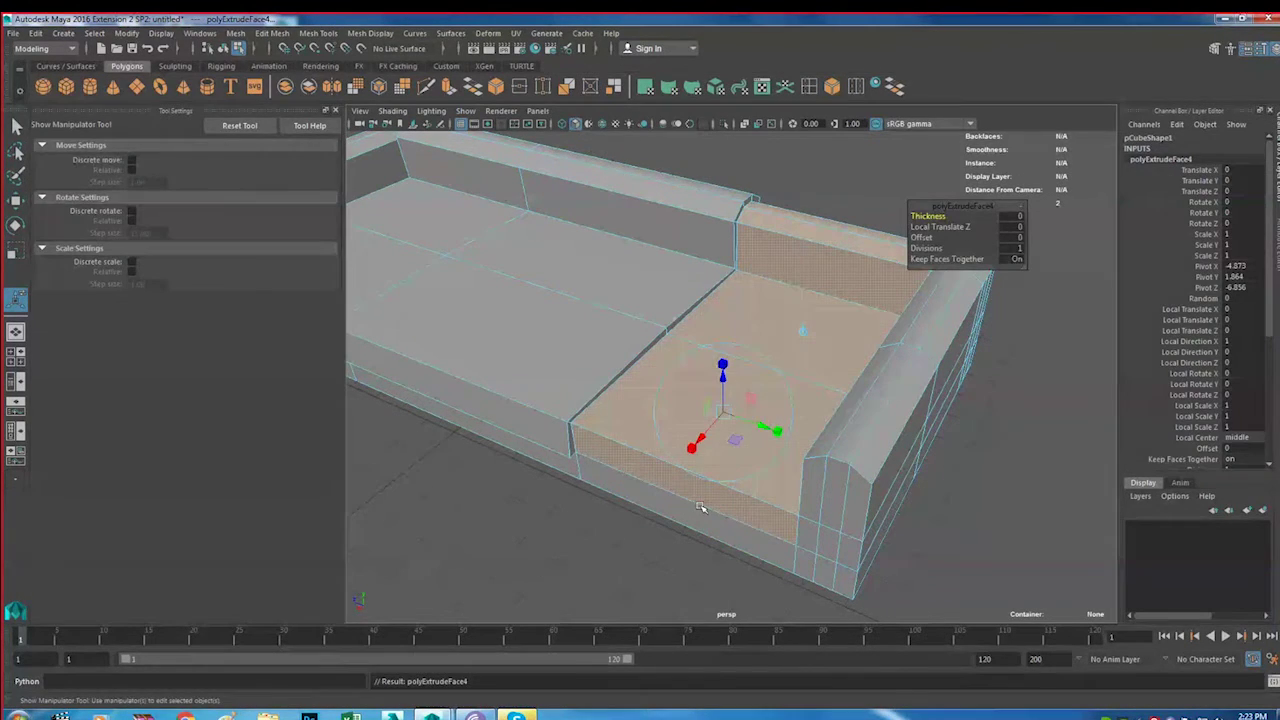
{"action": "left_click", "coordinate": [1014, 229]}
{"action": "type", "text": "0.222"}
{"action": "key", "text": "Return"}
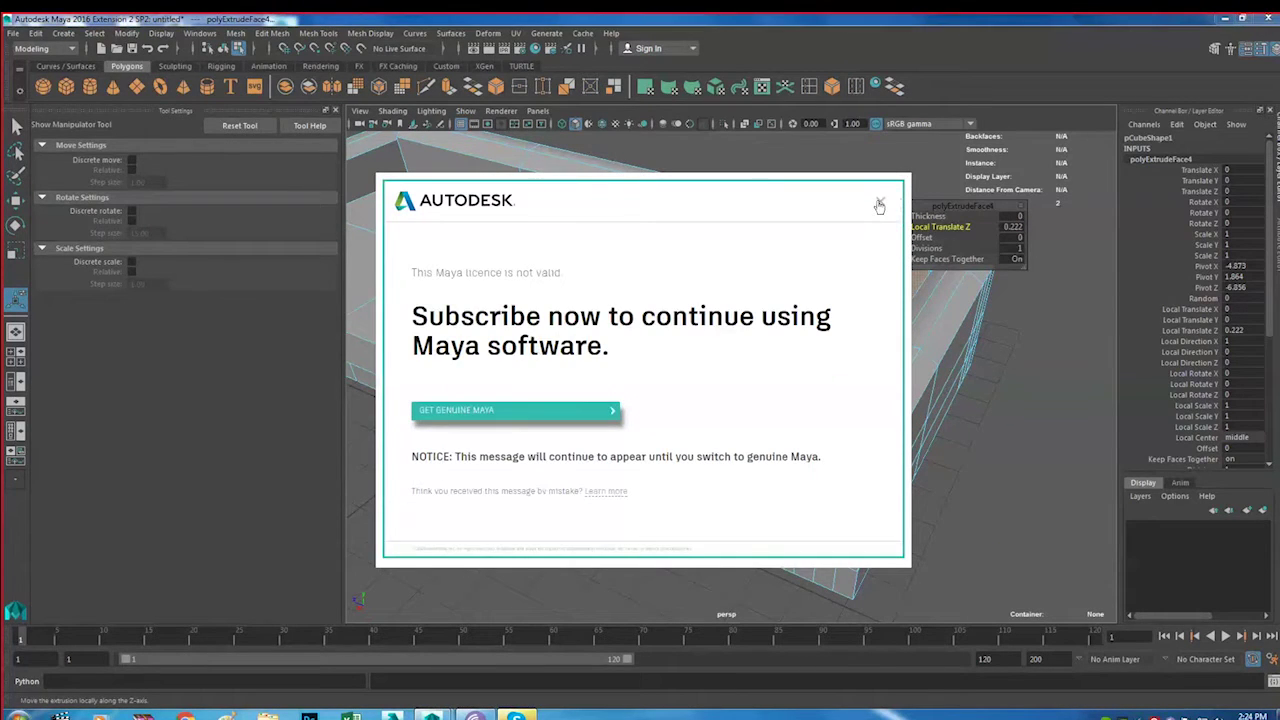
Dismiss the licence notice and orbit around the sofa to inspect all three cushions
{"action": "left_click", "coordinate": [879, 205]}
{"action": "mouse_move", "coordinate": [708, 373]}
{"action": "left_mouse_down", "text": "alt"}
{"action": "mouse_move", "coordinate": [651, 369]}
{"action": "mouse_move", "coordinate": [691, 346]}
{"action": "mouse_move", "coordinate": [649, 354]}
{"action": "mouse_move", "coordinate": [708, 390]}
{"action": "left_mouse_up", "text": "alt"}
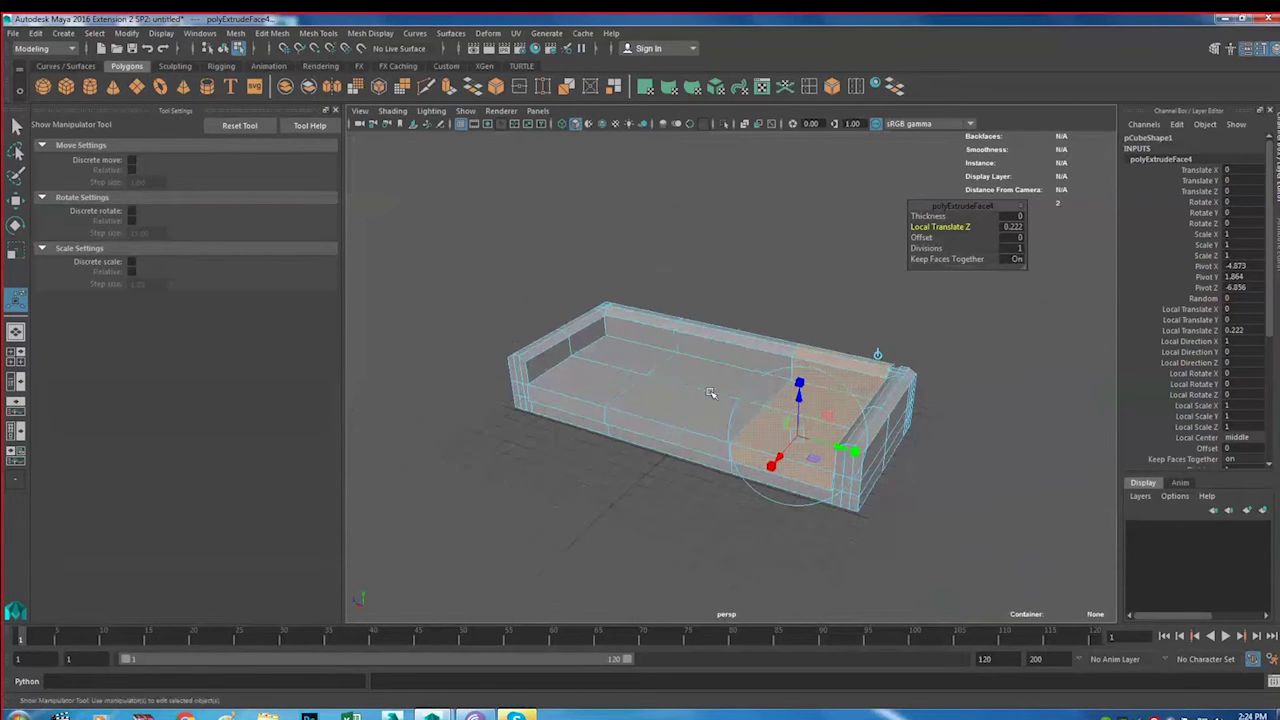
{"action": "scroll", "coordinate": [700, 378], "scroll_direction": "up", "scroll_amount": 3}
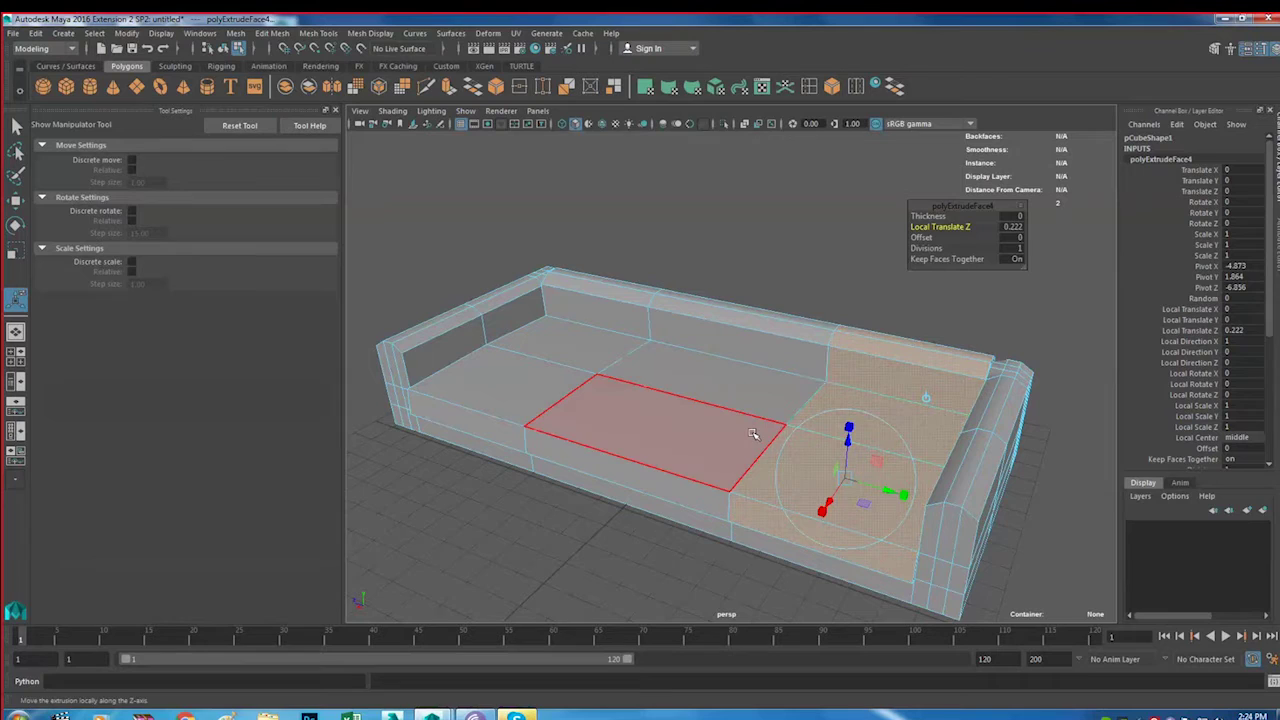
{"action": "left_click_drag", "start_coordinate": [777, 423], "coordinate": [787, 427], "text": "alt"}
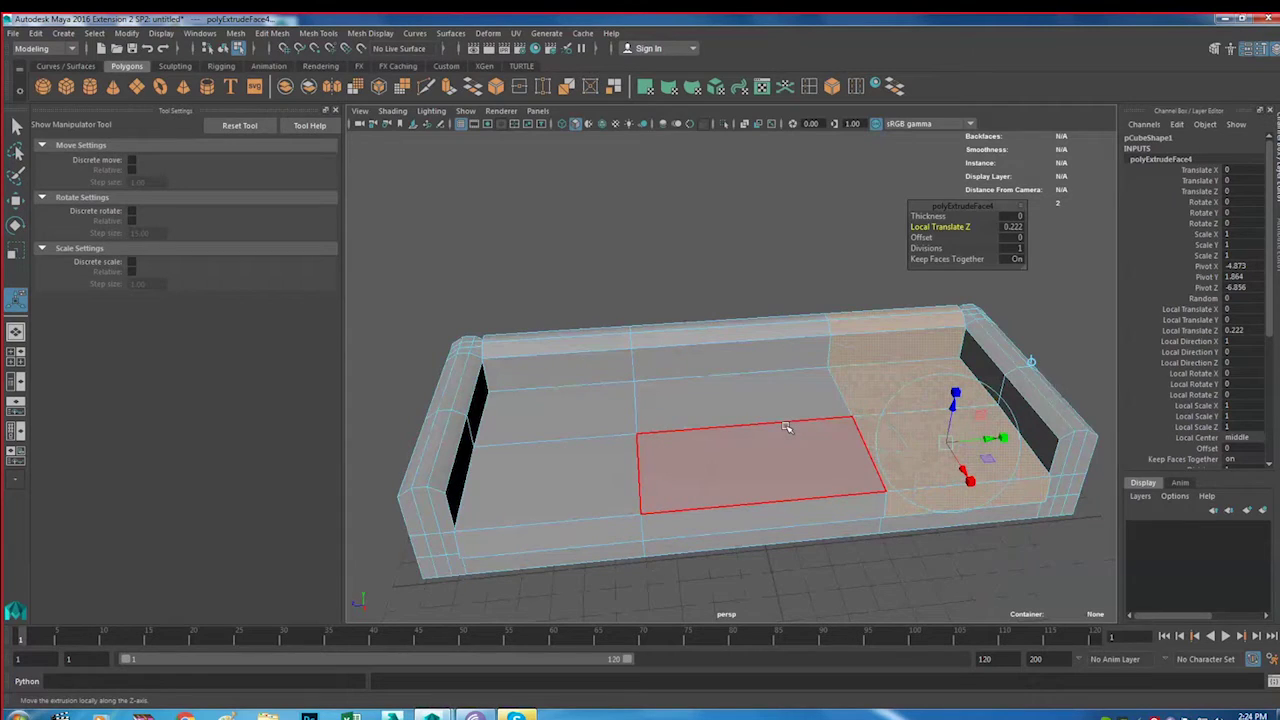
{"action": "left_click_drag", "start_coordinate": [905, 365], "coordinate": [840, 346], "text": "alt"}
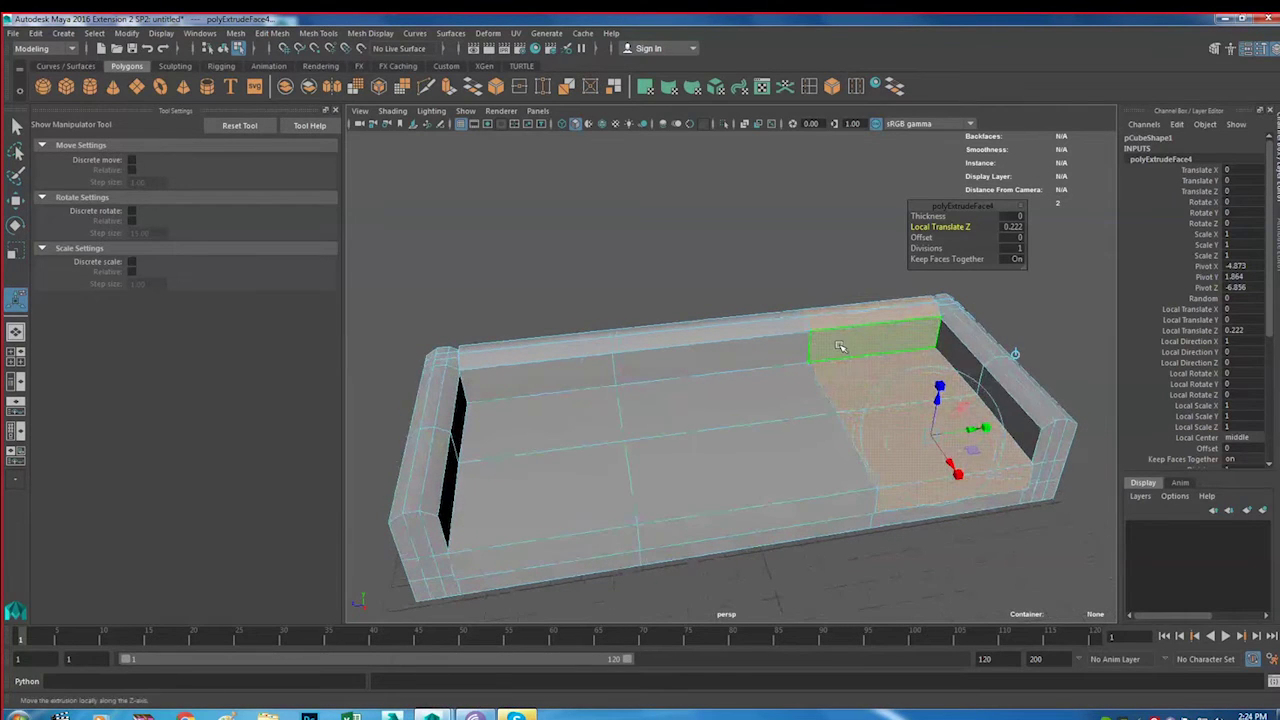
{"action": "key", "text": "w"}
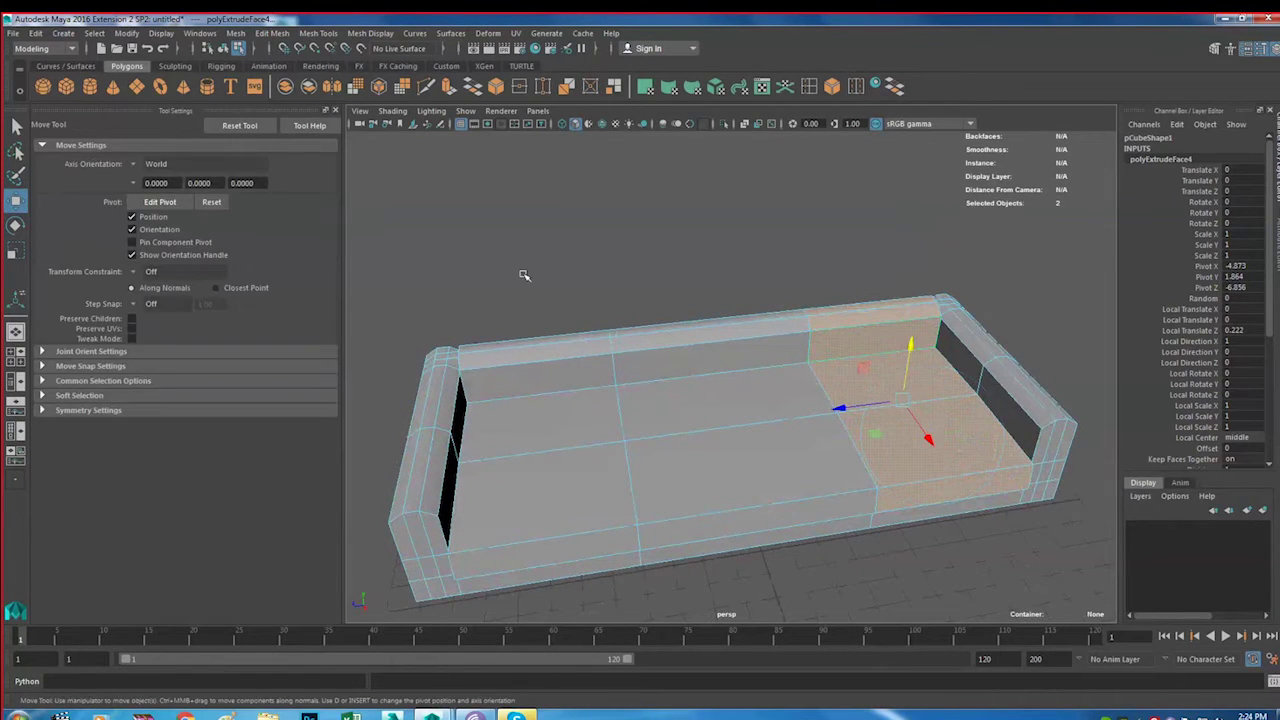
Orbit over the seats and switch on smooth mesh preview (3) to round the cushions and arms
{"action": "left_click_drag", "start_coordinate": [537, 300], "coordinate": [471, 329], "text": "alt"}
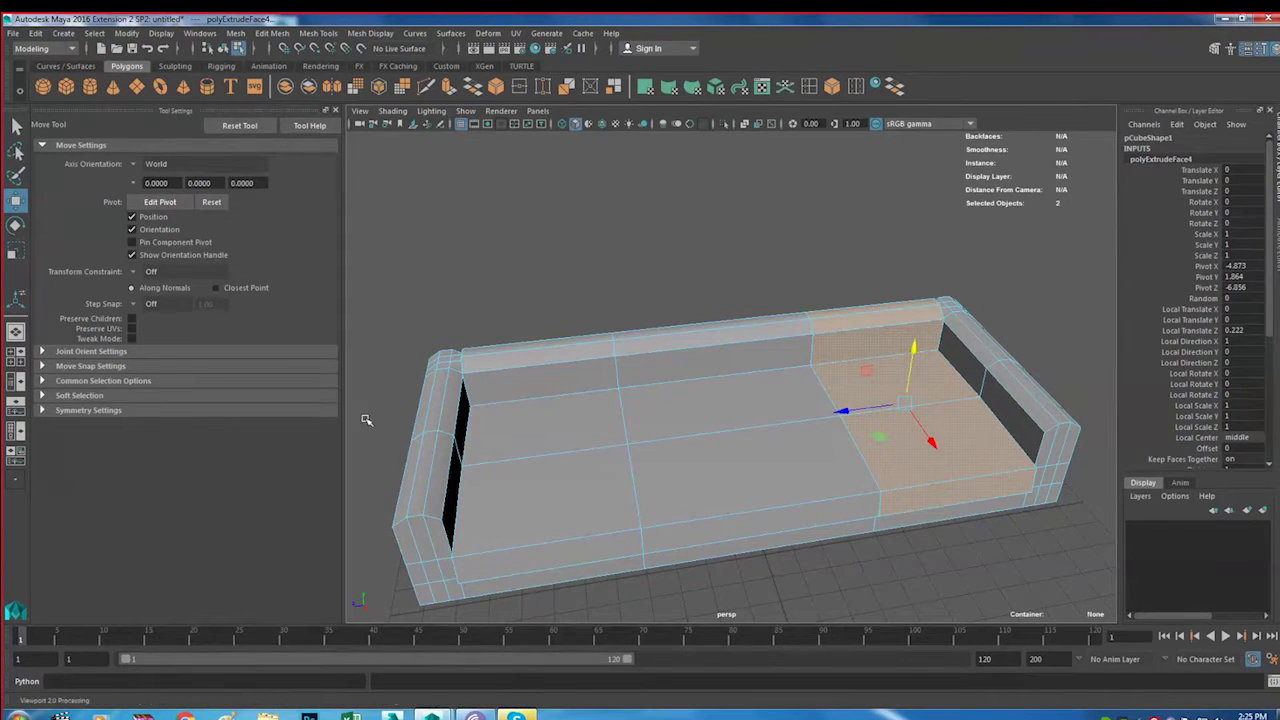
{"action": "middle_click_drag", "start_coordinate": [417, 571], "coordinate": [563, 474], "text": "alt"}
{"action": "left_click_drag", "start_coordinate": [563, 474], "coordinate": [580, 475], "text": "alt"}
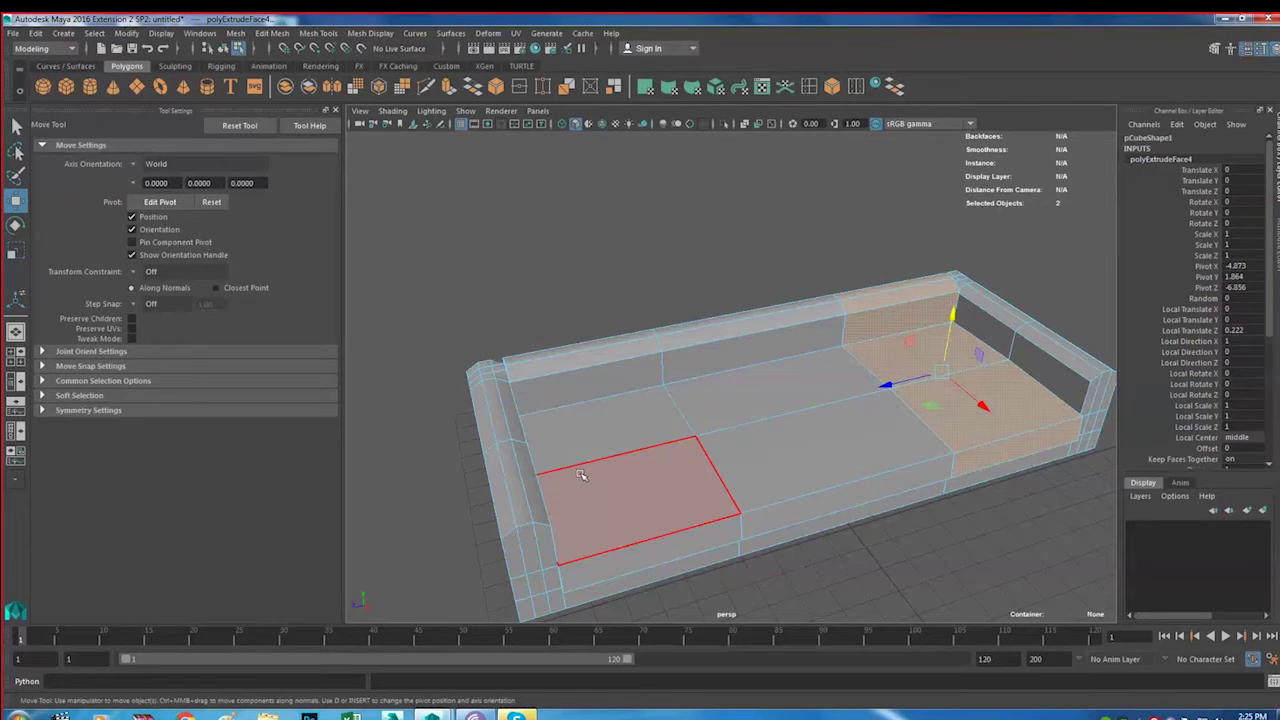
{"action": "middle_click_drag", "start_coordinate": [580, 475], "coordinate": [645, 455]}
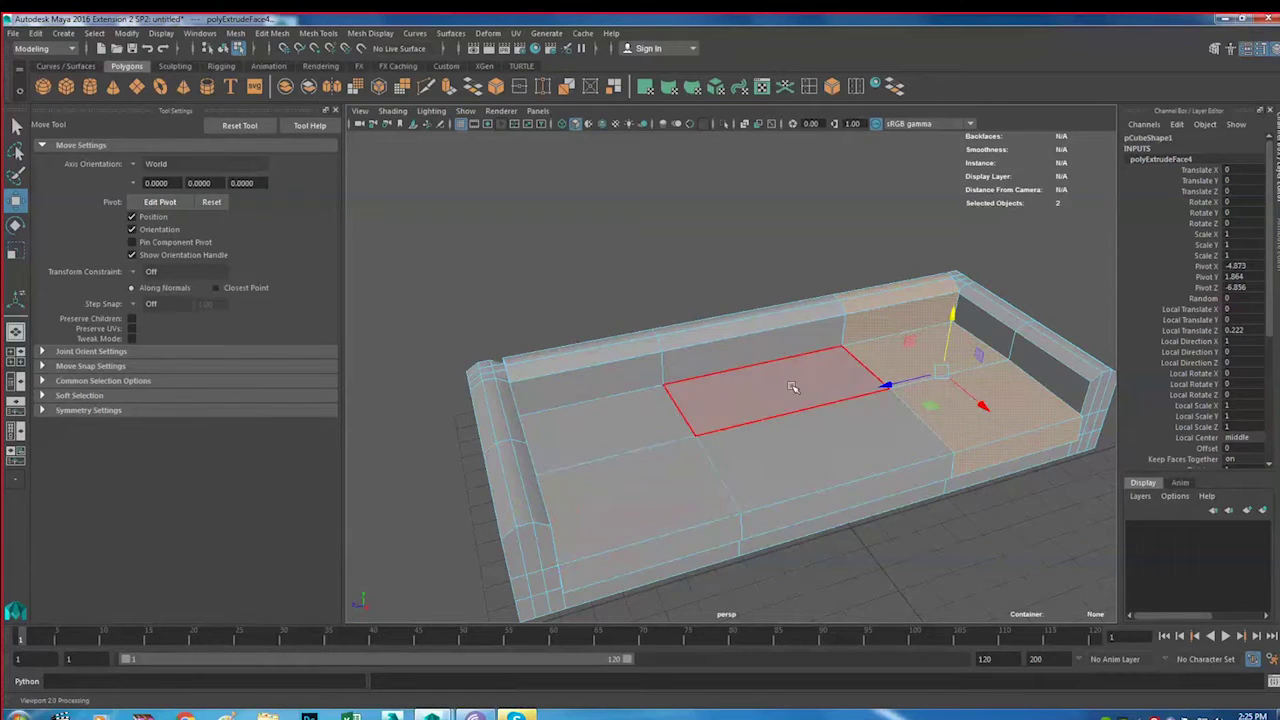
{"action": "key", "text": "3"}
{"action": "mouse_move", "coordinate": [850, 430]}
{"action": "left_mouse_down", "text": "alt"}
{"action": "mouse_move", "coordinate": [879, 389]}
{"action": "mouse_move", "coordinate": [850, 400]}
{"action": "left_mouse_up", "text": "alt"}
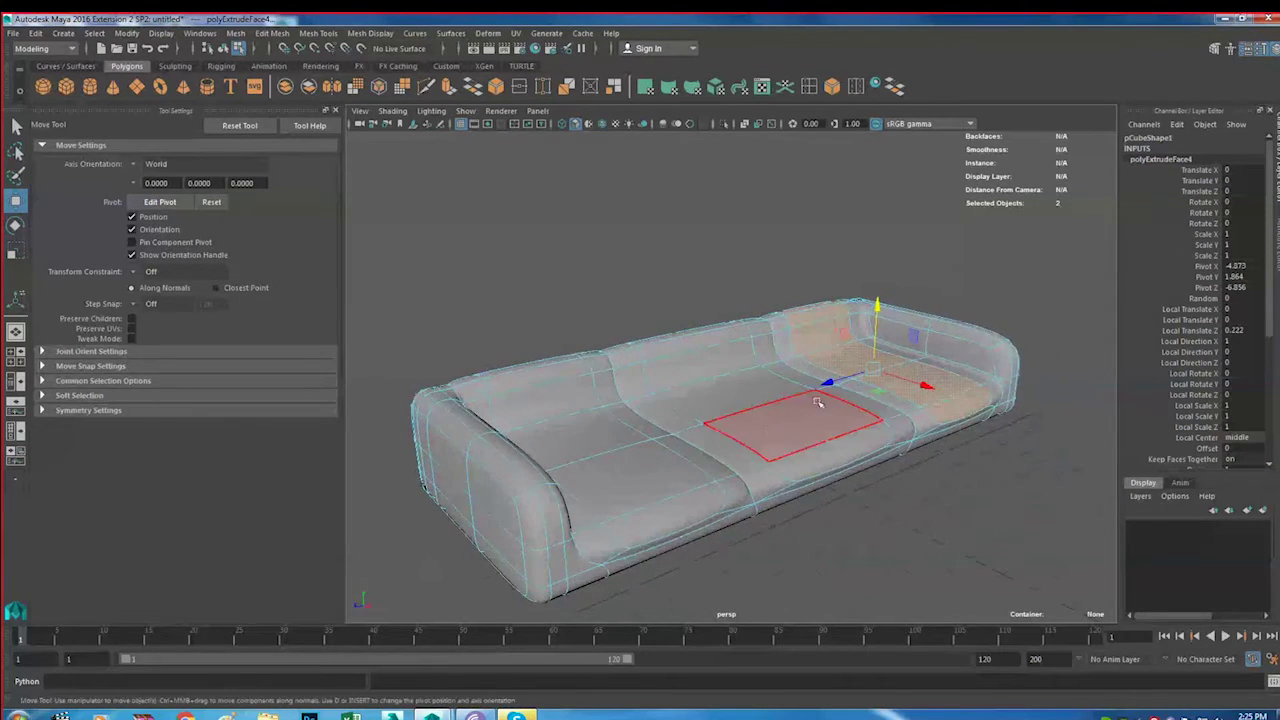
Compare the blocky and smoothed sofa displays while orbiting it from several angles
{"action": "left_click_drag", "start_coordinate": [775, 420], "coordinate": [818, 406], "text": "alt"}
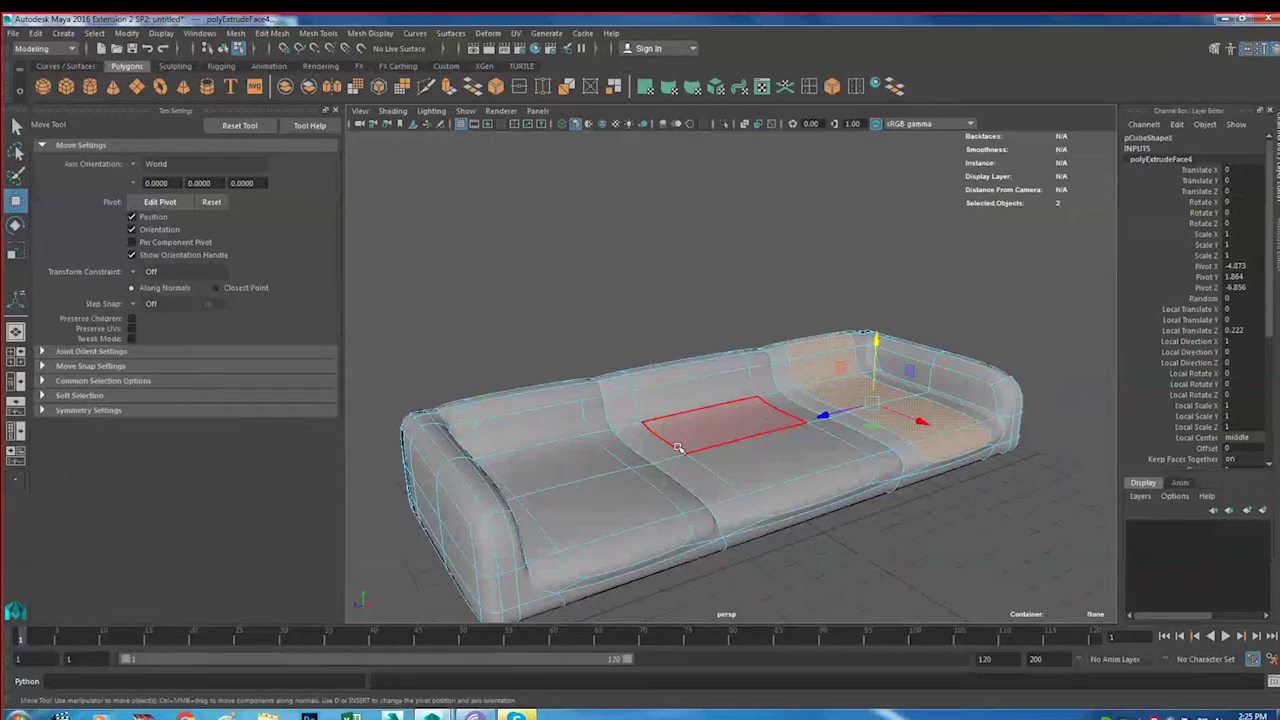
{"action": "mouse_move", "coordinate": [677, 448]}
{"action": "left_mouse_down", "text": "alt"}
{"action": "mouse_move", "coordinate": [840, 421]}
{"action": "mouse_move", "coordinate": [840, 467]}
{"action": "left_mouse_up", "text": "alt"}
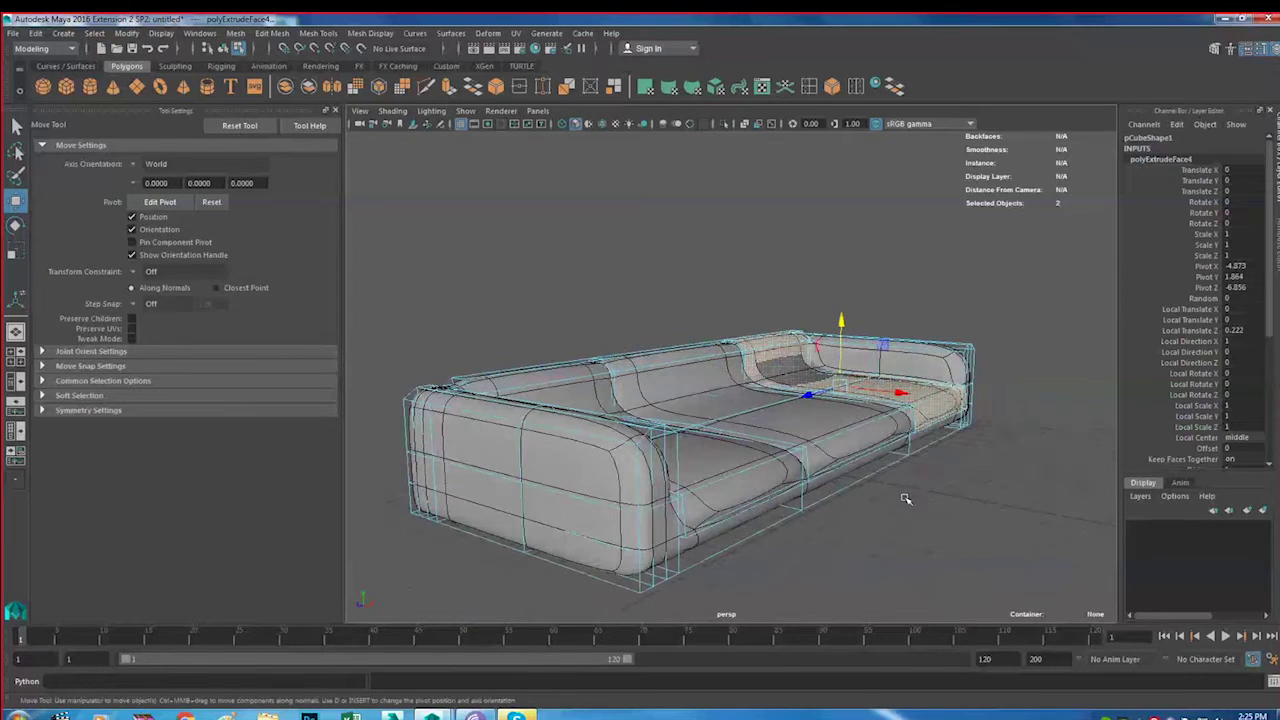
{"action": "key", "text": "1"}
{"action": "key", "text": "3"}
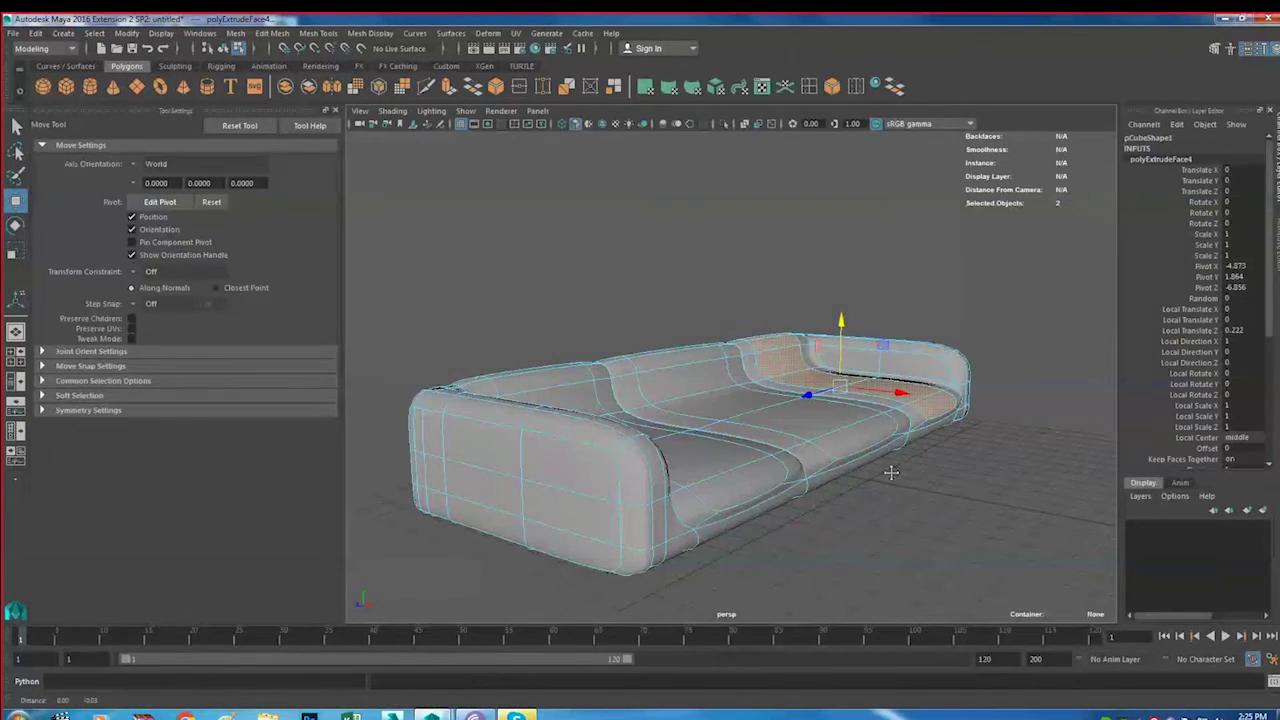
{"action": "left_click_drag", "start_coordinate": [893, 490], "coordinate": [860, 478], "text": "alt"}
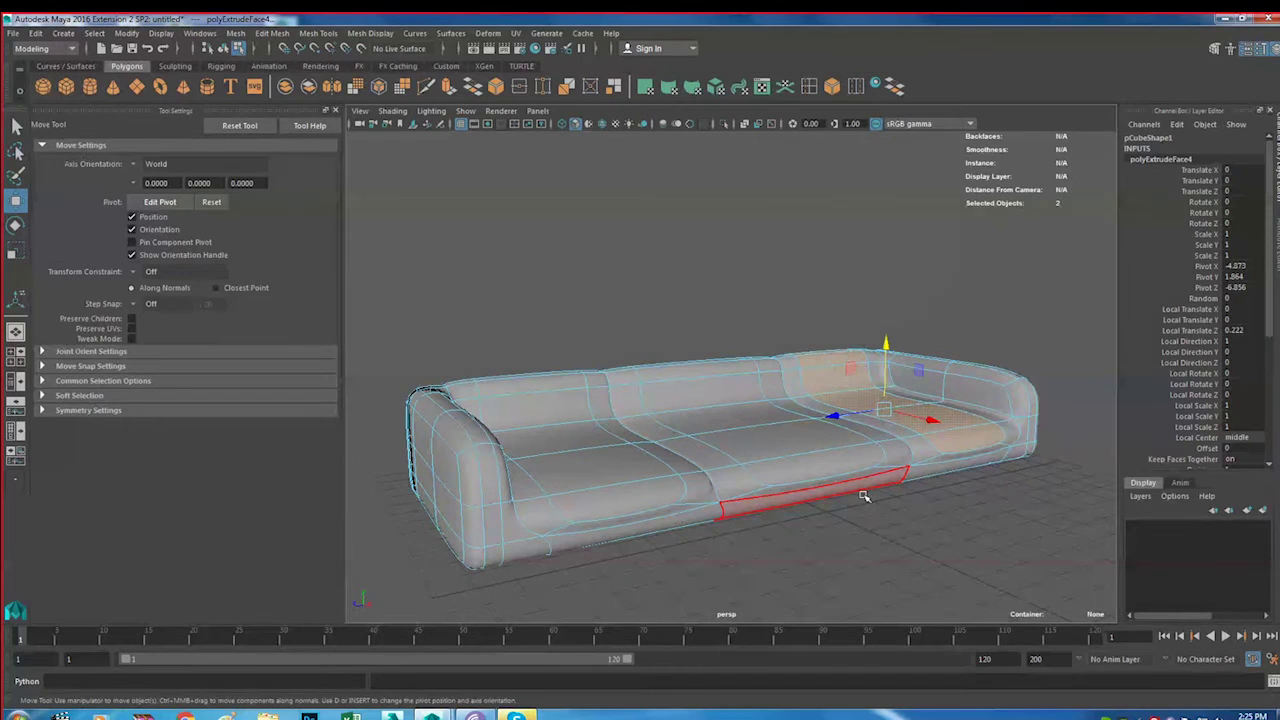
{"action": "left_click_drag", "start_coordinate": [860, 494], "coordinate": [790, 468], "text": "alt"}
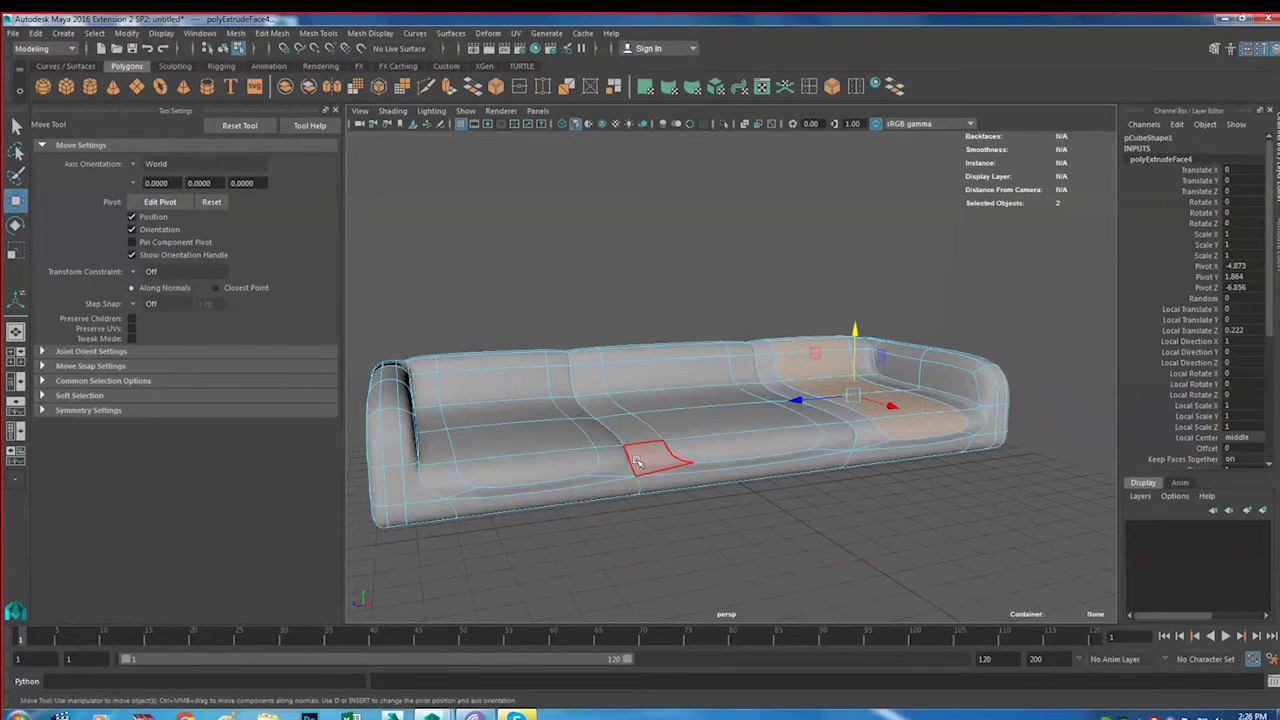
{"action": "mouse_move", "coordinate": [636, 461]}
{"action": "left_mouse_down", "text": "alt"}
{"action": "mouse_move", "coordinate": [720, 495]}
{"action": "mouse_move", "coordinate": [673, 416]}
{"action": "left_mouse_up", "text": "alt"}
{"action": "scroll", "coordinate": [724, 491], "scroll_direction": "up", "scroll_amount": 3}
{"action": "scroll", "coordinate": [724, 491], "scroll_direction": "down", "scroll_amount": 3}
{"action": "mouse_move", "coordinate": [856, 428]}
{"action": "left_mouse_down", "text": "alt"}
{"action": "mouse_move", "coordinate": [860, 457]}
{"action": "mouse_move", "coordinate": [718, 429]}
{"action": "left_mouse_up", "text": "alt"}
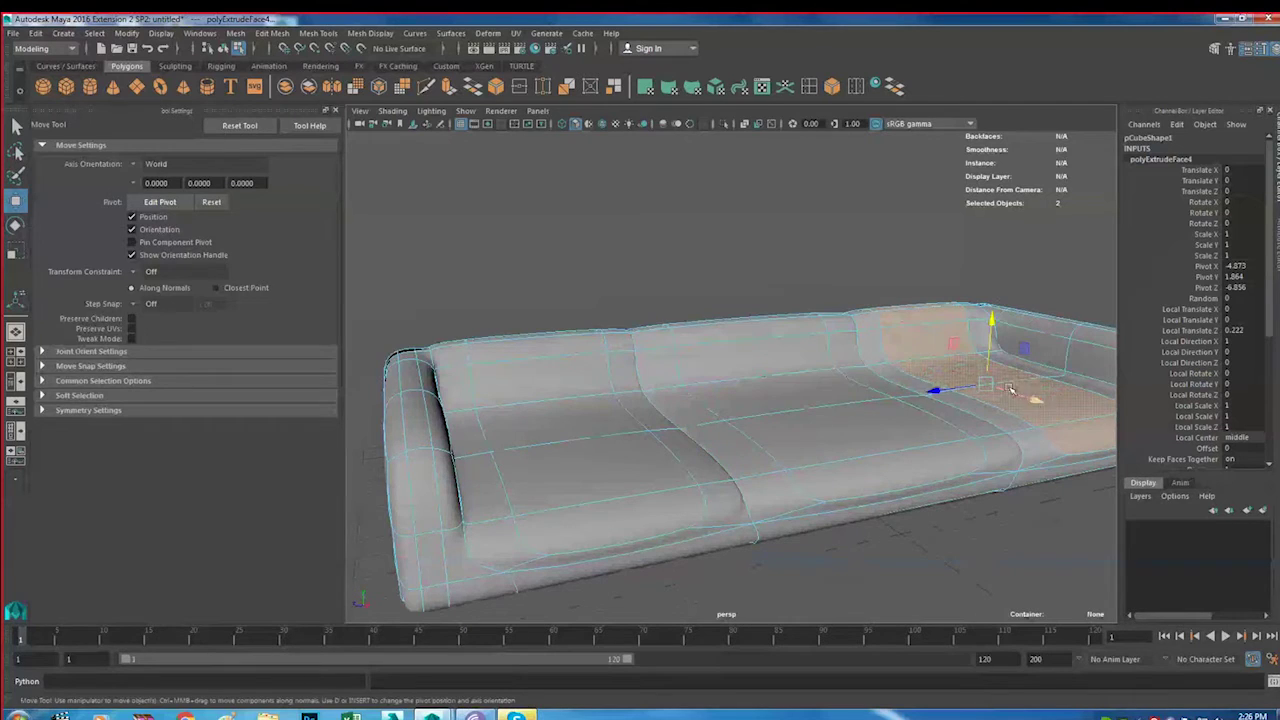
{"action": "mouse_move", "coordinate": [493, 452]}
{"action": "left_mouse_down", "text": "alt"}
{"action": "mouse_move", "coordinate": [780, 460]}
{"action": "mouse_move", "coordinate": [729, 471]}
{"action": "mouse_move", "coordinate": [749, 486]}
{"action": "mouse_move", "coordinate": [749, 457]}
{"action": "left_mouse_up", "text": "alt"}
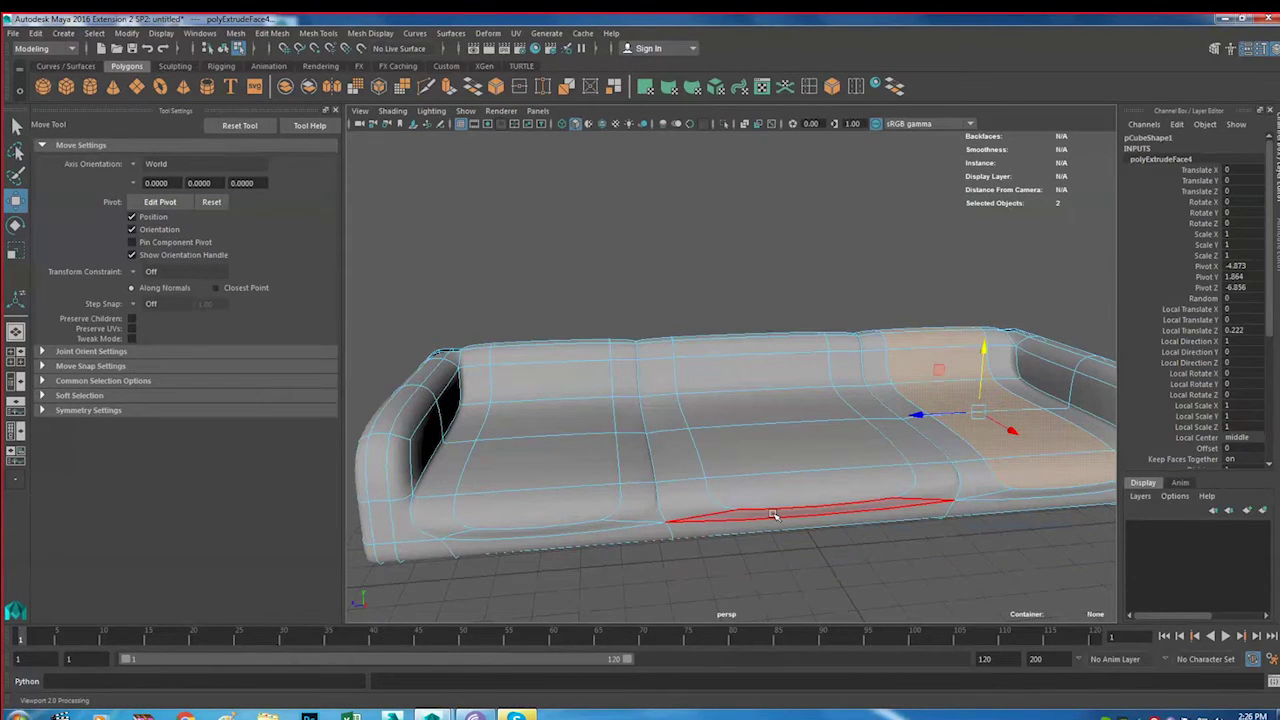
Recheck the cage, restore smooth preview, return to object mode and clear the selection
{"action": "key", "text": "1"}
{"action": "mouse_move", "coordinate": [630, 447]}
{"action": "left_mouse_down", "text": "alt"}
{"action": "mouse_move", "coordinate": [675, 423]}
{"action": "mouse_move", "coordinate": [620, 422]}
{"action": "left_mouse_up", "text": "alt"}
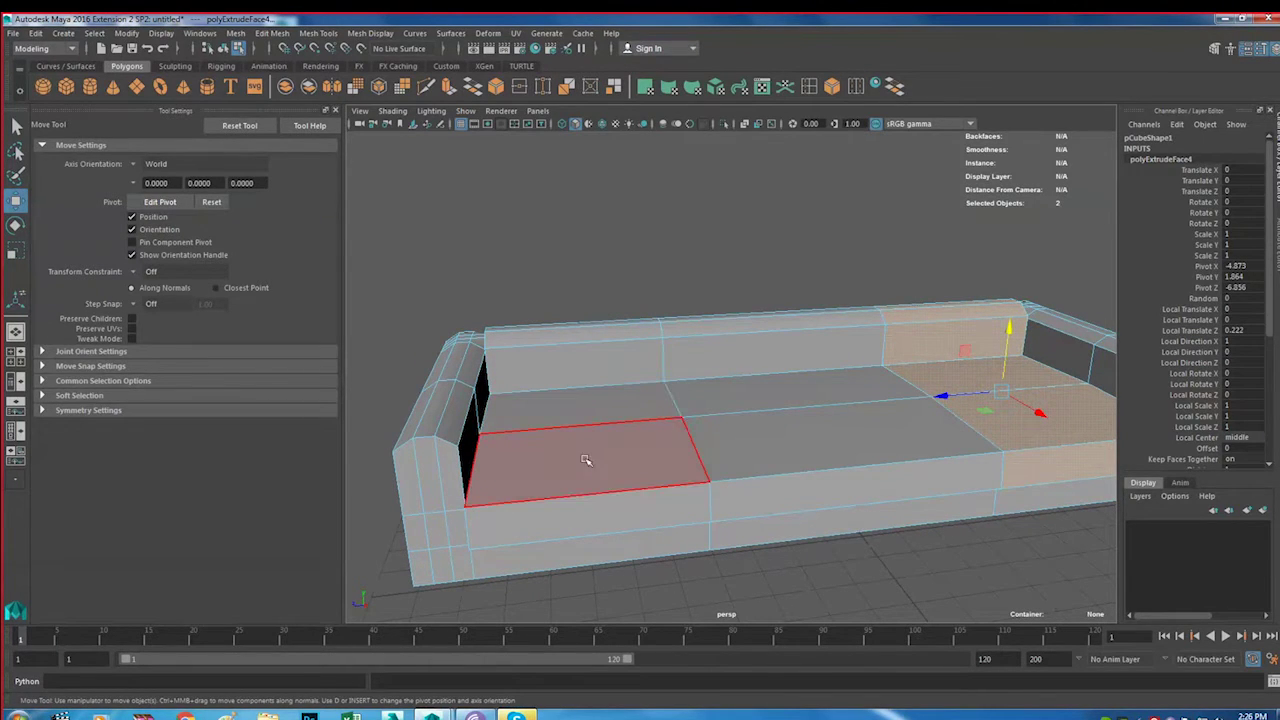
{"action": "key", "text": "3"}
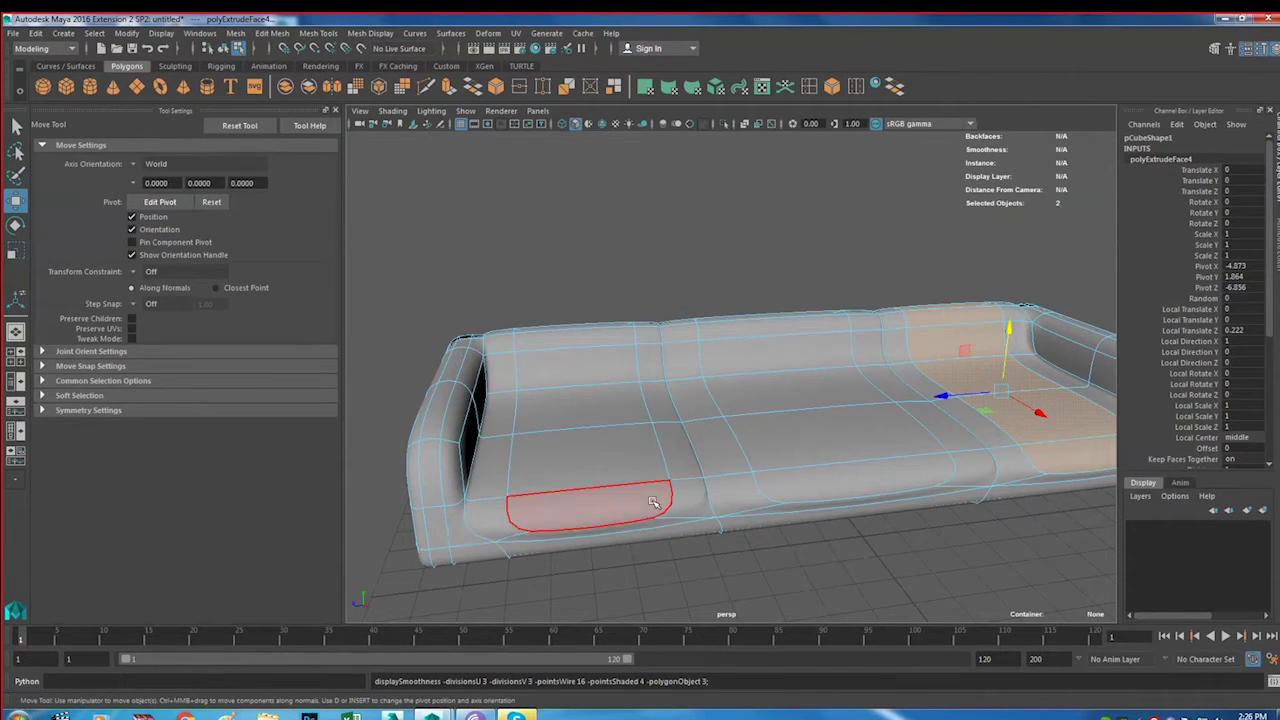
{"action": "mouse_move", "coordinate": [676, 503]}
{"action": "left_mouse_down", "text": "alt"}
{"action": "mouse_move", "coordinate": [651, 486]}
{"action": "mouse_move", "coordinate": [633, 393]}
{"action": "left_mouse_up", "text": "alt"}
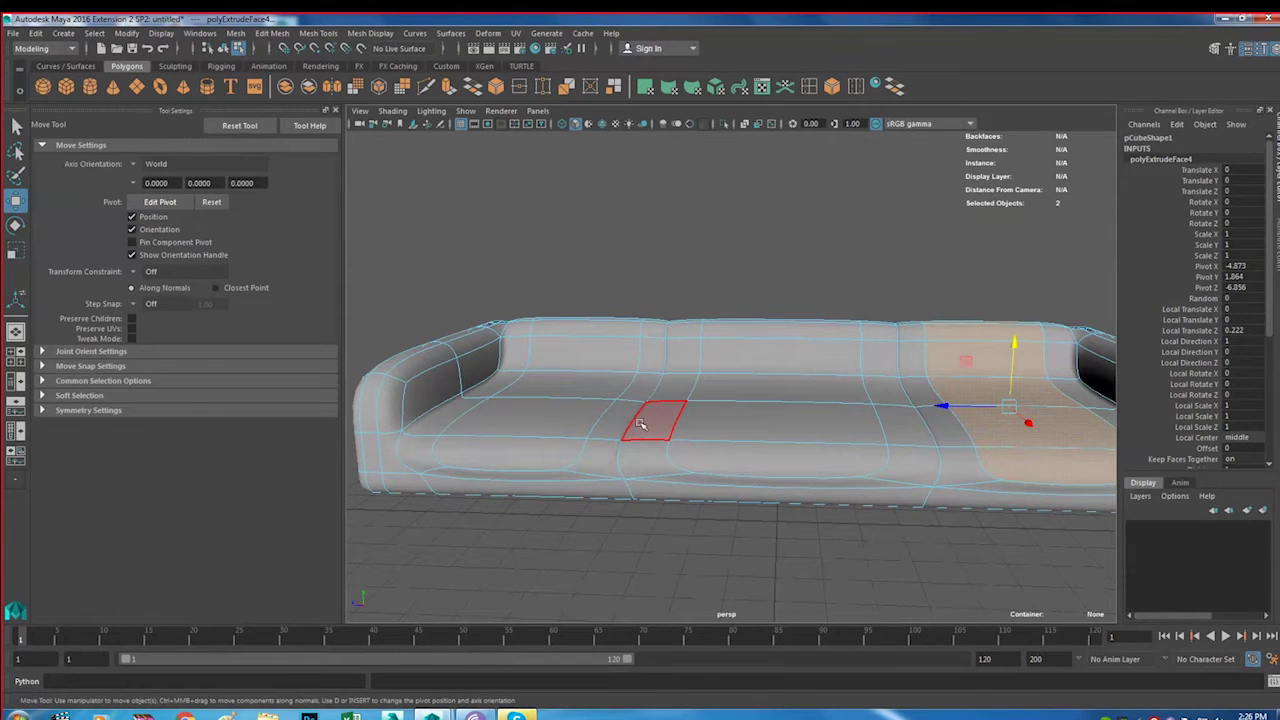
{"action": "right_click_drag", "start_coordinate": [697, 335], "coordinate": [766, 313]}
{"action": "left_click", "coordinate": [773, 572]}
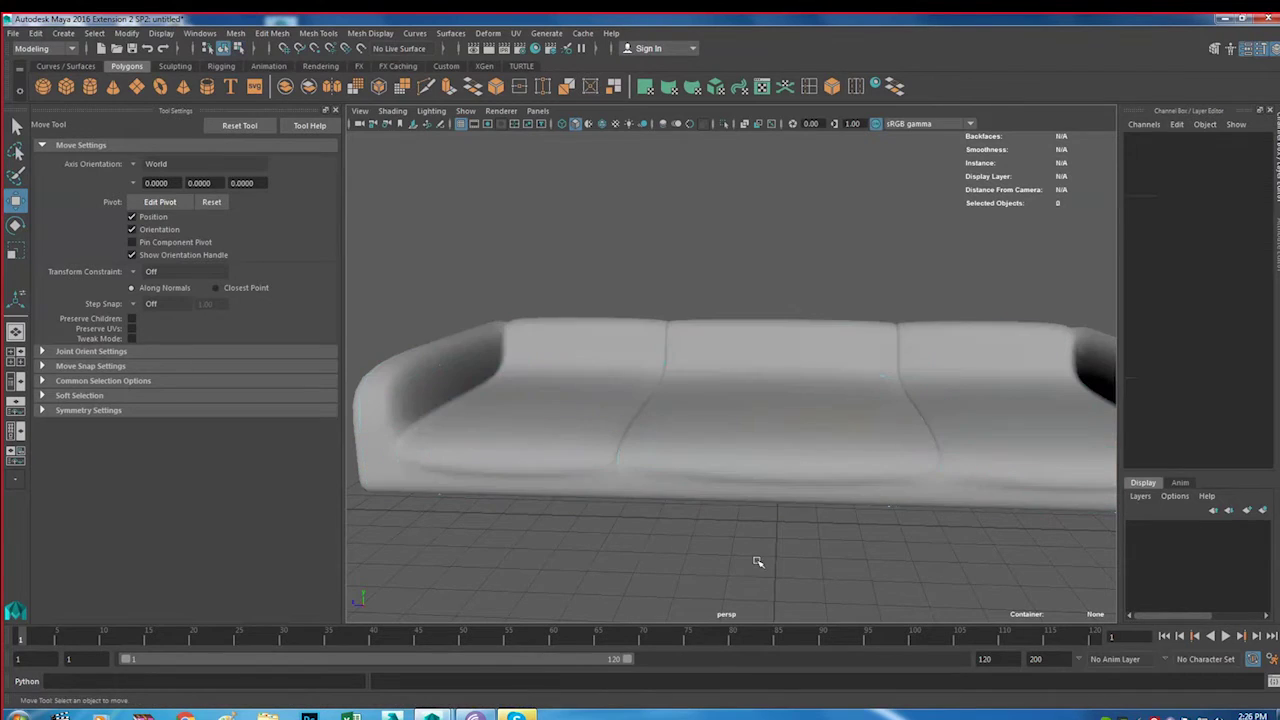
Orbit around the smoothed sofa, select pCube1 and turn off smooth preview to show the cage
{"action": "left_click_drag", "start_coordinate": [722, 482], "coordinate": [728, 490], "text": "alt"}
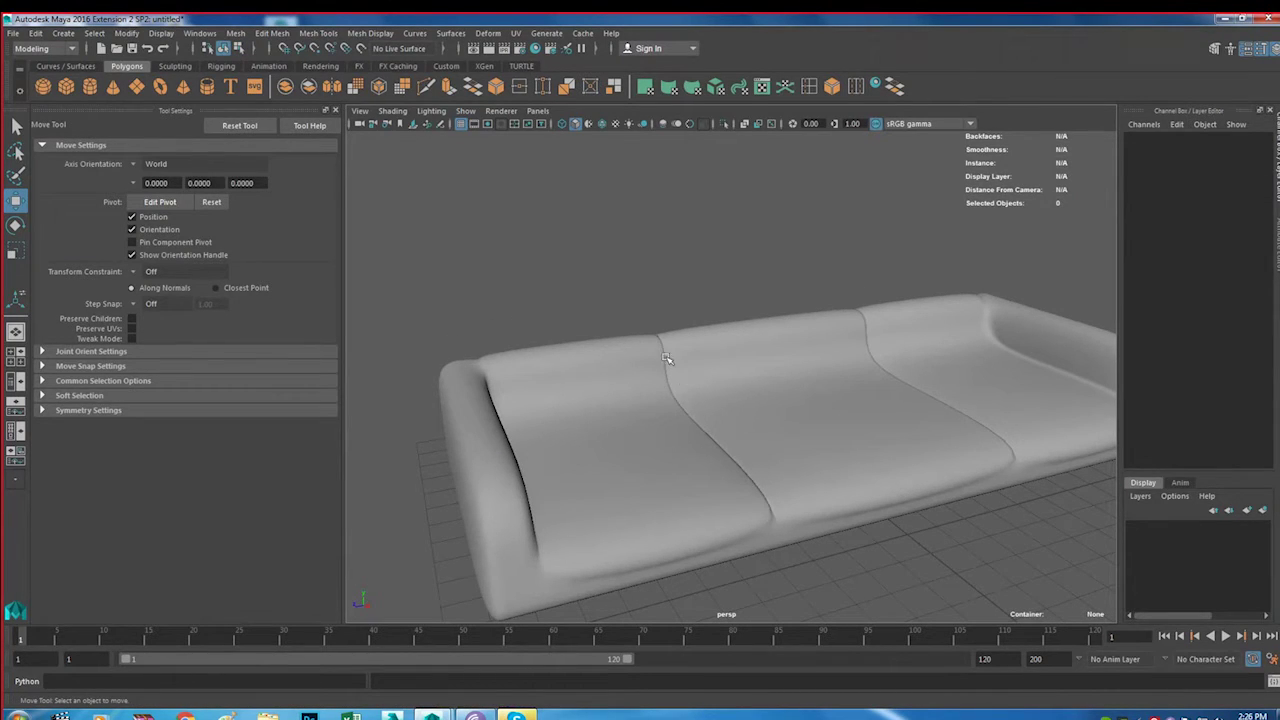
{"action": "left_click_drag", "start_coordinate": [670, 561], "coordinate": [675, 403], "text": "alt"}
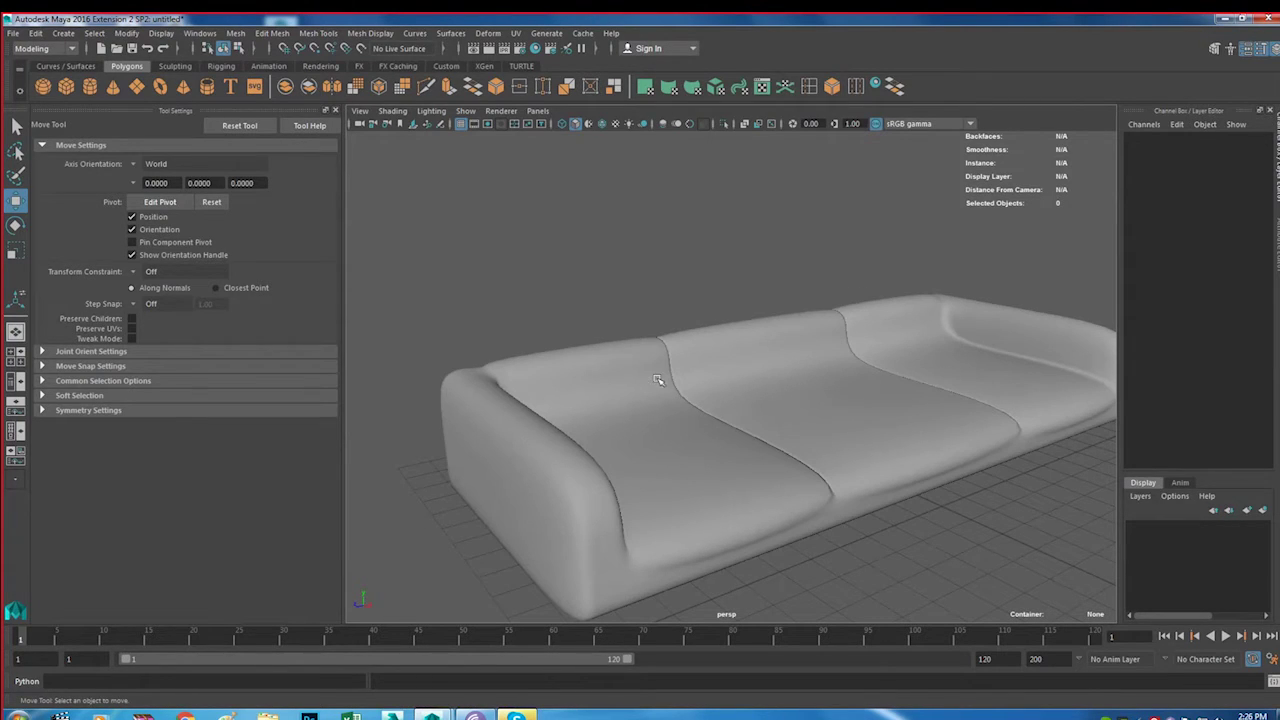
{"action": "mouse_move", "coordinate": [722, 512]}
{"action": "left_mouse_down", "text": "alt"}
{"action": "mouse_move", "coordinate": [736, 521]}
{"action": "mouse_move", "coordinate": [697, 509]}
{"action": "mouse_move", "coordinate": [729, 509]}
{"action": "mouse_move", "coordinate": [681, 471]}
{"action": "left_mouse_up", "text": "alt"}
{"action": "left_click", "coordinate": [681, 471]}
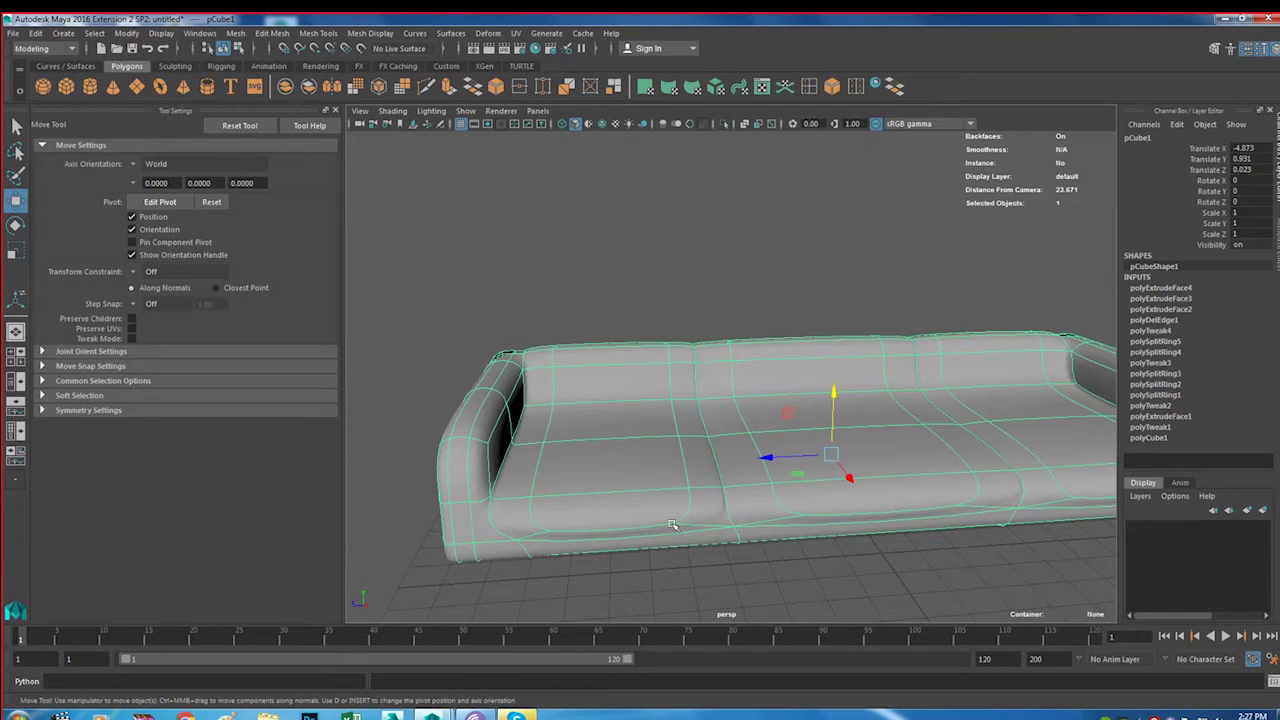
{"action": "key", "text": "1"}
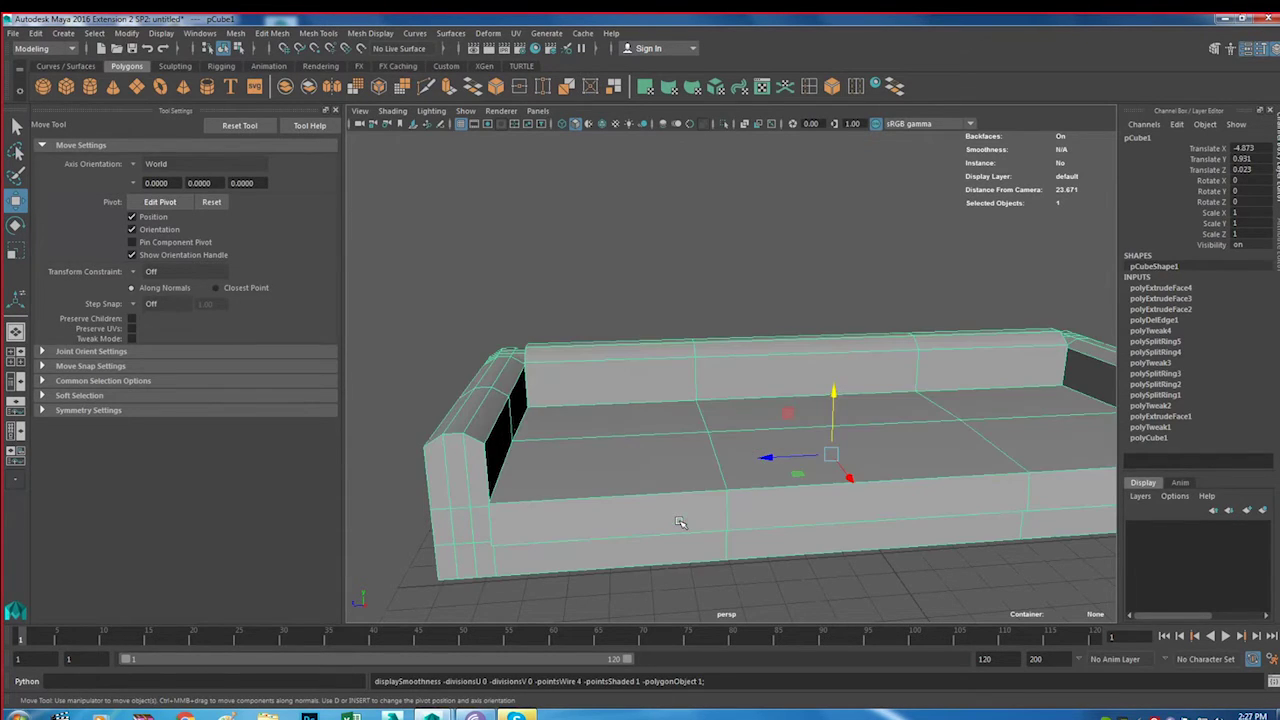
{"action": "mouse_move", "coordinate": [750, 469]}
{"action": "left_mouse_down", "text": "alt"}
{"action": "mouse_move", "coordinate": [777, 443]}
{"action": "mouse_move", "coordinate": [694, 486]}
{"action": "left_mouse_up", "text": "alt"}
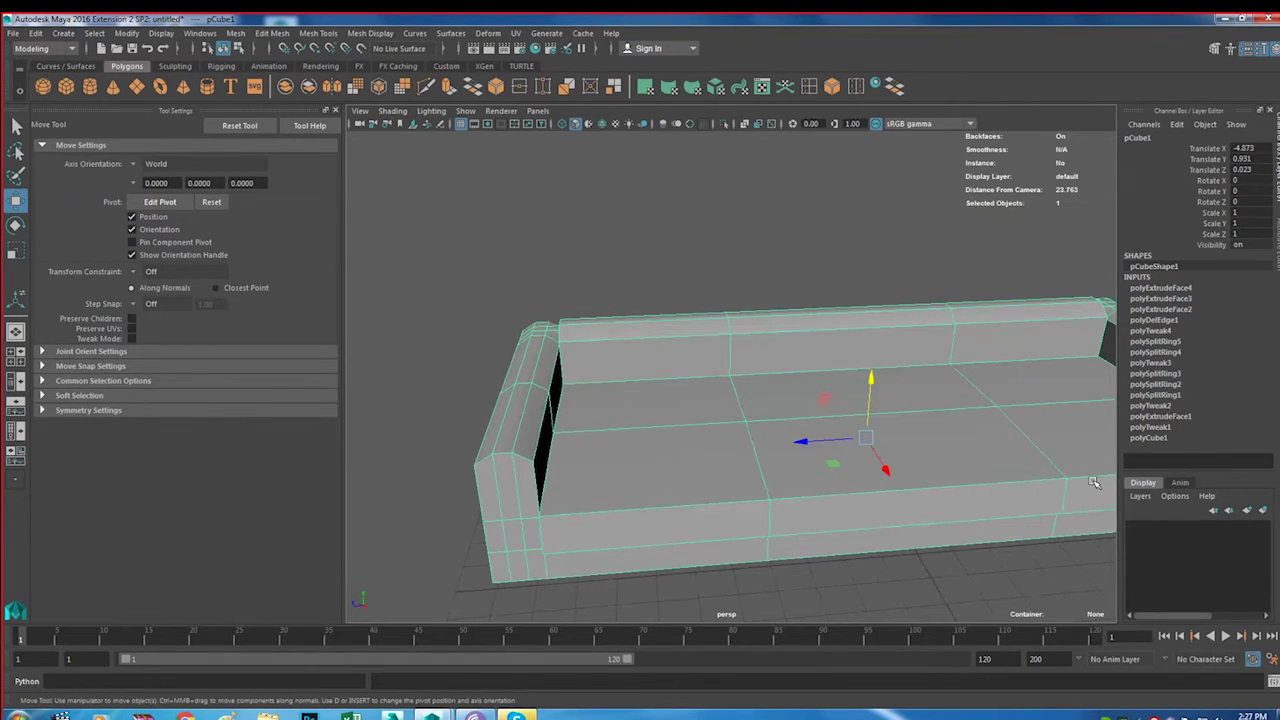
{"action": "mouse_move", "coordinate": [957, 484]}
{"action": "left_mouse_down", "text": "alt"}
{"action": "mouse_move", "coordinate": [771, 466]}
{"action": "mouse_move", "coordinate": [843, 466]}
{"action": "mouse_move", "coordinate": [834, 486]}
{"action": "mouse_move", "coordinate": [786, 466]}
{"action": "mouse_move", "coordinate": [706, 357]}
{"action": "left_mouse_up", "text": "alt"}
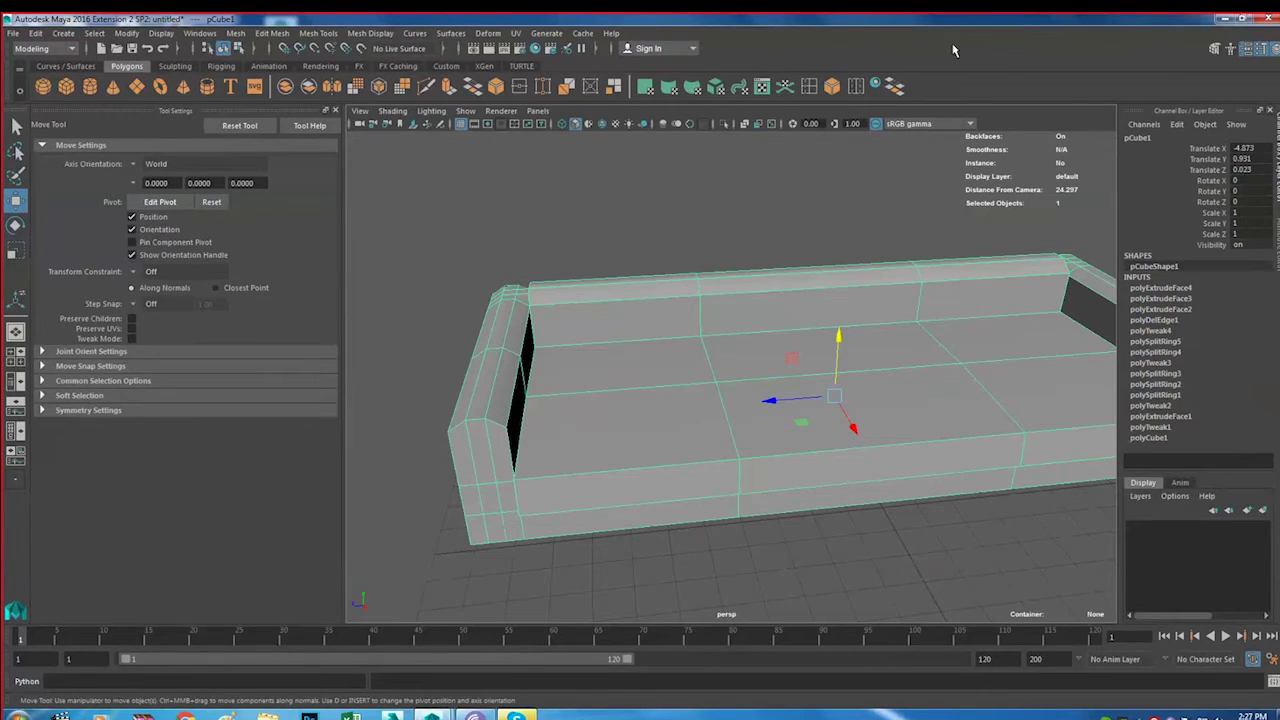
{"action": "left_click", "coordinate": [810, 88]}
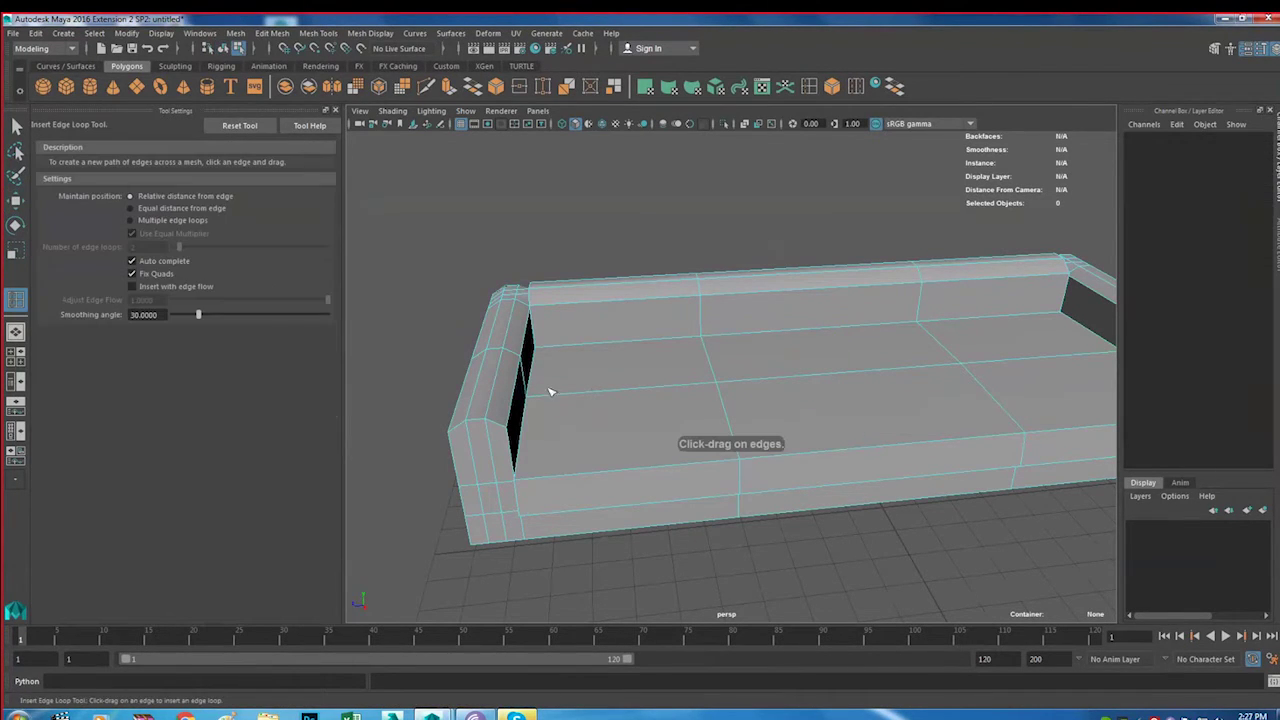
Insert two edge loops beside the left arm and left cushion seam, then return to object mode
{"action": "left_click", "coordinate": [613, 396]}
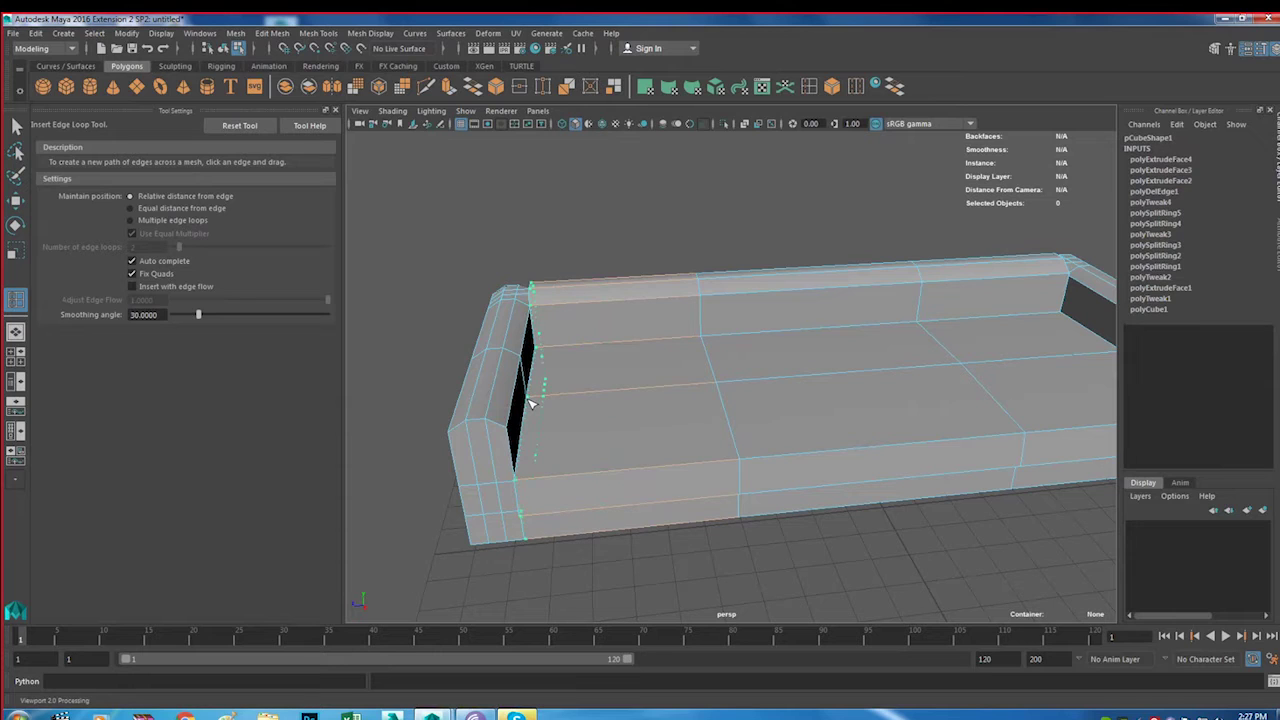
{"action": "left_click", "coordinate": [531, 404]}
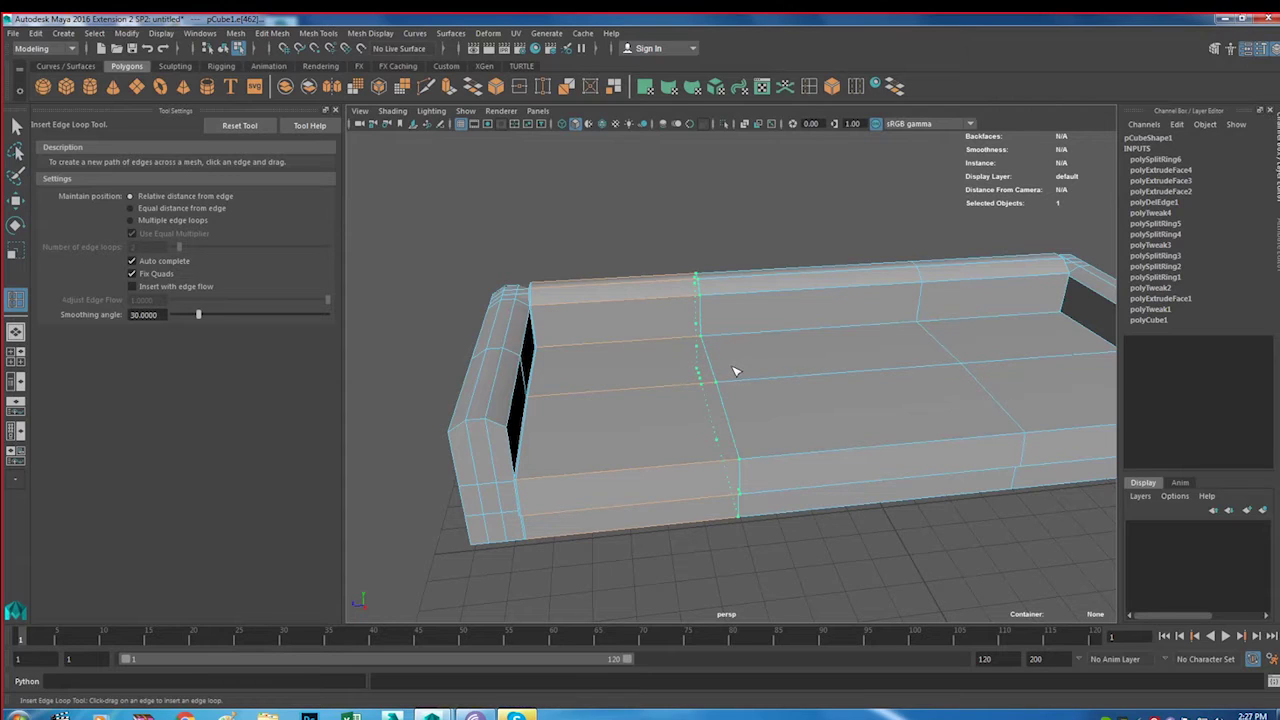
{"action": "left_click_drag", "start_coordinate": [723, 369], "coordinate": [715, 372]}
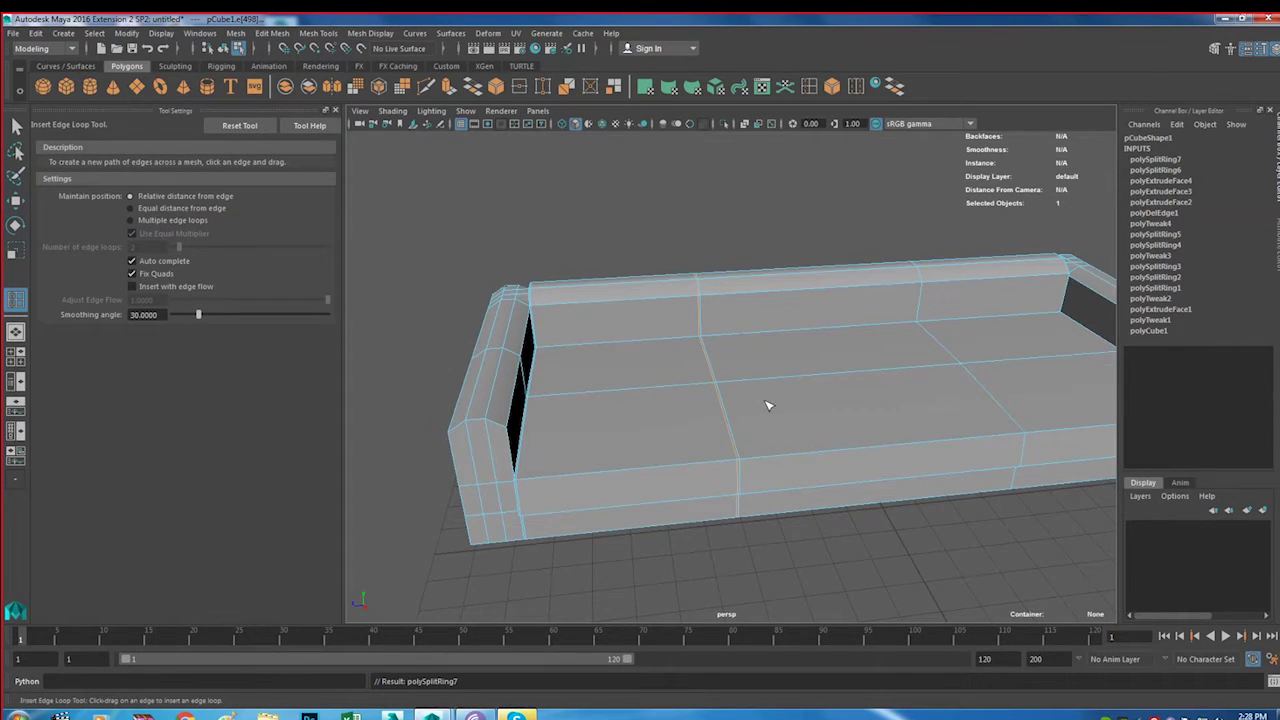
{"action": "left_click_drag", "start_coordinate": [766, 400], "coordinate": [751, 404], "text": "alt"}
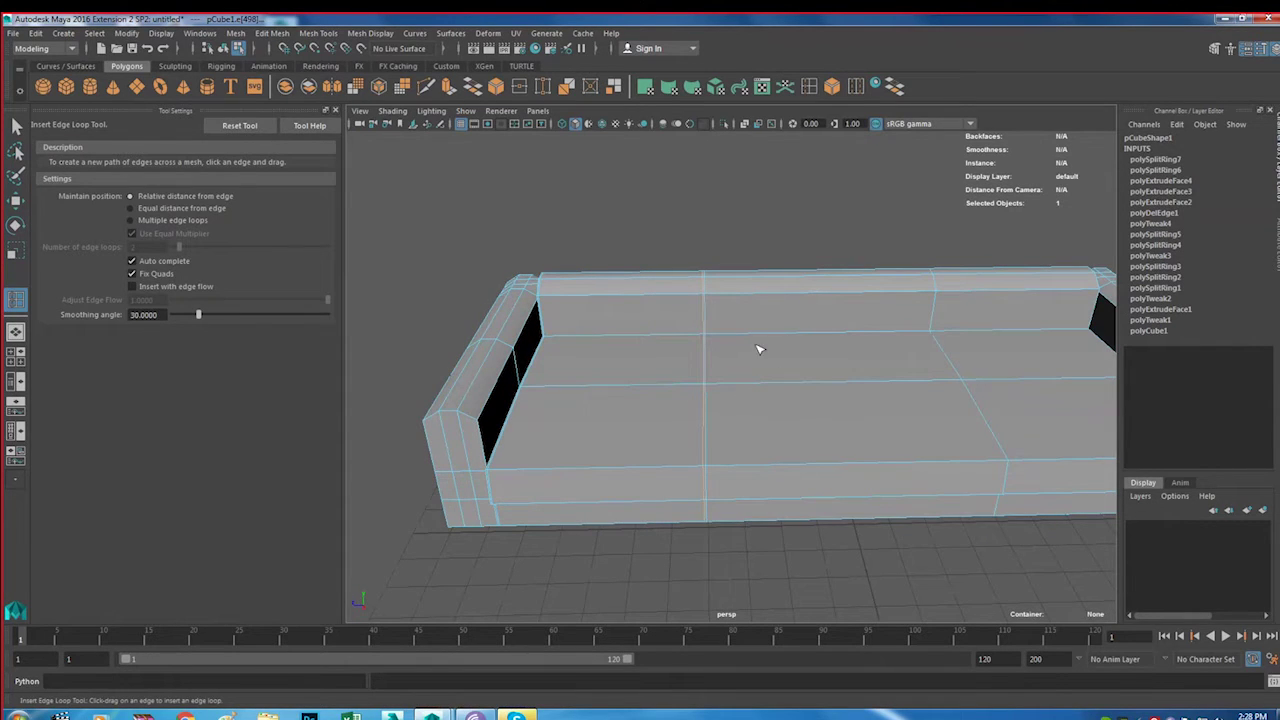
{"action": "mouse_move", "coordinate": [633, 375]}
{"action": "left_mouse_down", "text": "alt"}
{"action": "mouse_move", "coordinate": [677, 363]}
{"action": "mouse_move", "coordinate": [642, 428]}
{"action": "left_mouse_up", "text": "alt"}
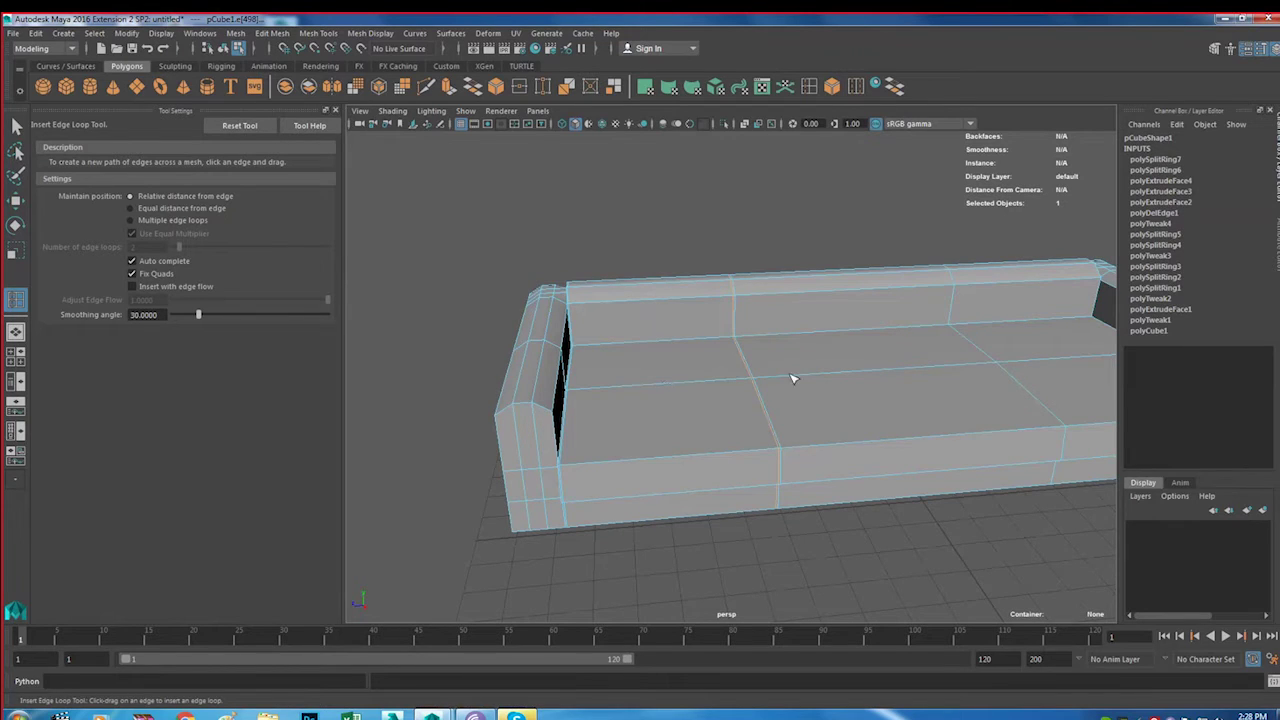
{"action": "left_click_drag", "start_coordinate": [741, 423], "coordinate": [685, 392], "text": "alt"}
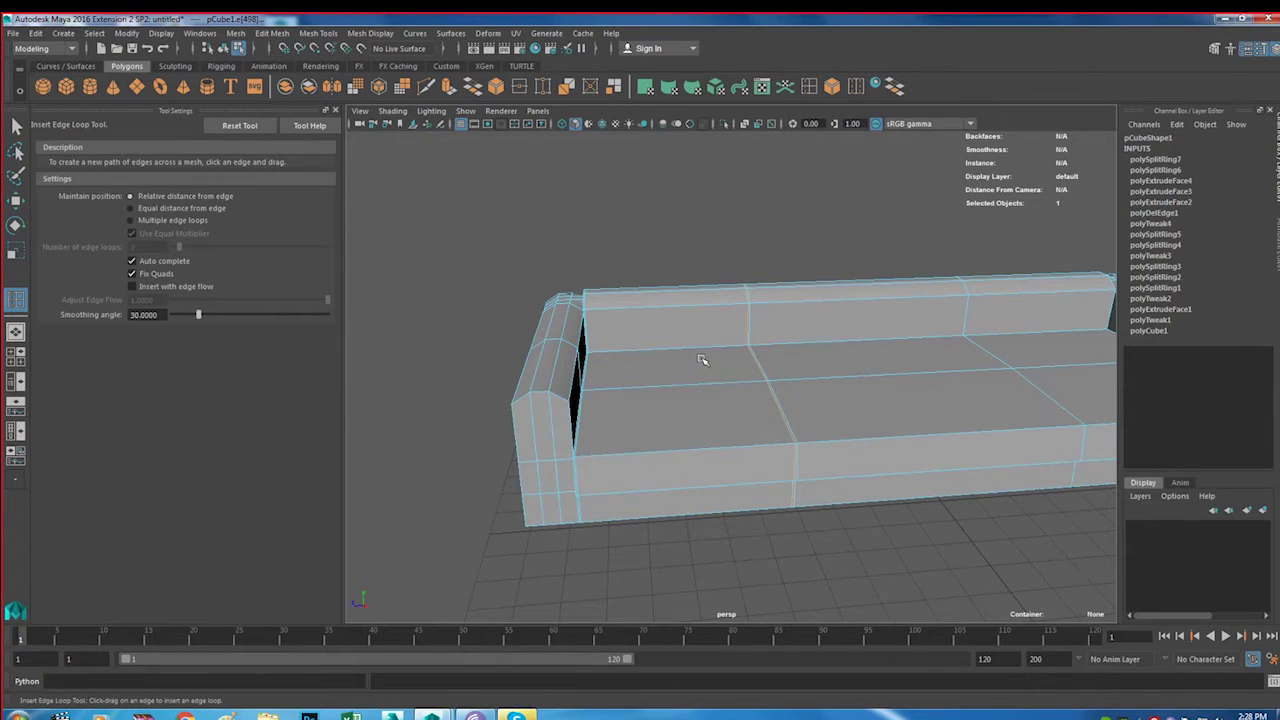
{"action": "key", "text": "w"}
{"action": "right_click_drag", "start_coordinate": [703, 358], "coordinate": [745, 325]}
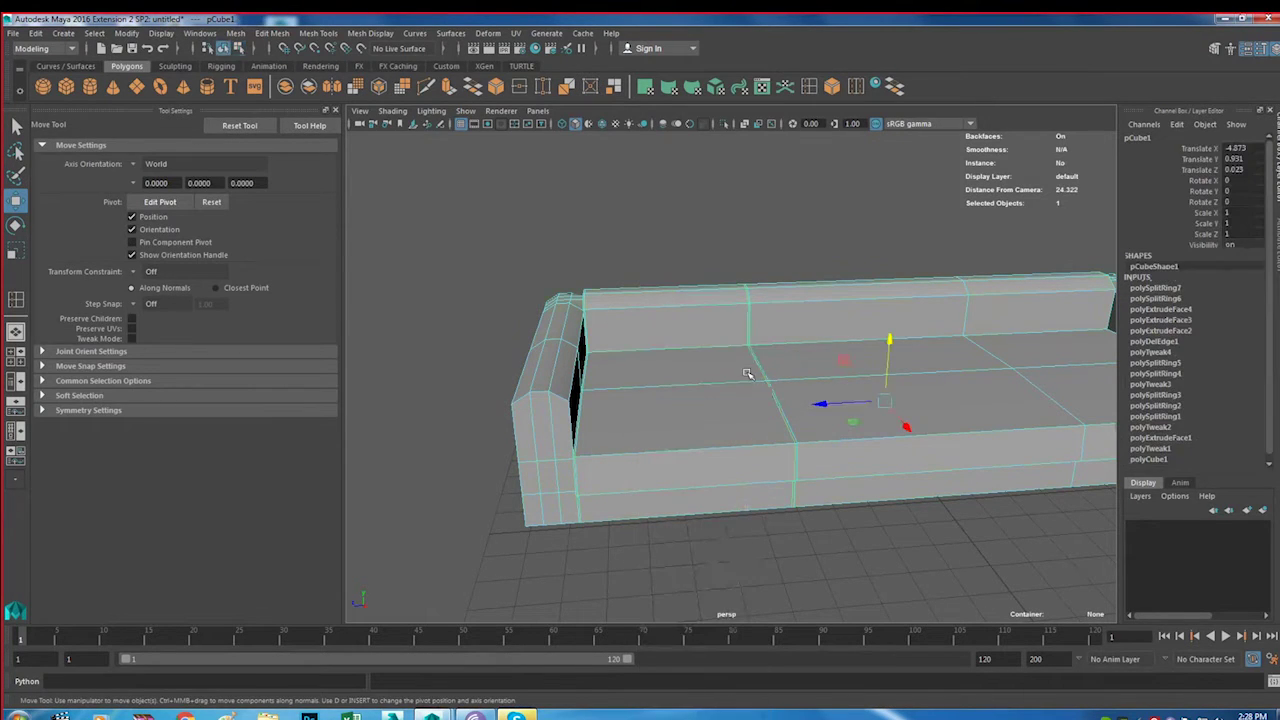
{"action": "left_click", "coordinate": [691, 231]}
{"action": "left_click", "coordinate": [699, 354]}
{"action": "key", "text": "3"}
{"action": "left_click", "coordinate": [768, 216]}
{"action": "left_click_drag", "start_coordinate": [724, 427], "coordinate": [680, 423], "text": "alt"}
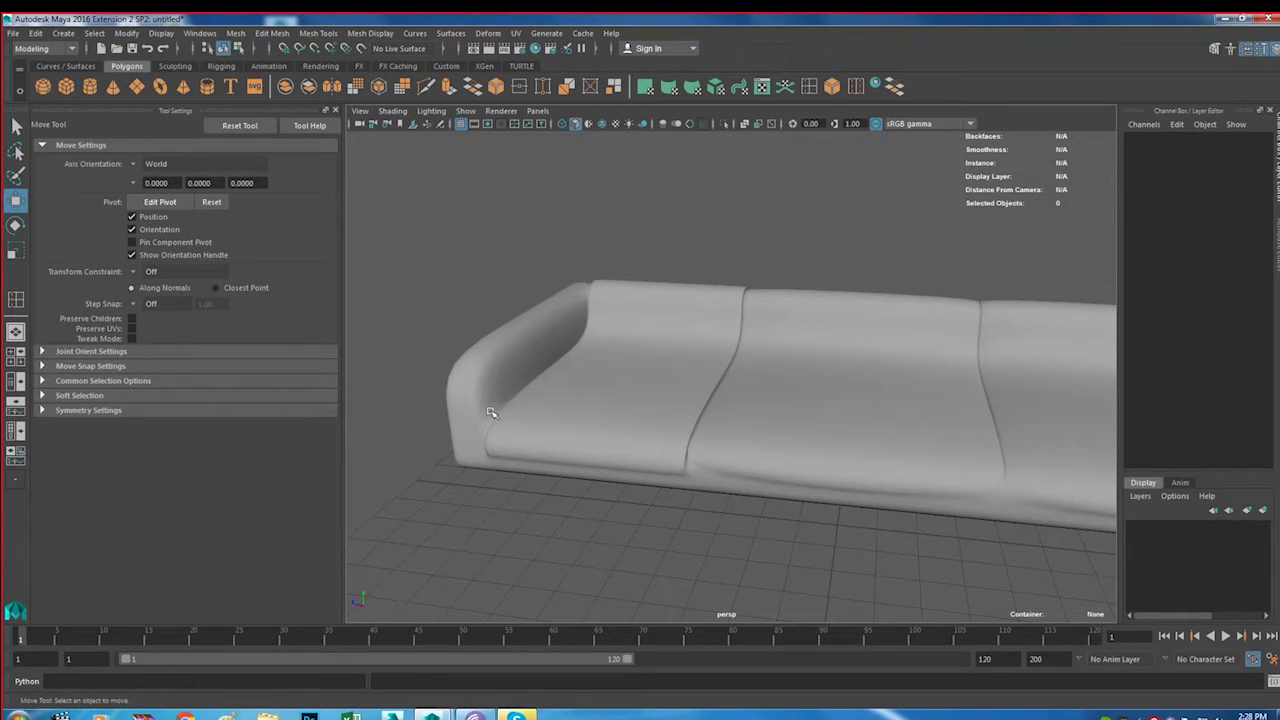
{"action": "mouse_move", "coordinate": [723, 466]}
{"action": "left_mouse_down", "text": "alt"}
{"action": "mouse_move", "coordinate": [803, 460]}
{"action": "mouse_move", "coordinate": [731, 437]}
{"action": "left_mouse_up", "text": "alt"}
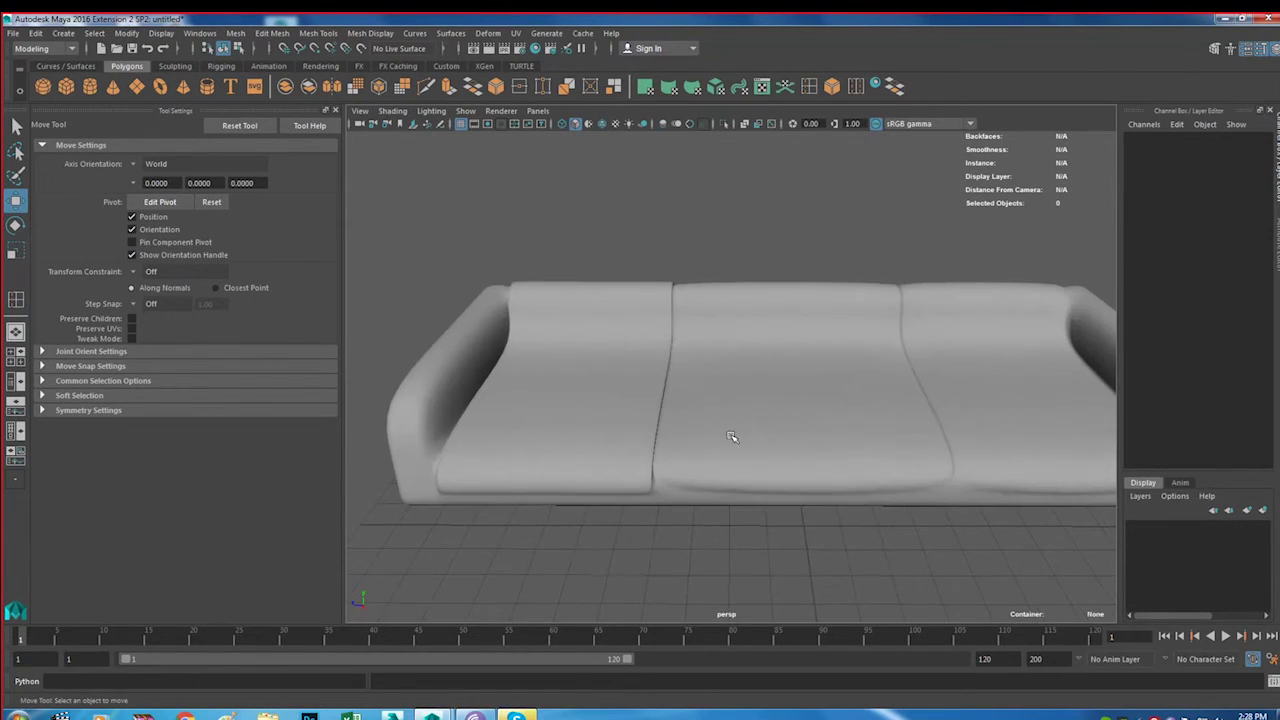
{"action": "left_click", "coordinate": [789, 410]}
{"action": "key", "text": "1"}
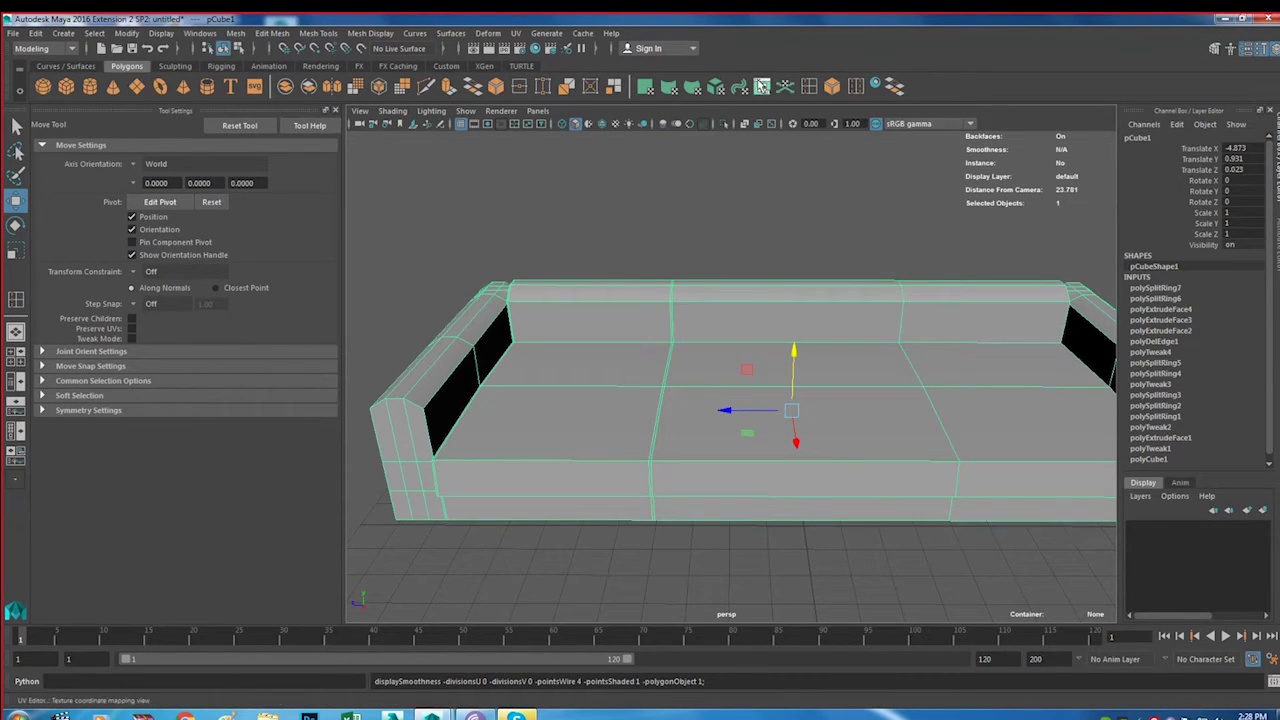
{"action": "left_click", "coordinate": [810, 88]}
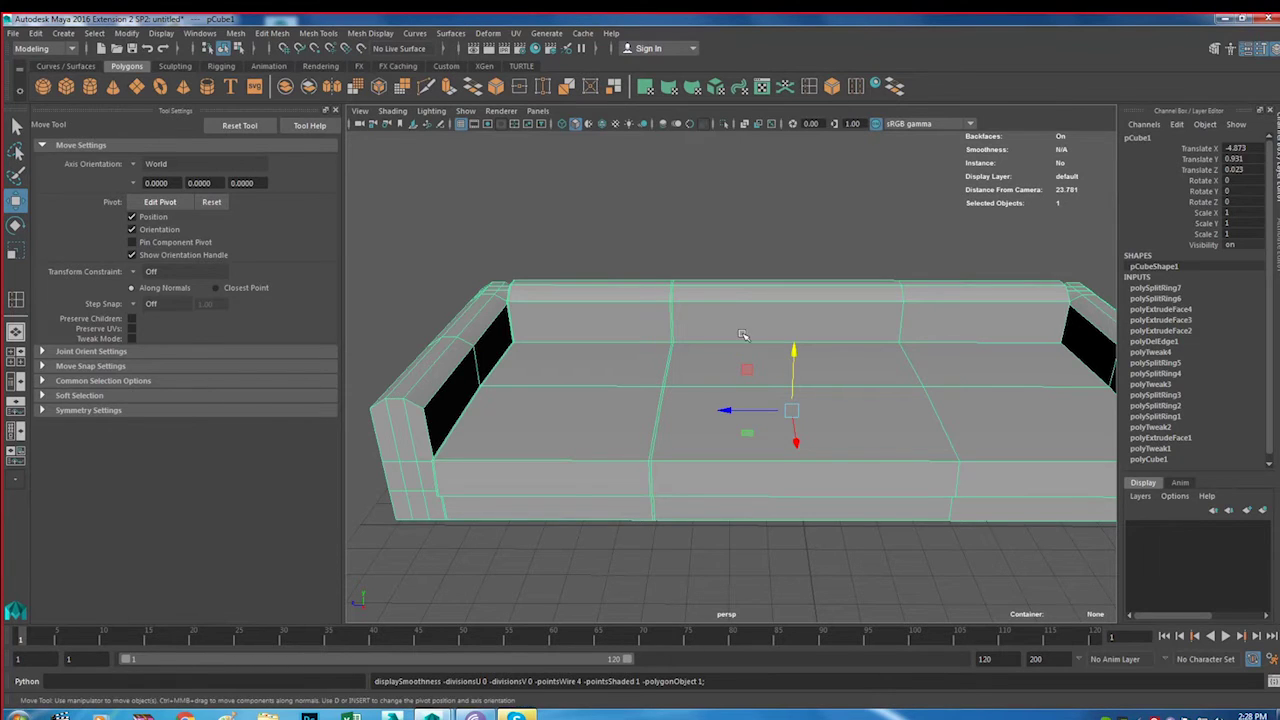
Insert edge loops beside the middle seam, right seam and right arm, then return to object mode
{"action": "left_click_drag", "start_coordinate": [766, 387], "coordinate": [728, 402]}
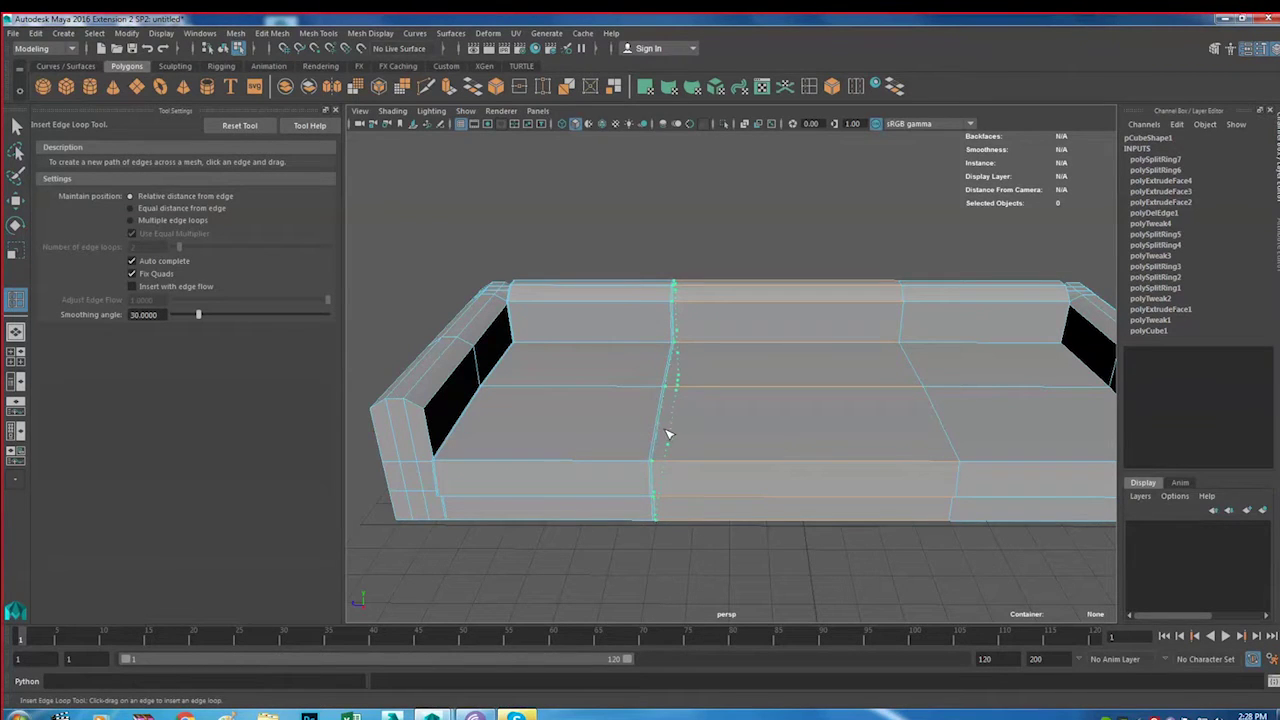
{"action": "left_click_drag", "start_coordinate": [668, 434], "coordinate": [670, 432]}
{"action": "left_click_drag", "start_coordinate": [931, 386], "coordinate": [921, 388]}
{"action": "middle_click_drag", "start_coordinate": [921, 388], "coordinate": [674, 394], "text": "alt"}
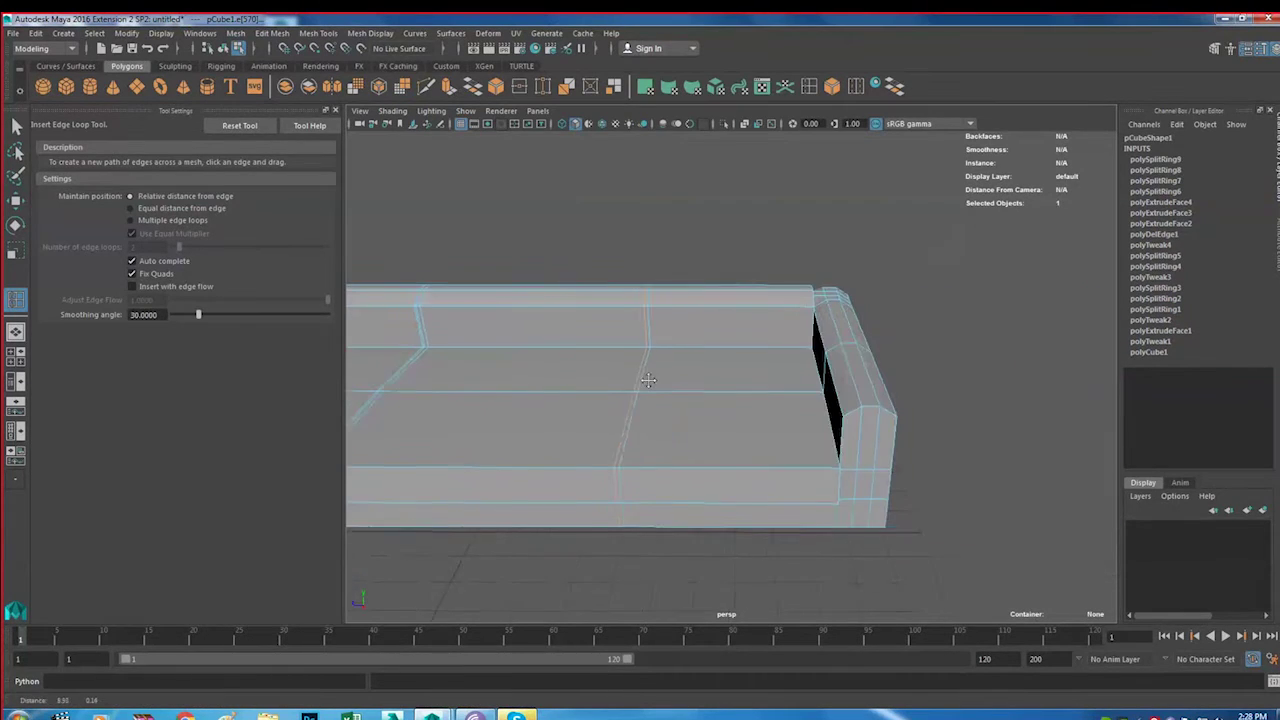
{"action": "left_click_drag", "start_coordinate": [674, 394], "coordinate": [628, 407]}
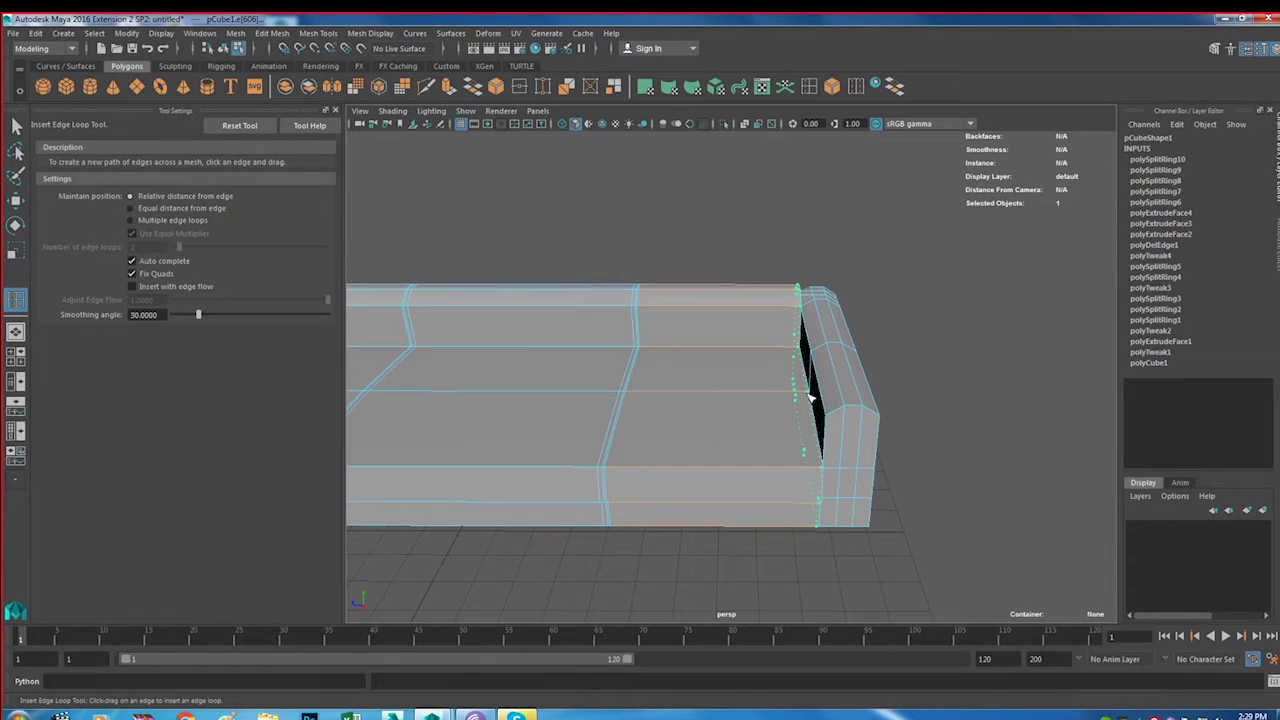
{"action": "left_click", "coordinate": [810, 398]}
{"action": "scroll", "coordinate": [815, 380], "scroll_direction": "down", "scroll_amount": 3}
{"action": "scroll", "coordinate": [780, 378], "scroll_direction": "down", "scroll_amount": 3}
{"action": "left_click_drag", "start_coordinate": [734, 394], "coordinate": [581, 440], "text": "alt"}
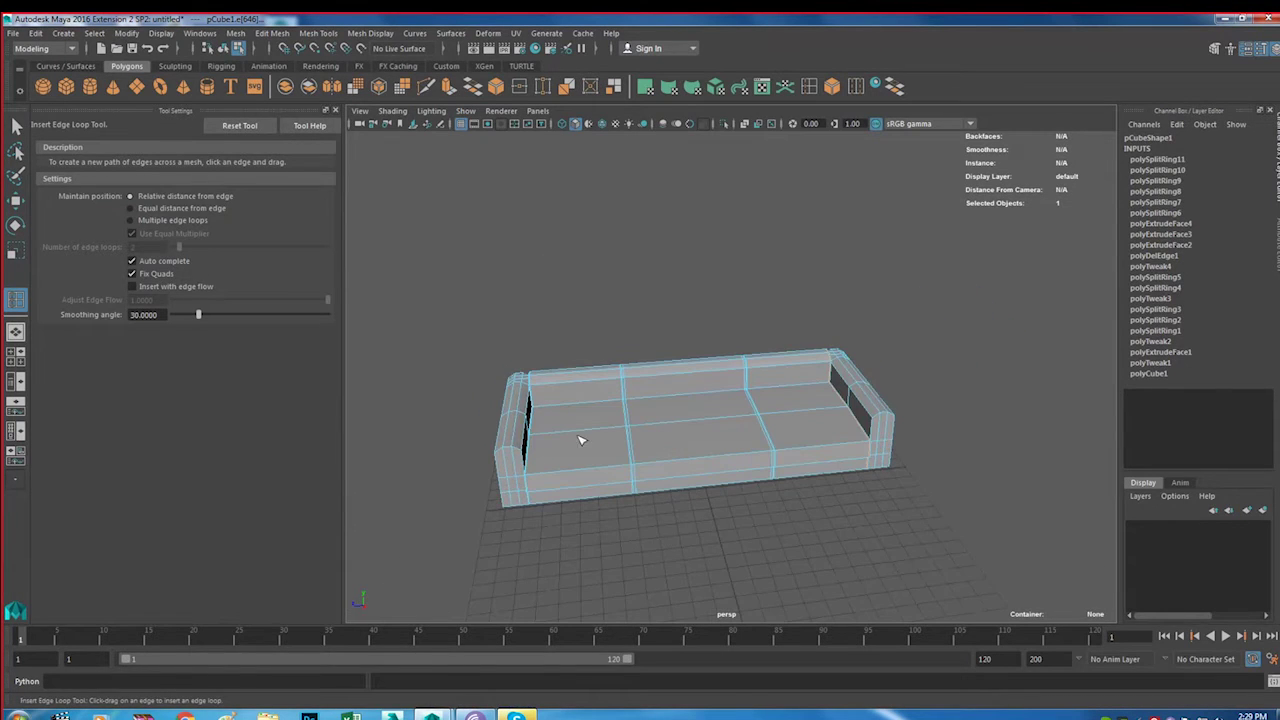
{"action": "key", "text": "w"}
{"action": "right_click_drag", "start_coordinate": [677, 428], "coordinate": [723, 327]}
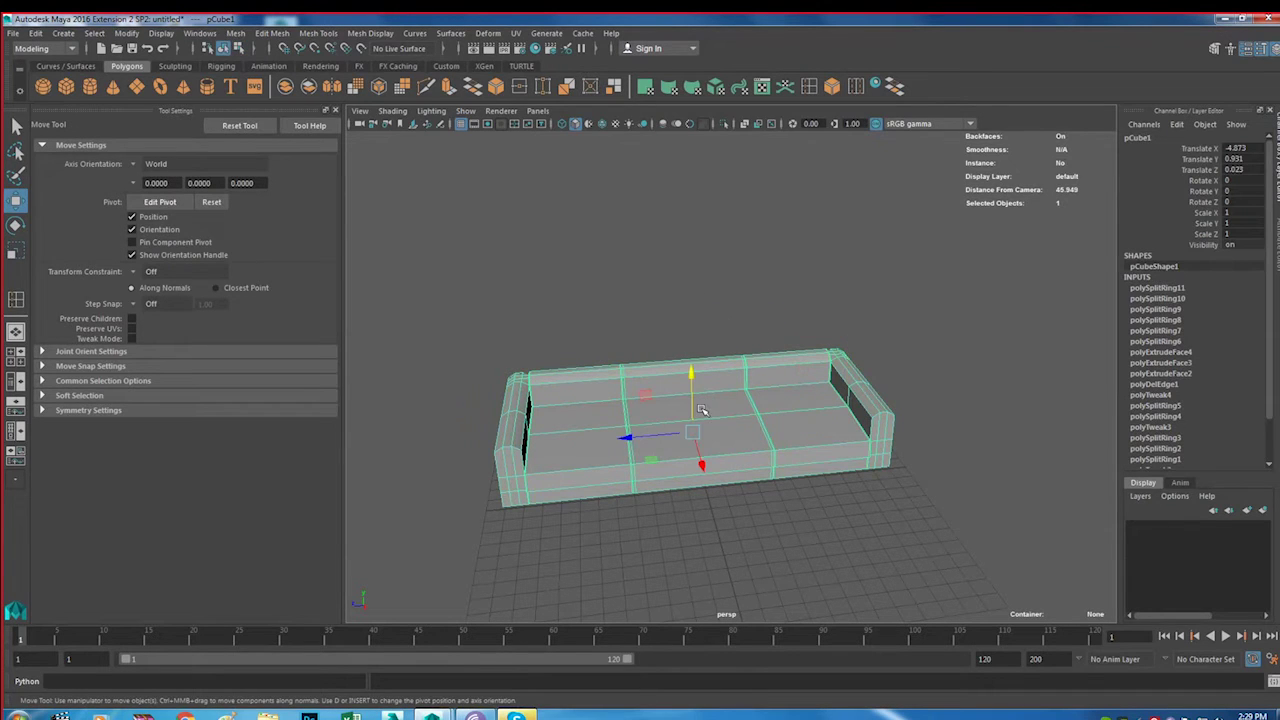
Turn on smooth preview, orbit around the sofa from several angles and select the whole mesh
{"action": "key", "text": "3"}
{"action": "middle_click_drag", "start_coordinate": [735, 407], "coordinate": [835, 400], "text": "alt"}
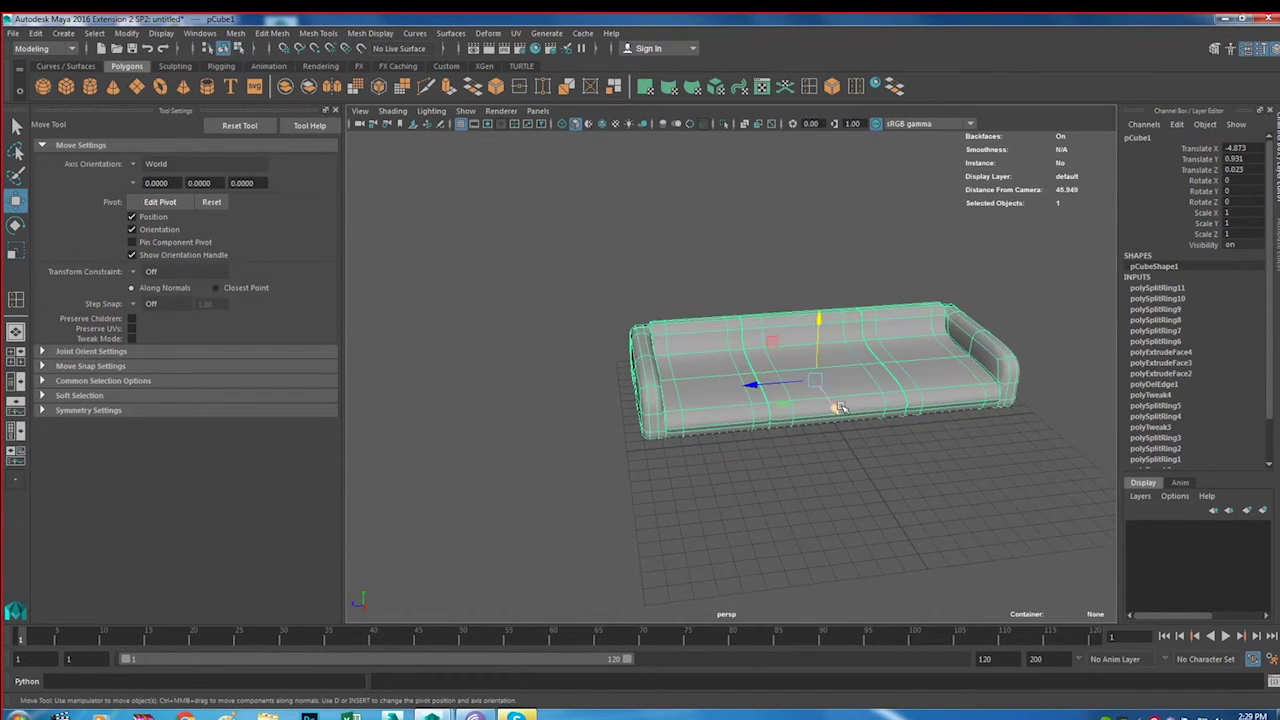
{"action": "scroll", "coordinate": [795, 413], "scroll_direction": "up", "scroll_amount": 4}
{"action": "scroll", "coordinate": [795, 413], "scroll_direction": "up", "scroll_amount": 2}
{"action": "left_click", "coordinate": [714, 531]}
{"action": "scroll", "coordinate": [737, 449], "scroll_direction": "down", "scroll_amount": 4}
{"action": "mouse_move", "coordinate": [737, 449]}
{"action": "left_mouse_down", "text": "alt"}
{"action": "mouse_move", "coordinate": [685, 450]}
{"action": "mouse_move", "coordinate": [620, 317]}
{"action": "left_mouse_up", "text": "alt"}
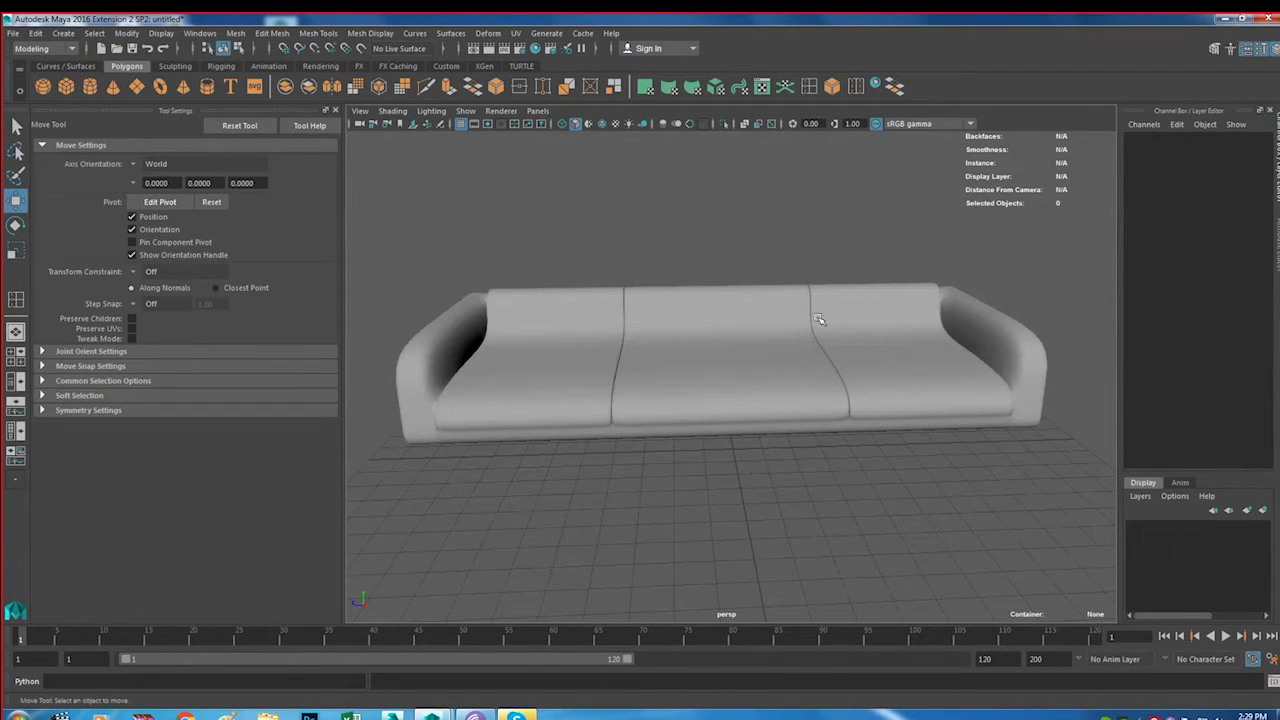
{"action": "mouse_move", "coordinate": [763, 435]}
{"action": "left_mouse_down", "text": "alt"}
{"action": "mouse_move", "coordinate": [746, 375]}
{"action": "mouse_move", "coordinate": [763, 334]}
{"action": "mouse_move", "coordinate": [700, 340]}
{"action": "left_mouse_up", "text": "alt"}
{"action": "mouse_move", "coordinate": [743, 400]}
{"action": "left_mouse_down", "text": "alt"}
{"action": "mouse_move", "coordinate": [680, 466]}
{"action": "mouse_move", "coordinate": [613, 442]}
{"action": "left_mouse_up", "text": "alt"}
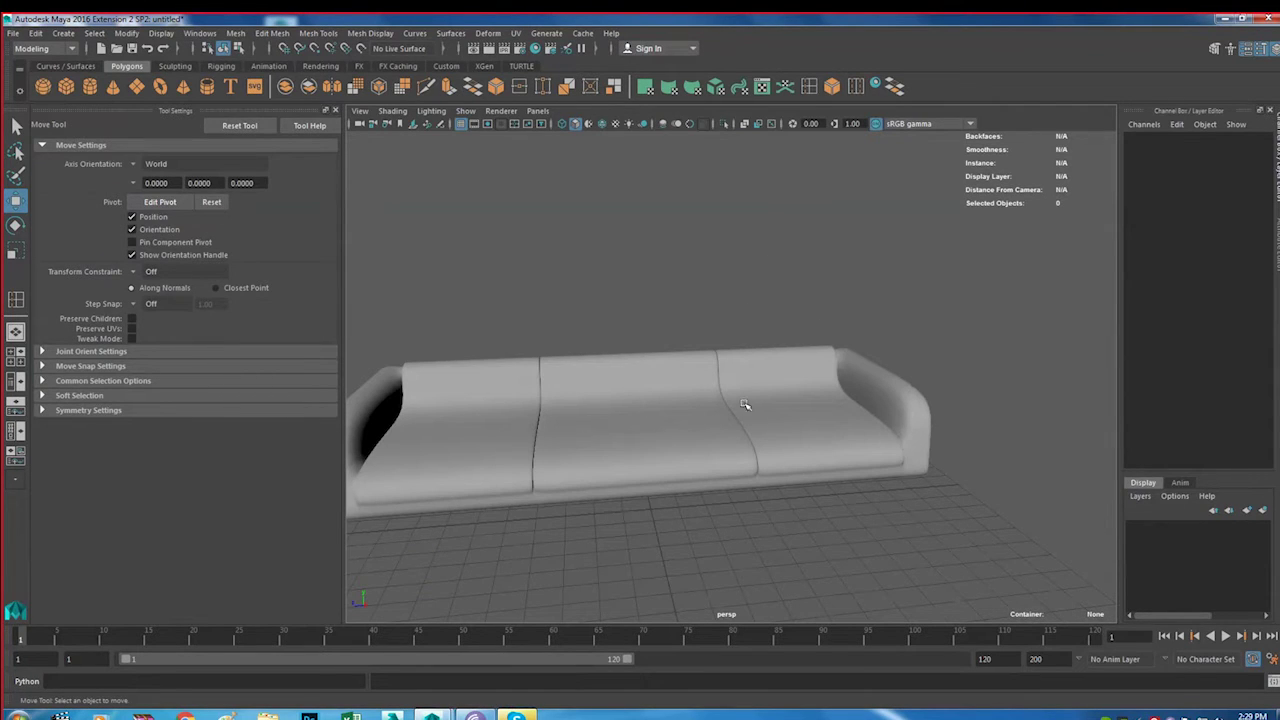
{"action": "left_click_drag", "start_coordinate": [718, 441], "coordinate": [737, 443], "text": "alt"}
{"action": "left_click", "coordinate": [652, 441]}
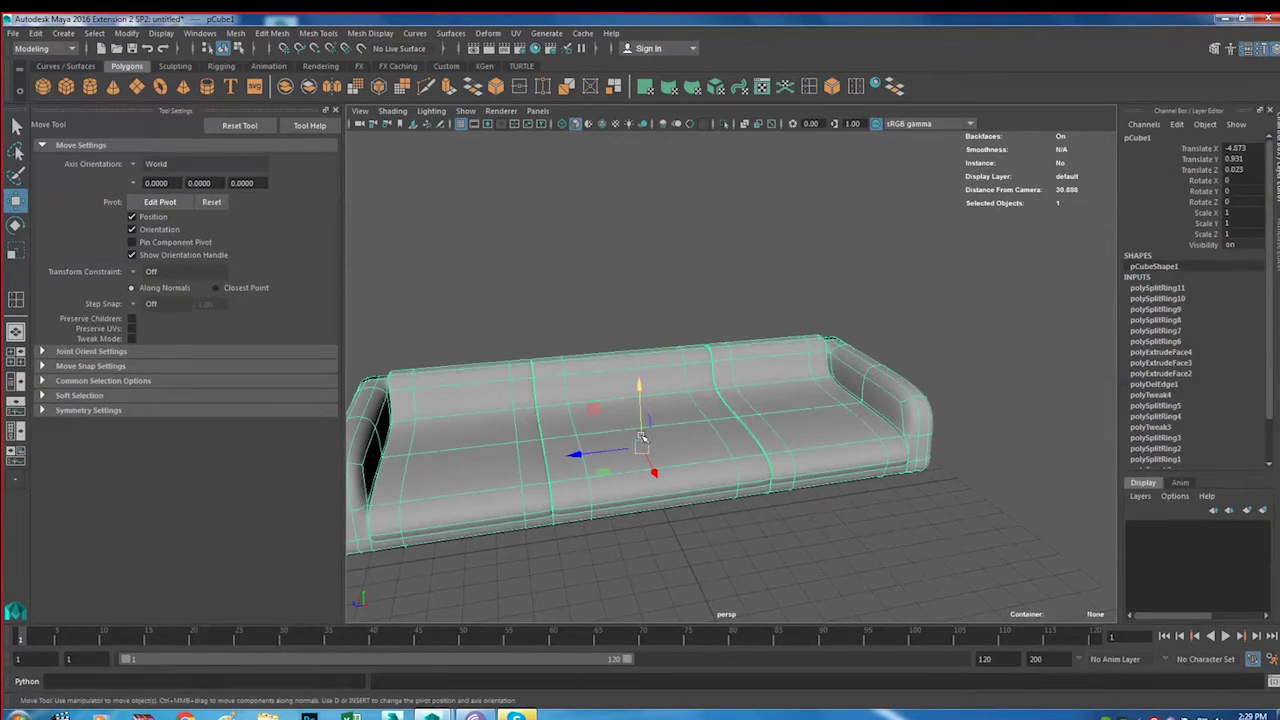
Zoom and tumble to inspect the seat edges, then activate the Insert Edge Loop Tool
{"action": "left_click_drag", "start_coordinate": [657, 443], "coordinate": [677, 423], "text": "alt"}
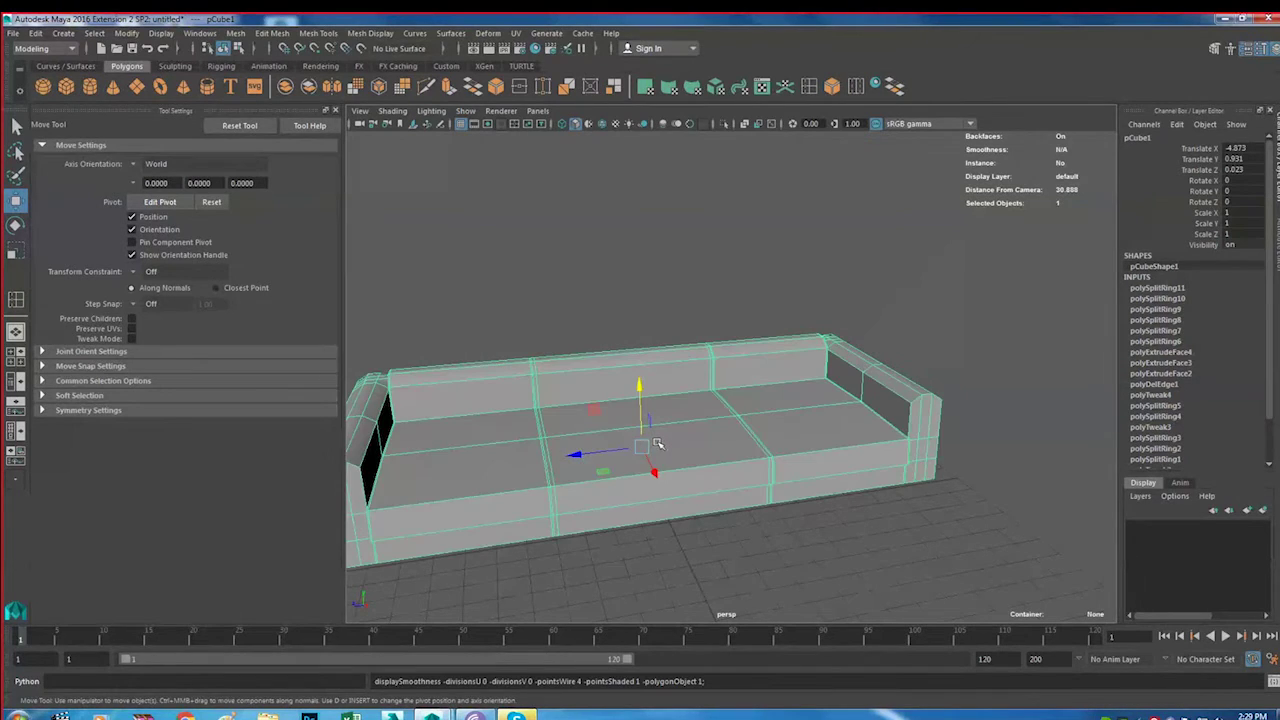
{"action": "scroll", "coordinate": [650, 400], "scroll_direction": "up", "scroll_amount": 2}
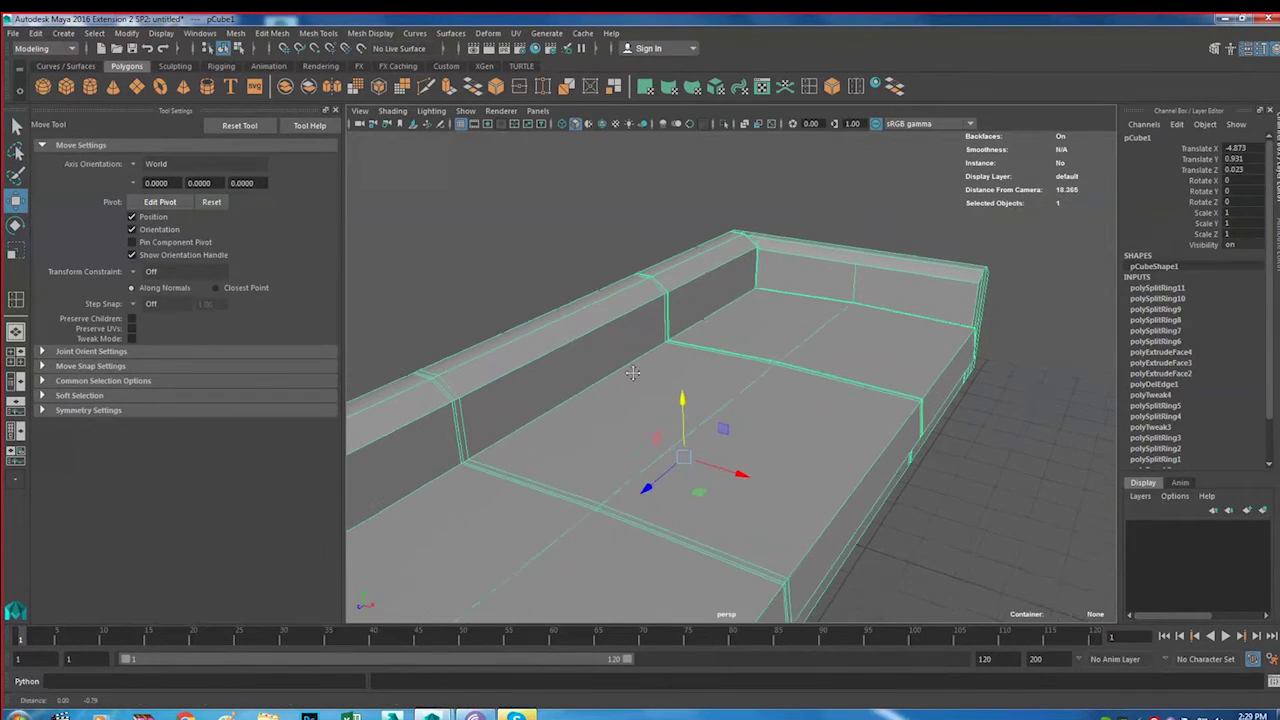
{"action": "scroll", "coordinate": [600, 371], "scroll_direction": "up", "scroll_amount": 2}
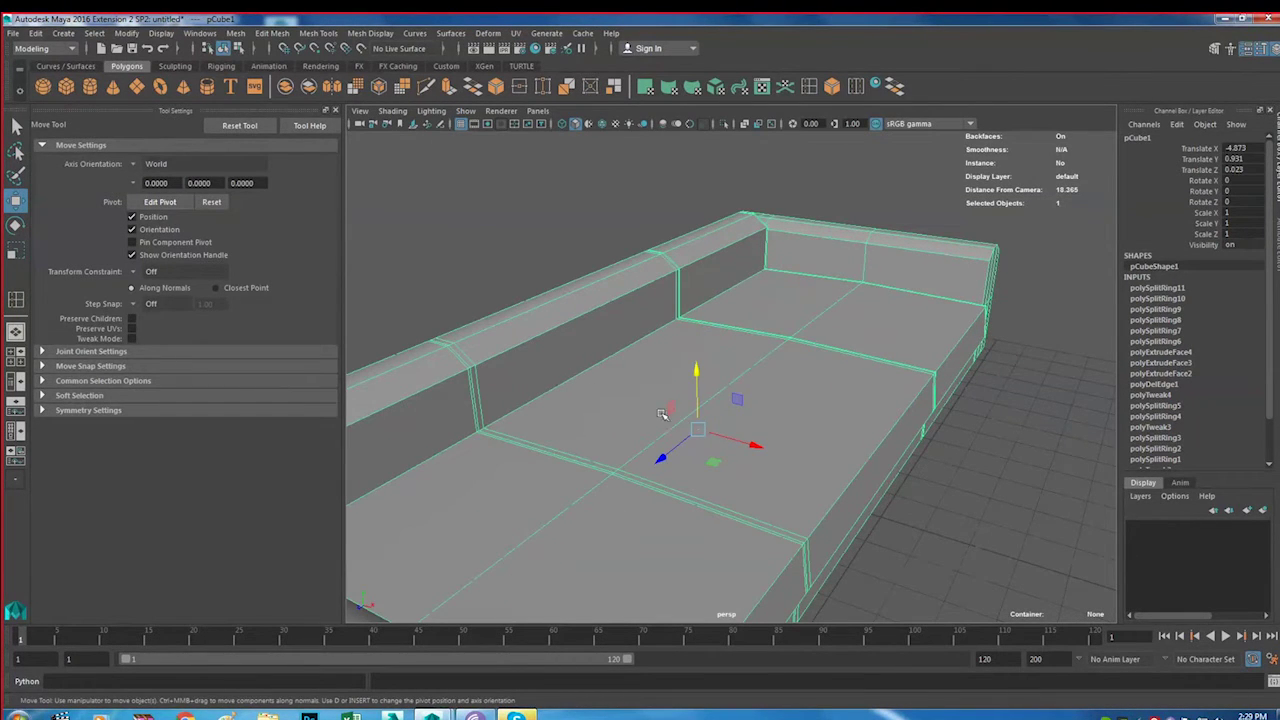
{"action": "middle_click_drag", "start_coordinate": [645, 413], "coordinate": [705, 411], "text": "alt"}
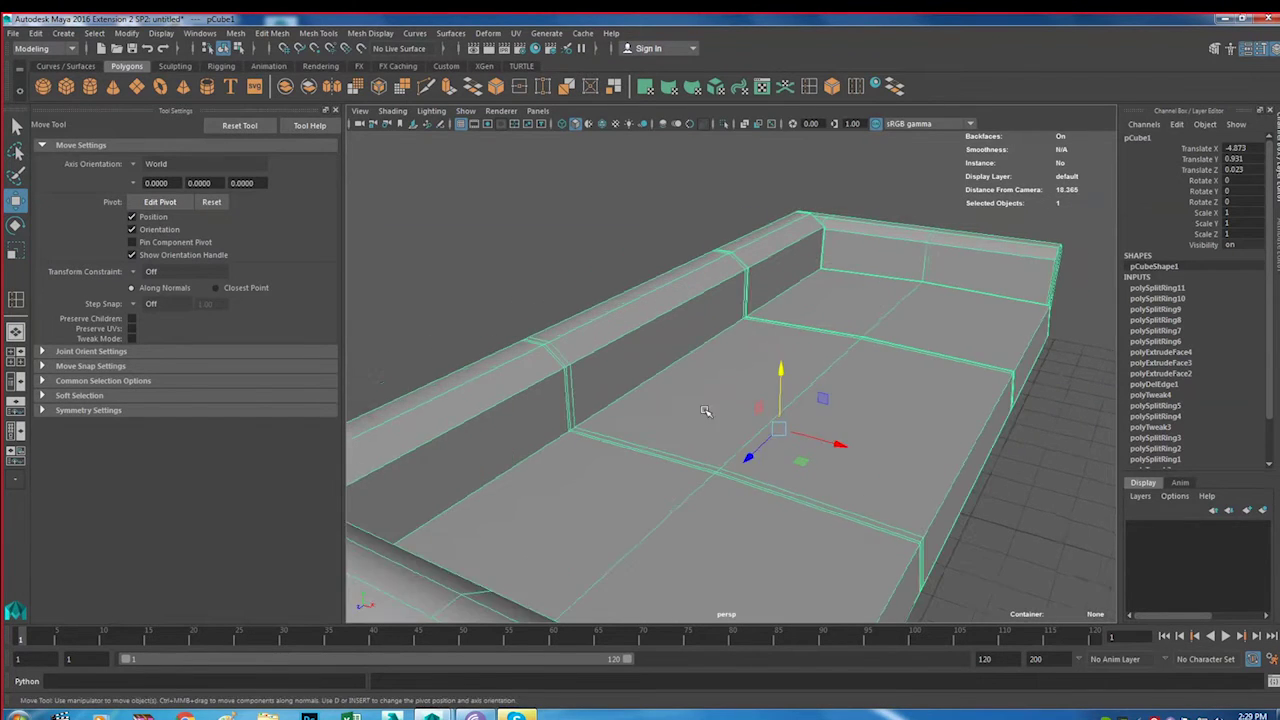
{"action": "left_click_drag", "start_coordinate": [705, 411], "coordinate": [626, 404], "text": "alt"}
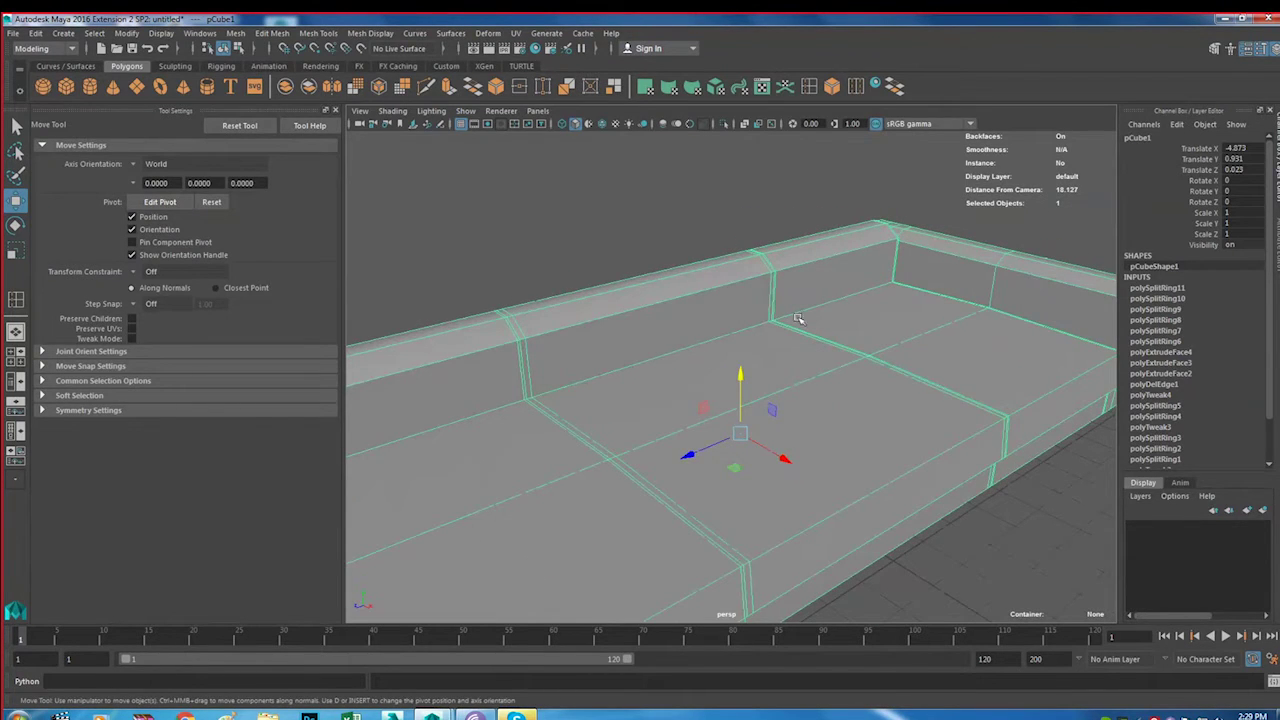
{"action": "middle_click_drag", "start_coordinate": [838, 356], "coordinate": [862, 366], "text": "alt"}
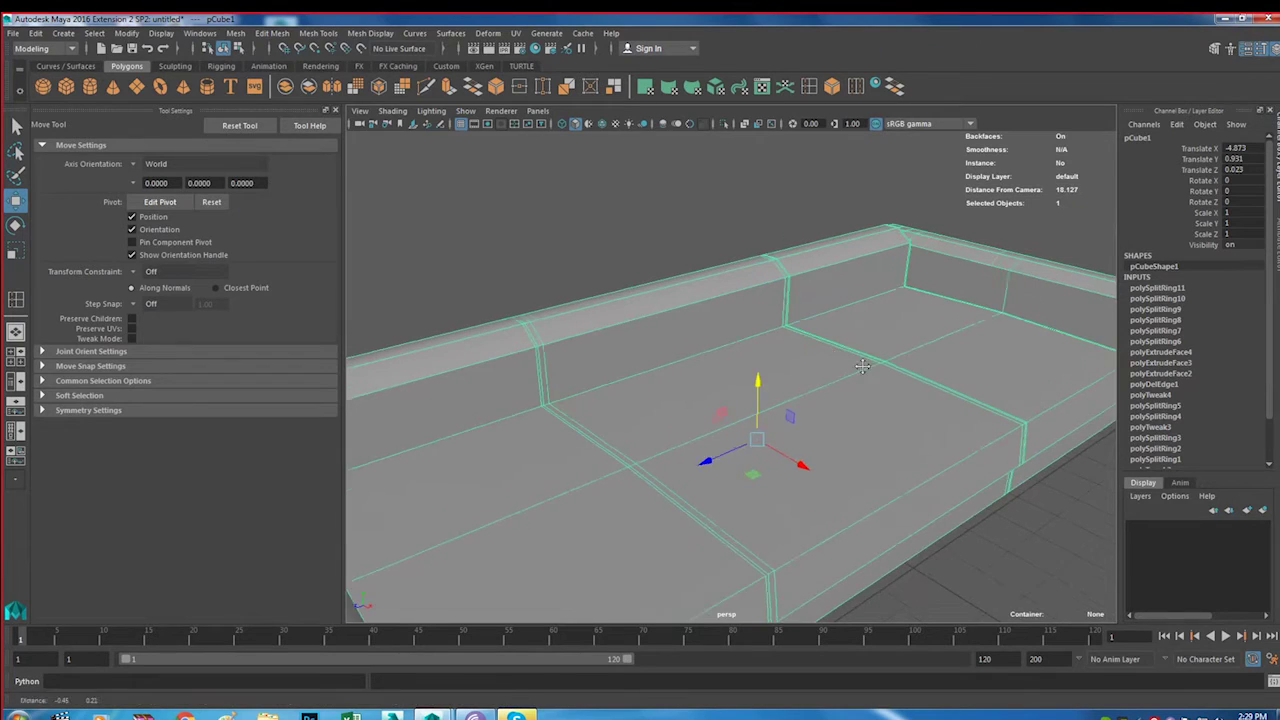
{"action": "scroll", "coordinate": [862, 366], "scroll_direction": "down", "scroll_amount": 3}
{"action": "scroll", "coordinate": [800, 380], "scroll_direction": "down", "scroll_amount": 1}
{"action": "scroll", "coordinate": [787, 387], "scroll_direction": "down", "scroll_amount": 2}
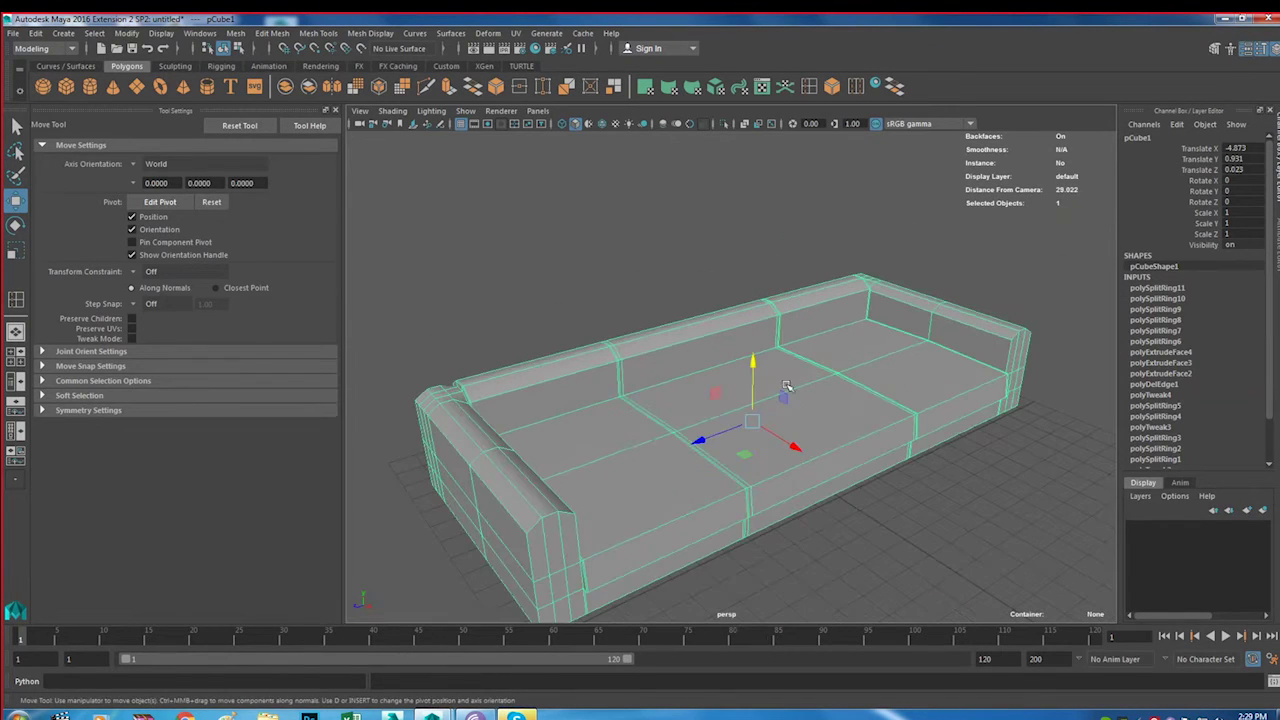
{"action": "left_click_drag", "start_coordinate": [787, 387], "coordinate": [740, 430], "text": "alt"}
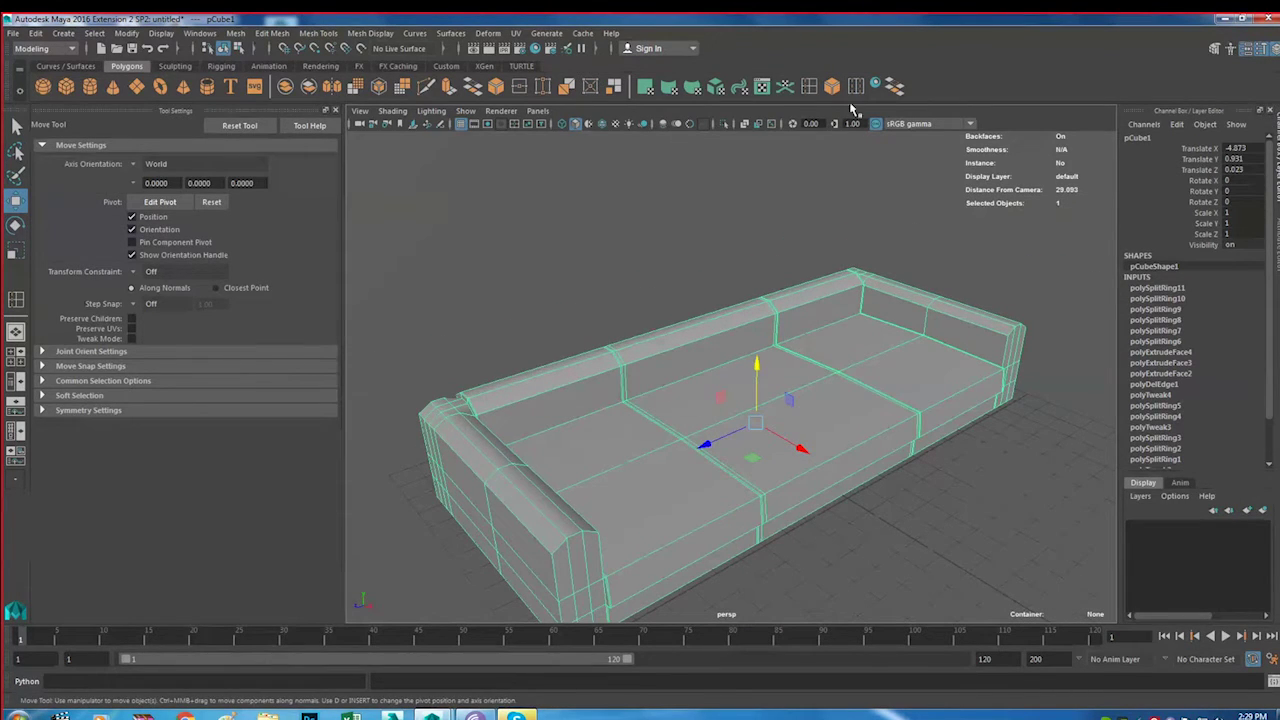
{"action": "left_click", "coordinate": [818, 89]}
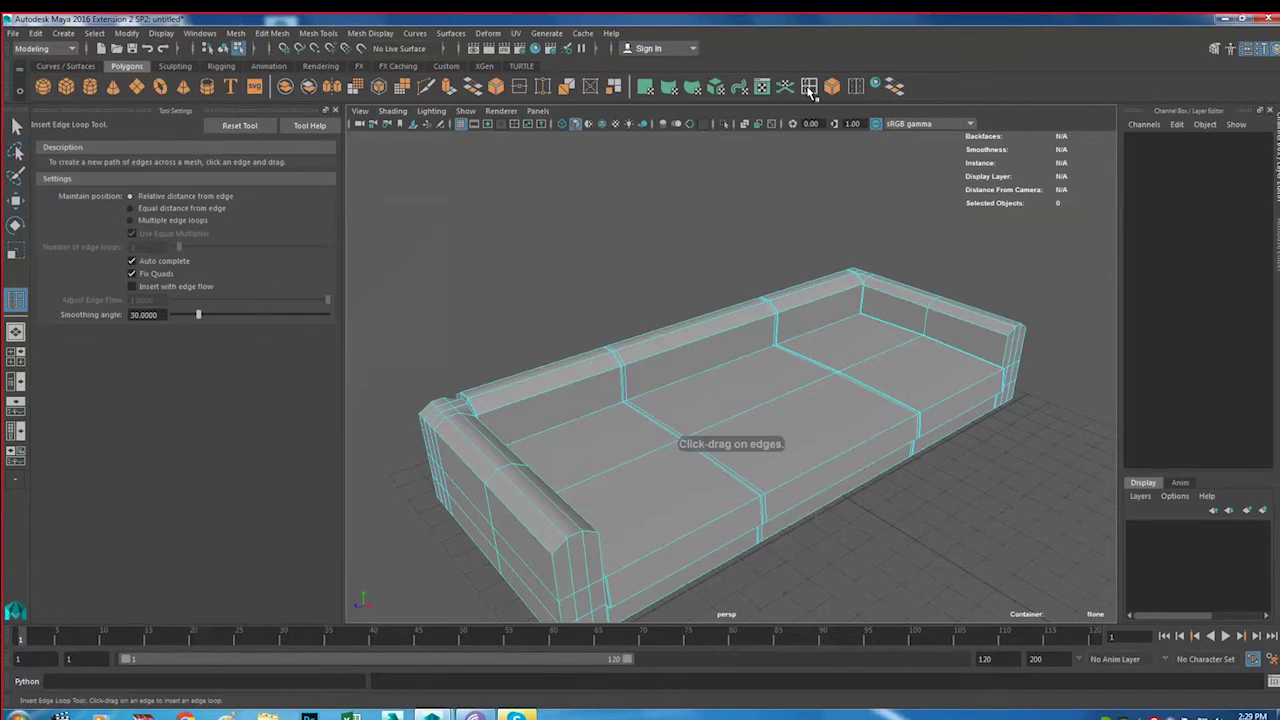
Insert an edge loop along the seat (polySplitRing12) and reselect the whole sofa
{"action": "left_click", "coordinate": [661, 425]}
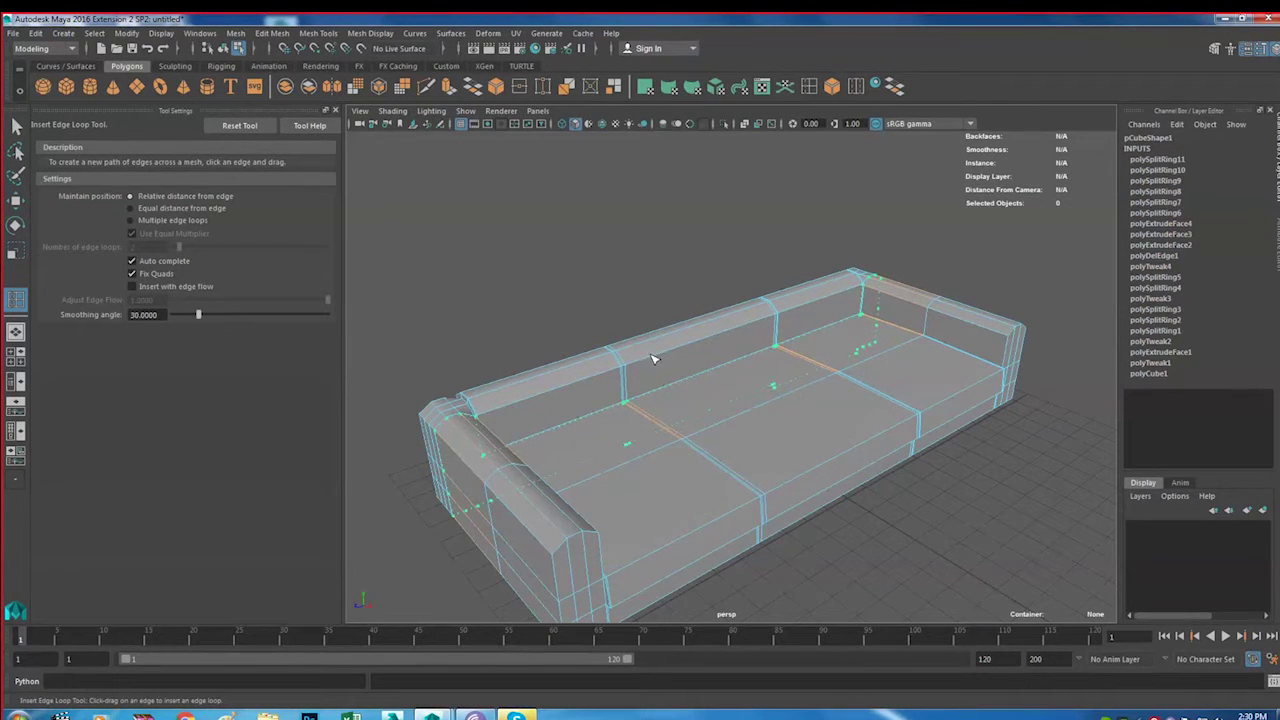
{"action": "left_click", "coordinate": [655, 358]}
{"action": "left_click_drag", "start_coordinate": [703, 457], "coordinate": [712, 480], "text": "alt"}
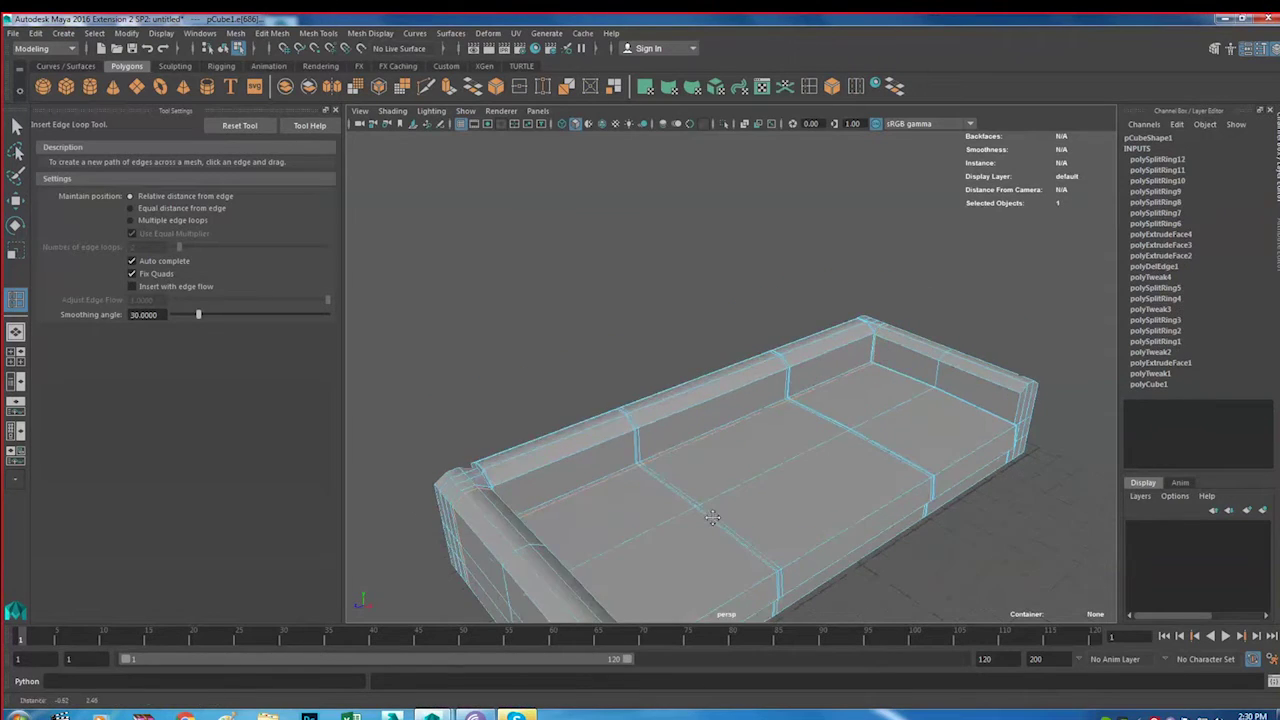
{"action": "scroll", "coordinate": [712, 480], "scroll_direction": "up", "scroll_amount": 5}
{"action": "scroll", "coordinate": [743, 463], "scroll_direction": "up", "scroll_amount": 1}
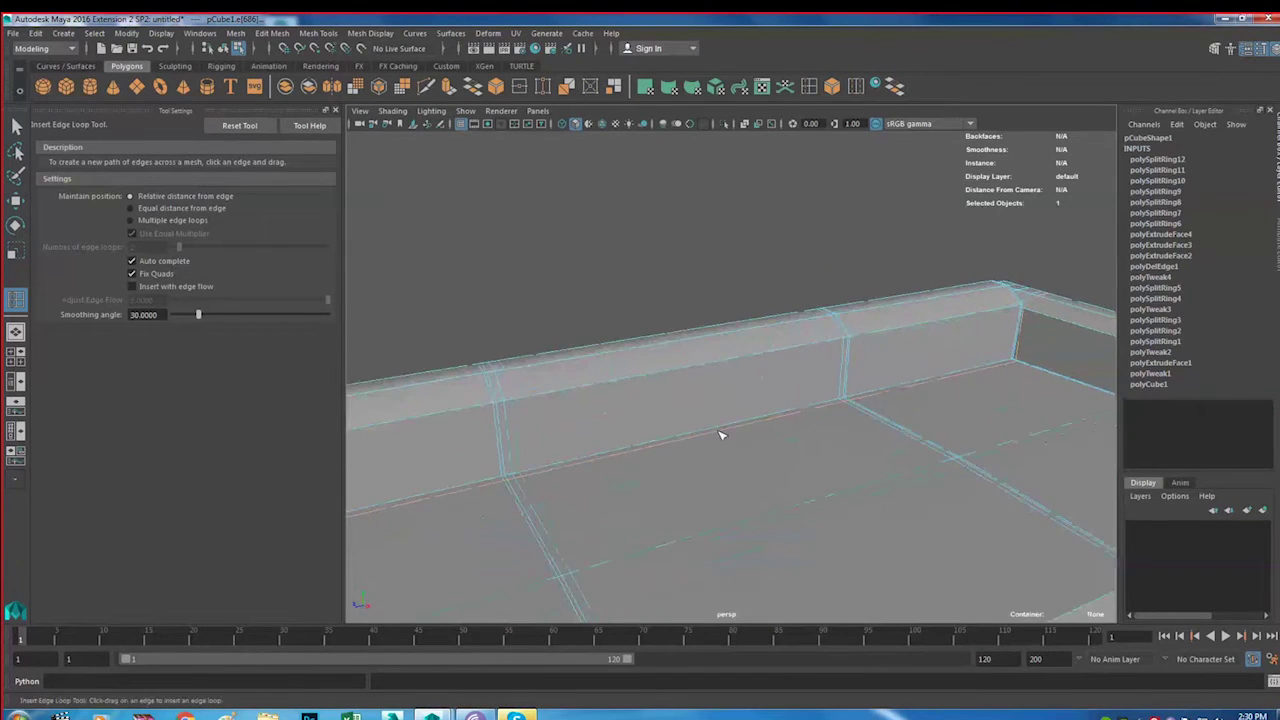
{"action": "scroll", "coordinate": [720, 434], "scroll_direction": "up", "scroll_amount": 1}
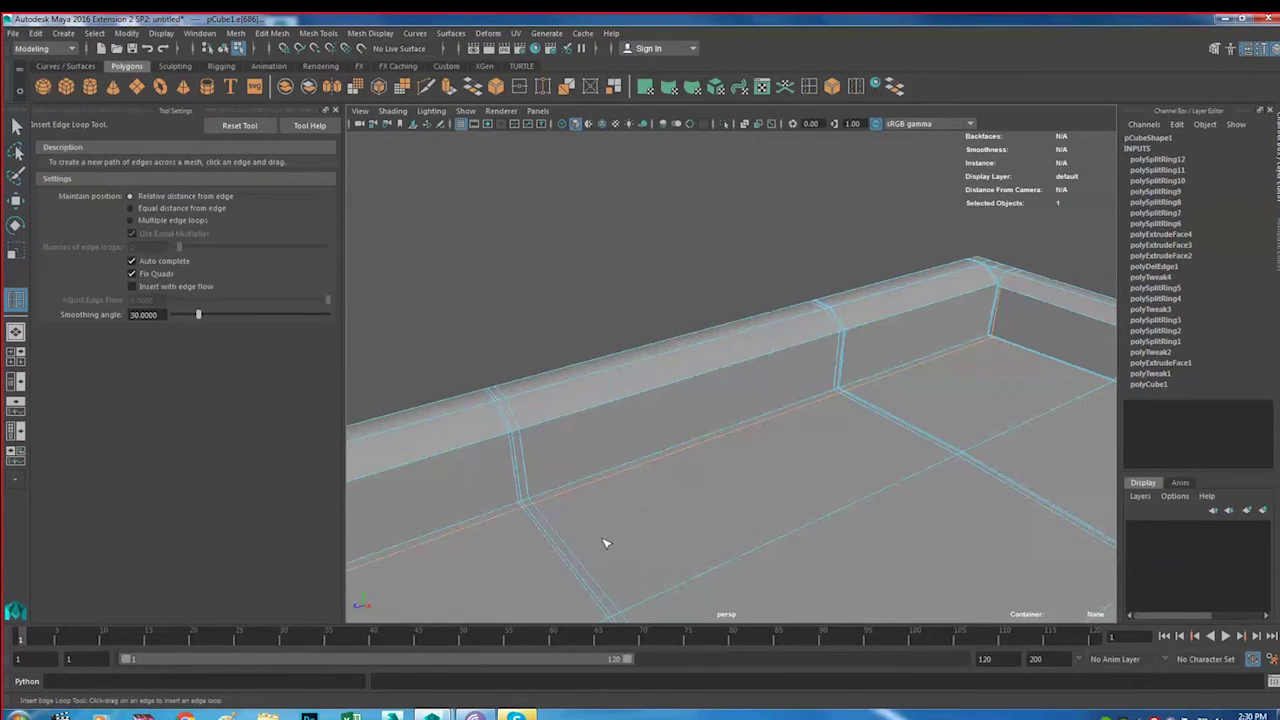
{"action": "scroll", "coordinate": [838, 507], "scroll_direction": "down", "scroll_amount": 1}
{"action": "scroll", "coordinate": [806, 471], "scroll_direction": "down", "scroll_amount": 4}
{"action": "scroll", "coordinate": [740, 445], "scroll_direction": "down", "scroll_amount": 1}
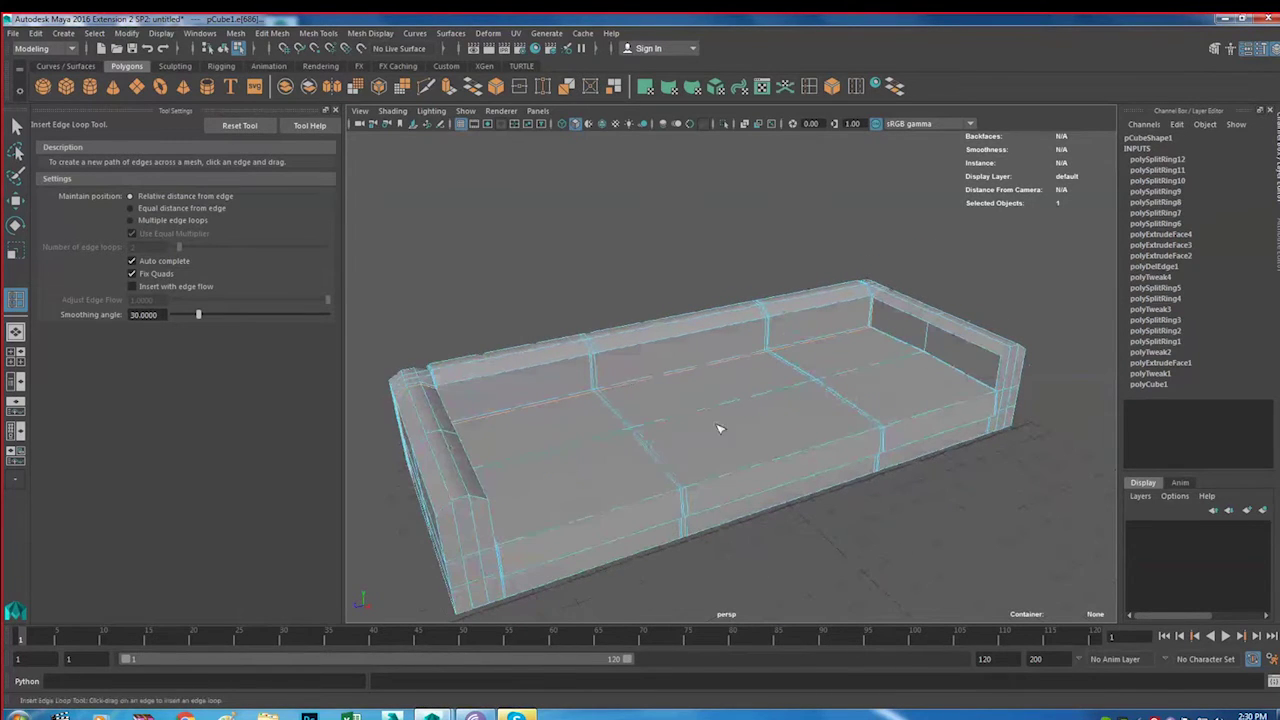
{"action": "left_click_drag", "start_coordinate": [849, 434], "coordinate": [857, 429], "text": "alt"}
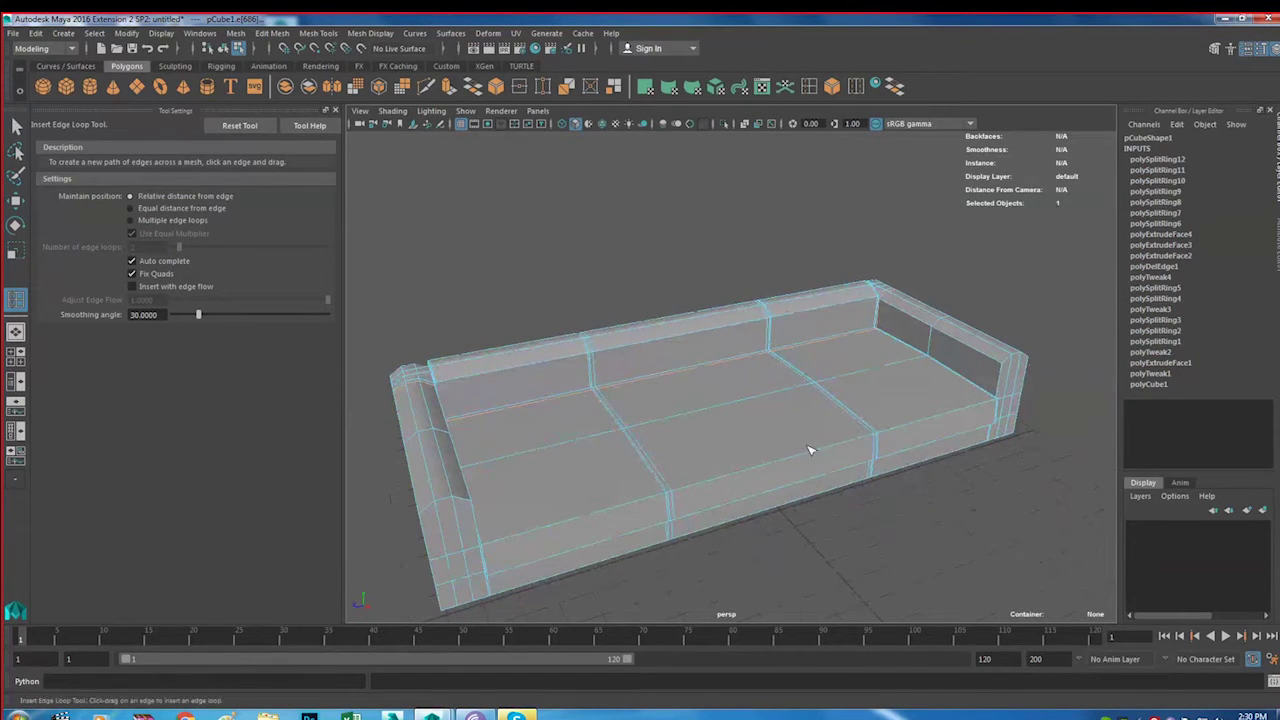
{"action": "right_click_drag", "start_coordinate": [790, 414], "coordinate": [826, 338]}
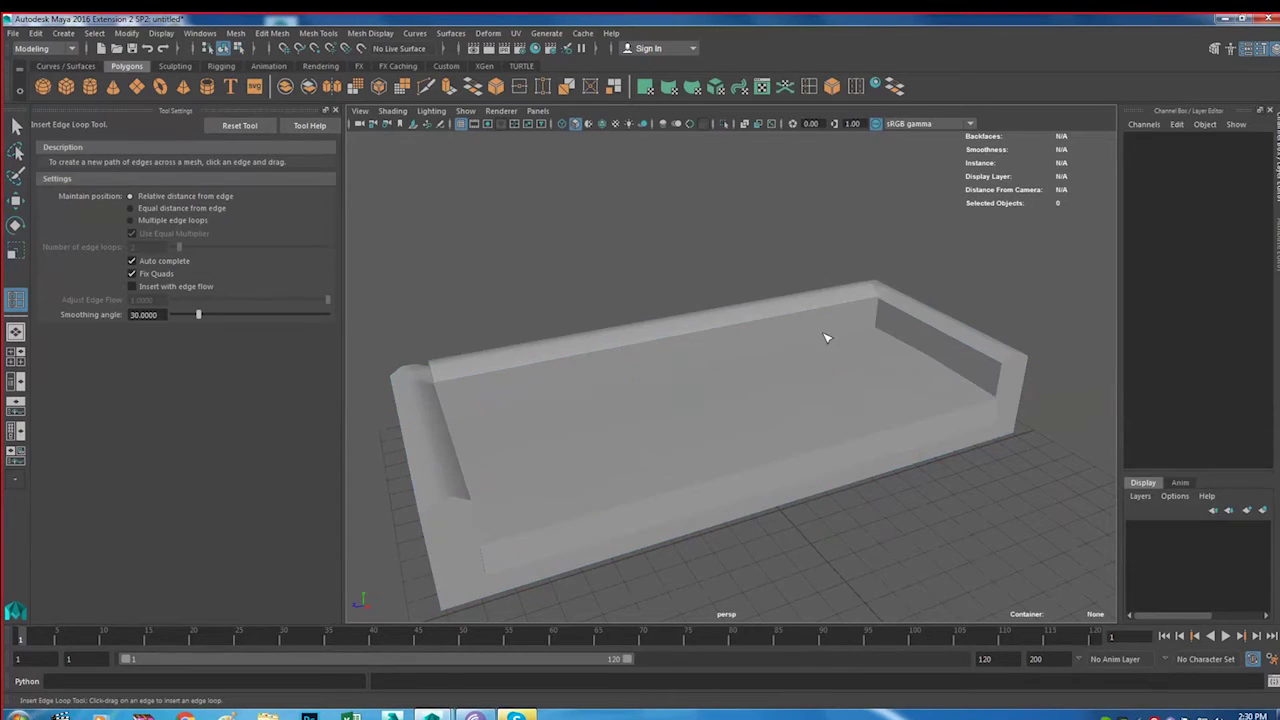
{"action": "left_click", "coordinate": [784, 458]}
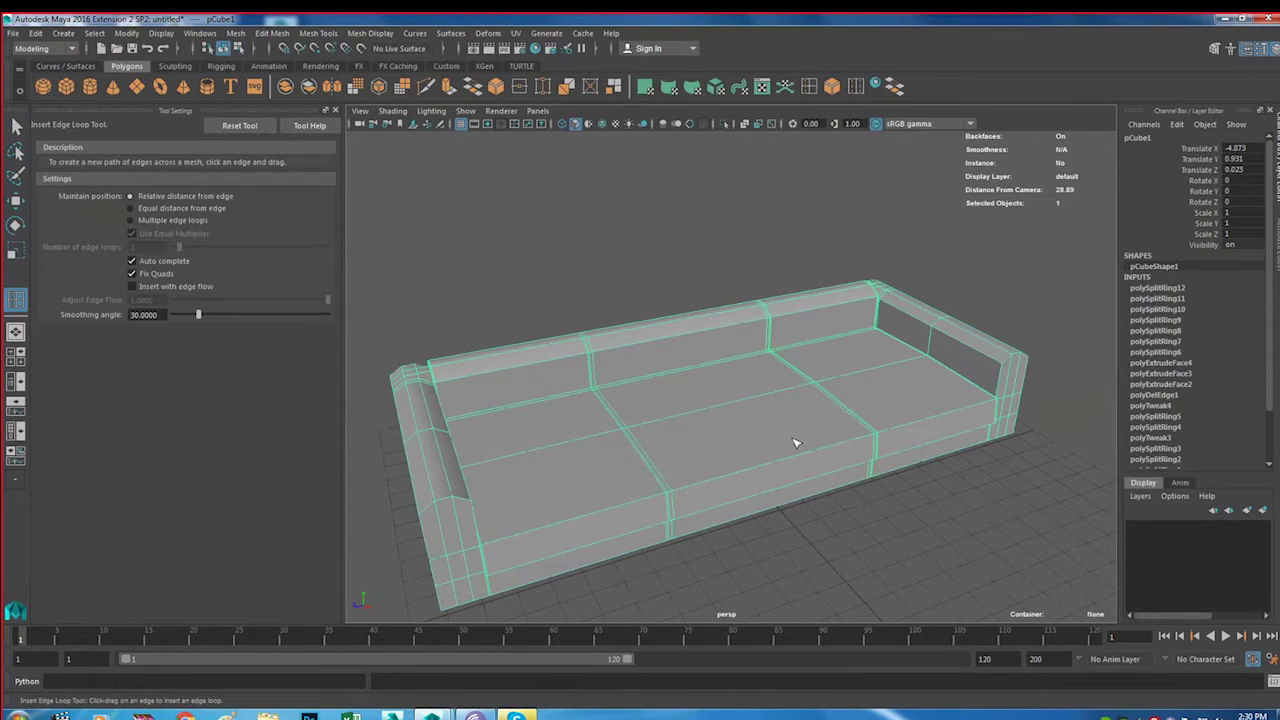
Preview the sofa smoothed and orbit around it from several angles
{"action": "key", "text": "3"}
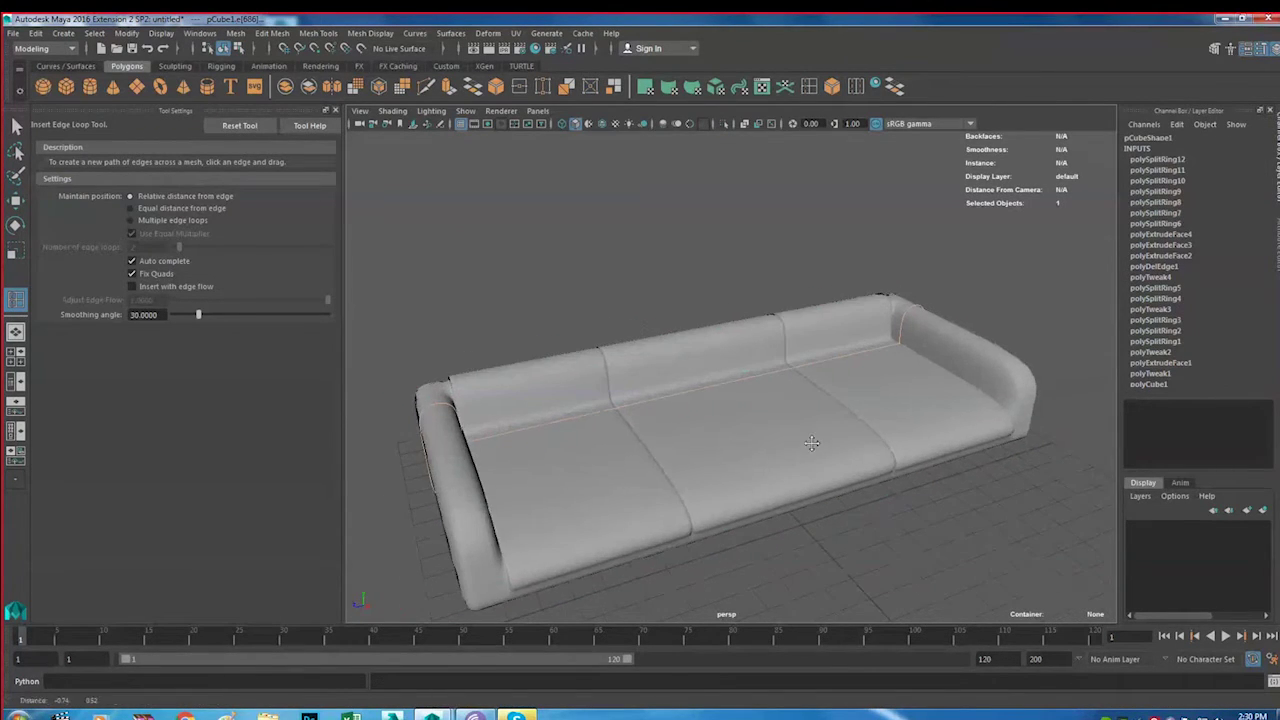
{"action": "left_click_drag", "start_coordinate": [800, 443], "coordinate": [803, 465], "text": "alt"}
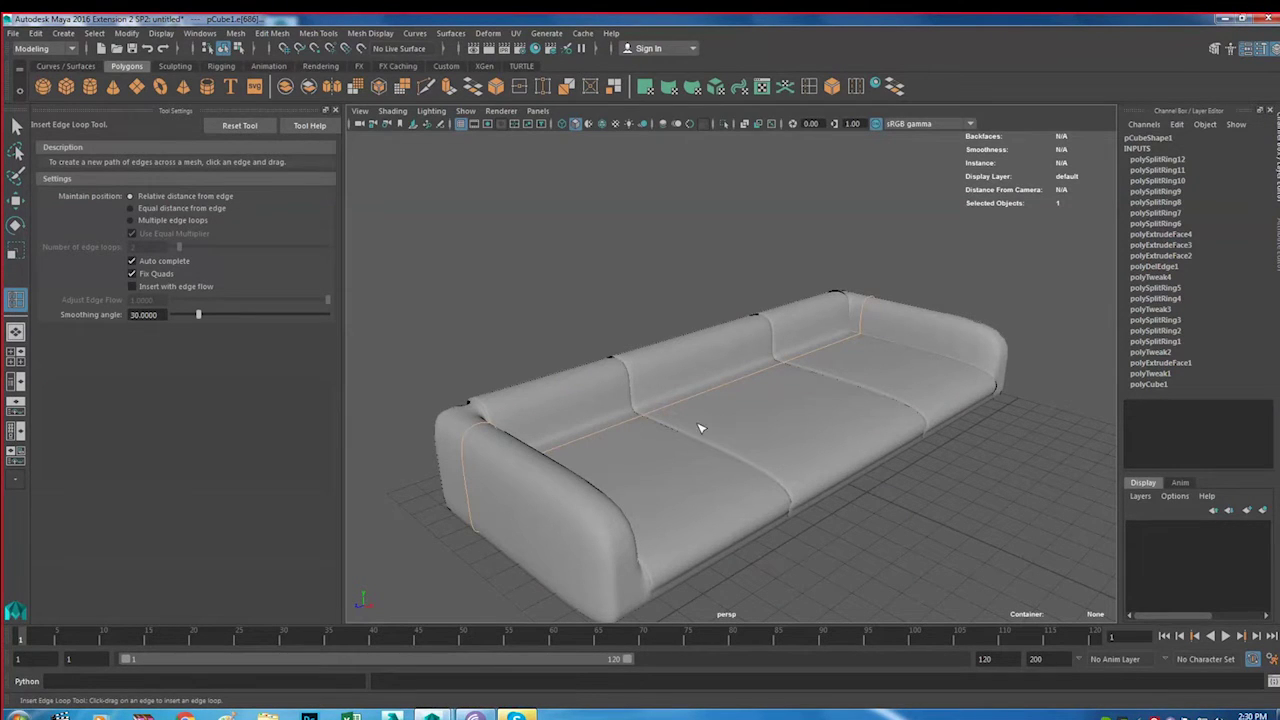
{"action": "mouse_move", "coordinate": [700, 422]}
{"action": "left_mouse_down", "text": "alt"}
{"action": "mouse_move", "coordinate": [860, 520]}
{"action": "mouse_move", "coordinate": [802, 484]}
{"action": "mouse_move", "coordinate": [808, 466]}
{"action": "mouse_move", "coordinate": [560, 516]}
{"action": "left_mouse_up", "text": "alt"}
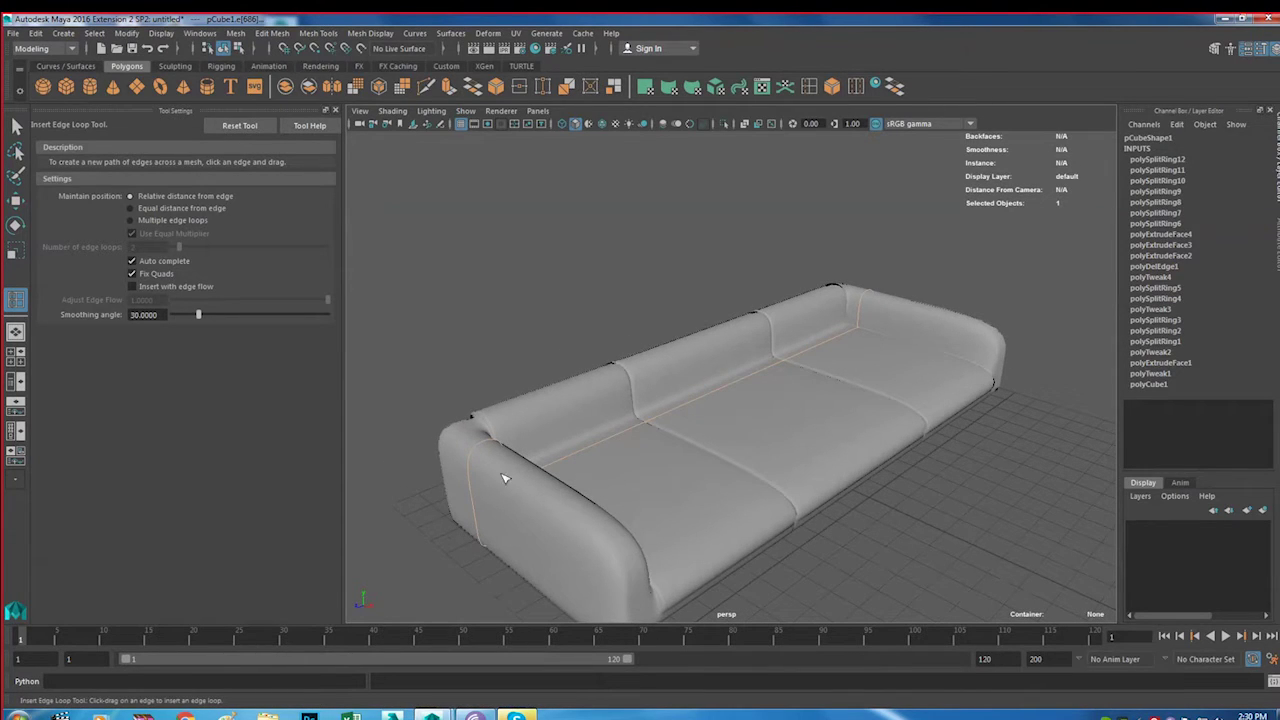
{"action": "mouse_move", "coordinate": [655, 565]}
{"action": "left_mouse_down", "text": "alt"}
{"action": "mouse_move", "coordinate": [650, 530]}
{"action": "mouse_move", "coordinate": [686, 514]}
{"action": "mouse_move", "coordinate": [737, 543]}
{"action": "mouse_move", "coordinate": [691, 538]}
{"action": "mouse_move", "coordinate": [780, 506]}
{"action": "mouse_move", "coordinate": [776, 524]}
{"action": "left_mouse_up", "text": "alt"}
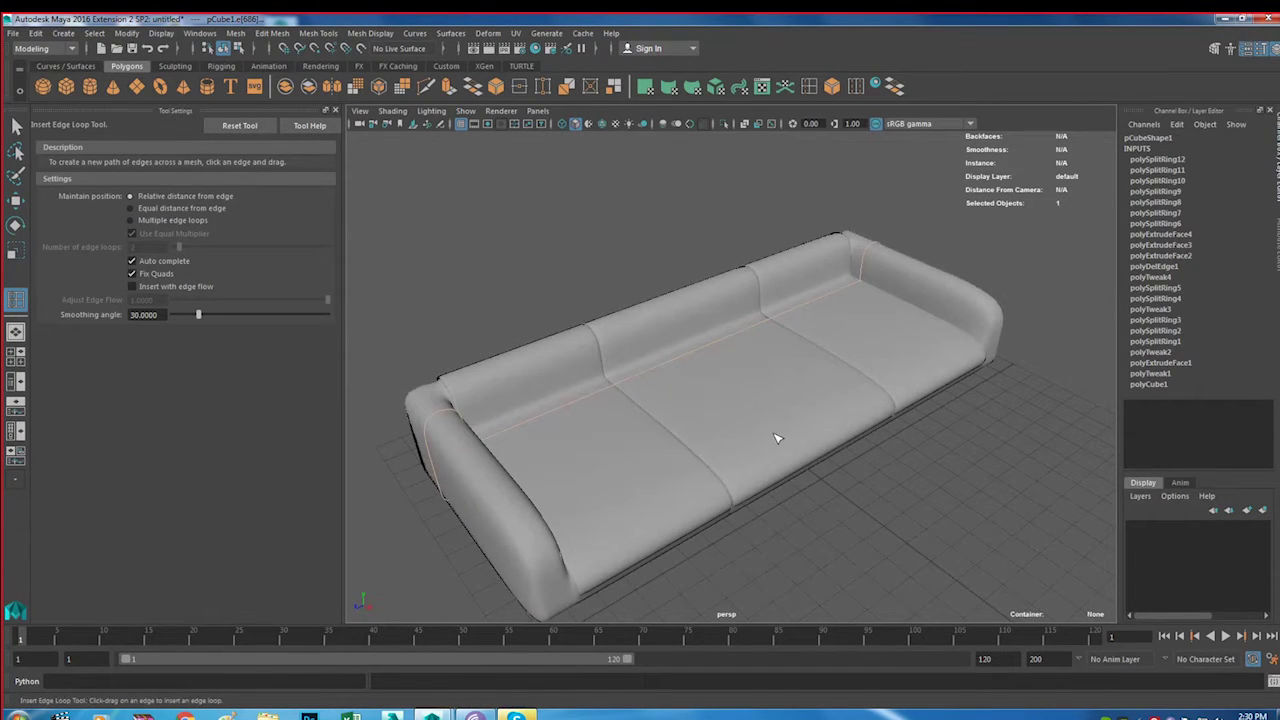
Switch to the Move Tool and return the sofa to its blocky base cage
{"action": "key", "text": "w"}
{"action": "key", "text": "F8"}
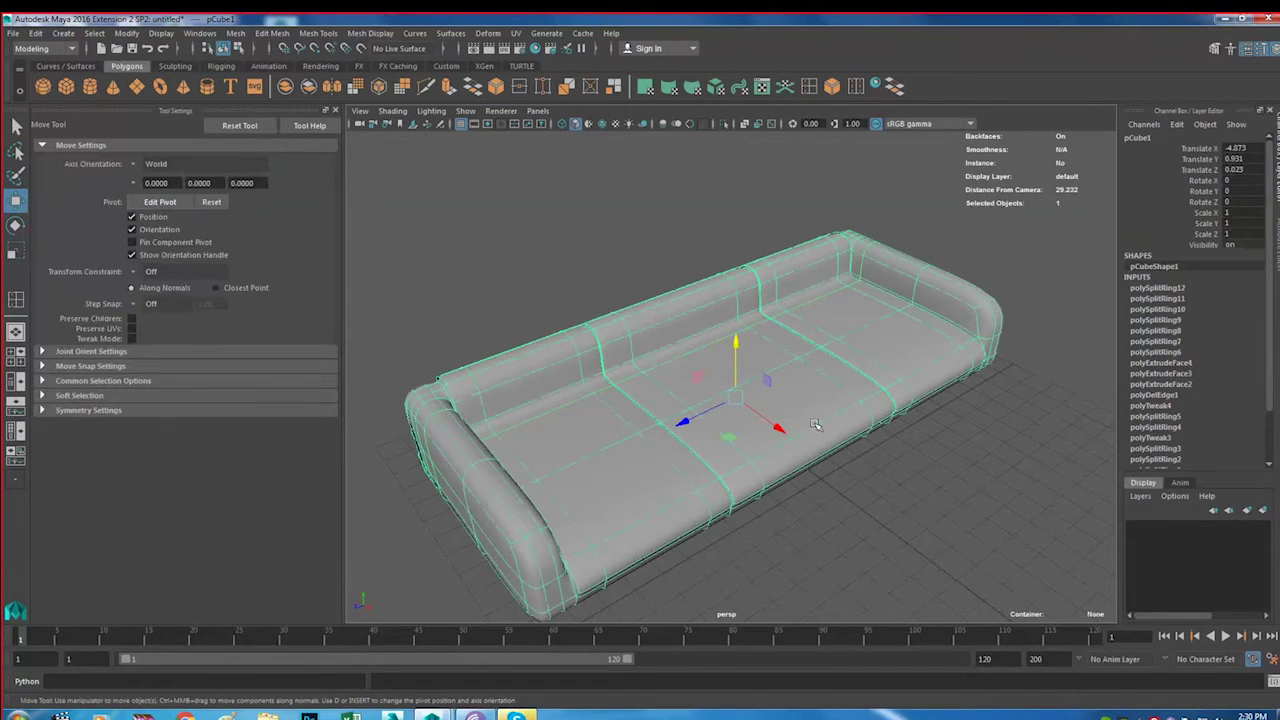
{"action": "key", "text": "1"}
{"action": "mouse_move", "coordinate": [816, 424]}
{"action": "left_mouse_down", "text": "alt"}
{"action": "mouse_move", "coordinate": [745, 424]}
{"action": "mouse_move", "coordinate": [703, 473]}
{"action": "left_mouse_up", "text": "alt"}
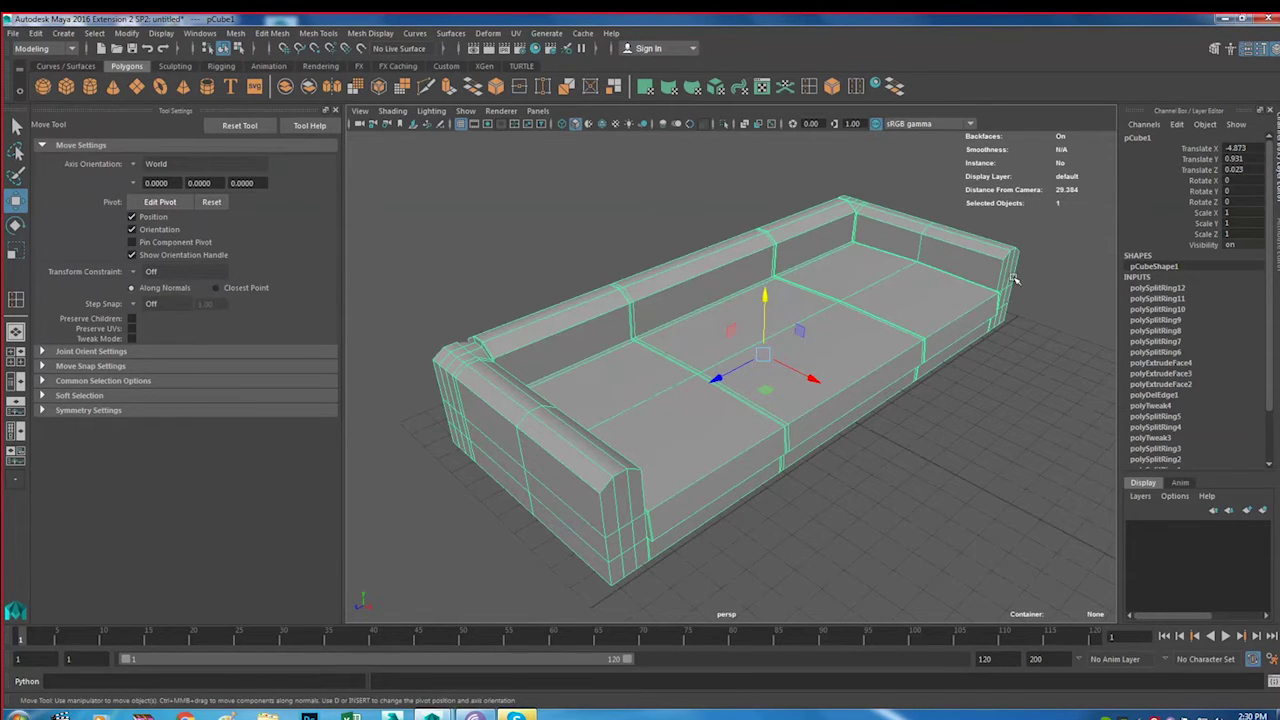
Insert a thirteenth edge loop along the front of the seat cushions
{"action": "left_click", "coordinate": [809, 87]}
{"action": "left_click_drag", "start_coordinate": [760, 410], "coordinate": [786, 420]}
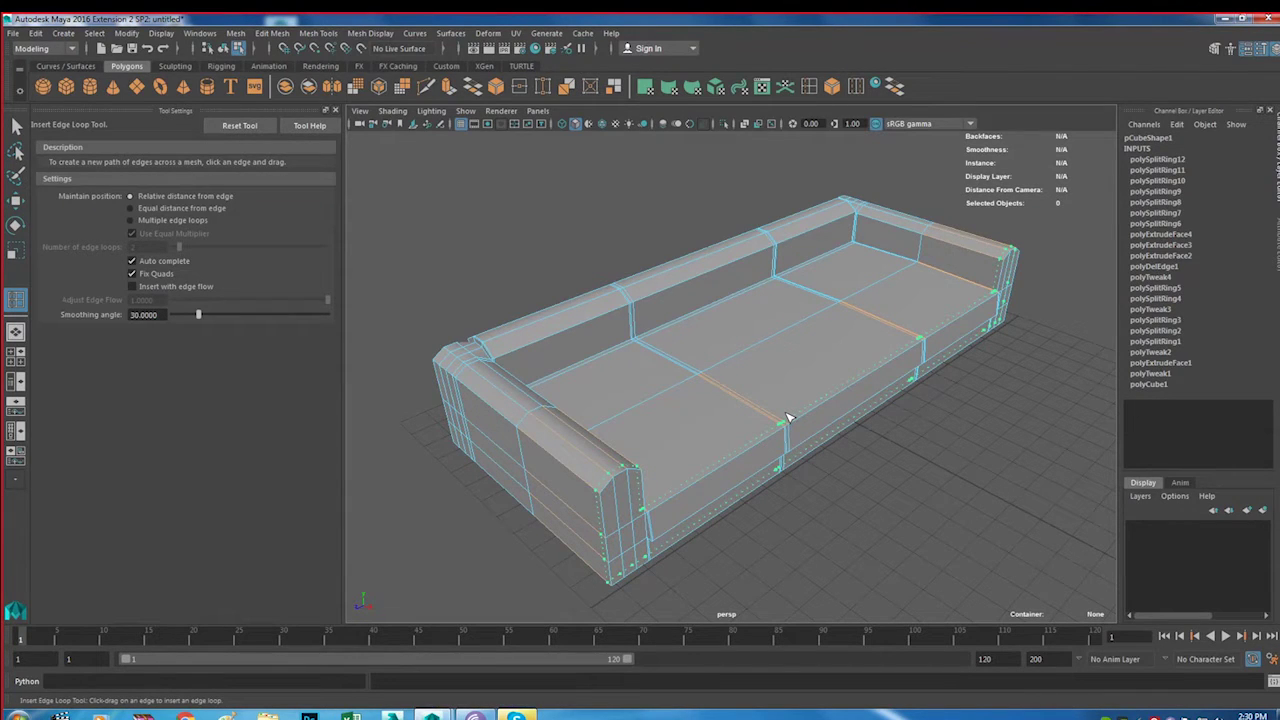
{"action": "left_click_drag", "start_coordinate": [786, 418], "coordinate": [786, 420]}
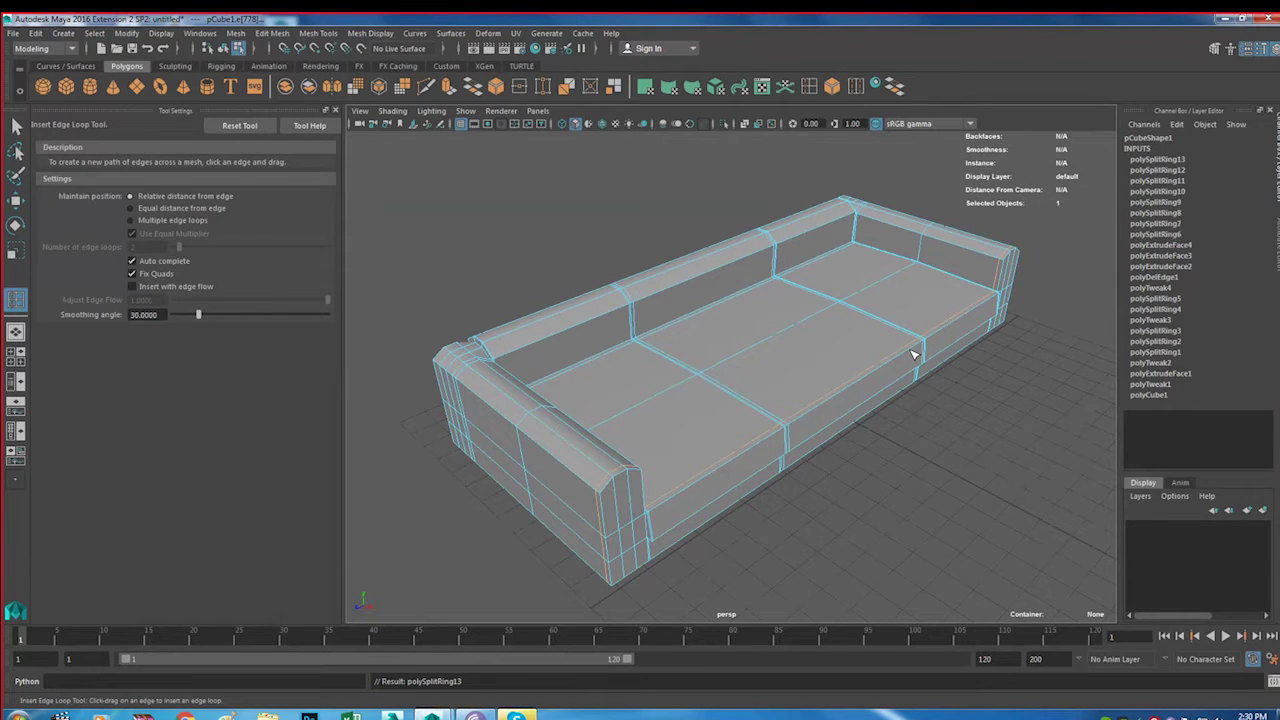
{"action": "left_click_drag", "start_coordinate": [886, 391], "coordinate": [858, 399], "text": "alt"}
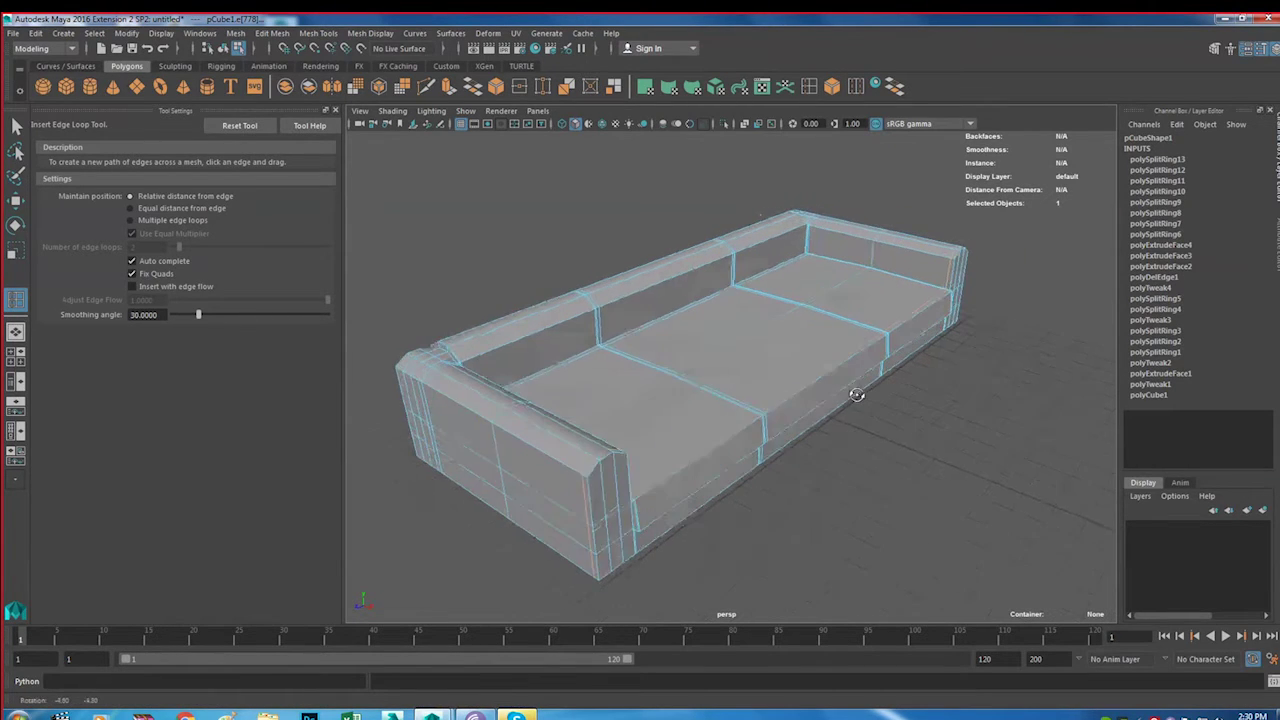
{"action": "key", "text": "w"}
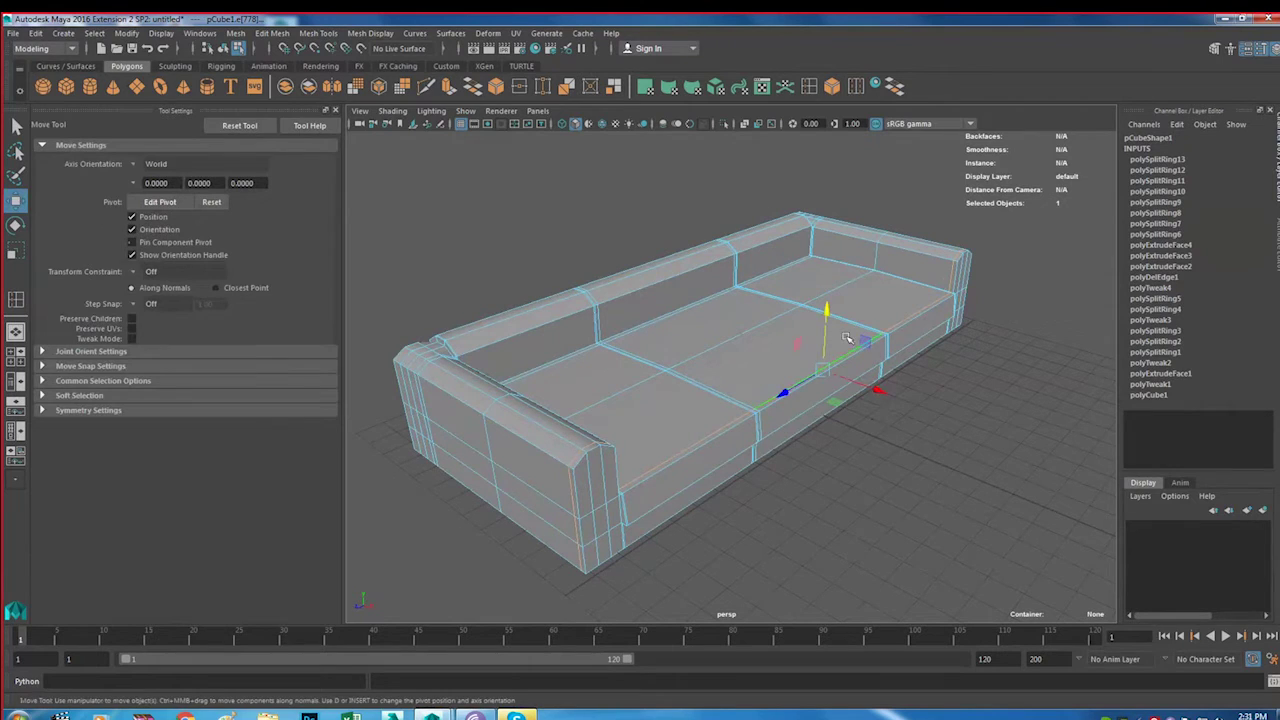
{"action": "right_click", "coordinate": [846, 316]}
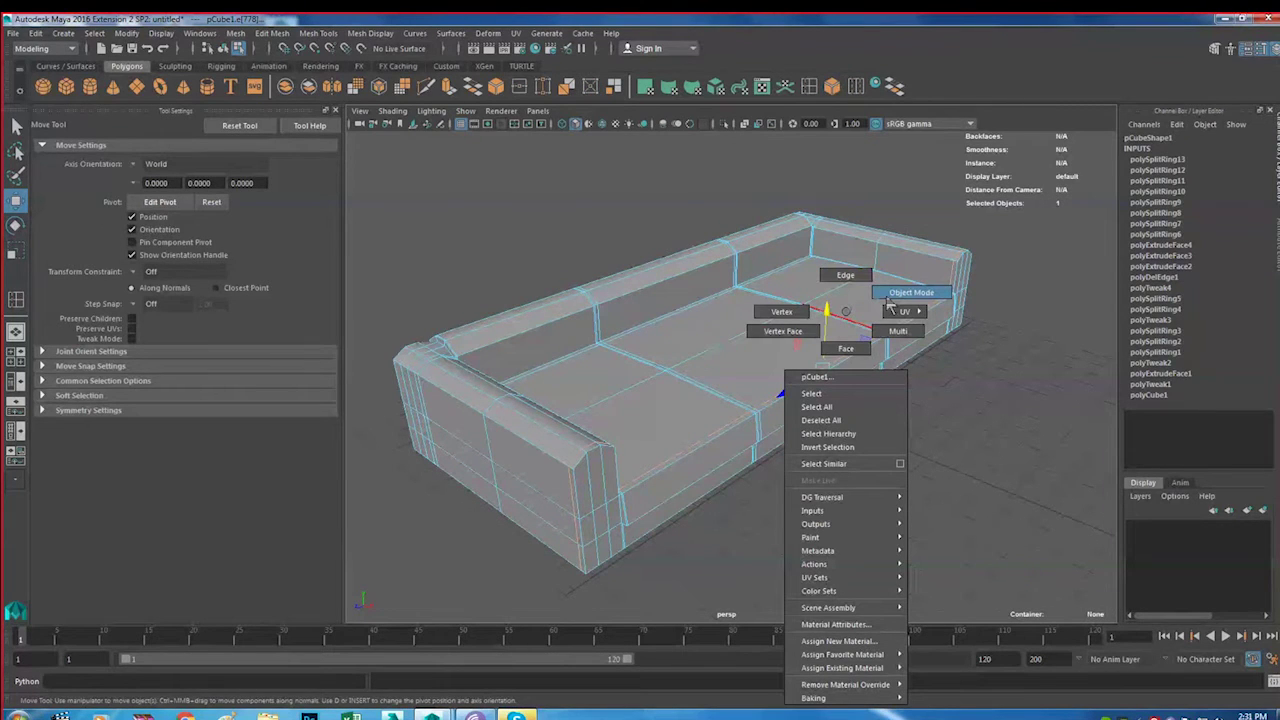
Return to Object Mode with the sofa smoothed and orbit to a new angle
{"action": "key", "text": "3"}
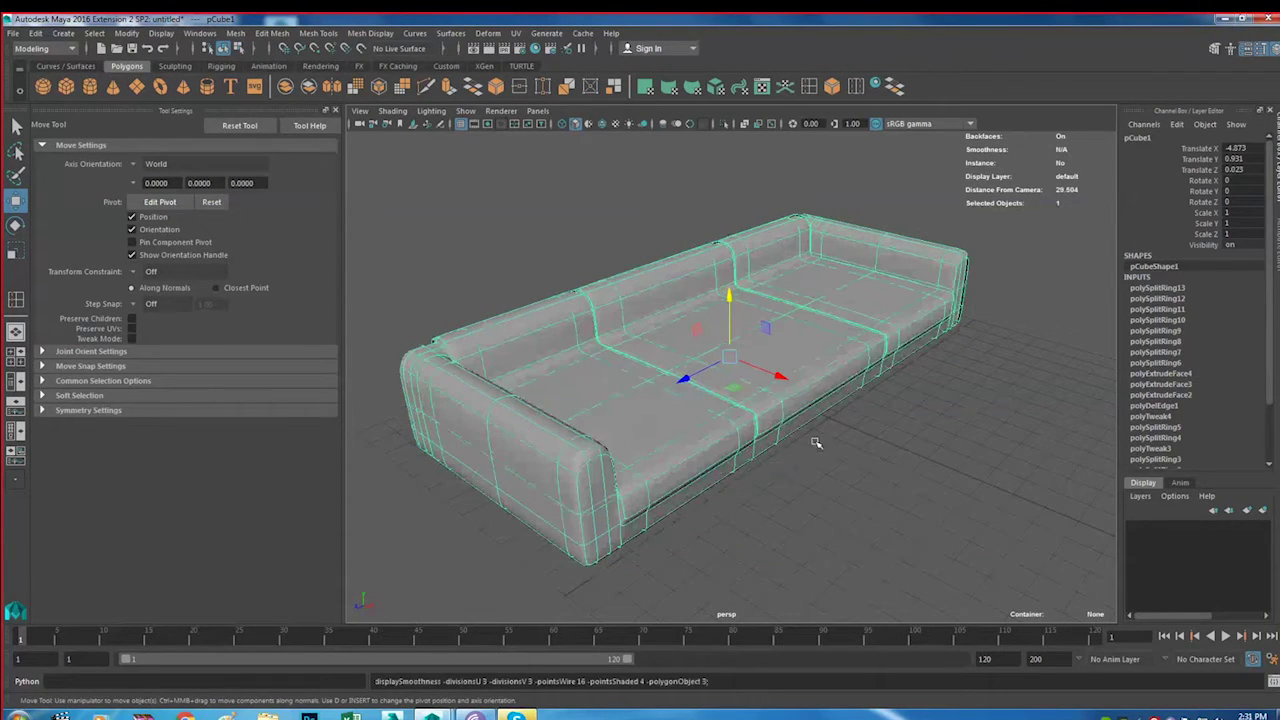
{"action": "left_click", "coordinate": [734, 500]}
{"action": "left_click_drag", "start_coordinate": [734, 500], "coordinate": [683, 479], "text": "alt"}
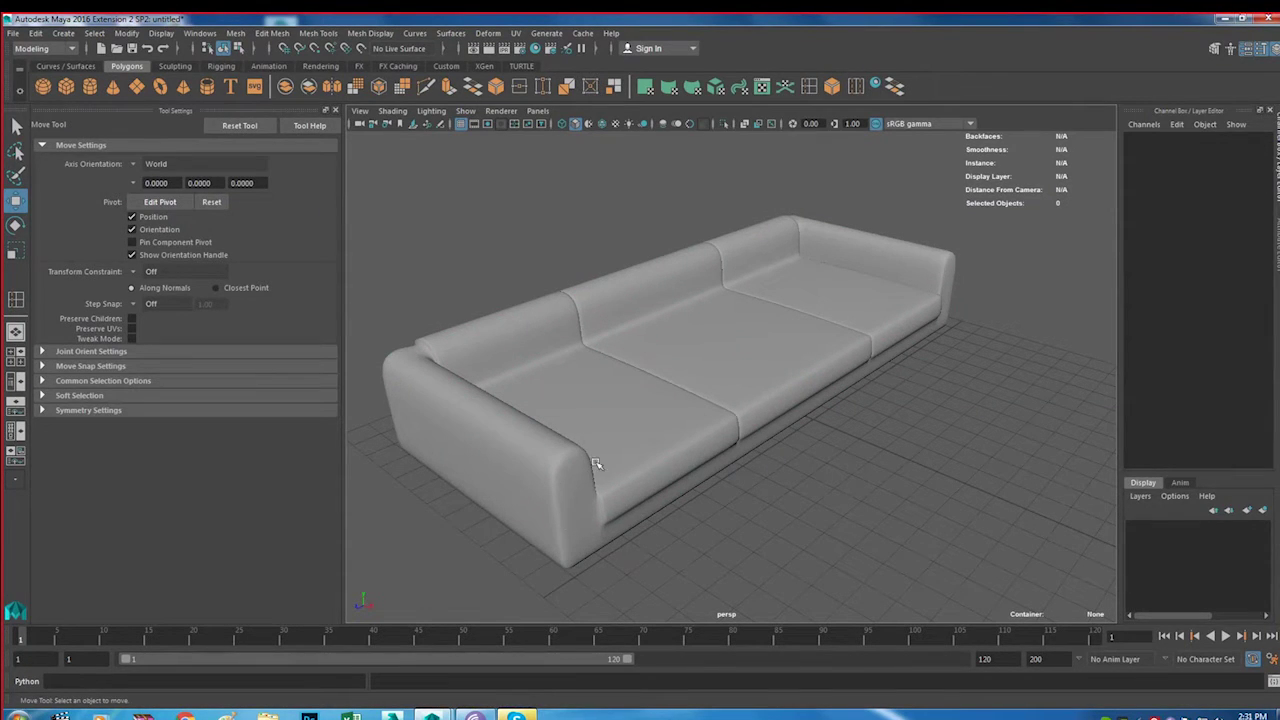
{"action": "mouse_move", "coordinate": [623, 514]}
{"action": "left_mouse_down", "text": "alt"}
{"action": "mouse_move", "coordinate": [666, 509]}
{"action": "mouse_move", "coordinate": [611, 514]}
{"action": "mouse_move", "coordinate": [660, 509]}
{"action": "mouse_move", "coordinate": [626, 466]}
{"action": "mouse_move", "coordinate": [743, 429]}
{"action": "mouse_move", "coordinate": [737, 471]}
{"action": "mouse_move", "coordinate": [749, 463]}
{"action": "left_mouse_up", "text": "alt"}
{"action": "scroll", "coordinate": [660, 509], "scroll_direction": "up", "scroll_amount": 5}
Select the sofa, turn off smooth preview, and inspect it from below and above
{"action": "left_click", "coordinate": [716, 520]}
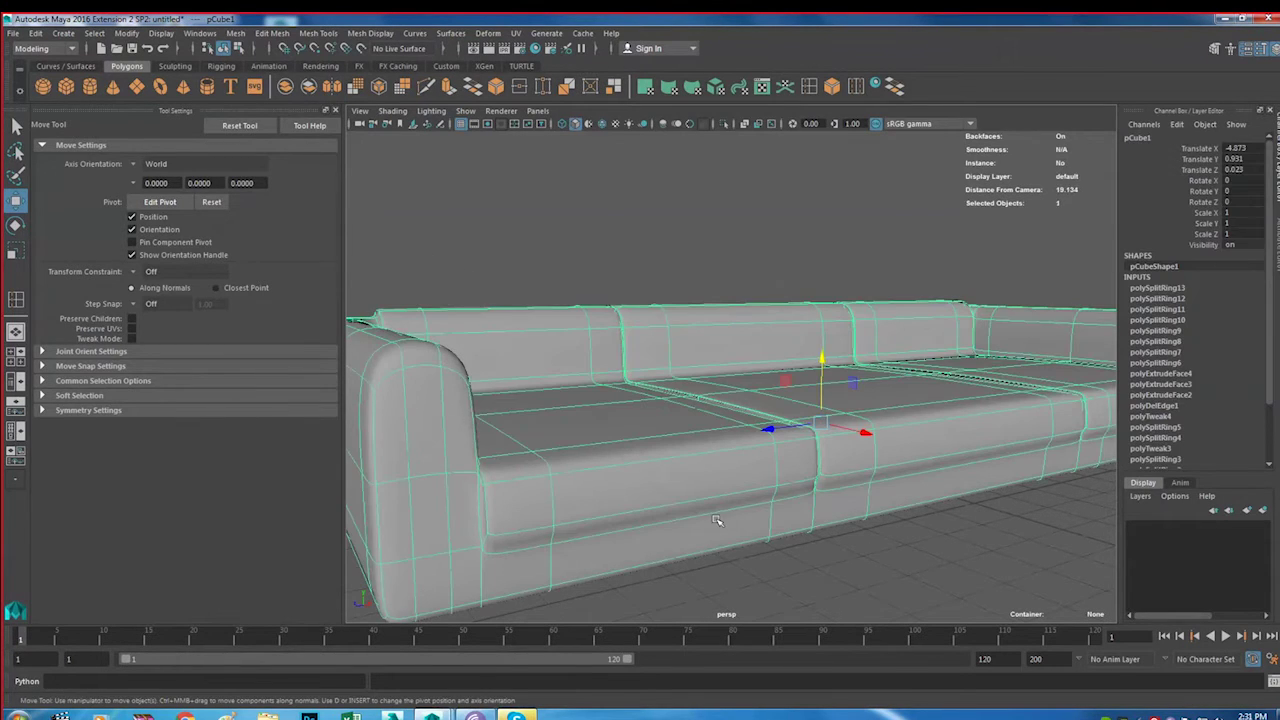
{"action": "key", "text": "1"}
{"action": "left_click_drag", "start_coordinate": [691, 528], "coordinate": [820, 470], "text": "alt"}
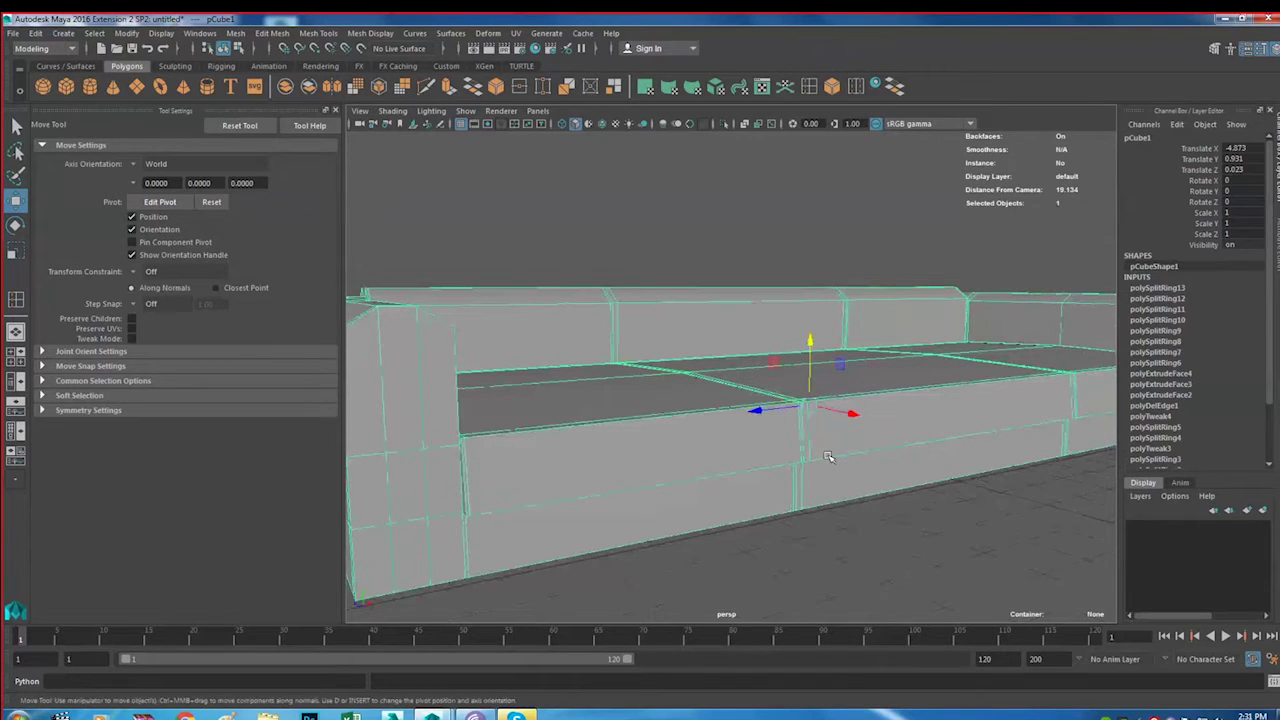
{"action": "mouse_move", "coordinate": [828, 457]}
{"action": "left_mouse_down", "text": "alt"}
{"action": "mouse_move", "coordinate": [786, 523]}
{"action": "mouse_move", "coordinate": [535, 431]}
{"action": "left_mouse_up", "text": "alt"}
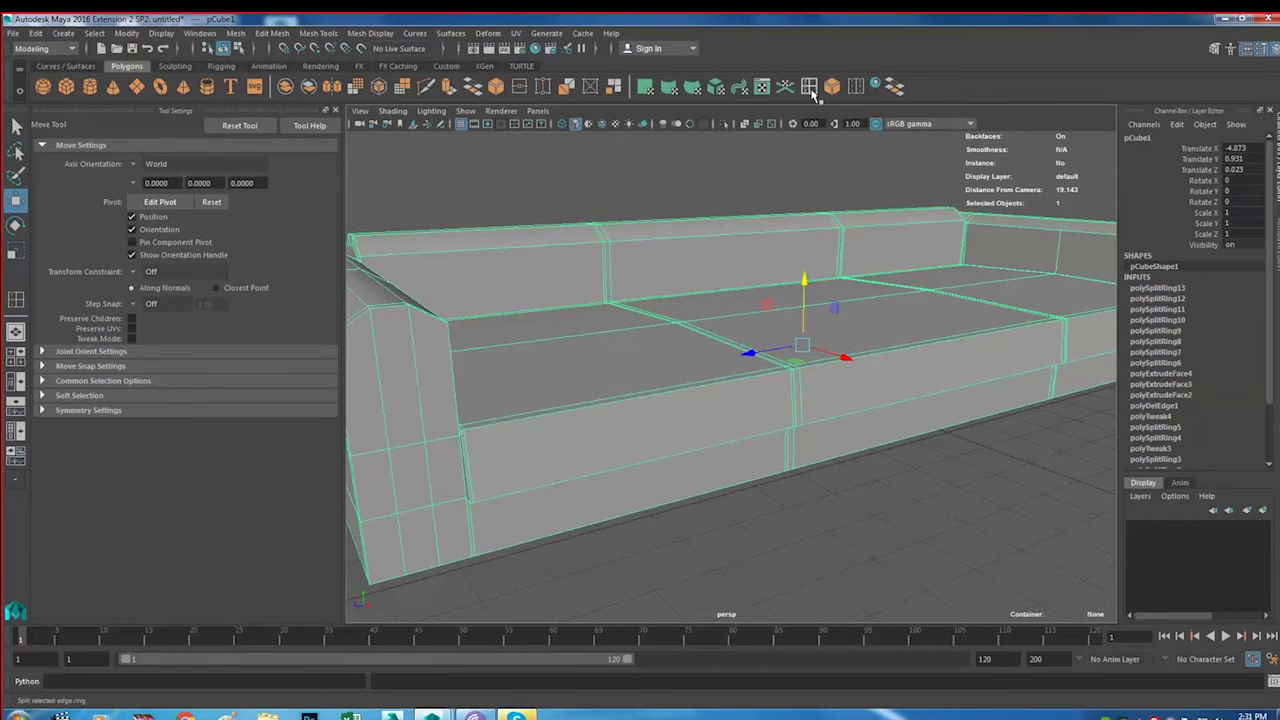
{"action": "mouse_move", "coordinate": [778, 343]}
{"action": "left_mouse_down", "text": "alt"}
{"action": "mouse_move", "coordinate": [766, 383]}
{"action": "mouse_move", "coordinate": [779, 314]}
{"action": "mouse_move", "coordinate": [804, 321]}
{"action": "left_mouse_up", "text": "alt"}
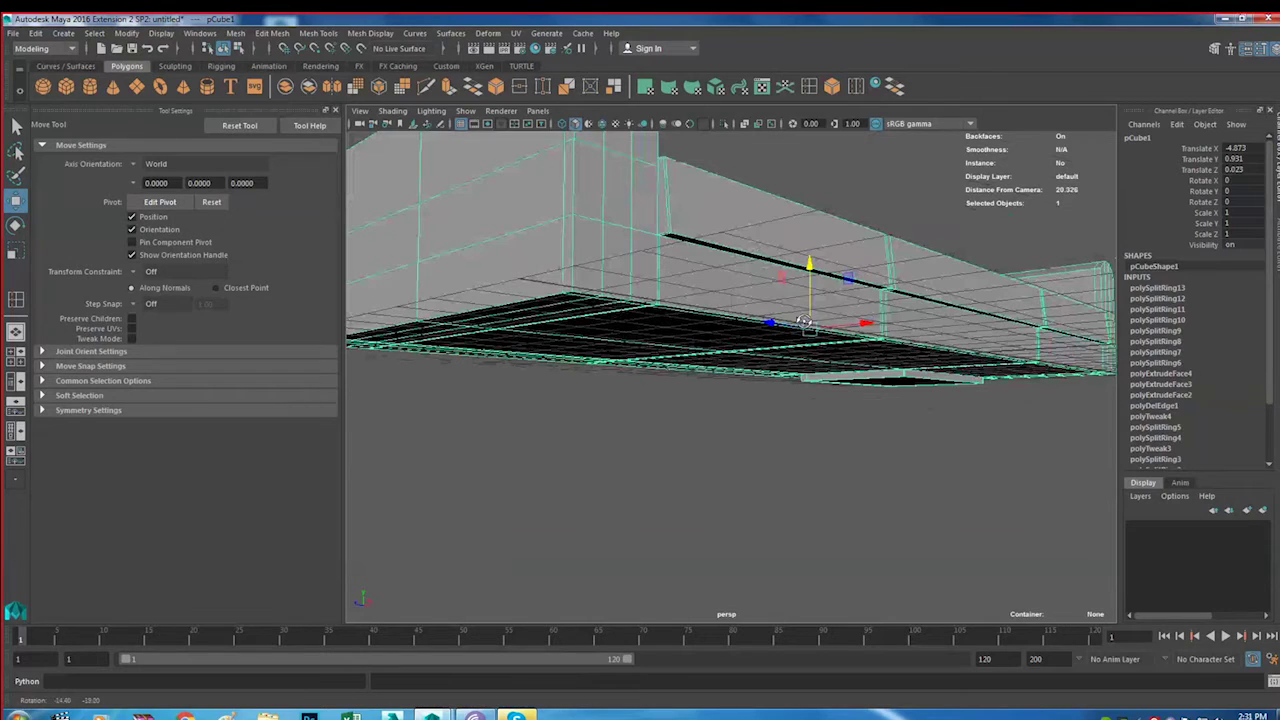
{"action": "left_click_drag", "start_coordinate": [804, 321], "coordinate": [817, 163], "text": "alt"}
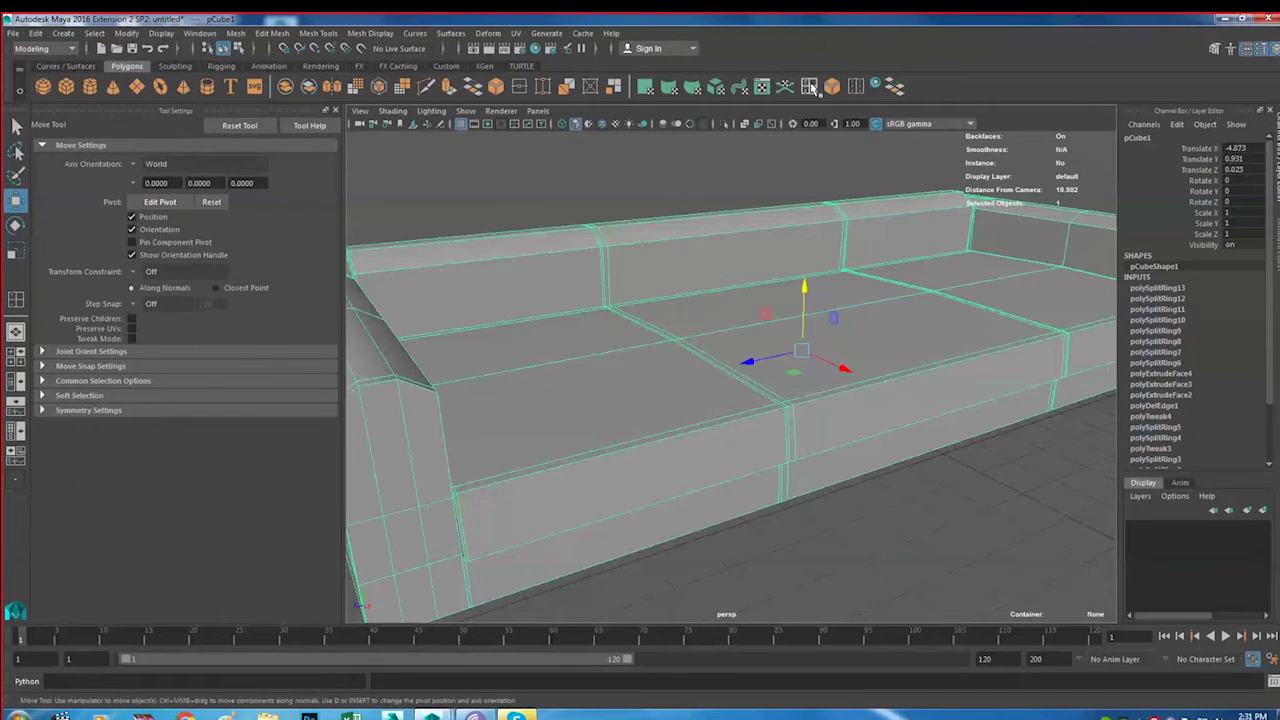
{"action": "left_click", "coordinate": [810, 87]}
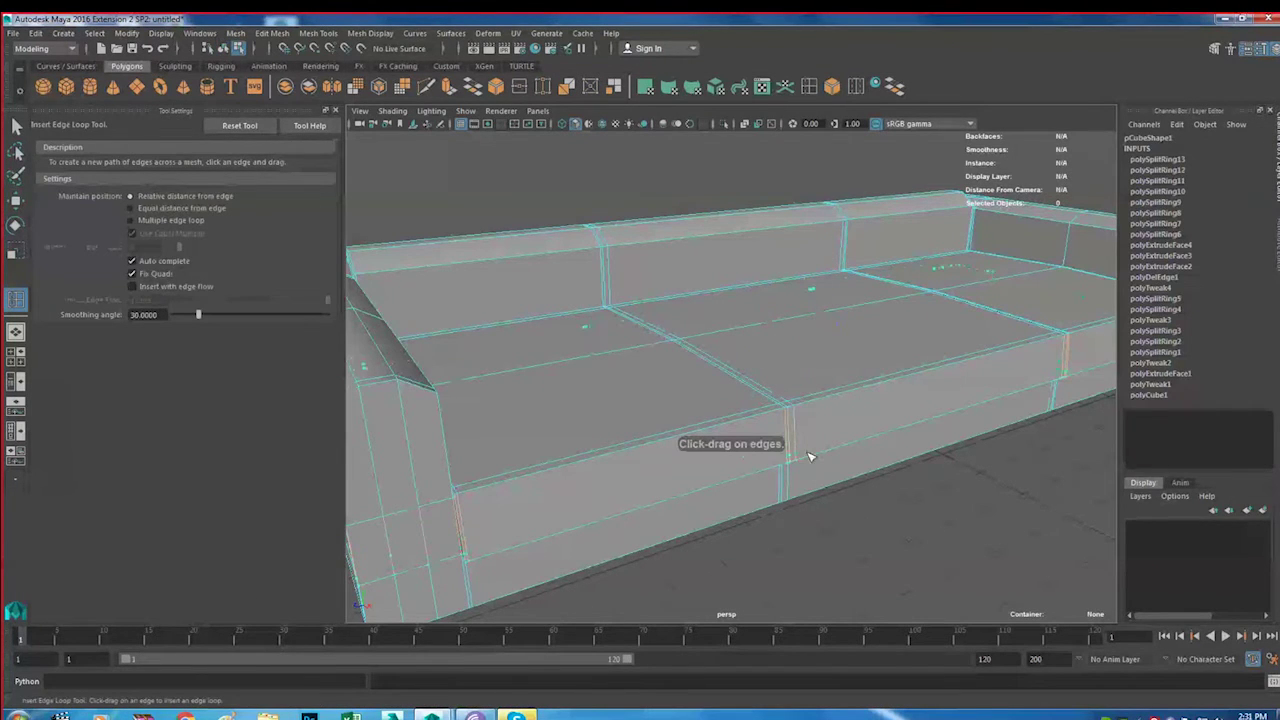
Insert a fourteenth edge loop across the sofa
{"action": "left_click_drag", "start_coordinate": [815, 457], "coordinate": [889, 457]}
{"action": "scroll", "coordinate": [885, 457], "scroll_direction": "down", "scroll_amount": 5}
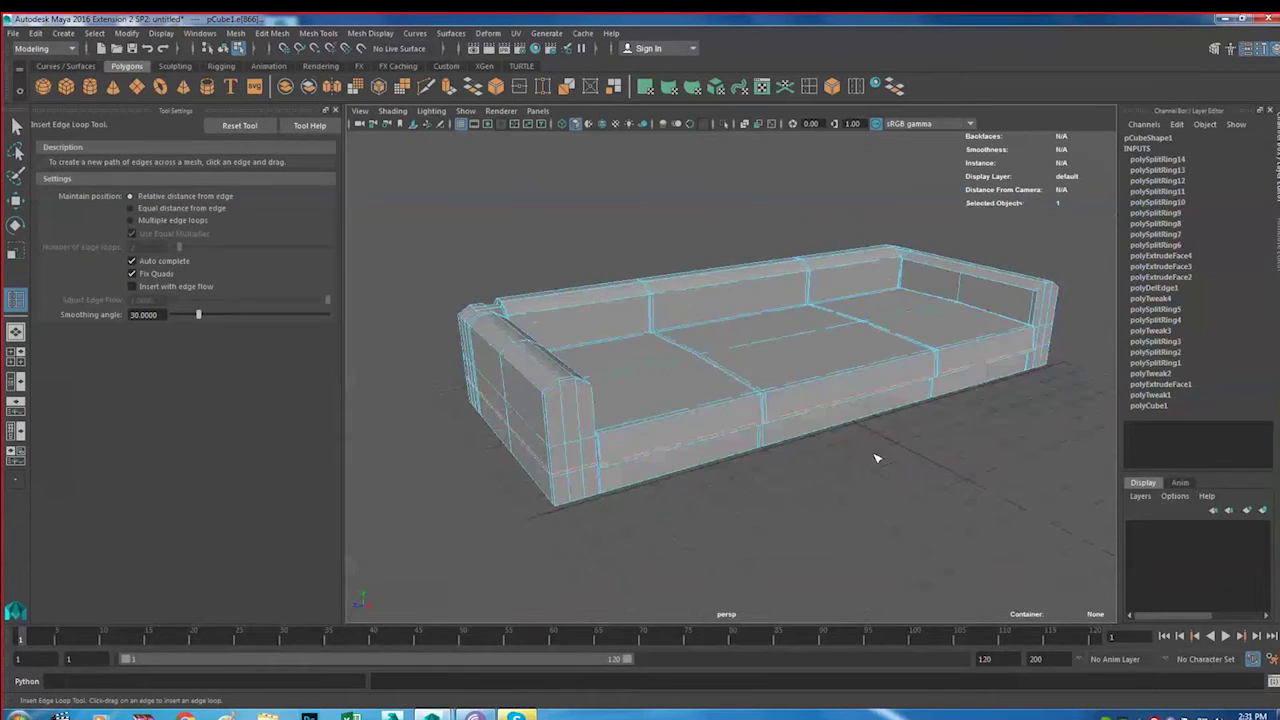
{"action": "scroll", "coordinate": [803, 489], "scroll_direction": "down", "scroll_amount": 2}
{"action": "left_click_drag", "start_coordinate": [803, 489], "coordinate": [792, 486], "text": "alt"}
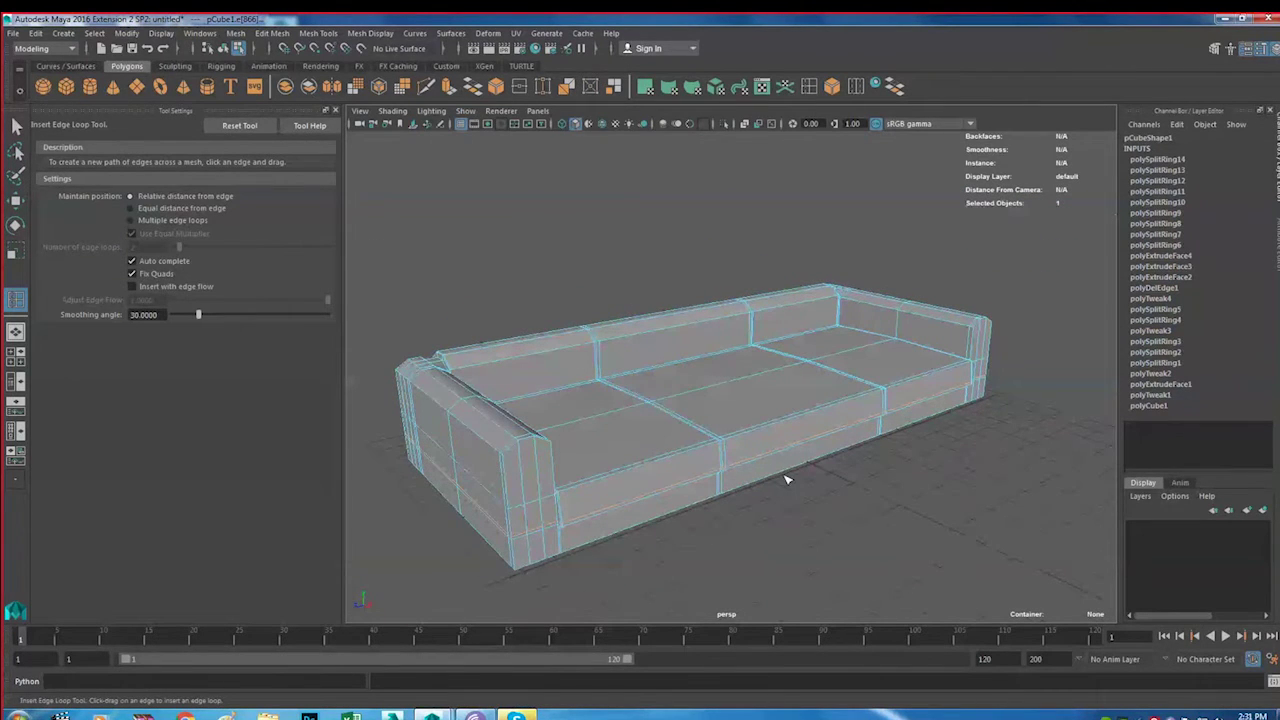
Select the sofa in Object Mode and preview it smoothed with rounded edges
{"action": "right_click_drag", "start_coordinate": [779, 336], "coordinate": [845, 331]}
{"action": "key", "text": "w"}
{"action": "left_click", "coordinate": [785, 450]}
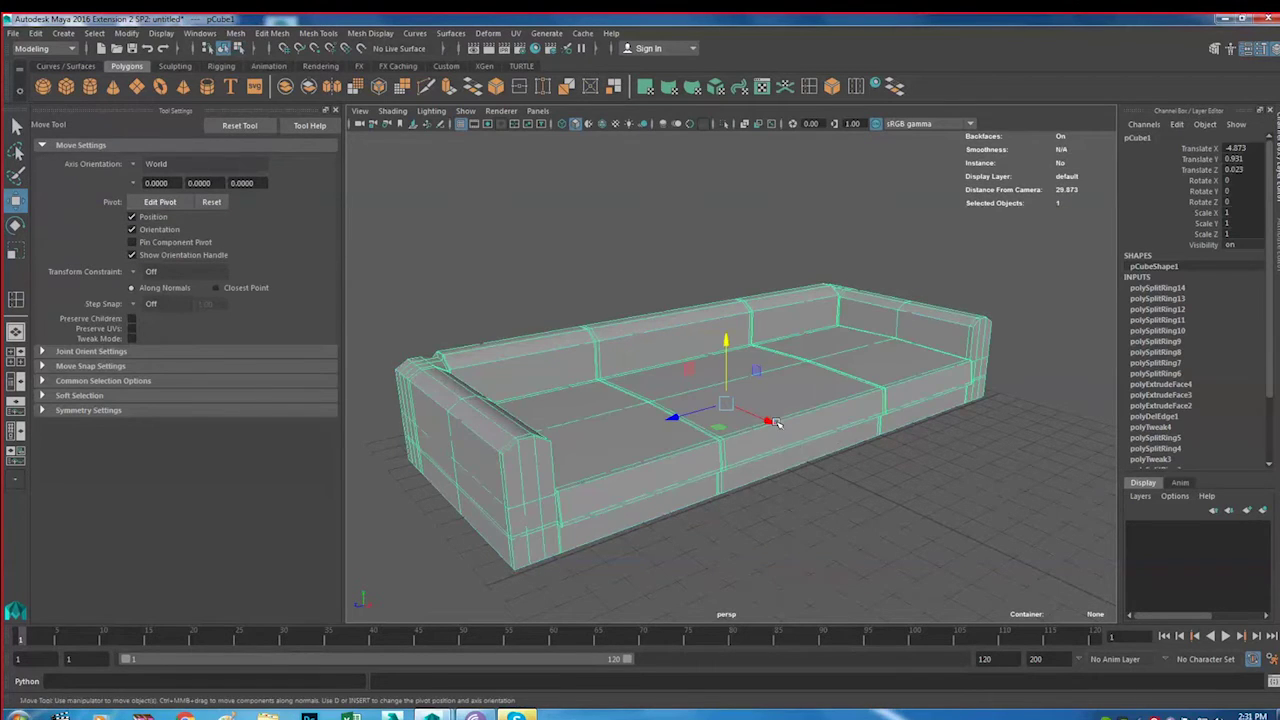
{"action": "left_click_drag", "start_coordinate": [785, 450], "coordinate": [812, 470], "text": "alt"}
{"action": "key", "text": "3"}
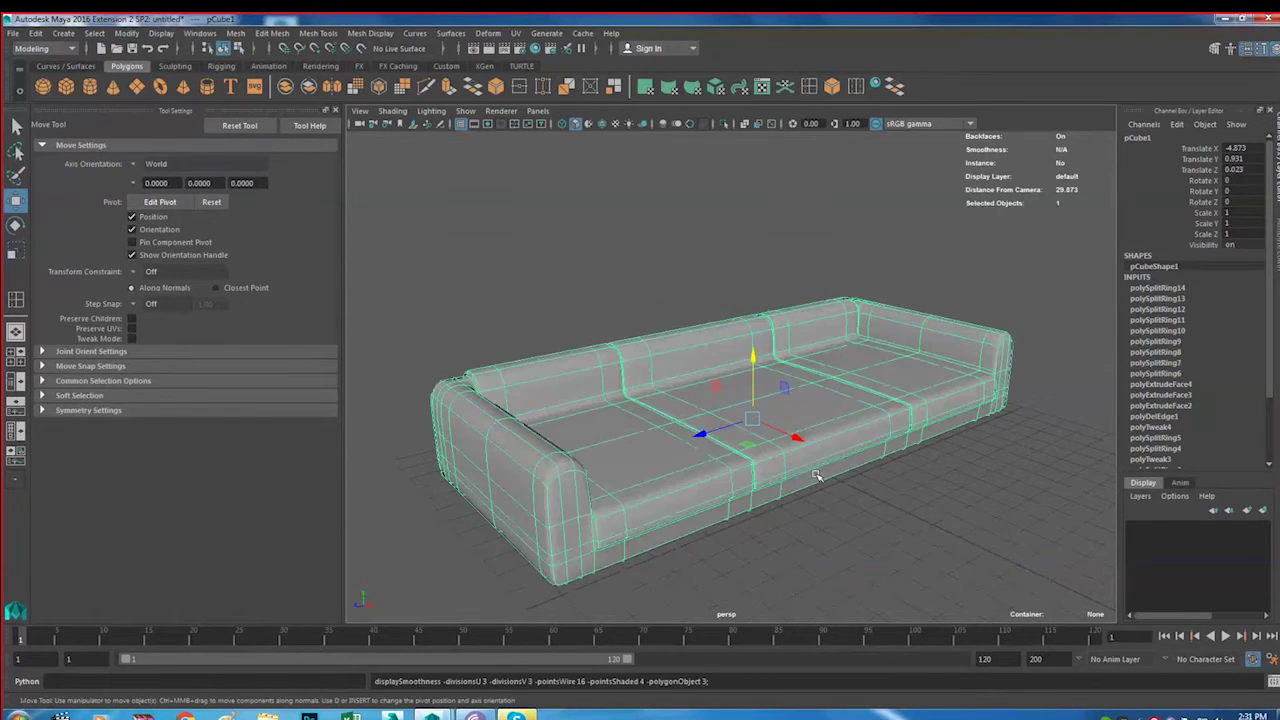
{"action": "left_click", "coordinate": [860, 531]}
{"action": "left_click_drag", "start_coordinate": [860, 531], "coordinate": [803, 464], "text": "alt"}
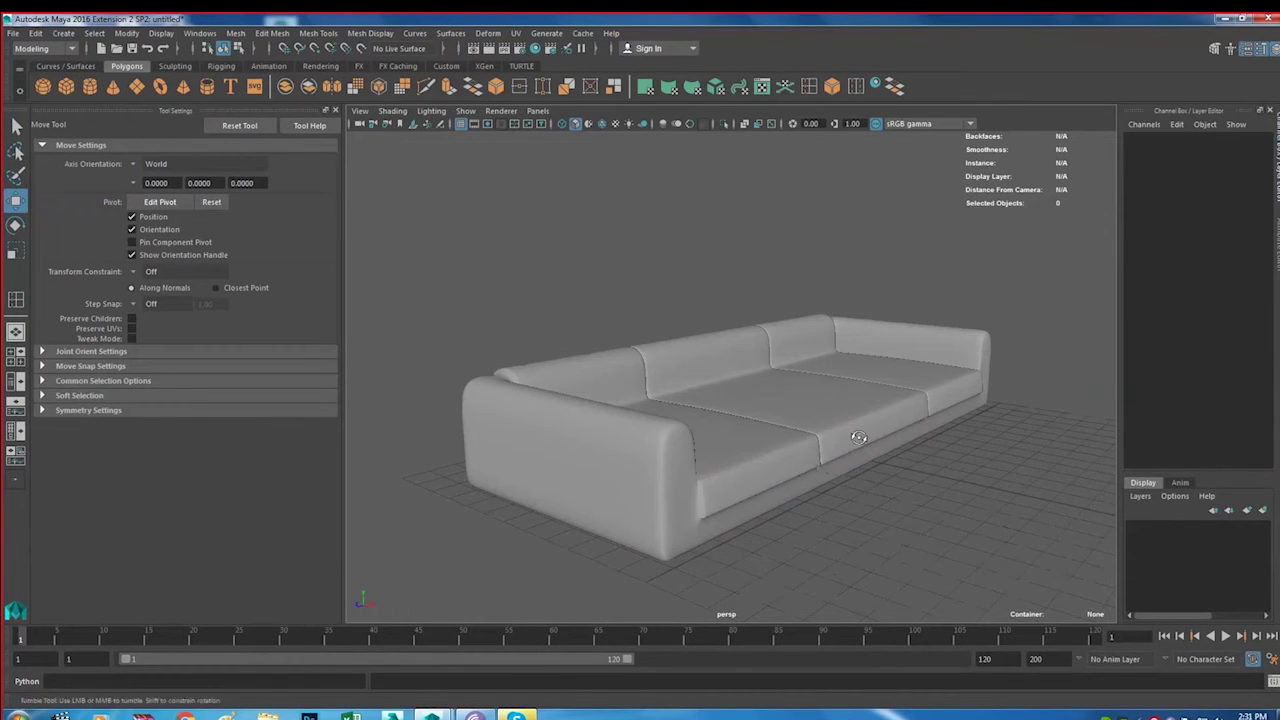
{"action": "mouse_move", "coordinate": [859, 437]}
{"action": "left_mouse_down", "text": "alt"}
{"action": "mouse_move", "coordinate": [800, 449]}
{"action": "mouse_move", "coordinate": [840, 414]}
{"action": "left_mouse_up", "text": "alt"}
{"action": "left_click", "coordinate": [840, 414]}
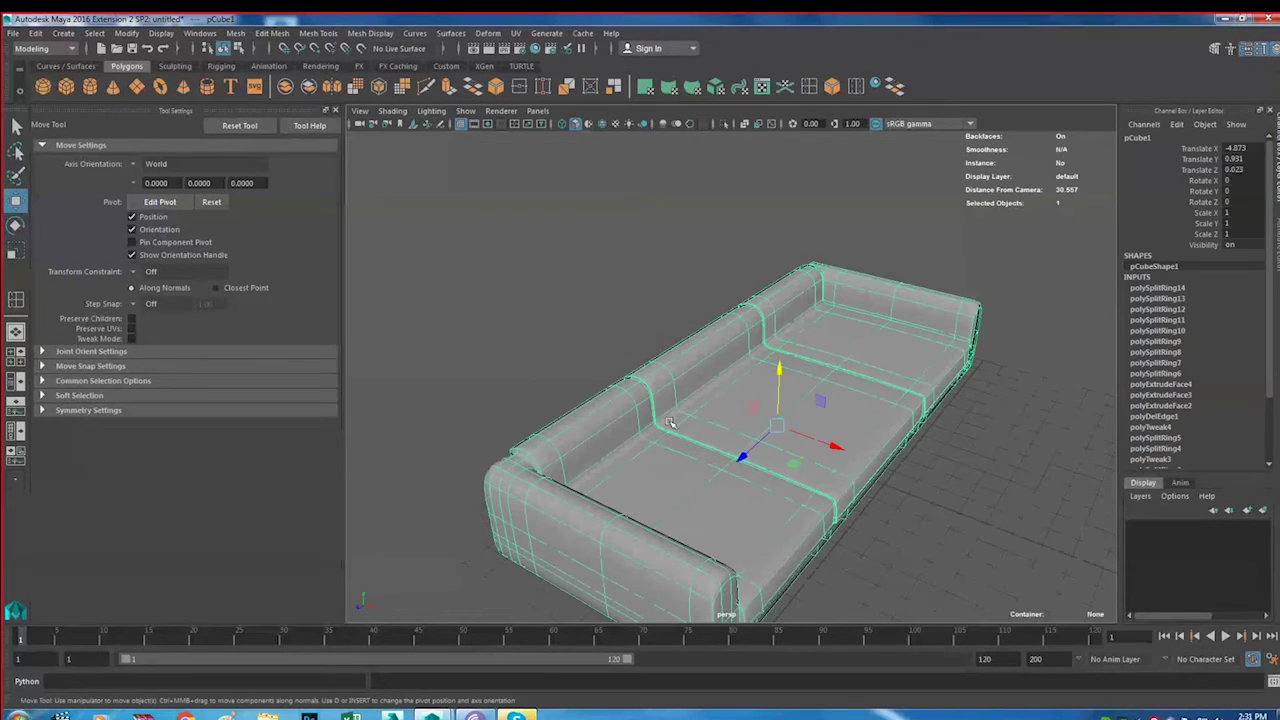
Trial-scale the sofa to 0.76 along X, then undo back to full width
{"action": "key", "text": "r"}
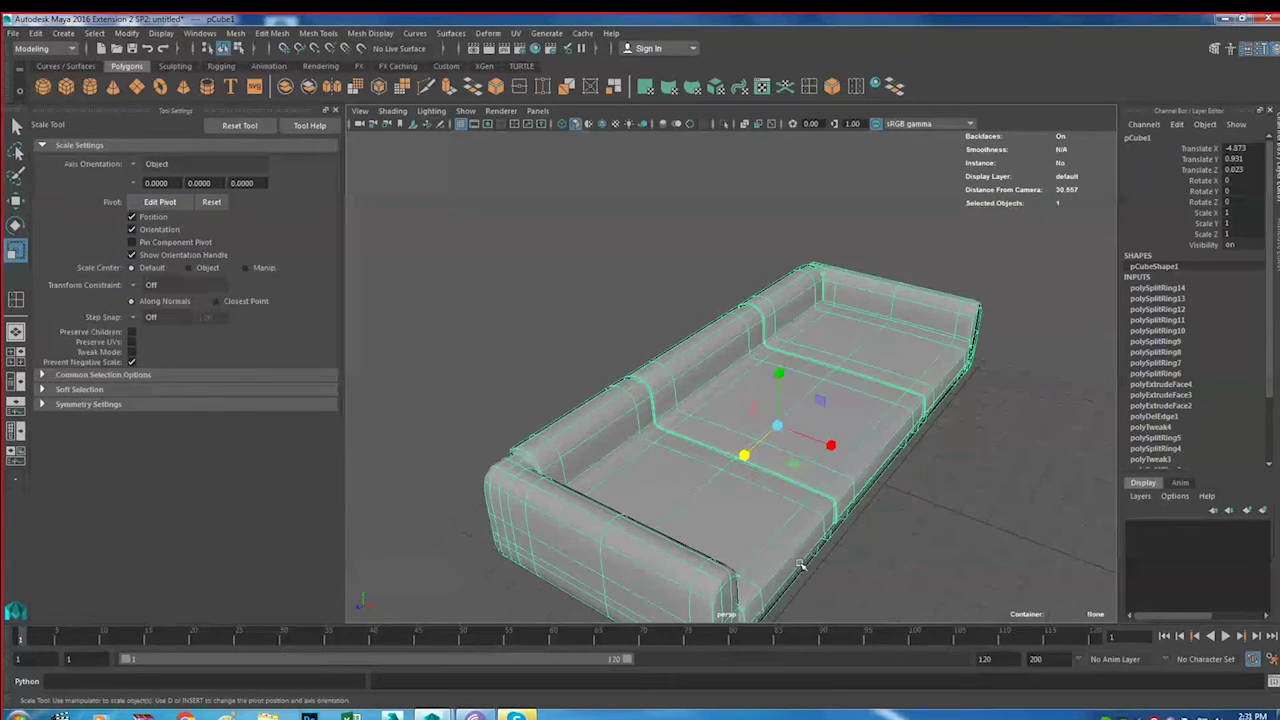
{"action": "left_click_drag", "start_coordinate": [832, 444], "coordinate": [818, 439]}
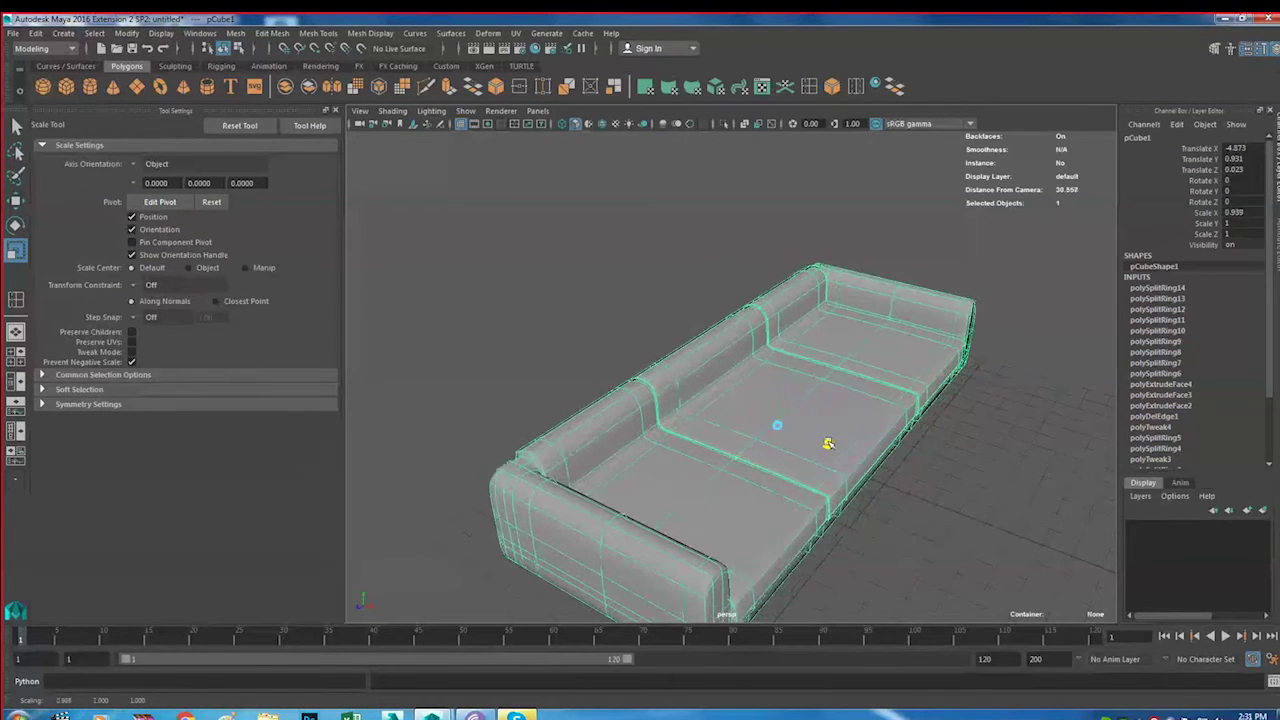
{"action": "mouse_move", "coordinate": [818, 439]}
{"action": "left_mouse_down", "text": "alt"}
{"action": "mouse_move", "coordinate": [819, 466]}
{"action": "mouse_move", "coordinate": [836, 472]}
{"action": "left_mouse_up", "text": "alt"}
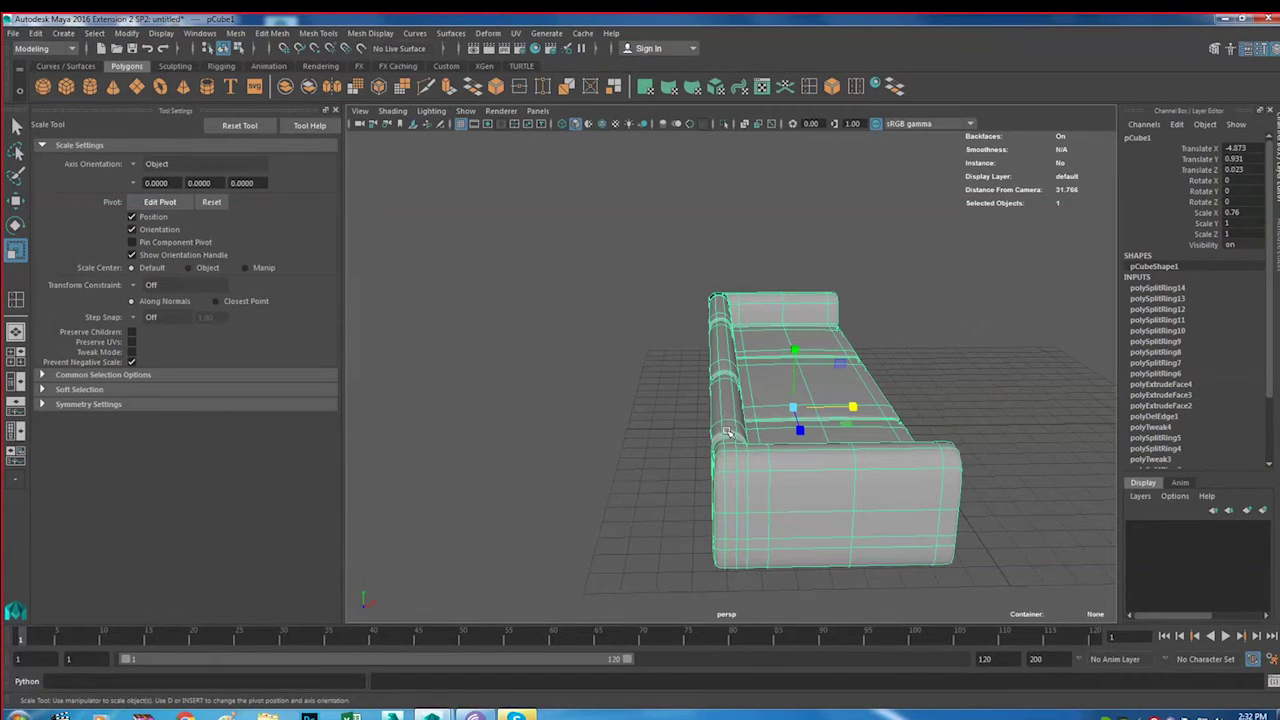
{"action": "left_click_drag", "start_coordinate": [760, 452], "coordinate": [774, 474], "text": "alt"}
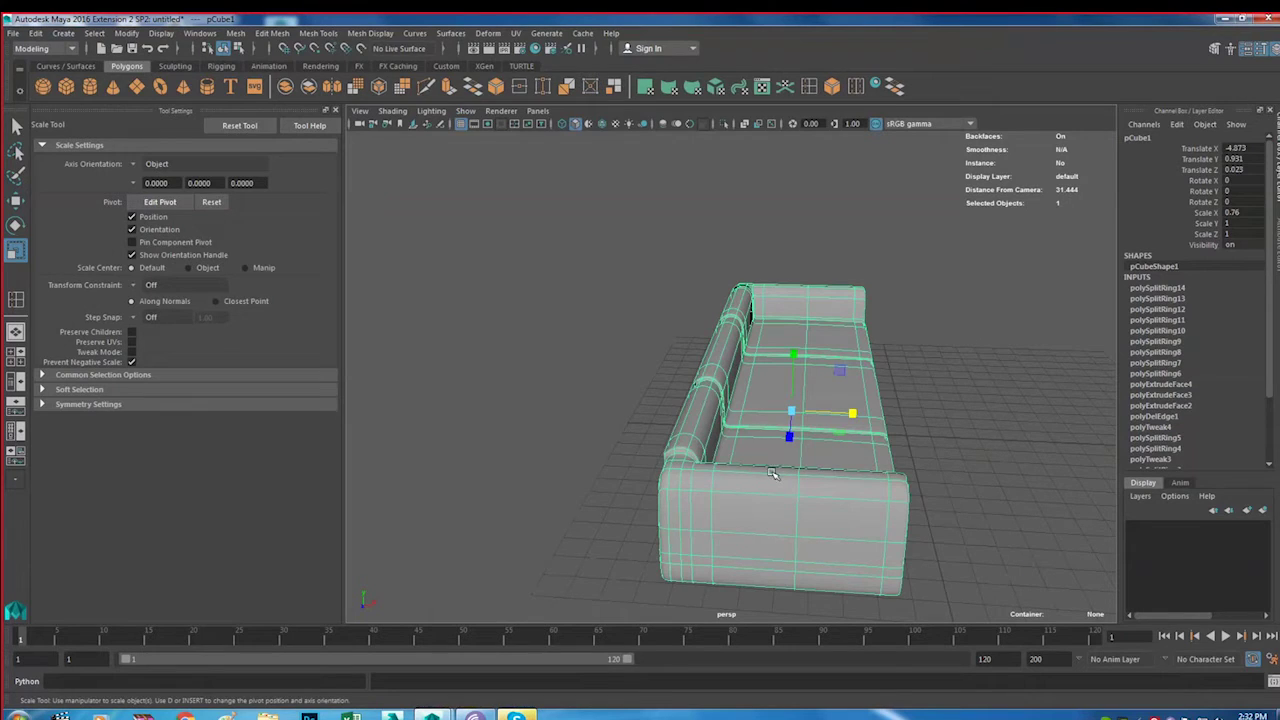
{"action": "key", "text": "ctrl+z"}
Maximize the top view and show the sofa as its unsmoothed cage
{"action": "key", "text": "space"}
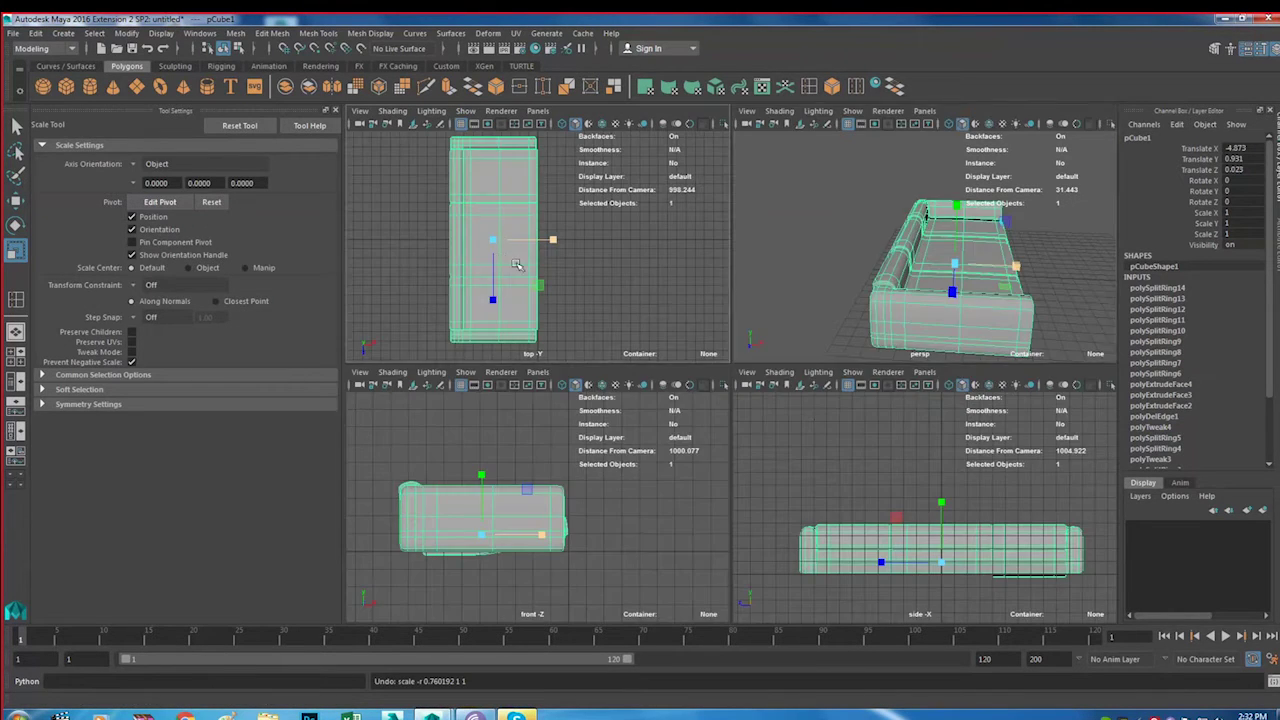
{"action": "key", "text": "space"}
{"action": "key", "text": "1"}
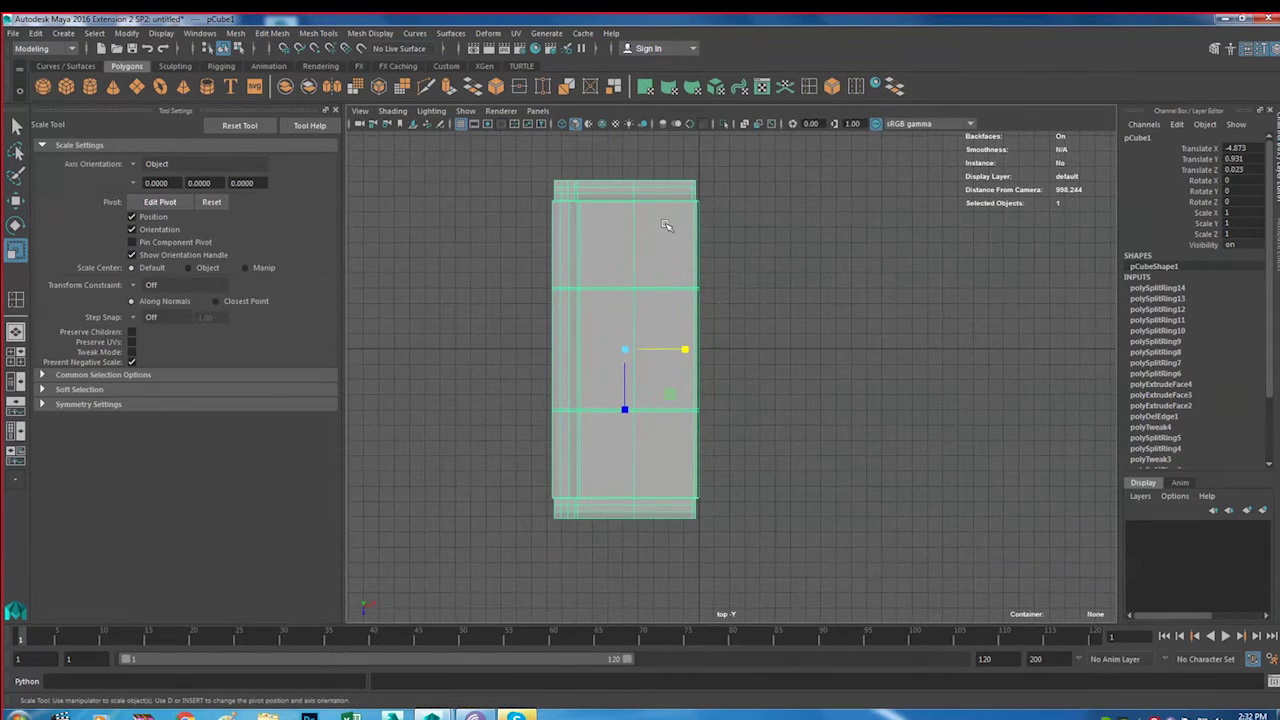
{"action": "right_click", "coordinate": [694, 216]}
In top view, move the right-side vertices left to reduce depth and shift the middle column right
{"action": "left_click", "coordinate": [630, 214]}
{"action": "left_click_drag", "start_coordinate": [607, 155], "coordinate": [764, 562]}
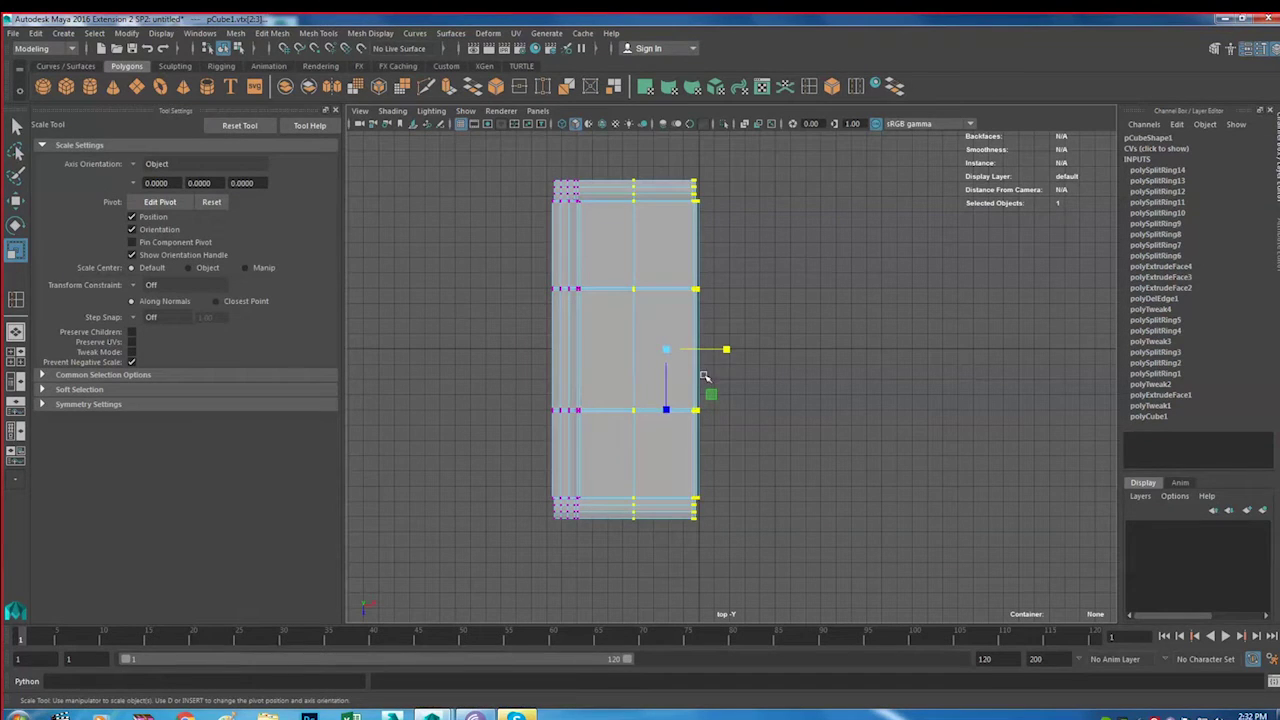
{"action": "key", "text": "w"}
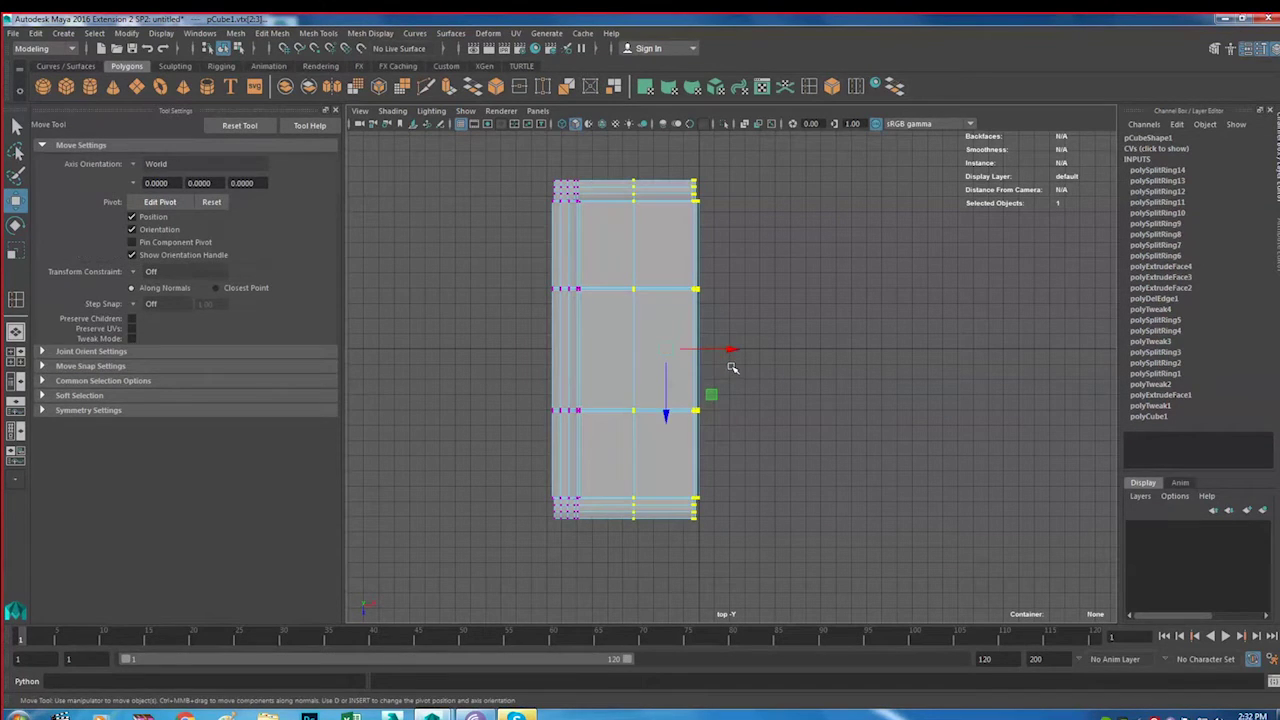
{"action": "left_click_drag", "start_coordinate": [731, 349], "coordinate": [703, 344]}
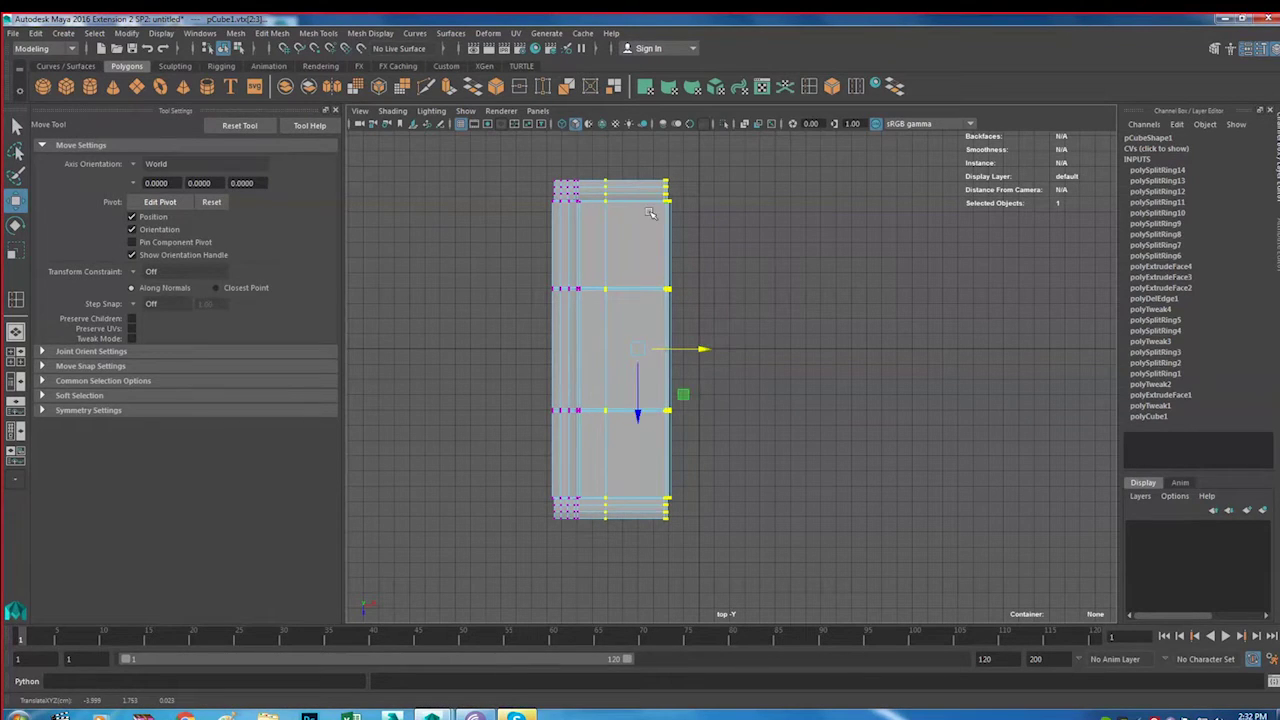
{"action": "left_click_drag", "start_coordinate": [632, 156], "coordinate": [806, 560]}
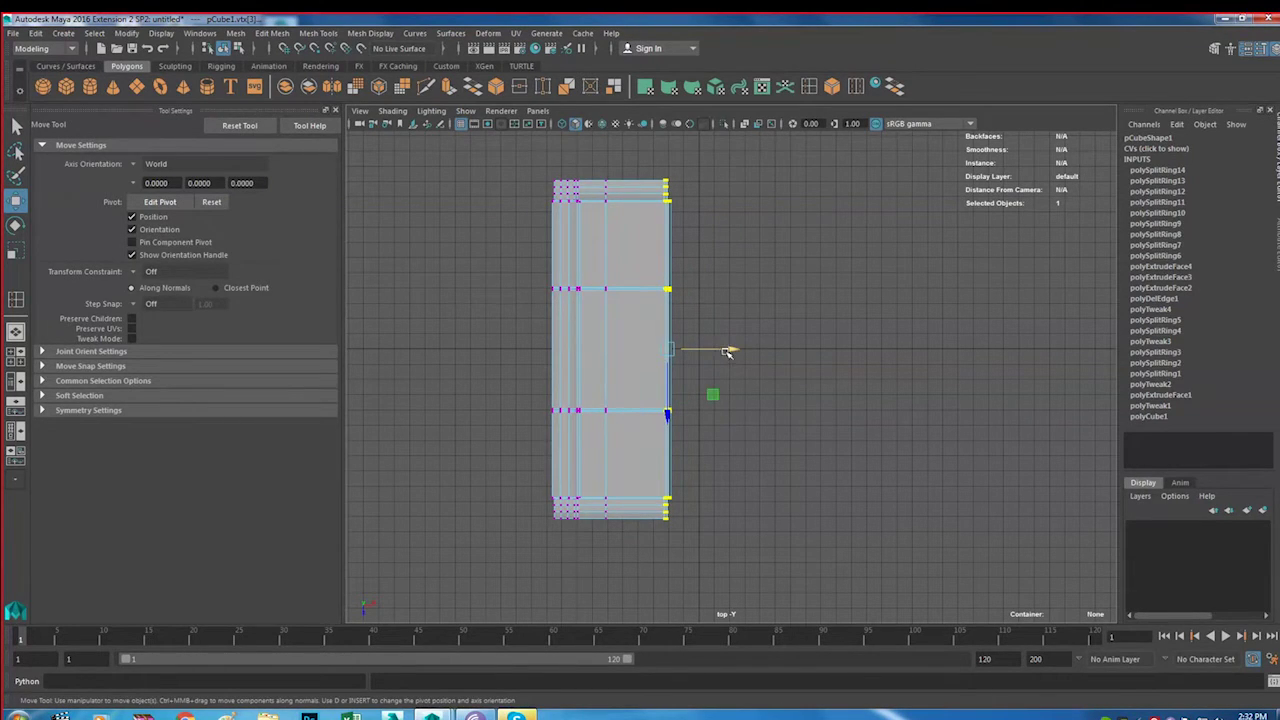
{"action": "left_click_drag", "start_coordinate": [728, 349], "coordinate": [720, 349]}
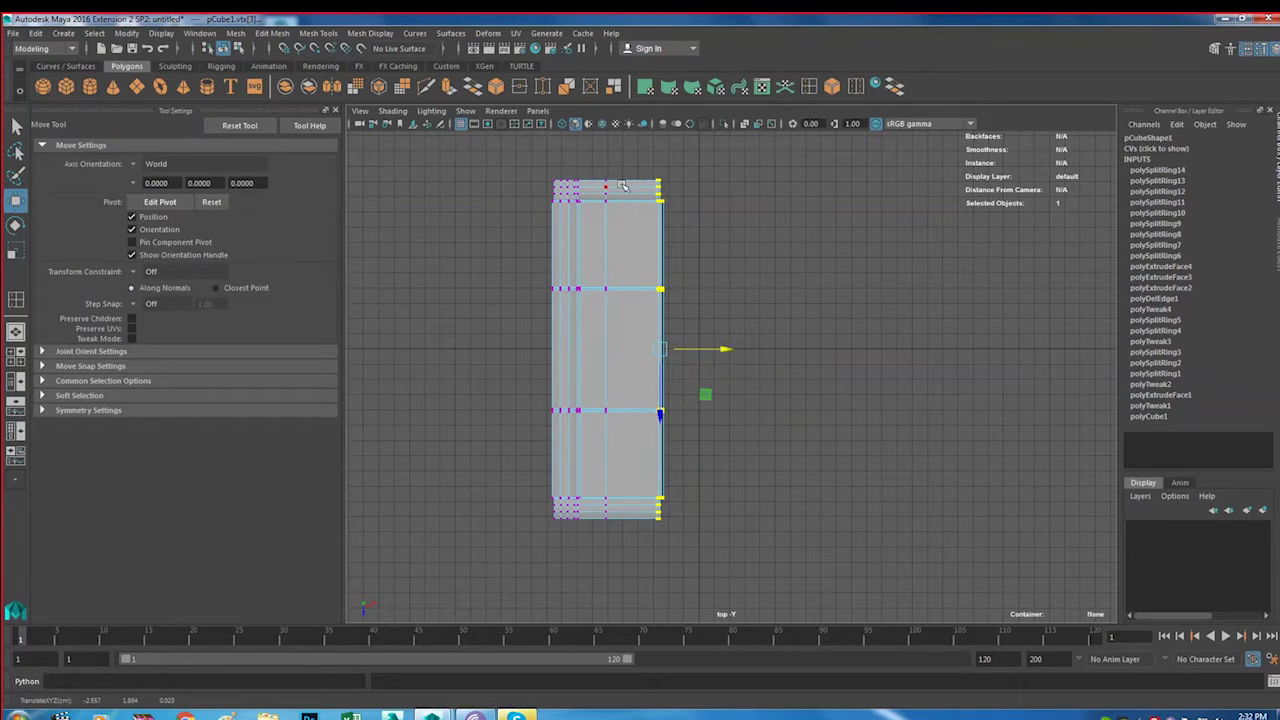
{"action": "left_click_drag", "start_coordinate": [595, 168], "coordinate": [634, 558]}
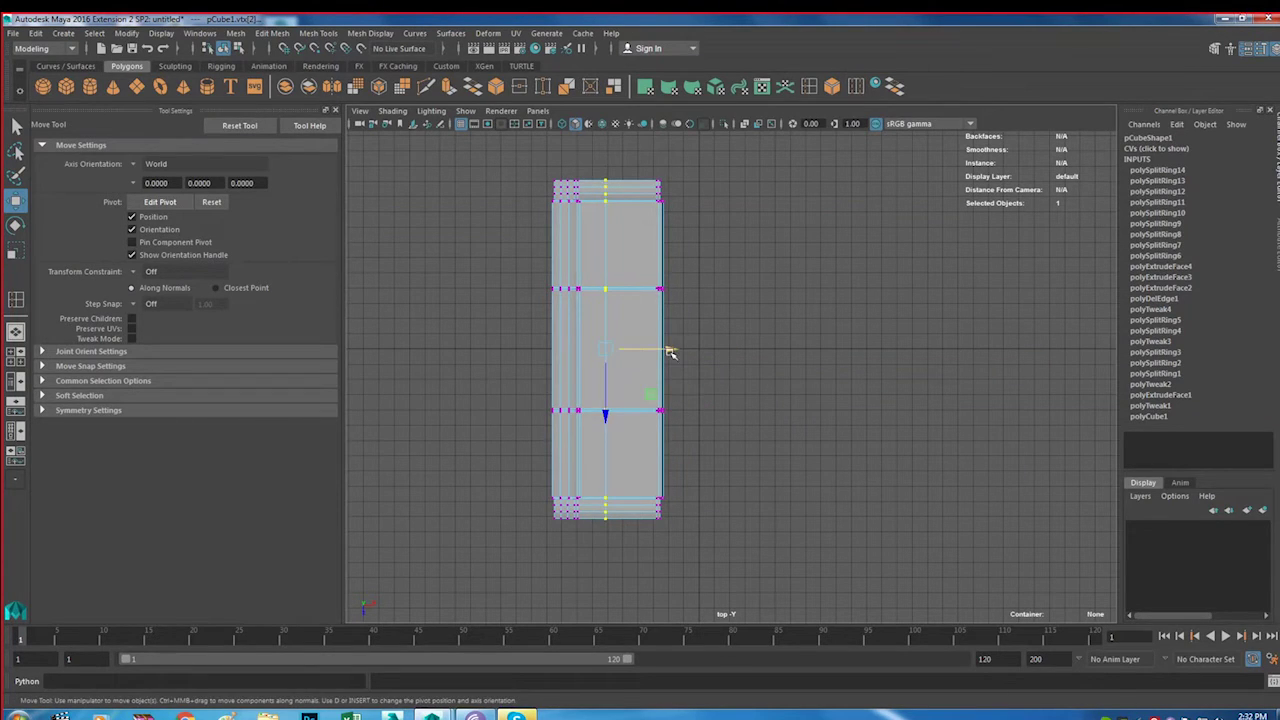
{"action": "left_click_drag", "start_coordinate": [670, 352], "coordinate": [681, 352]}
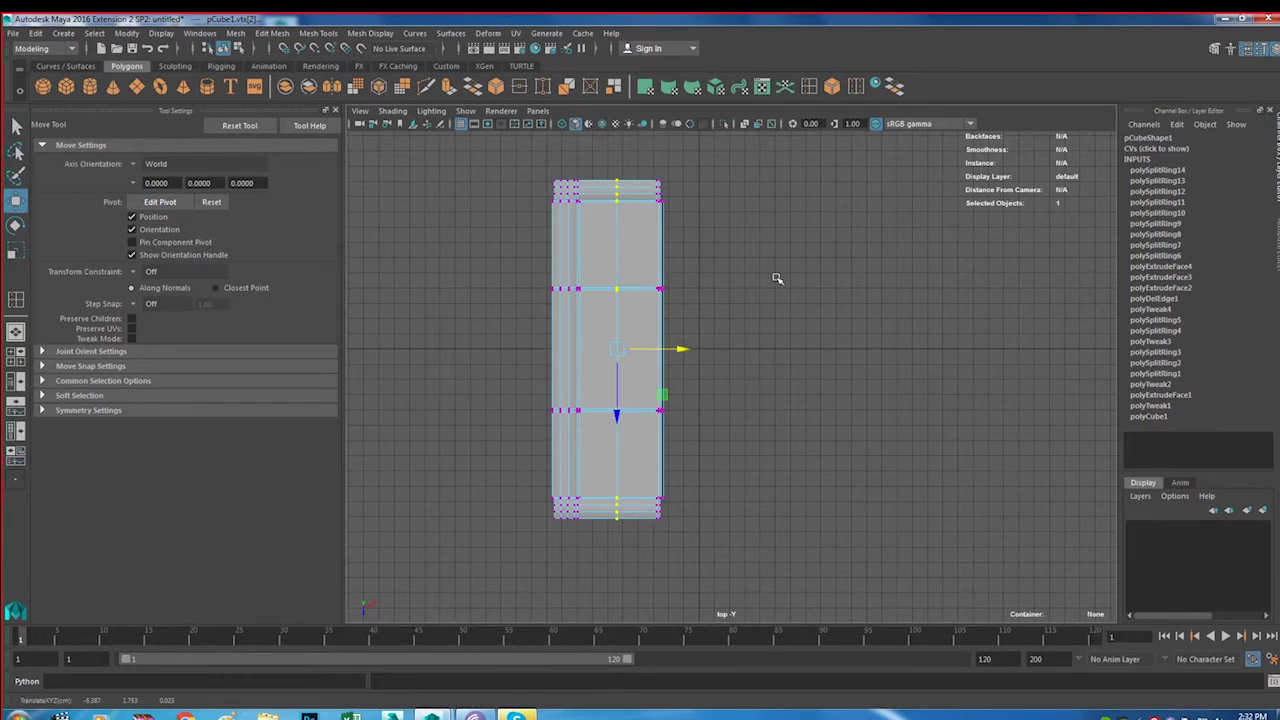
Return to a single perspective view in Object Mode and orbit in on the sofa
{"action": "key", "text": "space"}
{"action": "key", "text": "space"}
{"action": "left_click_drag", "start_coordinate": [771, 366], "coordinate": [642, 382], "text": "alt"}
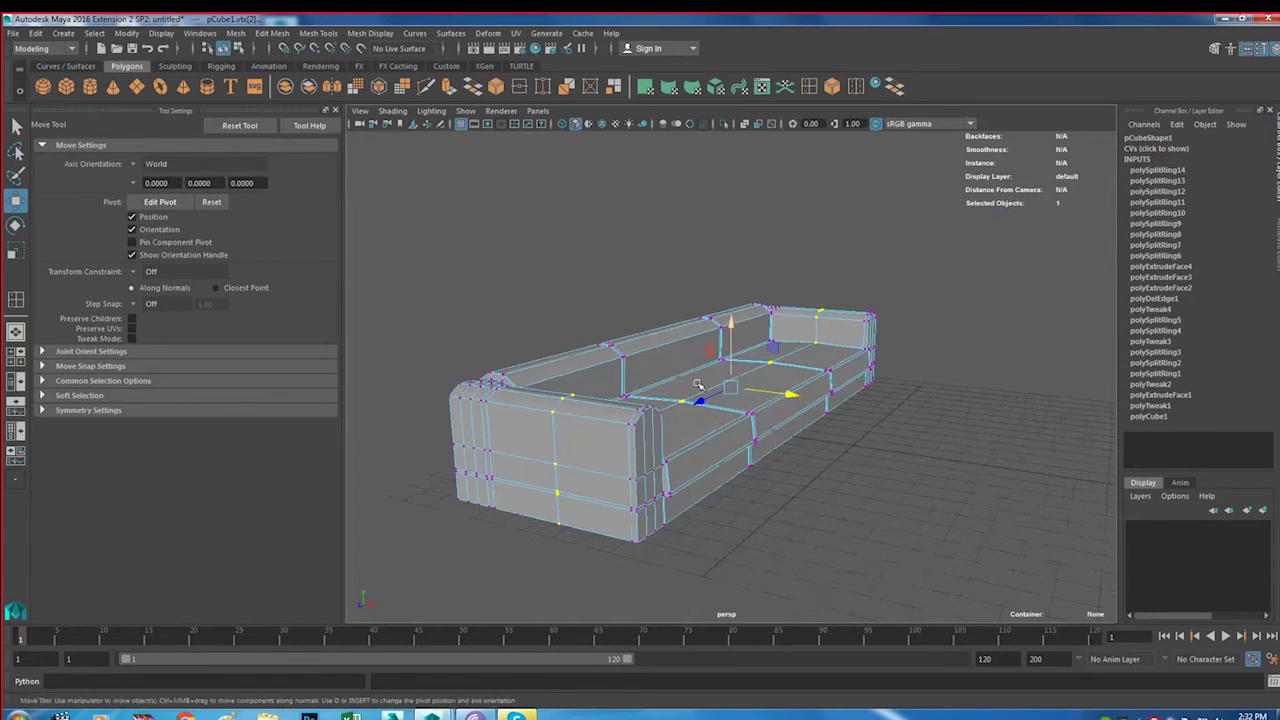
{"action": "left_click_drag", "start_coordinate": [727, 416], "coordinate": [690, 486], "text": "alt"}
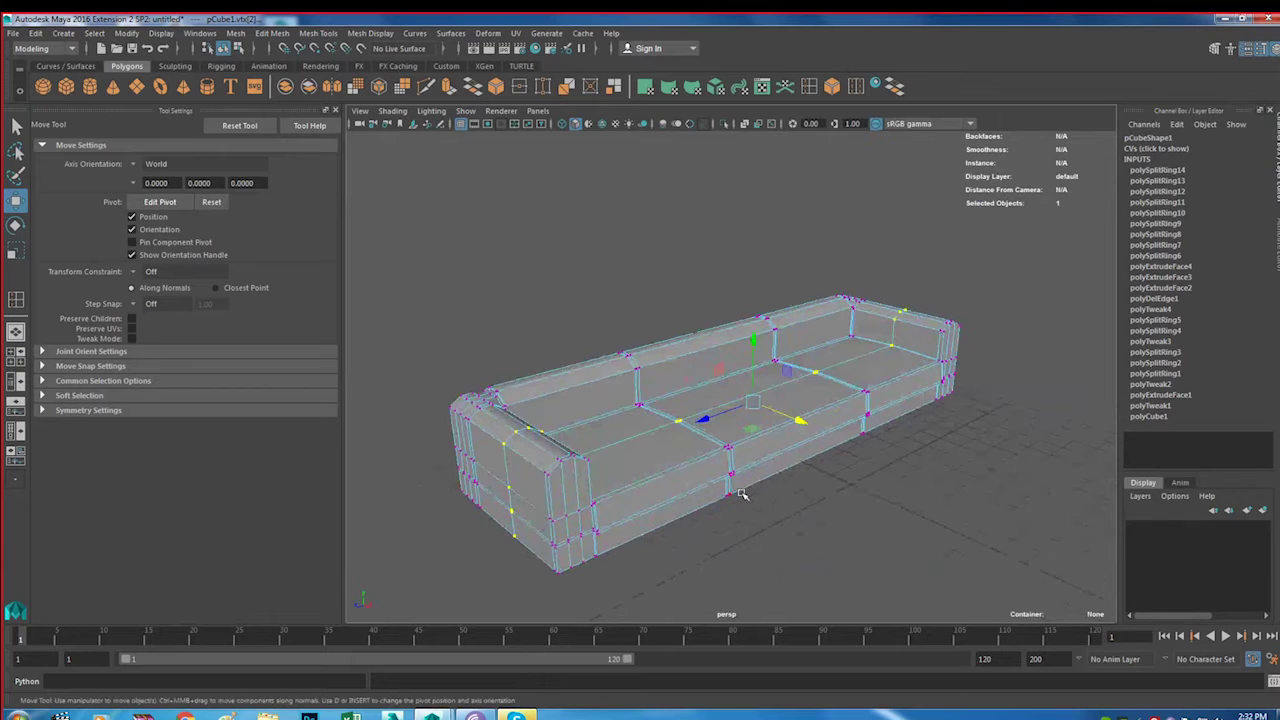
{"action": "right_click_drag", "start_coordinate": [729, 336], "coordinate": [766, 318]}
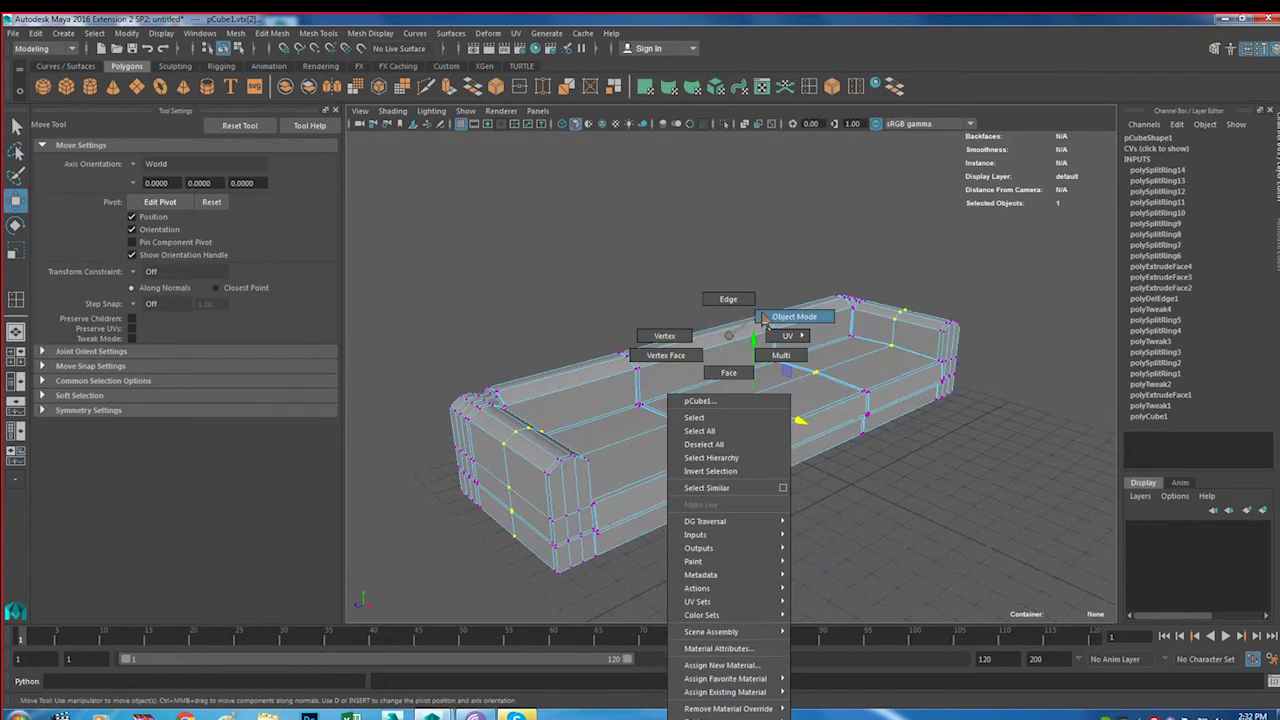
{"action": "left_click", "coordinate": [777, 380]}
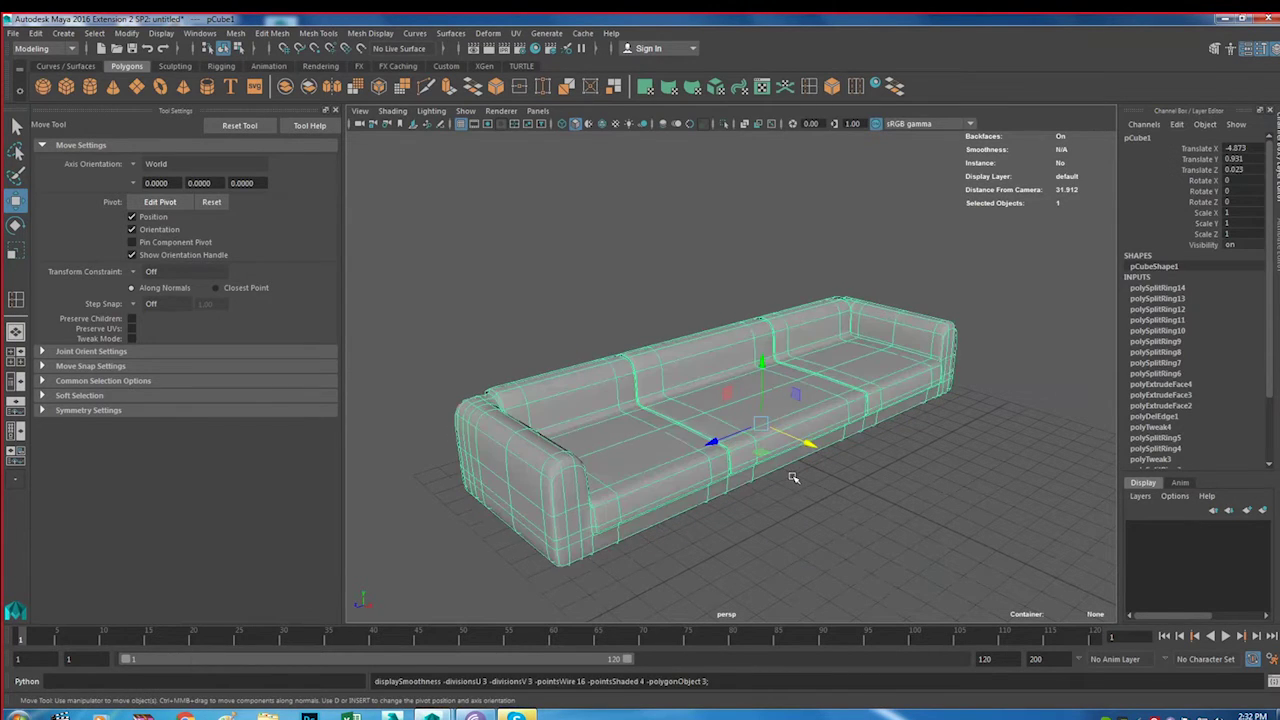
{"action": "left_click", "coordinate": [862, 509]}
{"action": "mouse_move", "coordinate": [862, 509]}
{"action": "left_mouse_down", "text": "alt"}
{"action": "mouse_move", "coordinate": [805, 511]}
{"action": "mouse_move", "coordinate": [815, 478]}
{"action": "left_mouse_up", "text": "alt"}
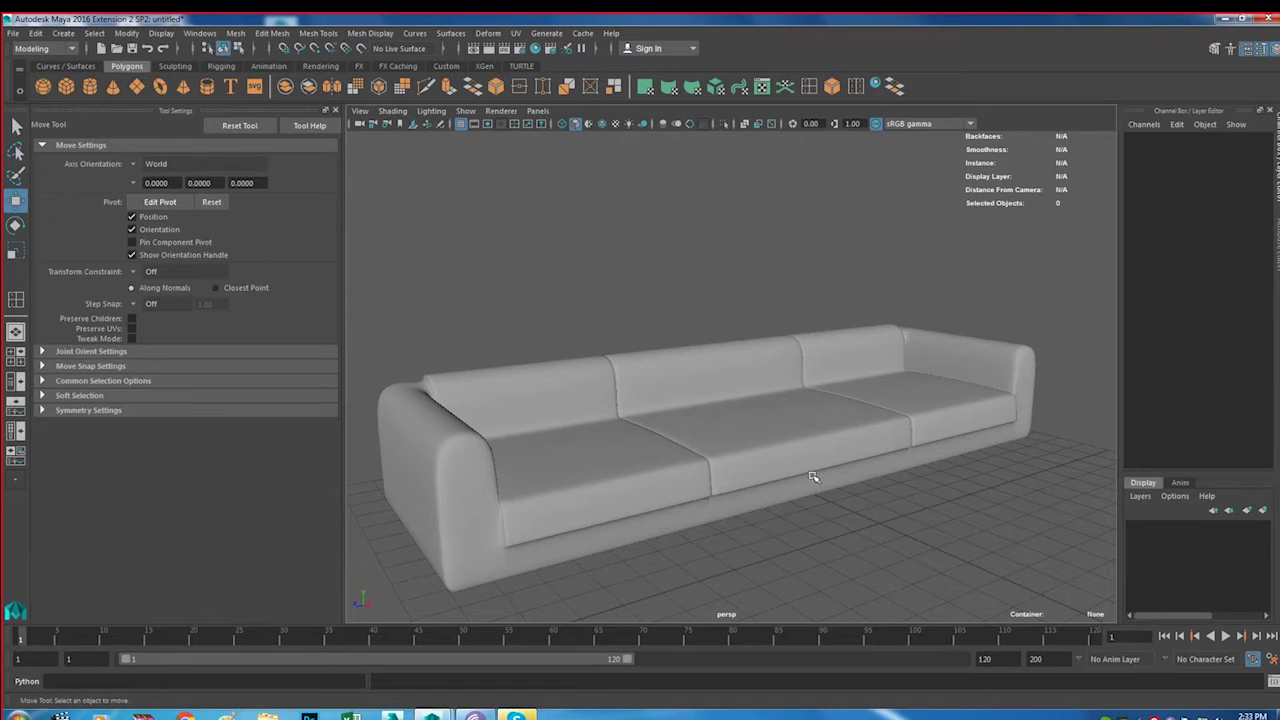
Orbit the sofa from end-on to a three-quarter view, then dismiss the licence notice
{"action": "middle_click_drag", "start_coordinate": [491, 400], "coordinate": [537, 436], "text": "alt"}
{"action": "mouse_move", "coordinate": [537, 436]}
{"action": "left_mouse_down", "text": "alt"}
{"action": "mouse_move", "coordinate": [646, 443]}
{"action": "mouse_move", "coordinate": [677, 514]}
{"action": "mouse_move", "coordinate": [655, 454]}
{"action": "left_mouse_up", "text": "alt"}
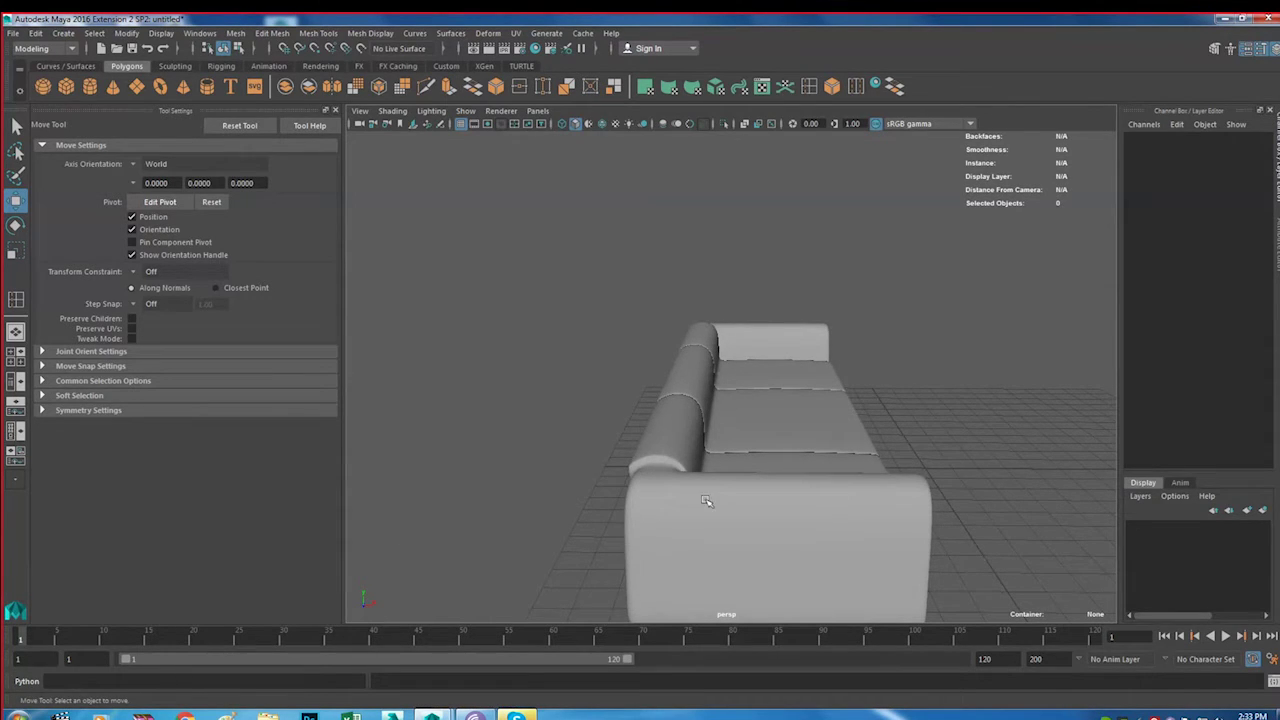
{"action": "mouse_move", "coordinate": [714, 486]}
{"action": "left_mouse_down", "text": "alt"}
{"action": "mouse_move", "coordinate": [703, 514]}
{"action": "mouse_move", "coordinate": [634, 514]}
{"action": "mouse_move", "coordinate": [745, 509]}
{"action": "mouse_move", "coordinate": [723, 503]}
{"action": "mouse_move", "coordinate": [806, 463]}
{"action": "mouse_move", "coordinate": [851, 489]}
{"action": "mouse_move", "coordinate": [733, 490]}
{"action": "left_mouse_up", "text": "alt"}
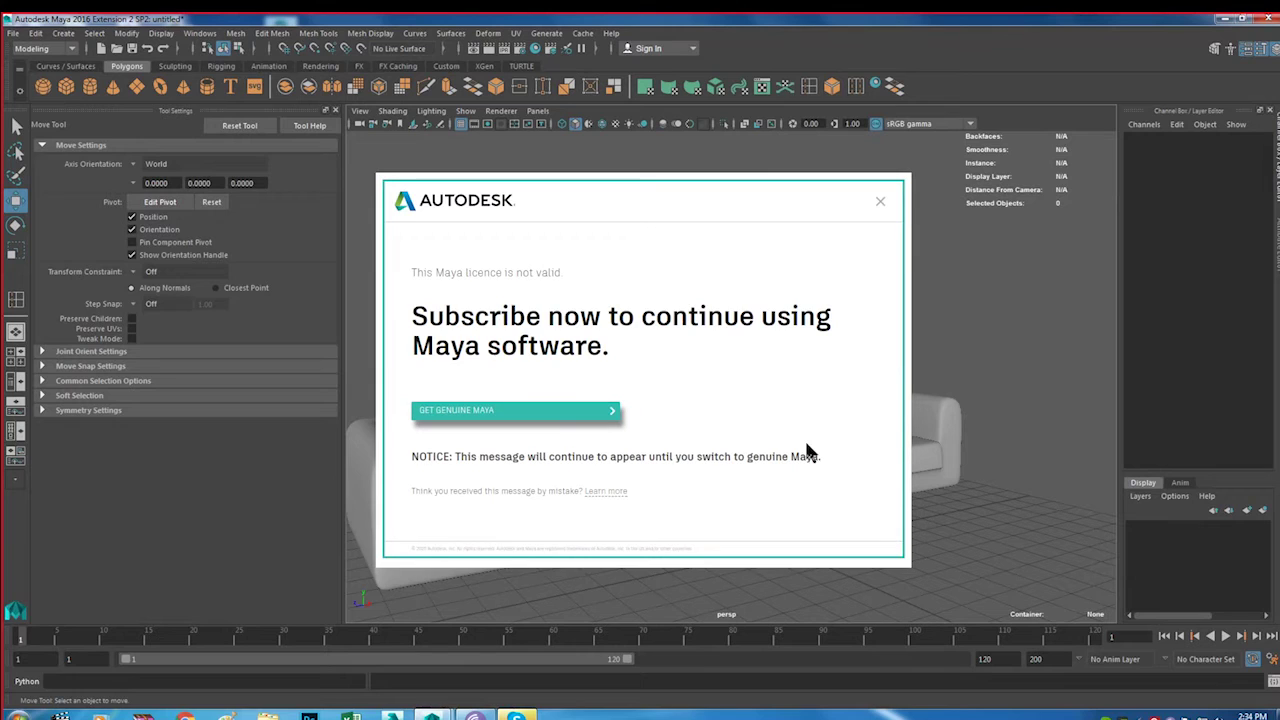
{"action": "left_click", "coordinate": [881, 205]}
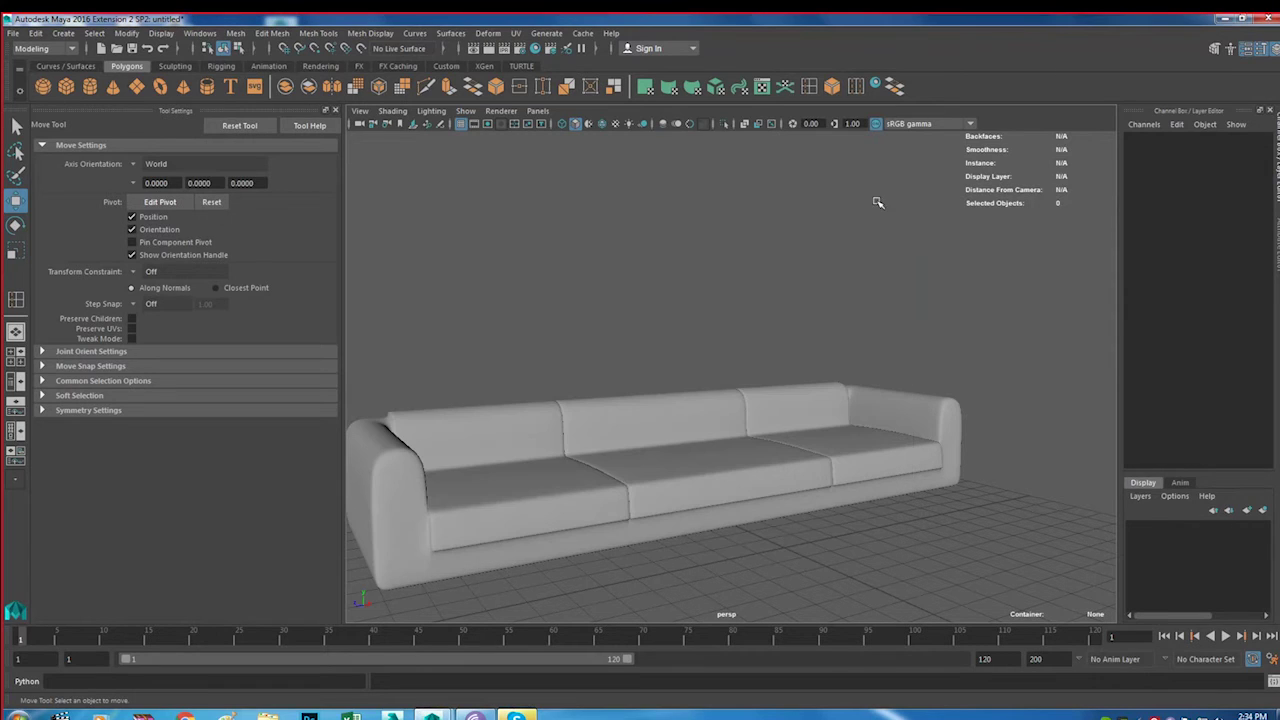
Select the sofa mesh pCube1 and assign it a new Lambert material
{"action": "left_click", "coordinate": [885, 467]}
{"action": "left_click", "coordinate": [866, 278]}
{"action": "left_click", "coordinate": [891, 404]}
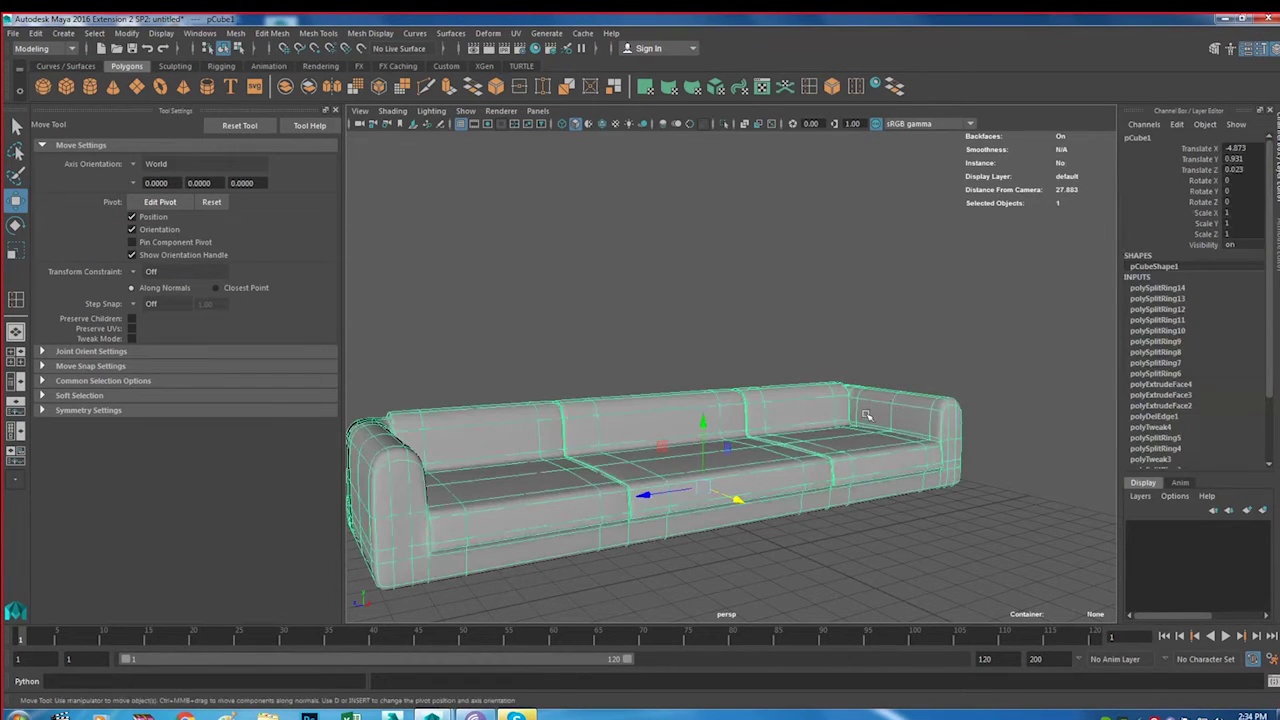
{"action": "right_click", "coordinate": [757, 410]}
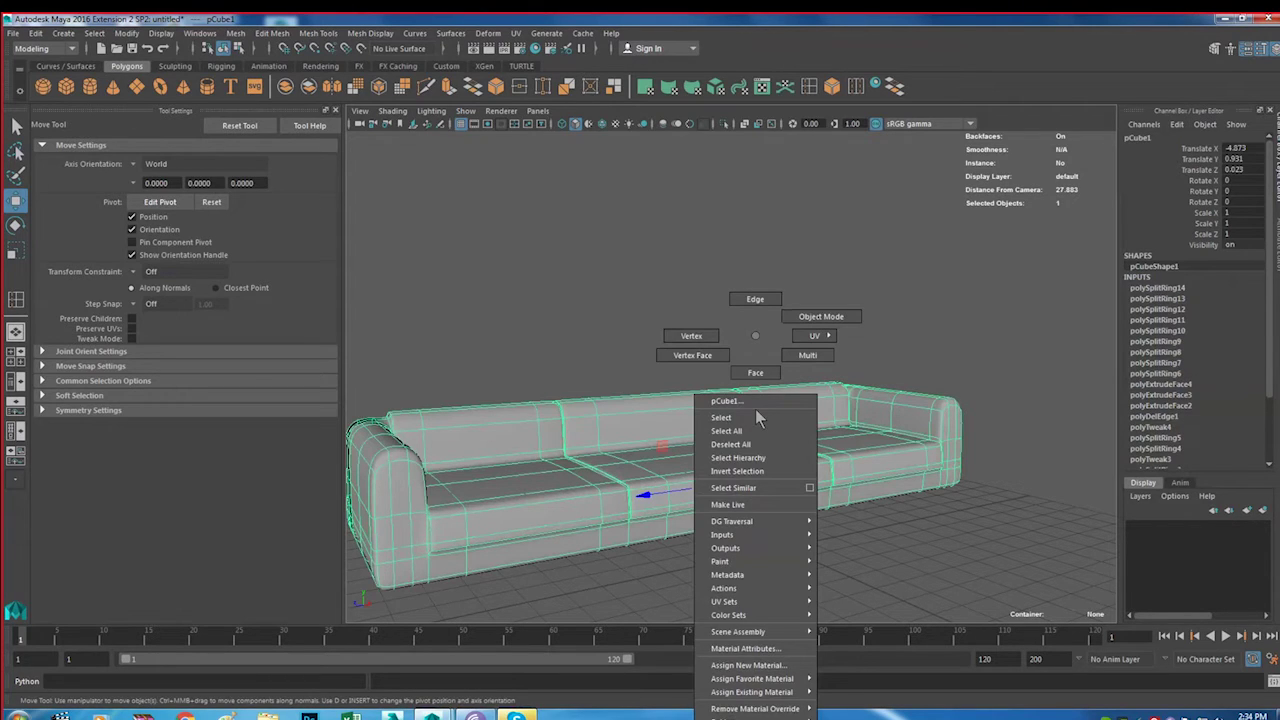
{"action": "left_click", "coordinate": [771, 670]}
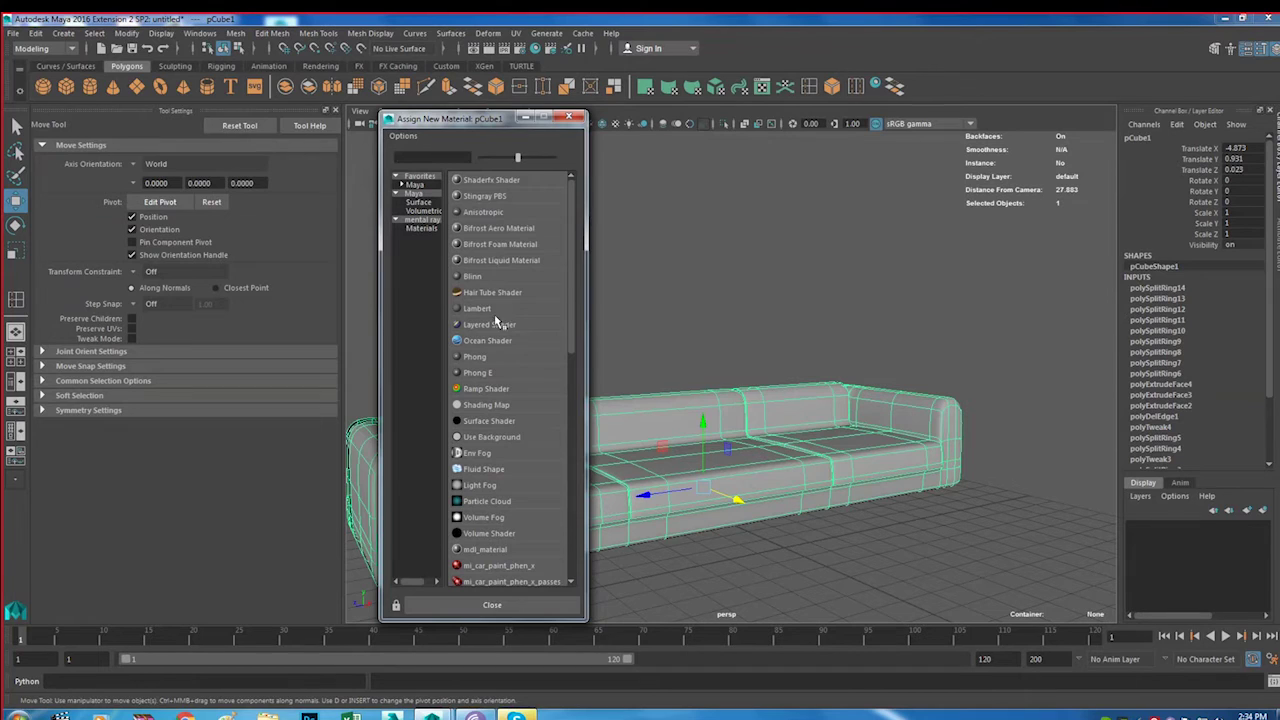
{"action": "left_click", "coordinate": [491, 314]}
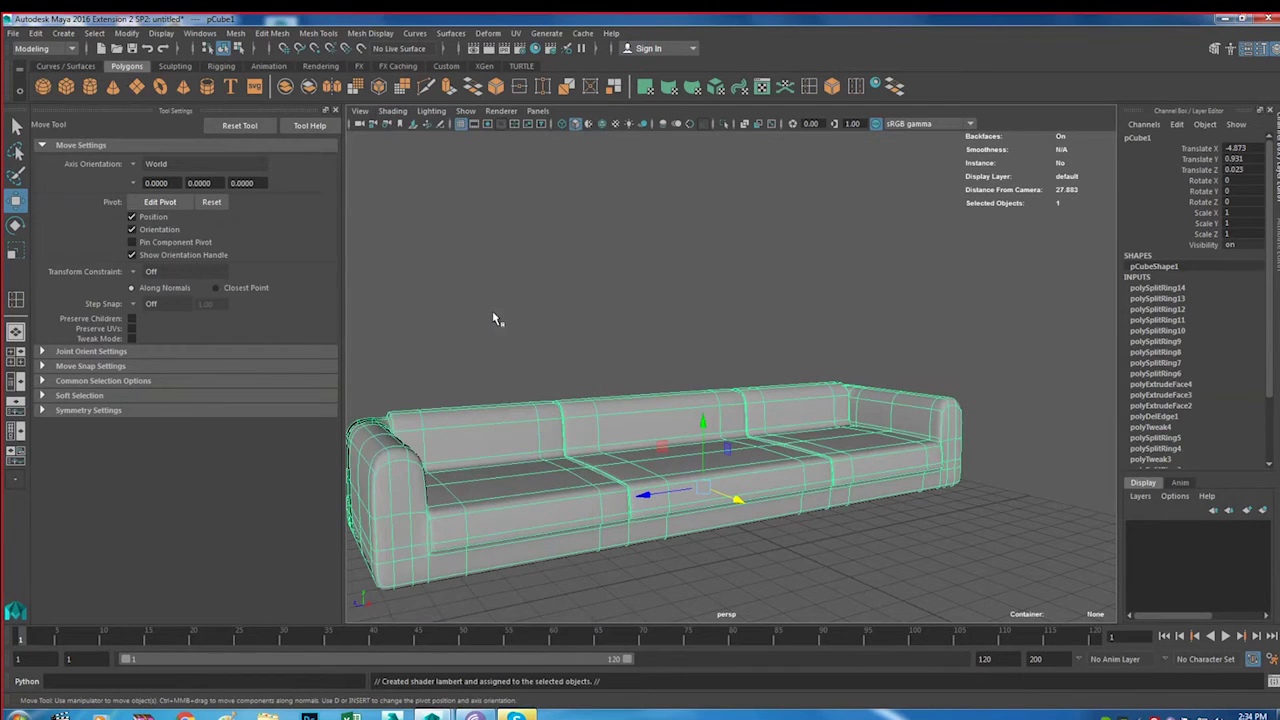
Show the lambert2 material's settings in the Attribute Editor
{"action": "key", "text": "ctrl+a"}
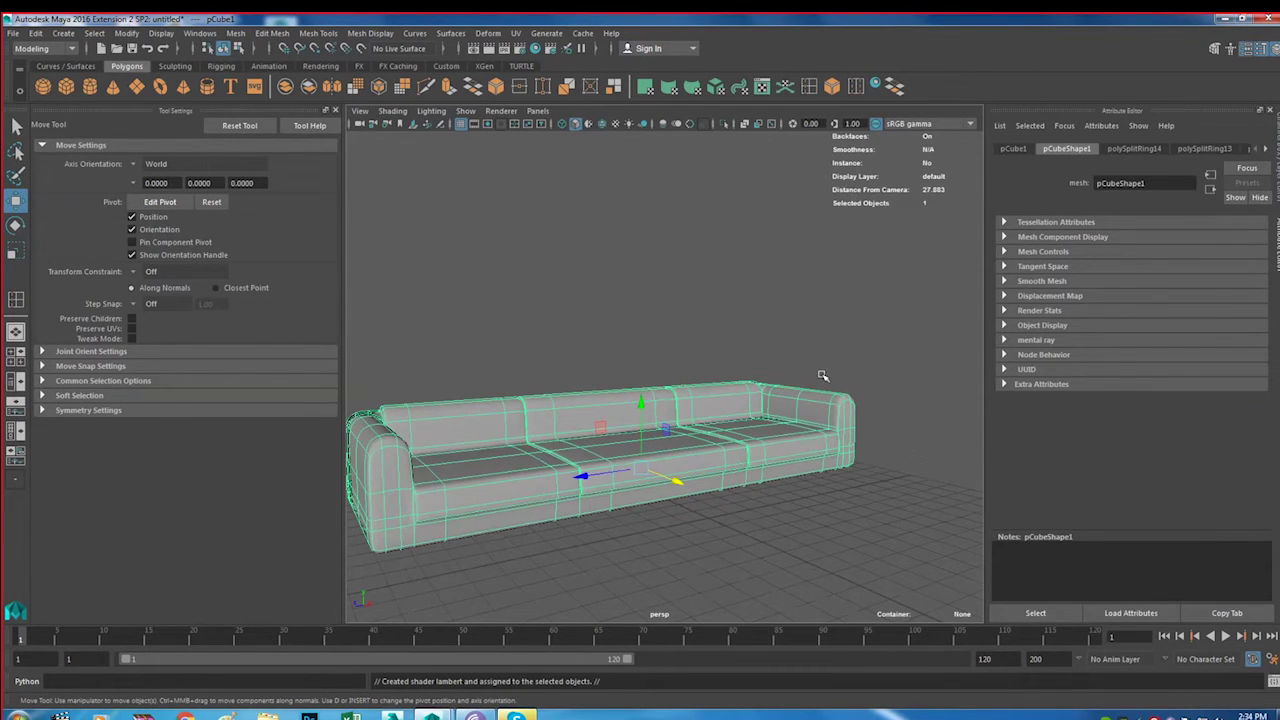
{"action": "left_click", "coordinate": [1266, 148]}
{"action": "left_click", "coordinate": [1266, 148]}
{"action": "left_click", "coordinate": [1266, 148]}
{"action": "left_click", "coordinate": [1266, 148]}
{"action": "left_click", "coordinate": [1266, 148]}
{"action": "left_click", "coordinate": [1266, 148]}
{"action": "left_click", "coordinate": [1266, 148]}
{"action": "left_click", "coordinate": [1266, 148]}
{"action": "left_click", "coordinate": [1266, 148]}
{"action": "left_click", "coordinate": [1266, 148]}
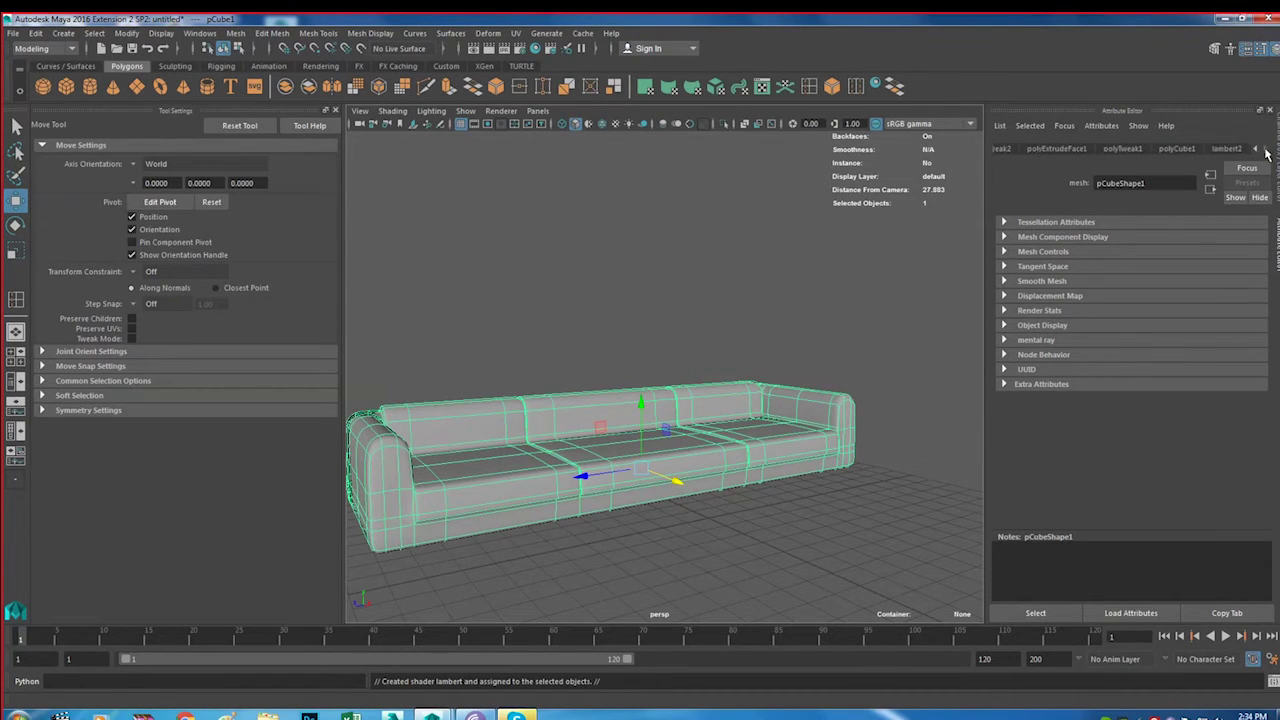
{"action": "left_click", "coordinate": [1236, 149]}
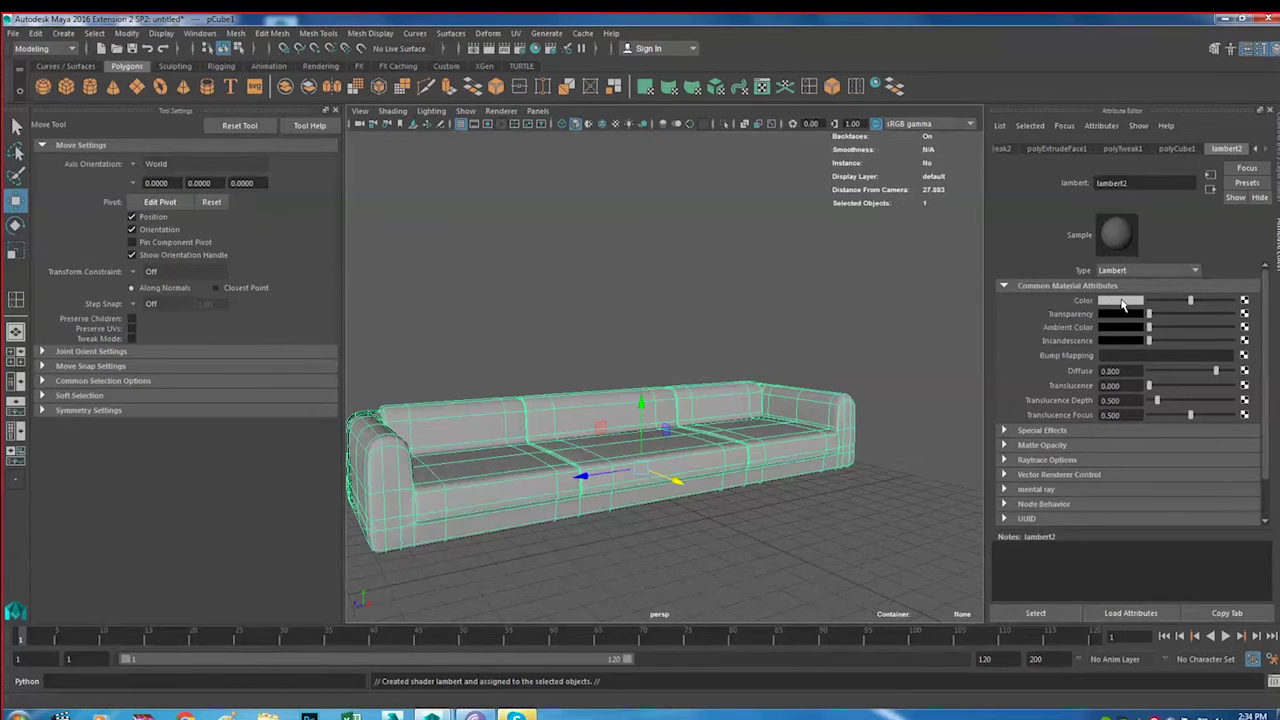
Tint the lambert2 colour tan, then connect a new File texture to Color
{"action": "left_click", "coordinate": [1122, 301]}
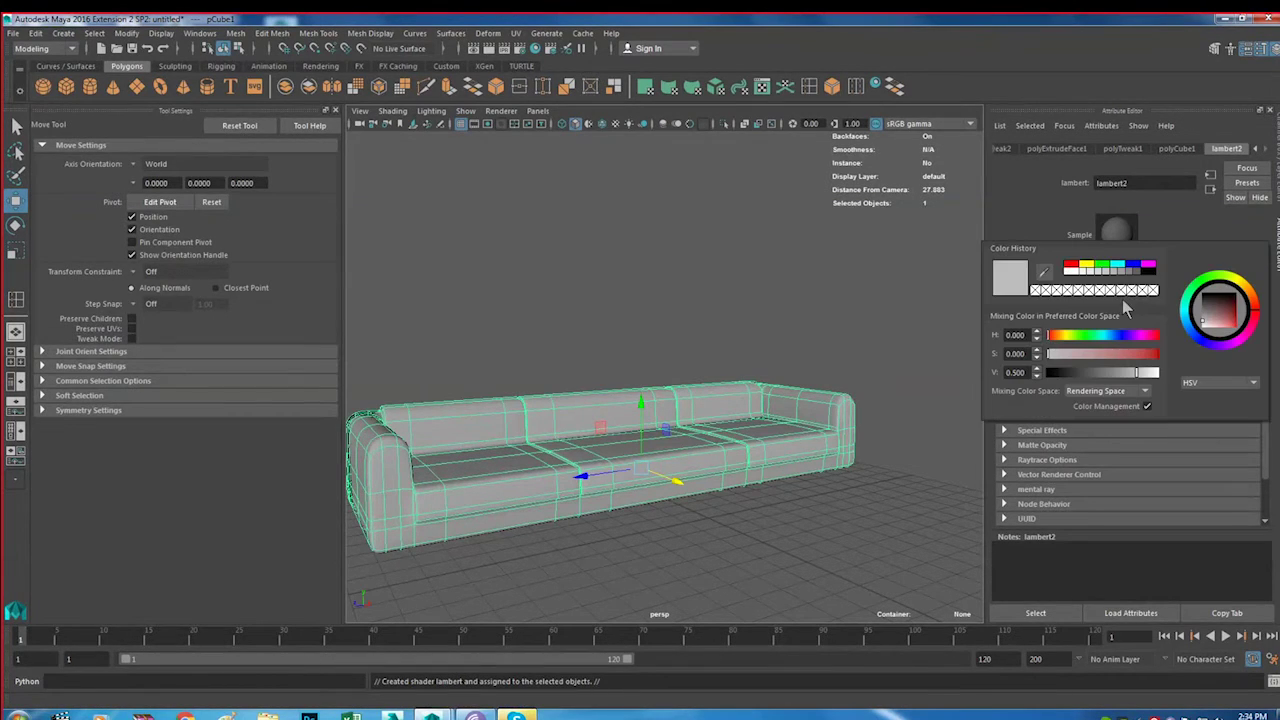
{"action": "left_click", "coordinate": [1107, 355]}
{"action": "left_click_drag", "start_coordinate": [1107, 355], "coordinate": [1083, 355]}
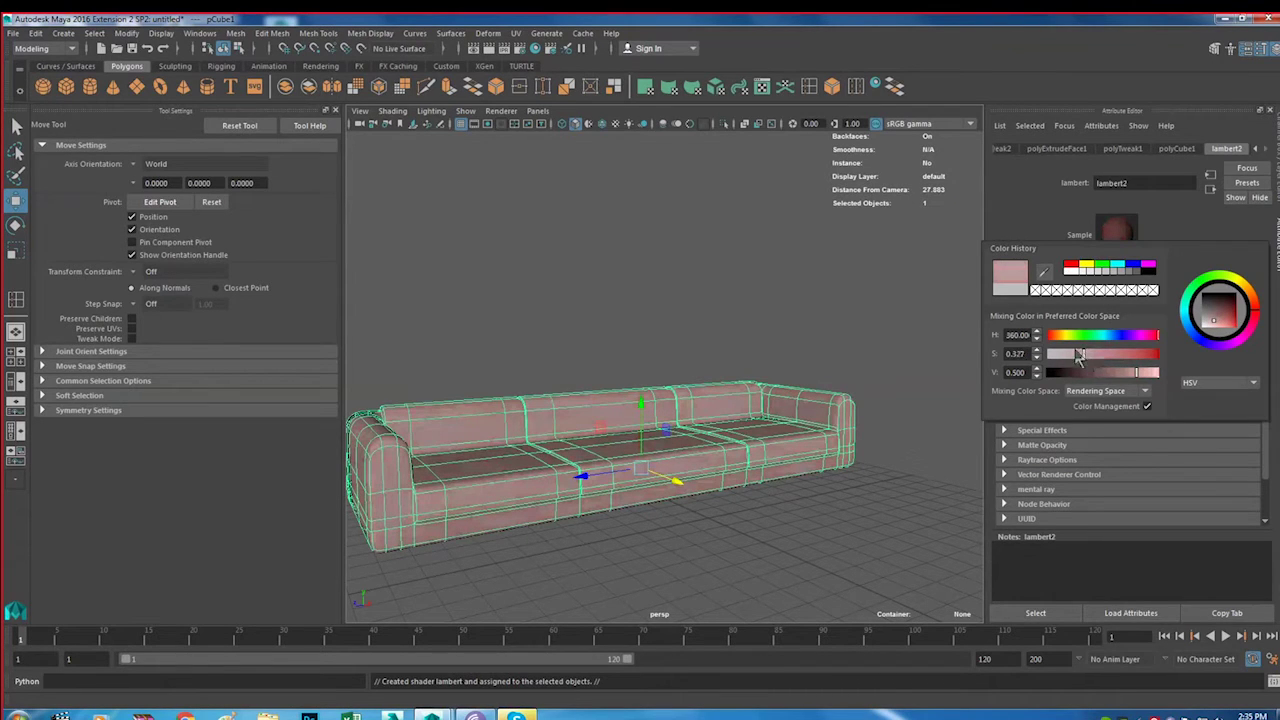
{"action": "left_click", "coordinate": [1063, 336]}
{"action": "left_click_drag", "start_coordinate": [1070, 354], "coordinate": [1118, 358]}
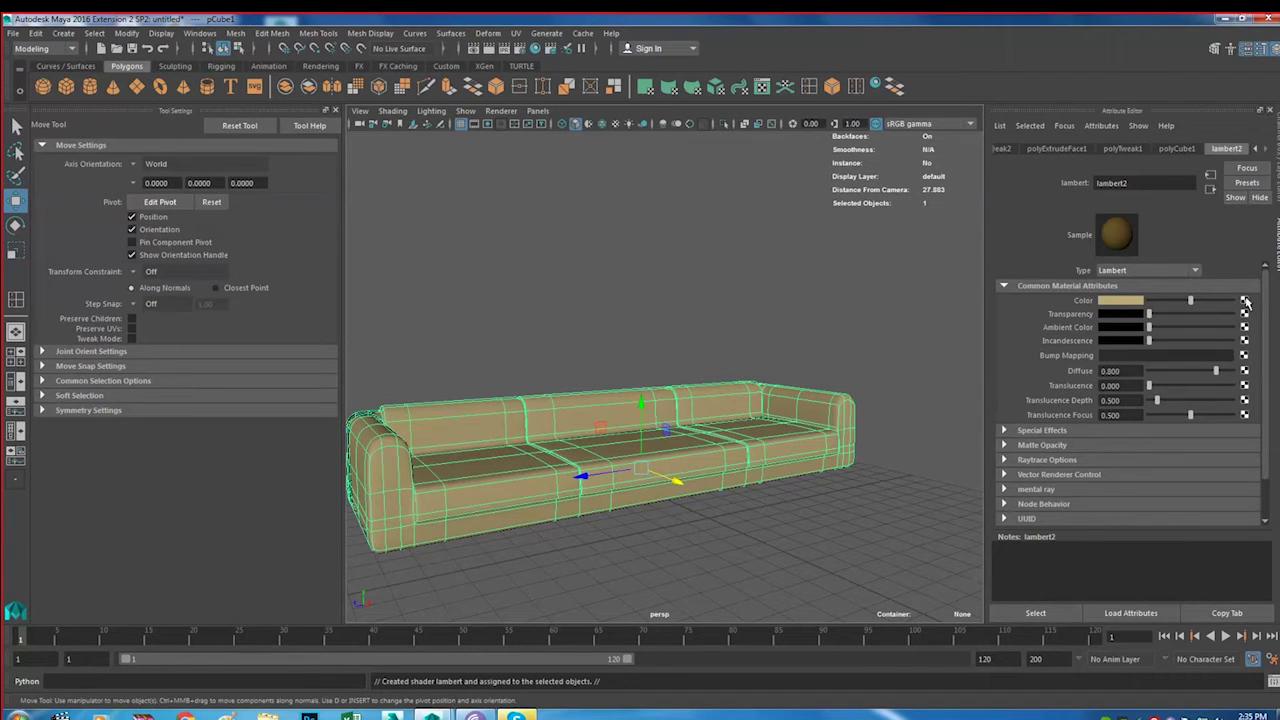
{"action": "left_click", "coordinate": [1248, 354]}
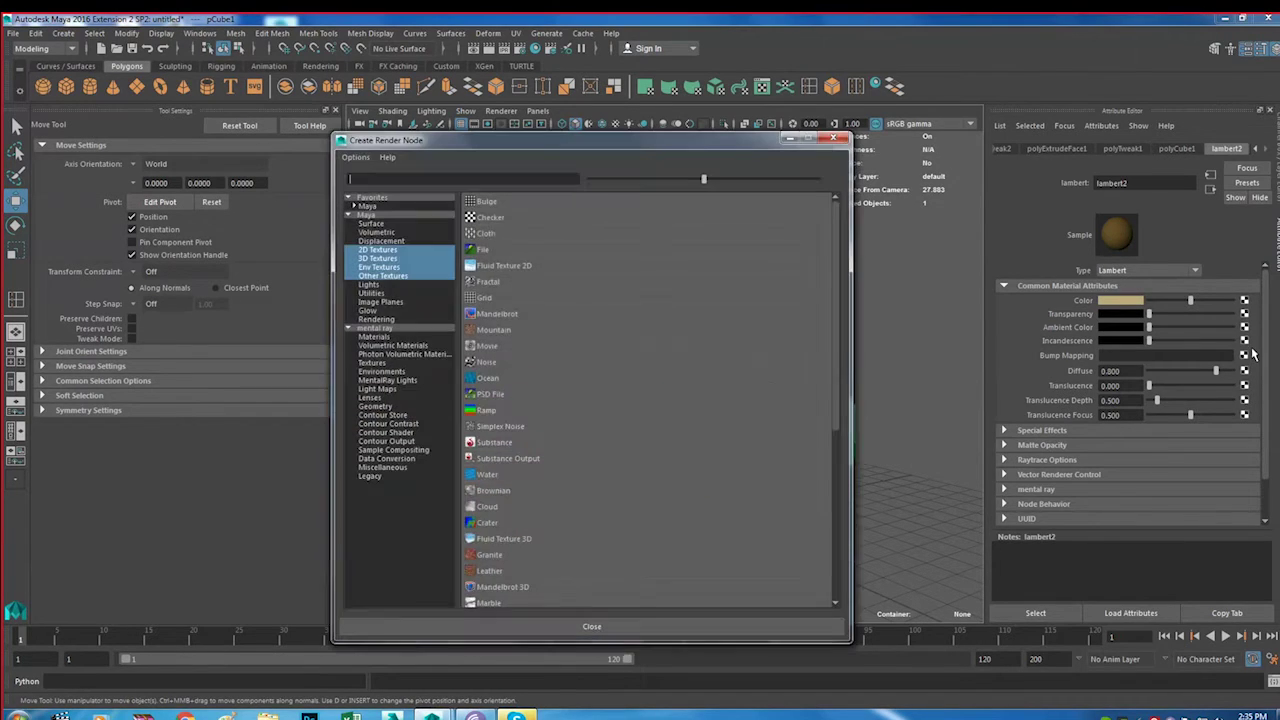
{"action": "left_click", "coordinate": [515, 252]}
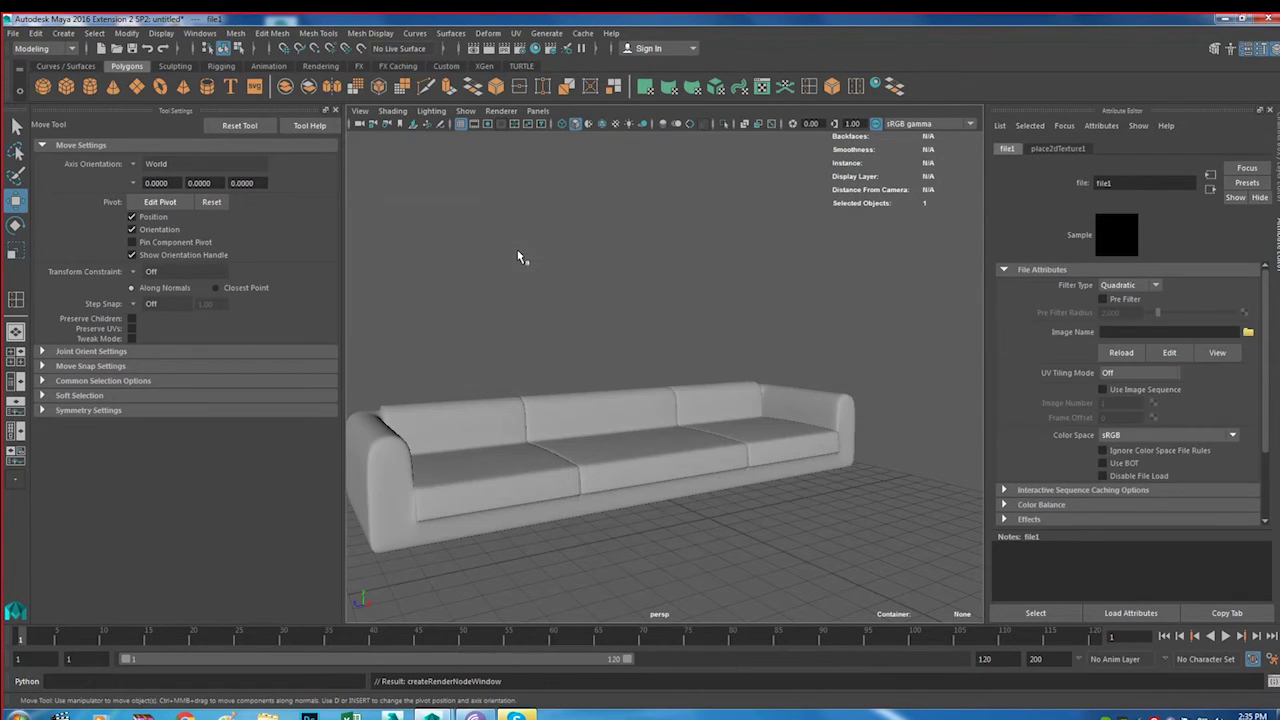
Browse from the Image Name field to the project folder on the F: drive
{"action": "left_click", "coordinate": [1248, 333]}
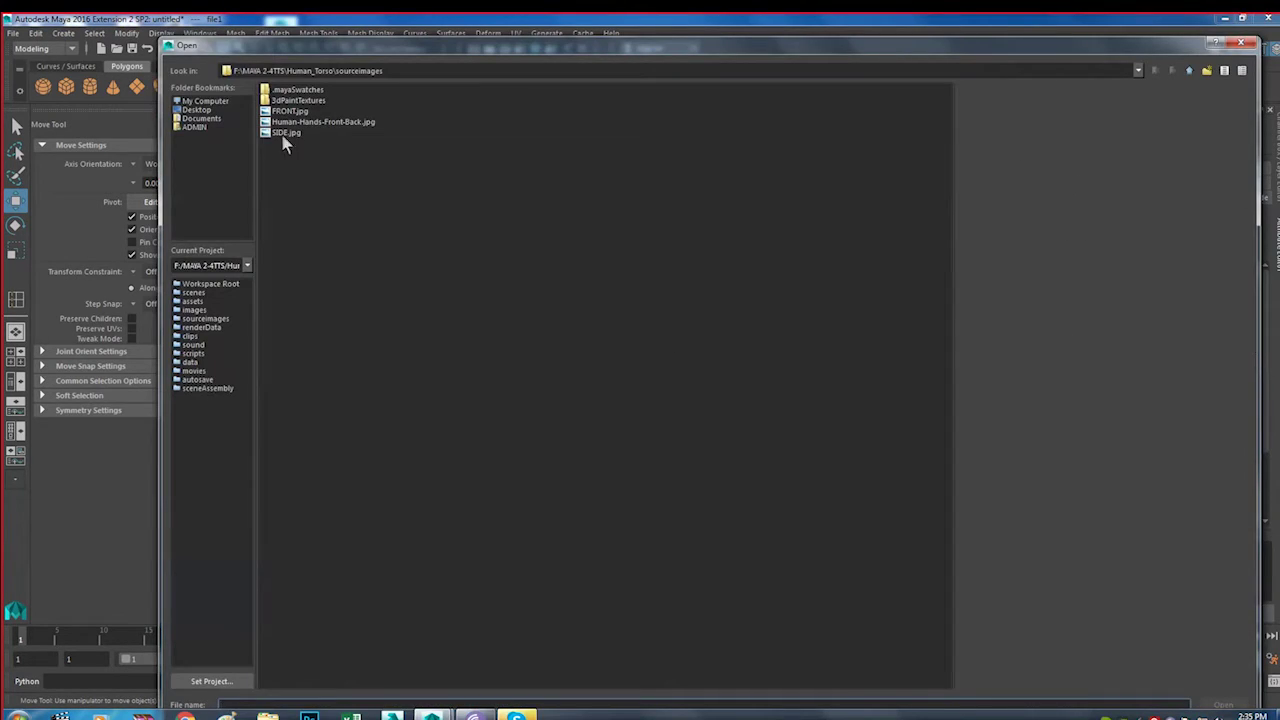
{"action": "left_click", "coordinate": [201, 116]}
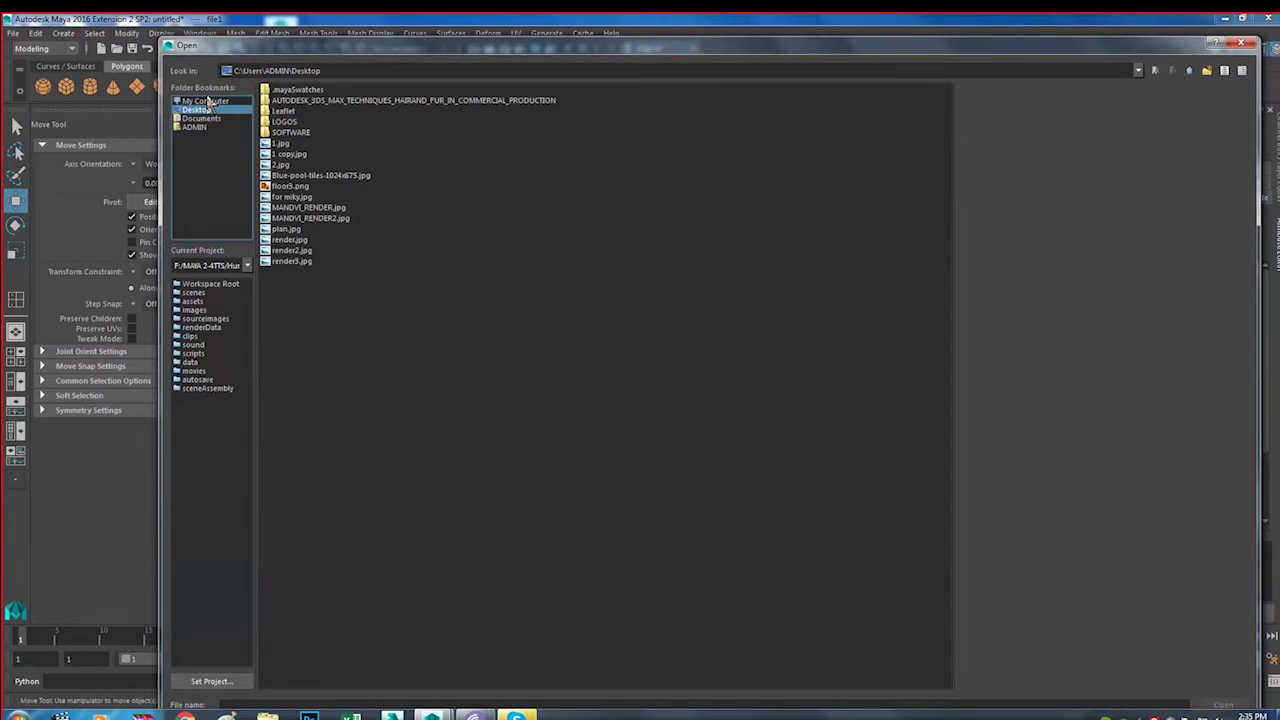
{"action": "key", "text": "Up"}
{"action": "key", "text": "Up"}
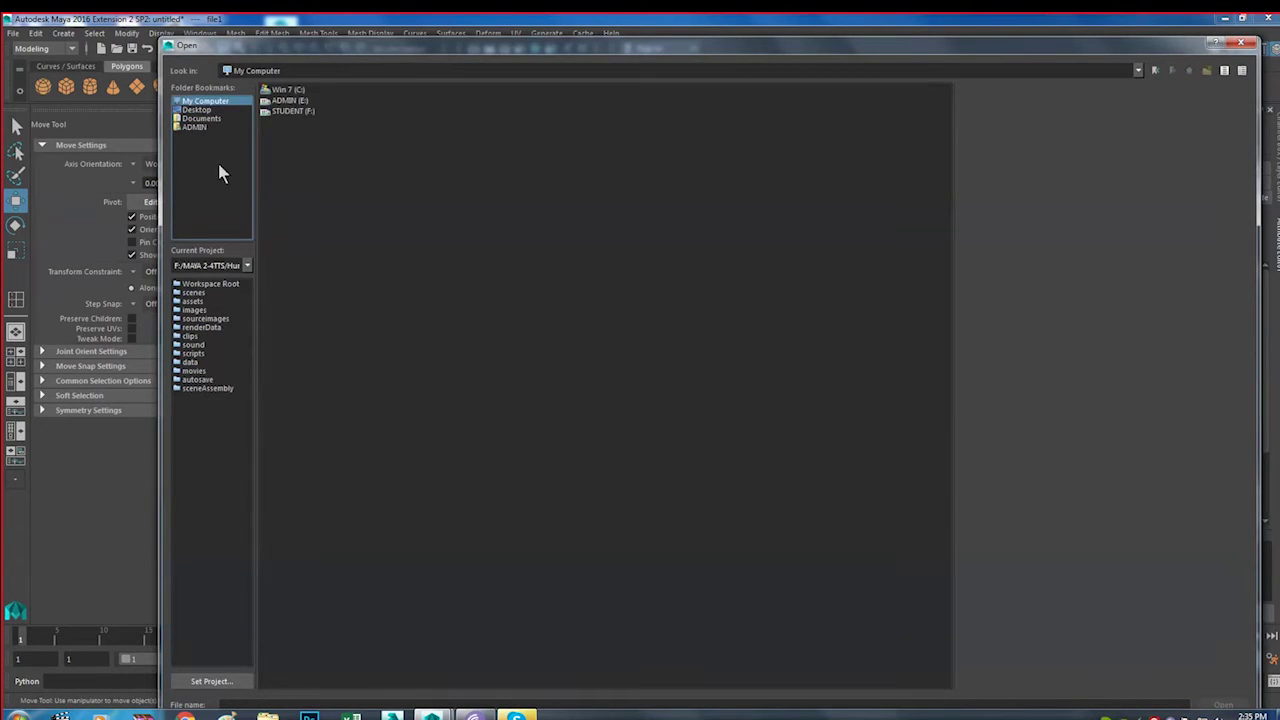
{"action": "left_click", "coordinate": [206, 110]}
{"action": "double_click", "coordinate": [282, 112]}
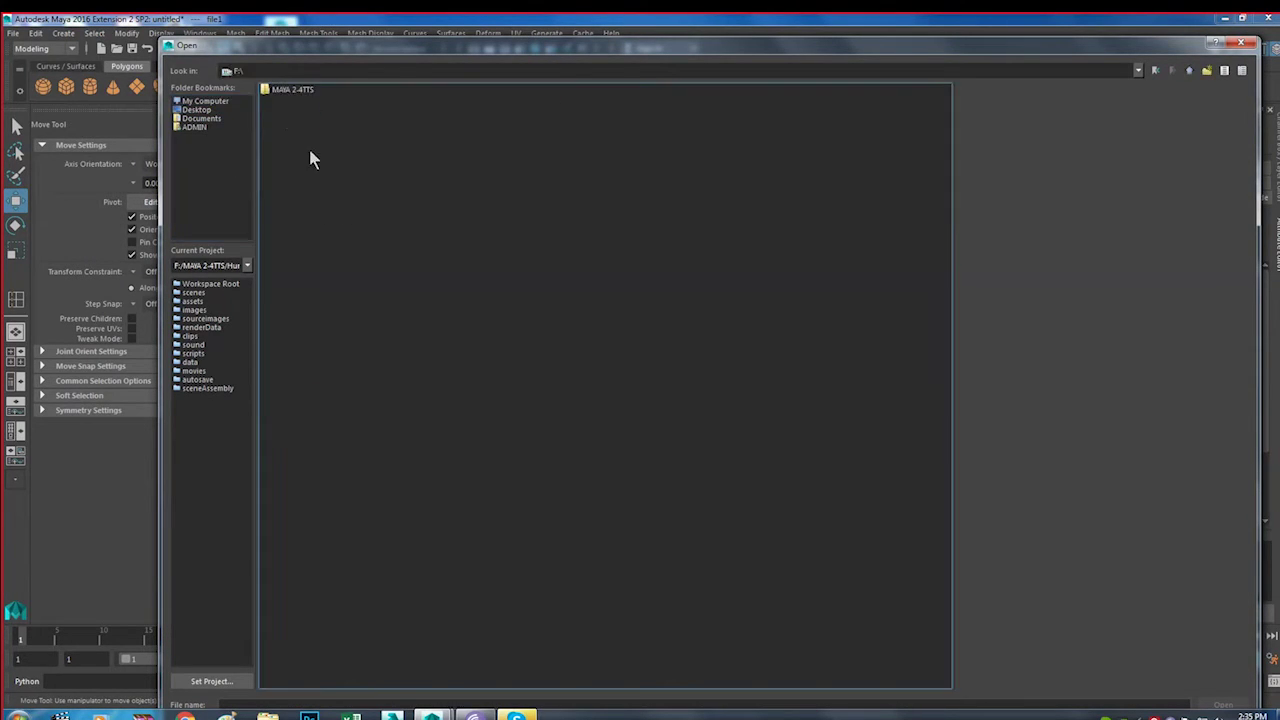
{"action": "left_click", "coordinate": [215, 104]}
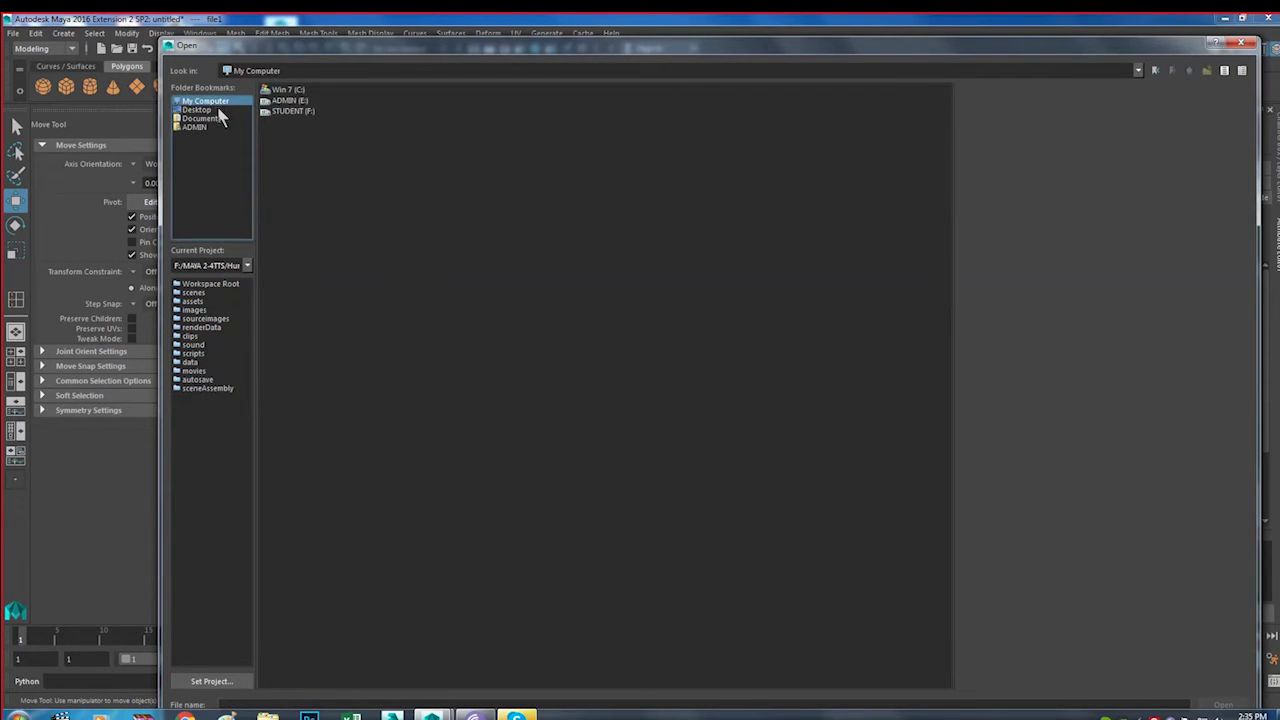
{"action": "left_click", "coordinate": [218, 110]}
{"action": "left_click", "coordinate": [208, 102]}
{"action": "double_click", "coordinate": [300, 111]}
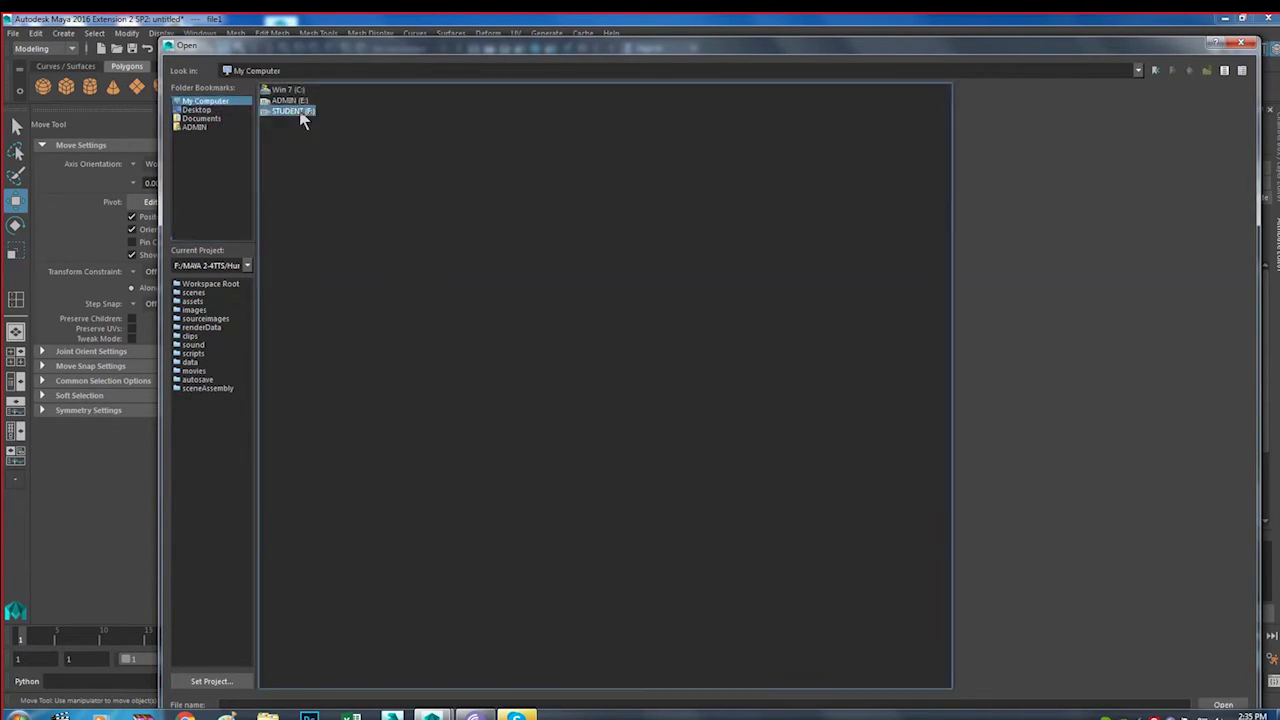
{"action": "left_click", "coordinate": [440, 229]}
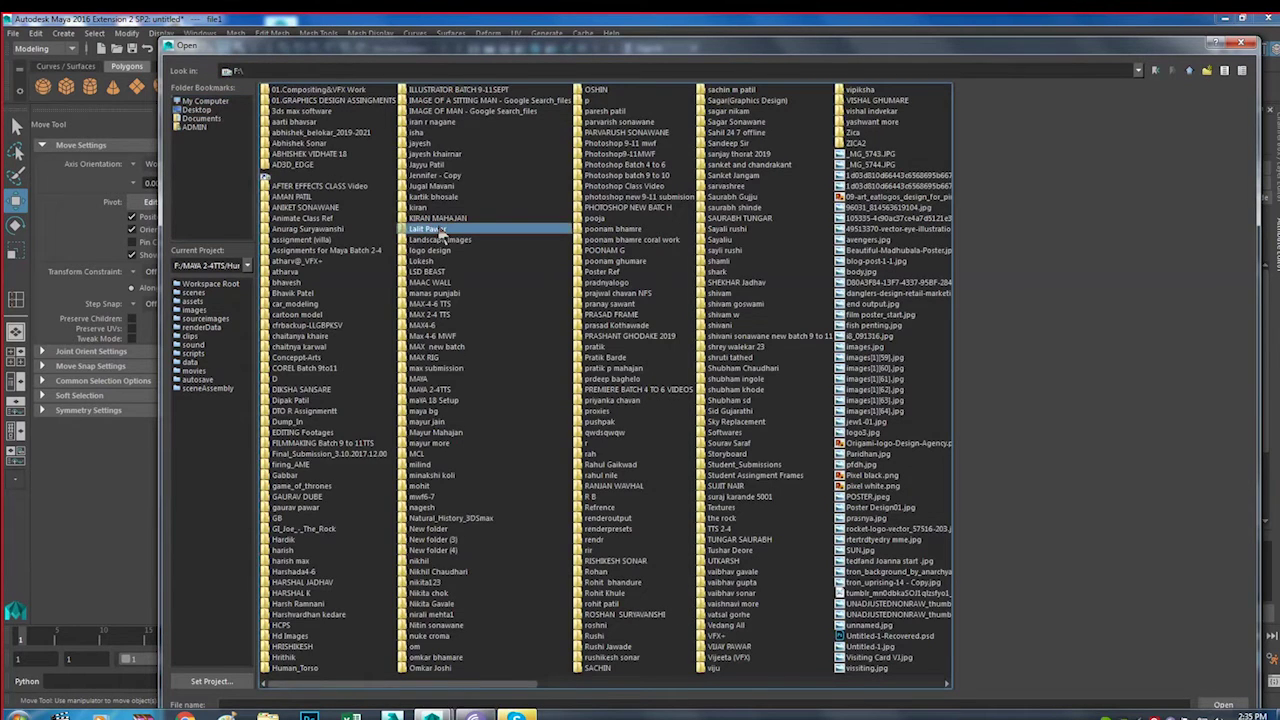
{"action": "type", "text": "san"}
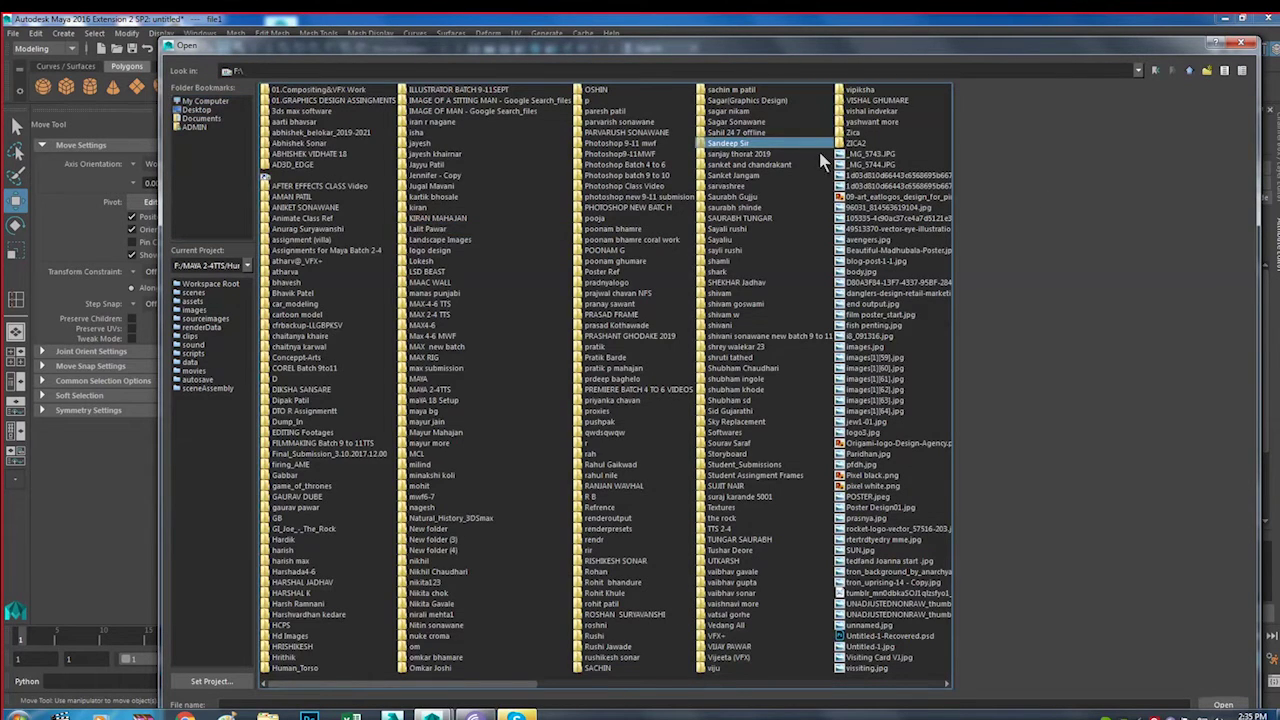
{"action": "double_click", "coordinate": [815, 144]}
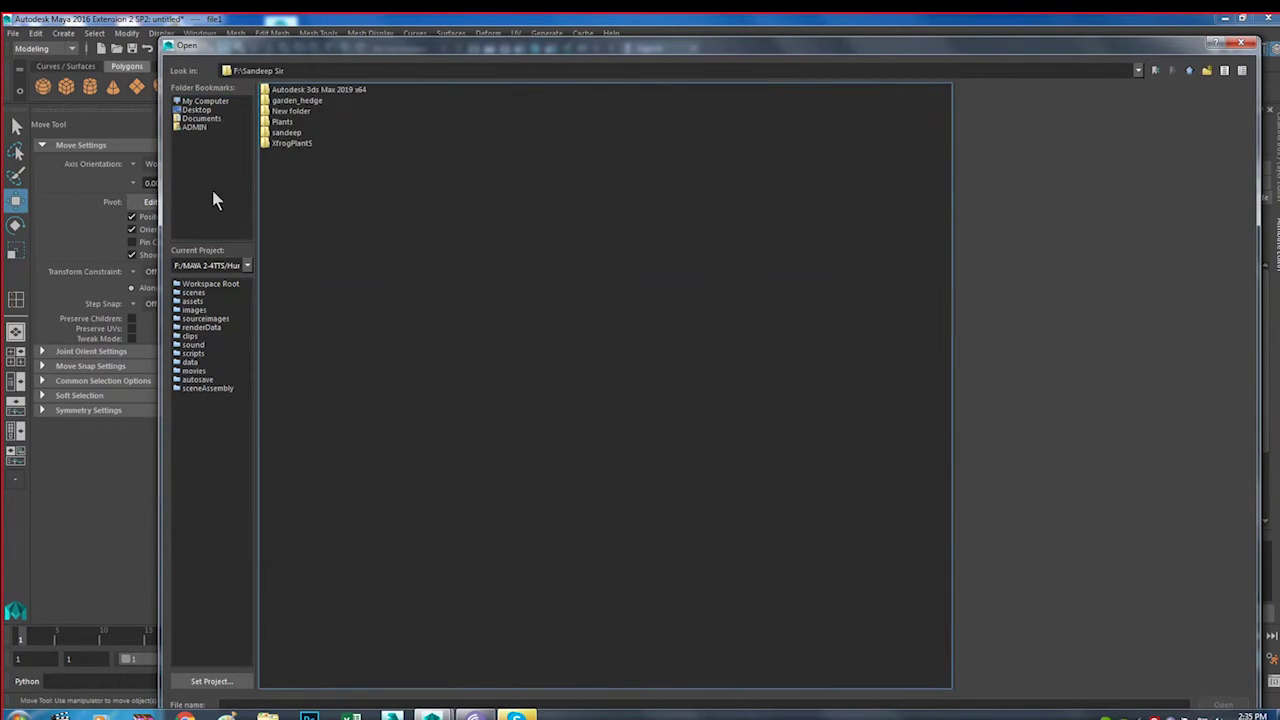
Open the Textures folder and load 14_37_orig.jpg as the file texture image
{"action": "left_click", "coordinate": [288, 136]}
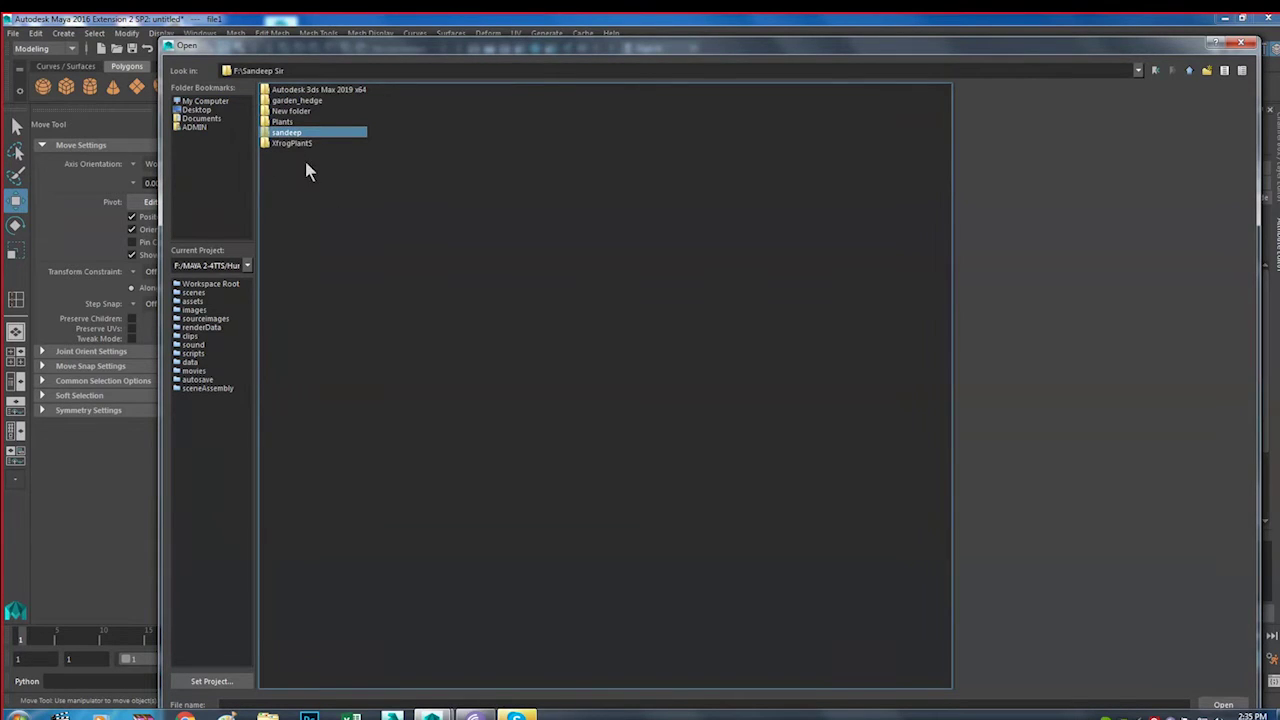
{"action": "double_click", "coordinate": [296, 134]}
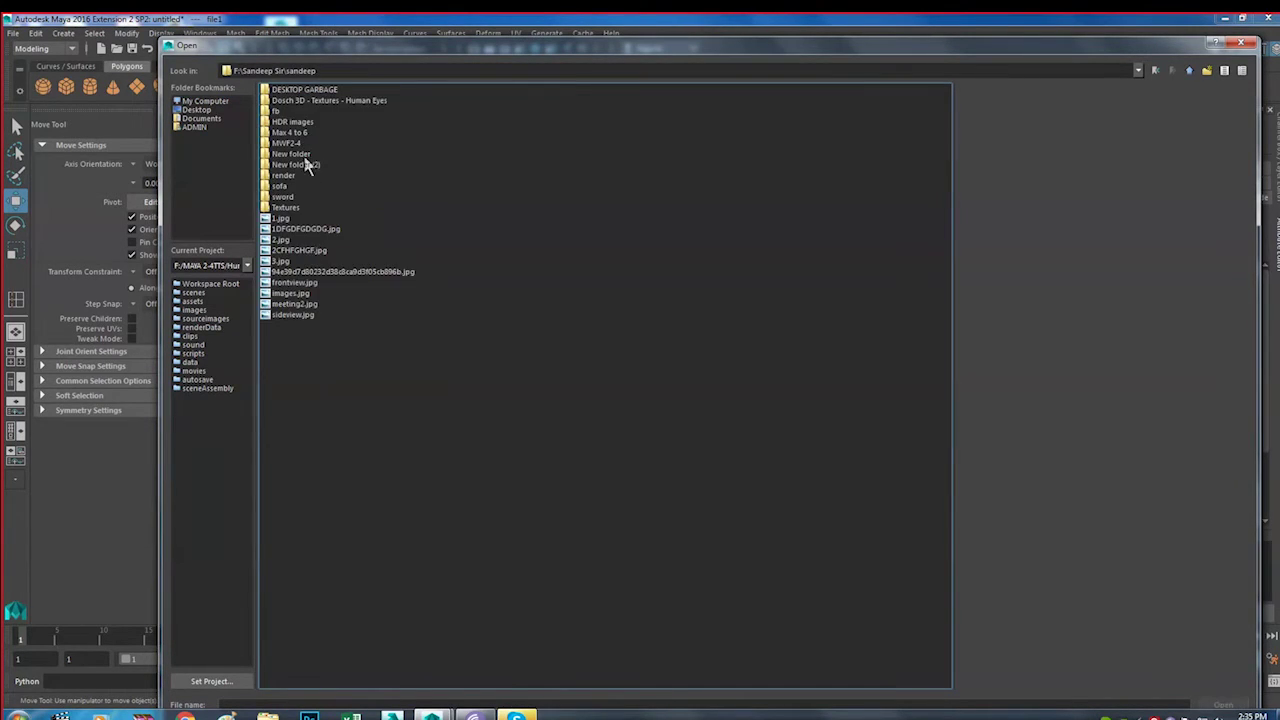
{"action": "double_click", "coordinate": [288, 207]}
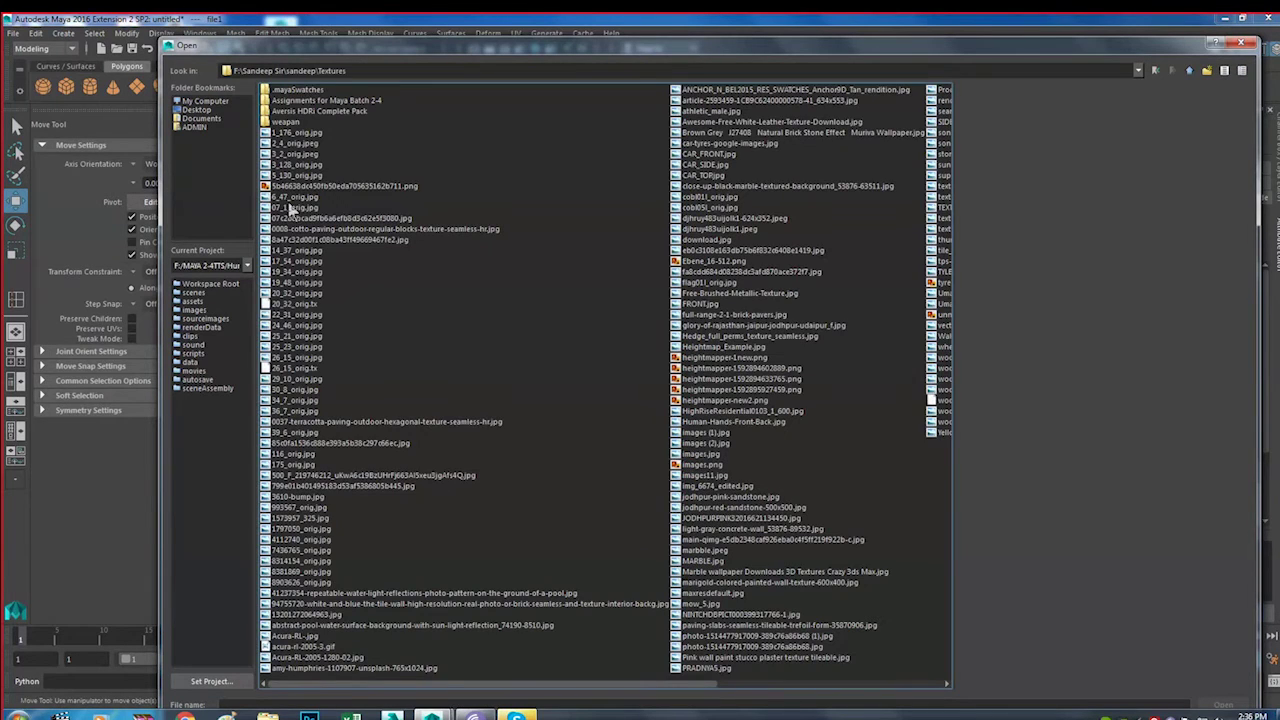
{"action": "left_click", "coordinate": [300, 187]}
{"action": "key", "text": "Down"}
{"action": "key", "text": "Down"}
{"action": "key", "text": "Down"}
{"action": "key", "text": "Down"}
{"action": "key", "text": "Up"}
{"action": "key", "text": "Up"}
{"action": "key", "text": "Up"}
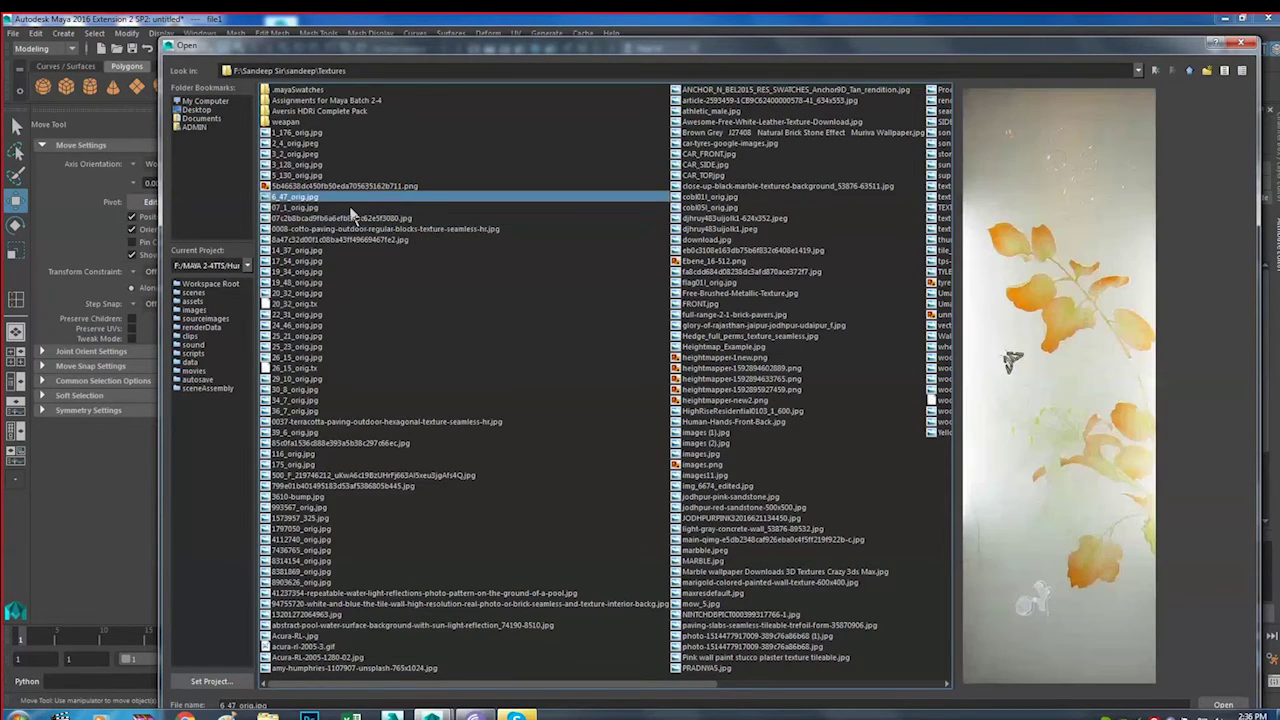
{"action": "key", "text": "Down"}
{"action": "key", "text": "Down"}
{"action": "key", "text": "Down"}
{"action": "key", "text": "Down"}
{"action": "key", "text": "Down"}
{"action": "key", "text": "Down"}
{"action": "key", "text": "Up"}
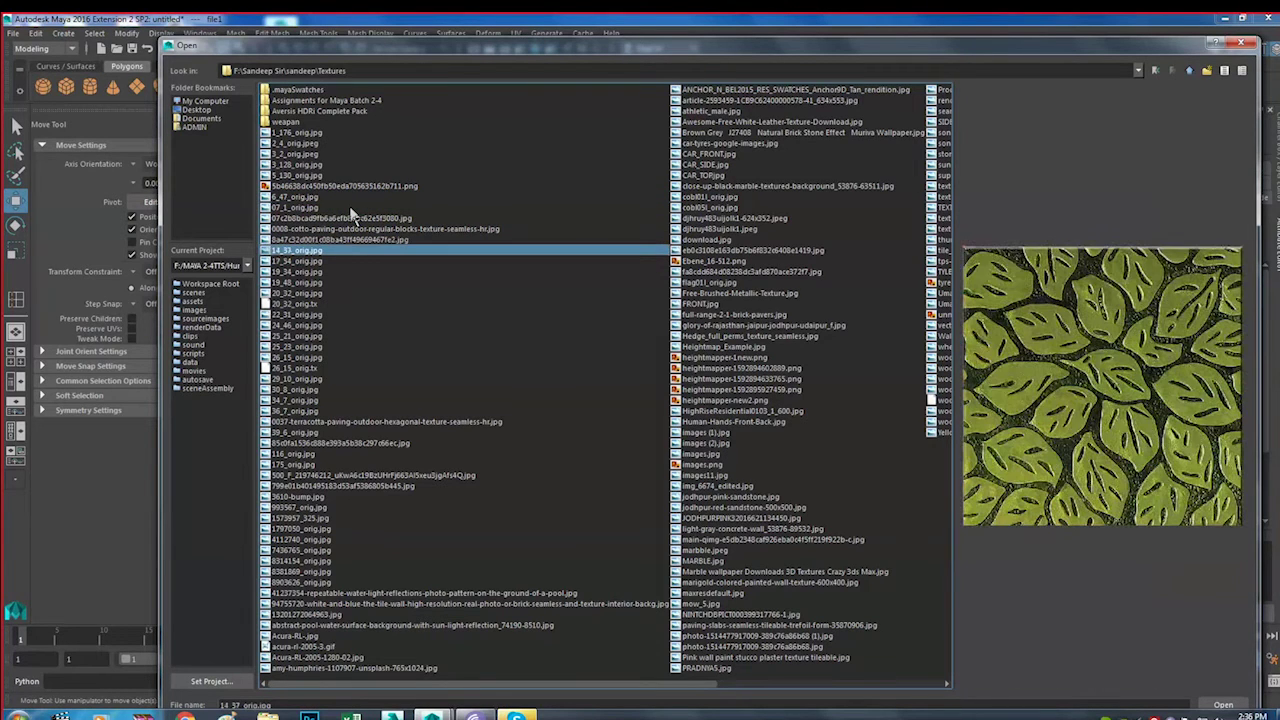
{"action": "key", "text": "Down"}
{"action": "key", "text": "Up"}
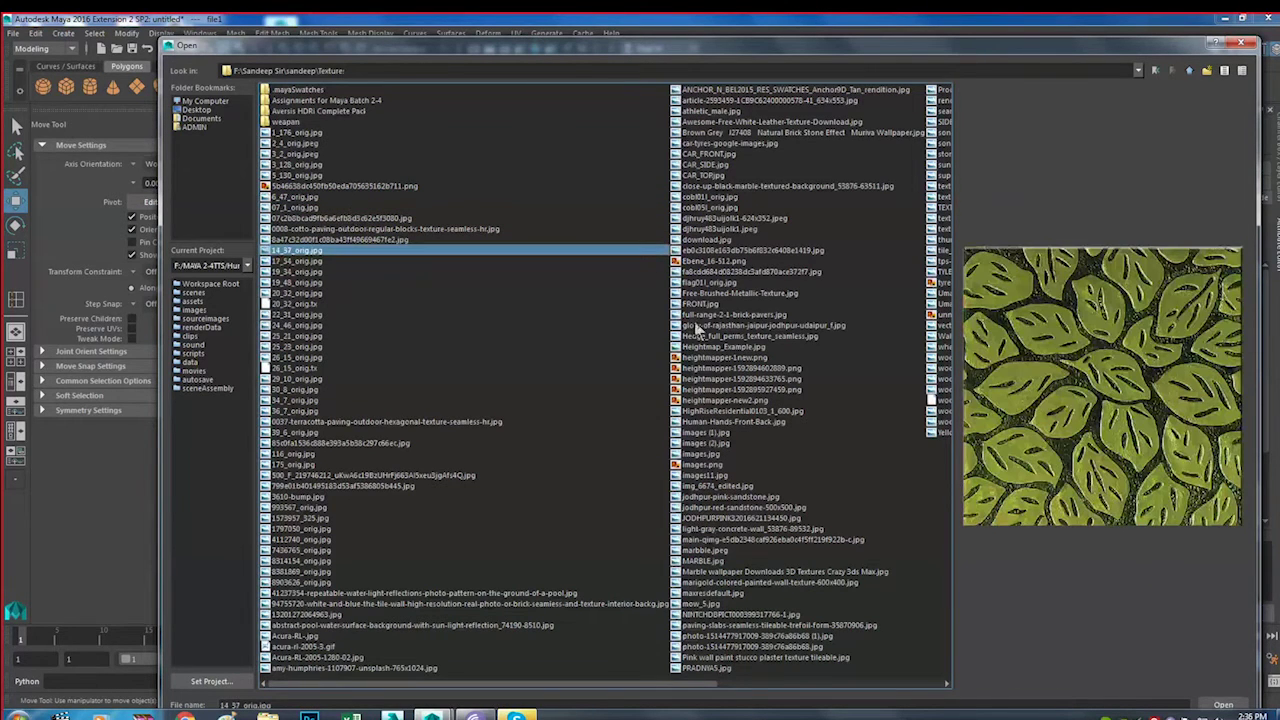
{"action": "double_click", "coordinate": [388, 260]}
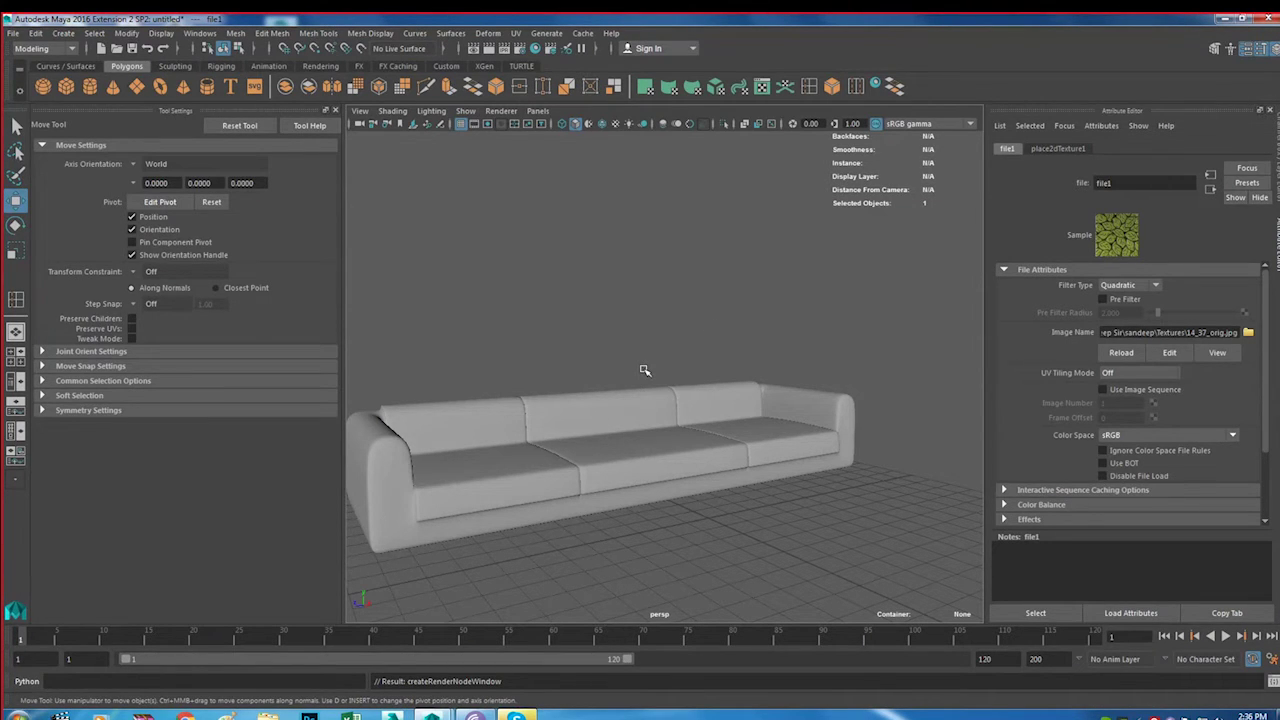
Show textures in the viewport and select the sofa to bring up lambert2, facing it frontally
{"action": "key", "text": "6"}
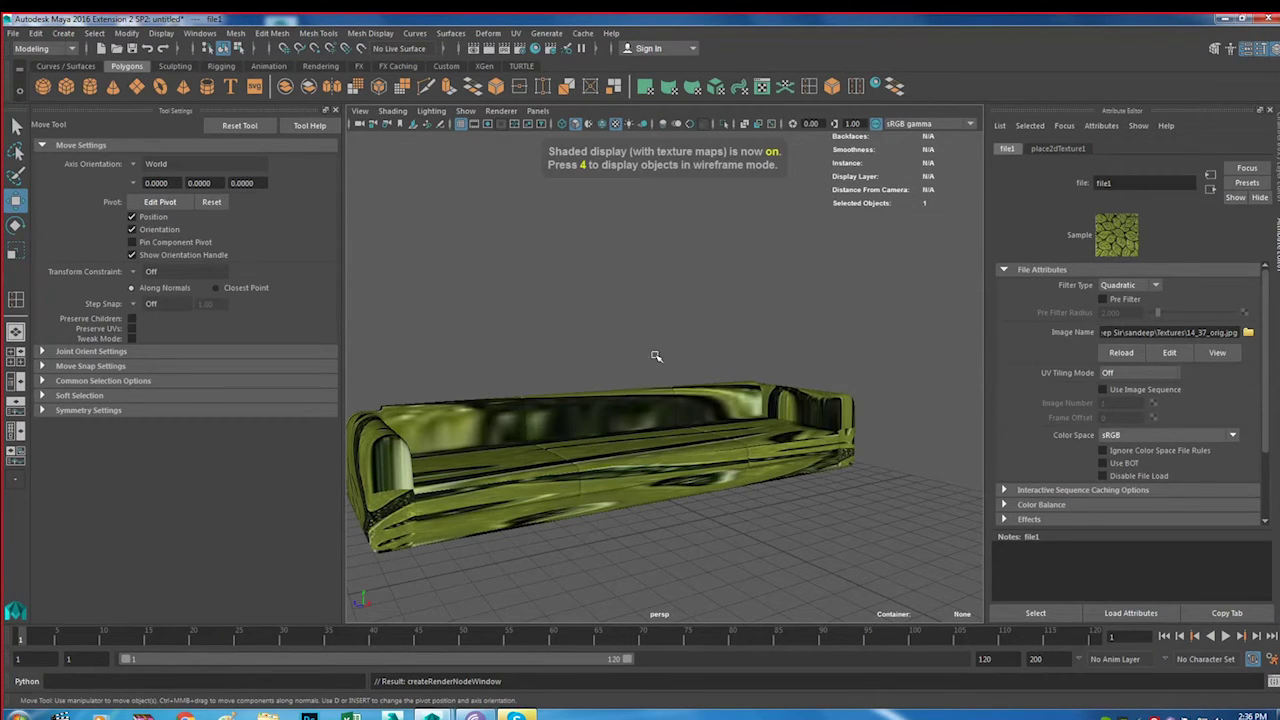
{"action": "left_click_drag", "start_coordinate": [656, 356], "coordinate": [755, 407], "text": "alt"}
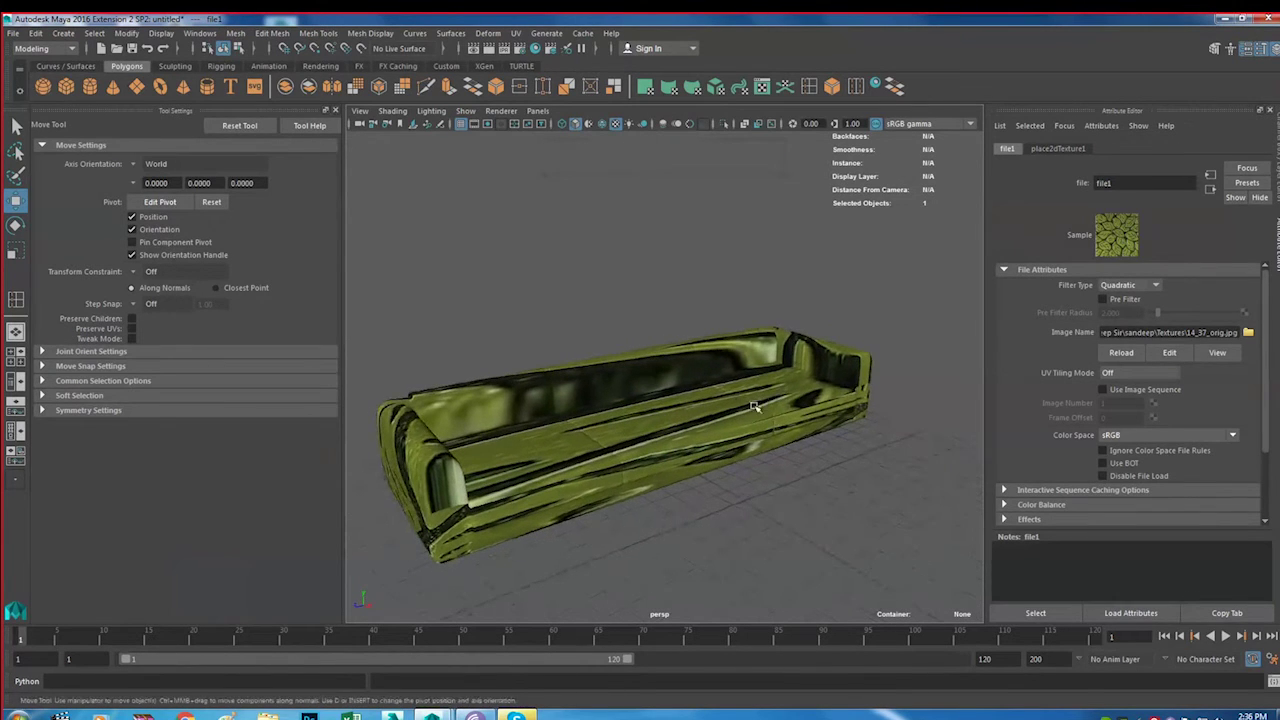
{"action": "left_click_drag", "start_coordinate": [755, 407], "coordinate": [726, 444], "text": "alt"}
{"action": "left_click", "coordinate": [726, 444]}
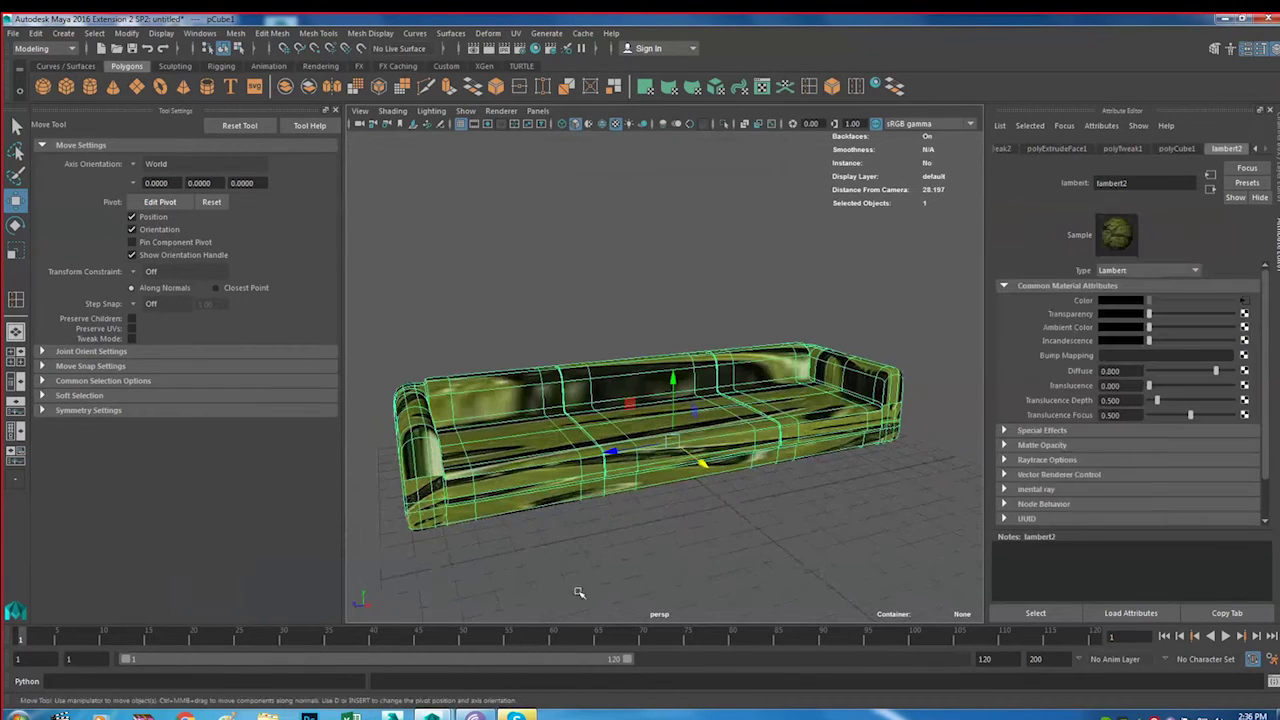
{"action": "mouse_move", "coordinate": [612, 486]}
{"action": "left_mouse_down", "text": "alt"}
{"action": "mouse_move", "coordinate": [652, 497]}
{"action": "mouse_move", "coordinate": [711, 430]}
{"action": "mouse_move", "coordinate": [704, 418]}
{"action": "left_mouse_up", "text": "alt"}
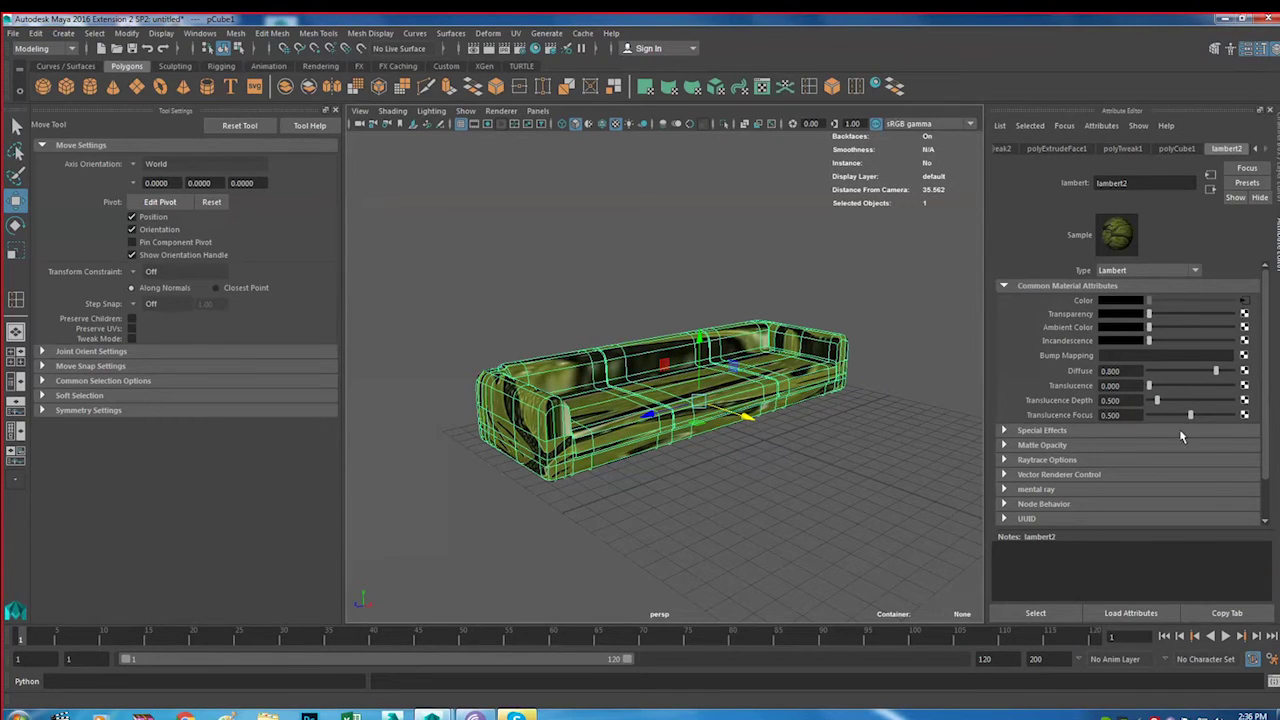
{"action": "left_click", "coordinate": [535, 52]}
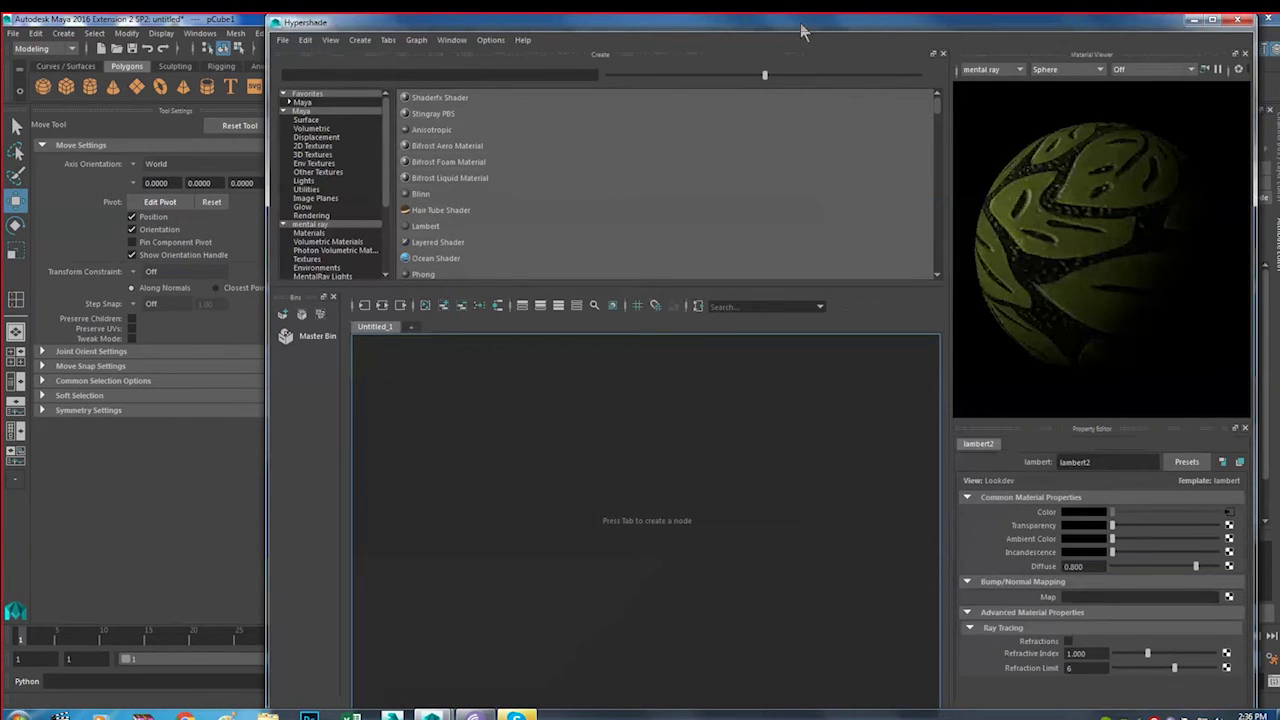
Resize Hypershade, follow lambert2's Color map to the file1 texture, then minimize Hypershade
{"action": "left_click_drag", "start_coordinate": [800, 30], "coordinate": [778, 30]}
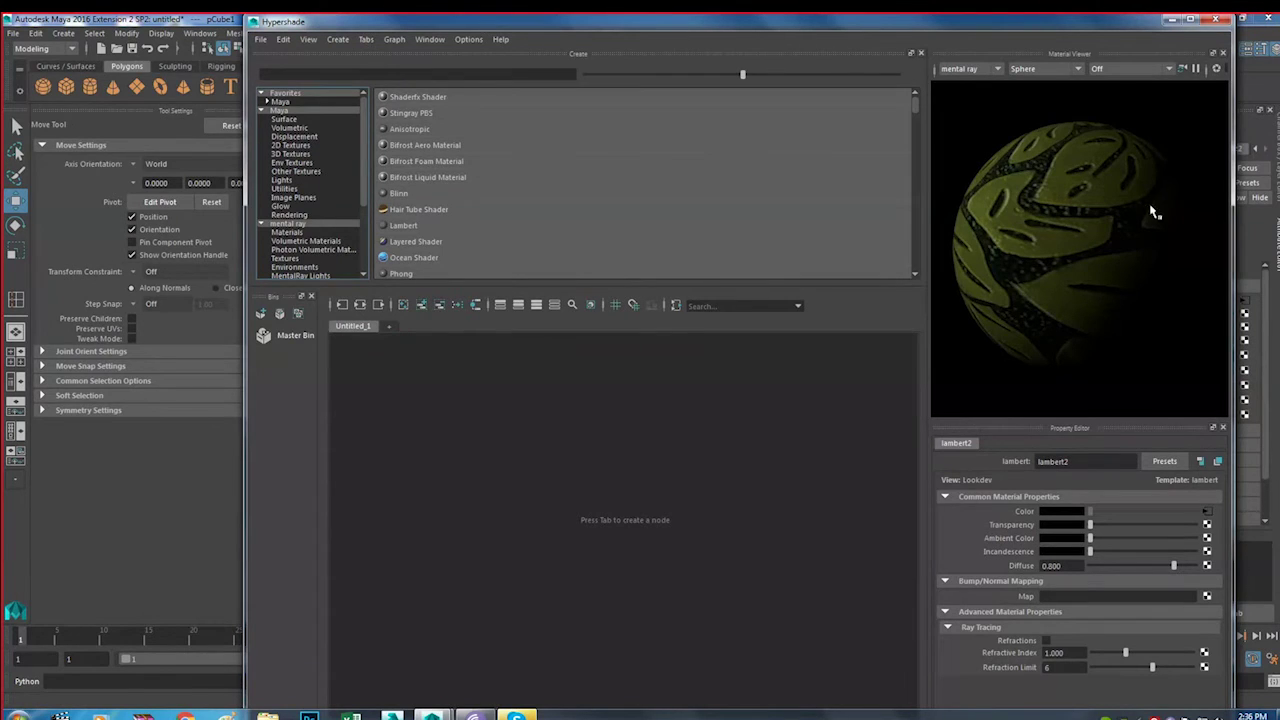
{"action": "double_click", "coordinate": [1105, 28]}
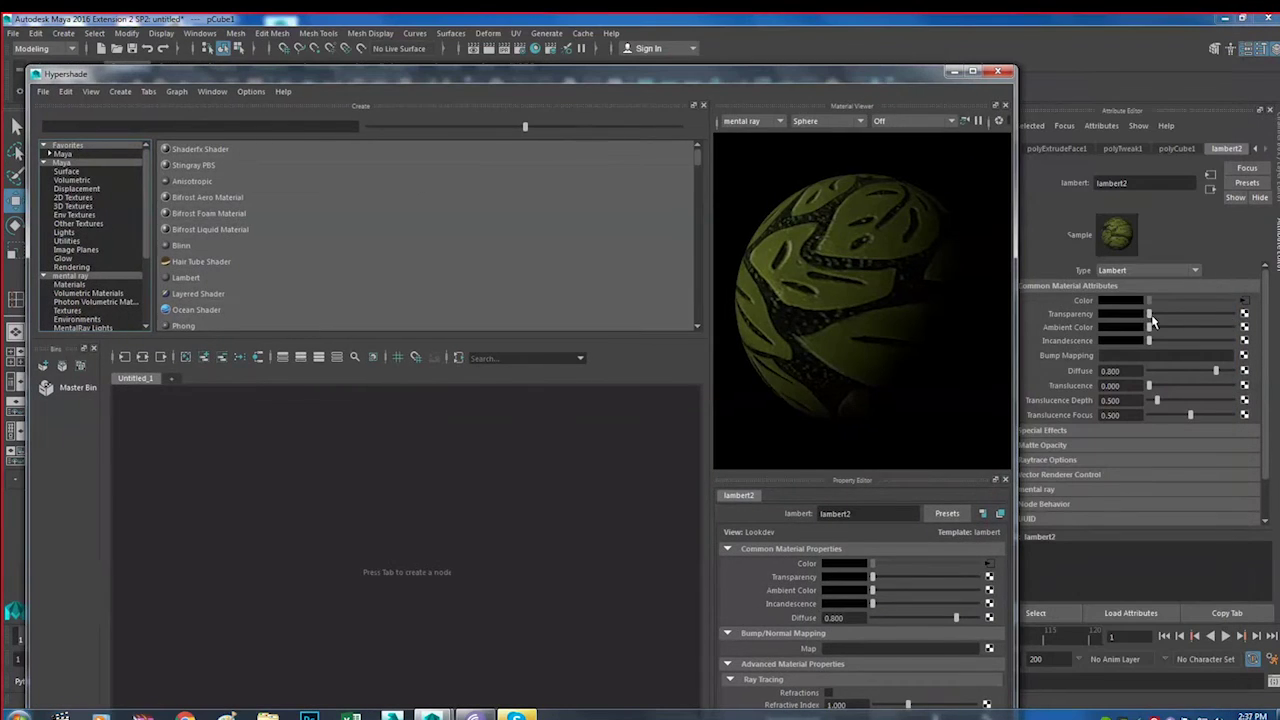
{"action": "left_click", "coordinate": [1245, 302]}
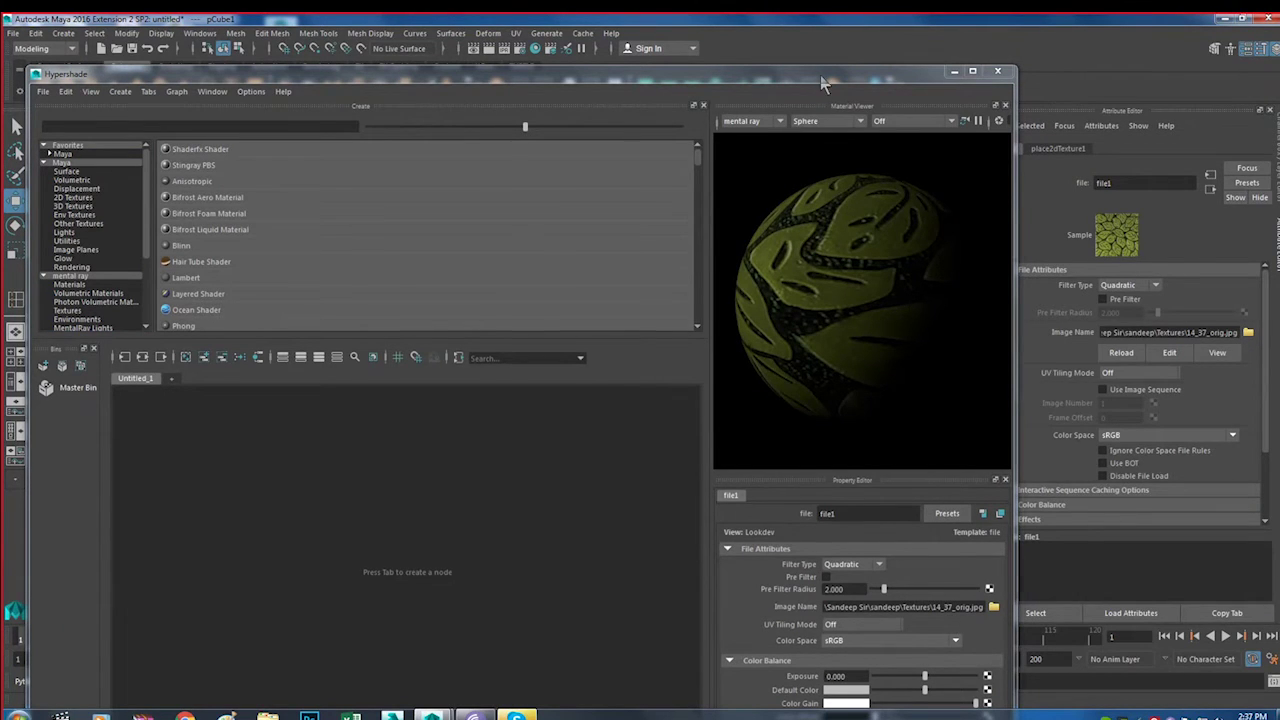
{"action": "left_click_drag", "start_coordinate": [821, 76], "coordinate": [817, 38]}
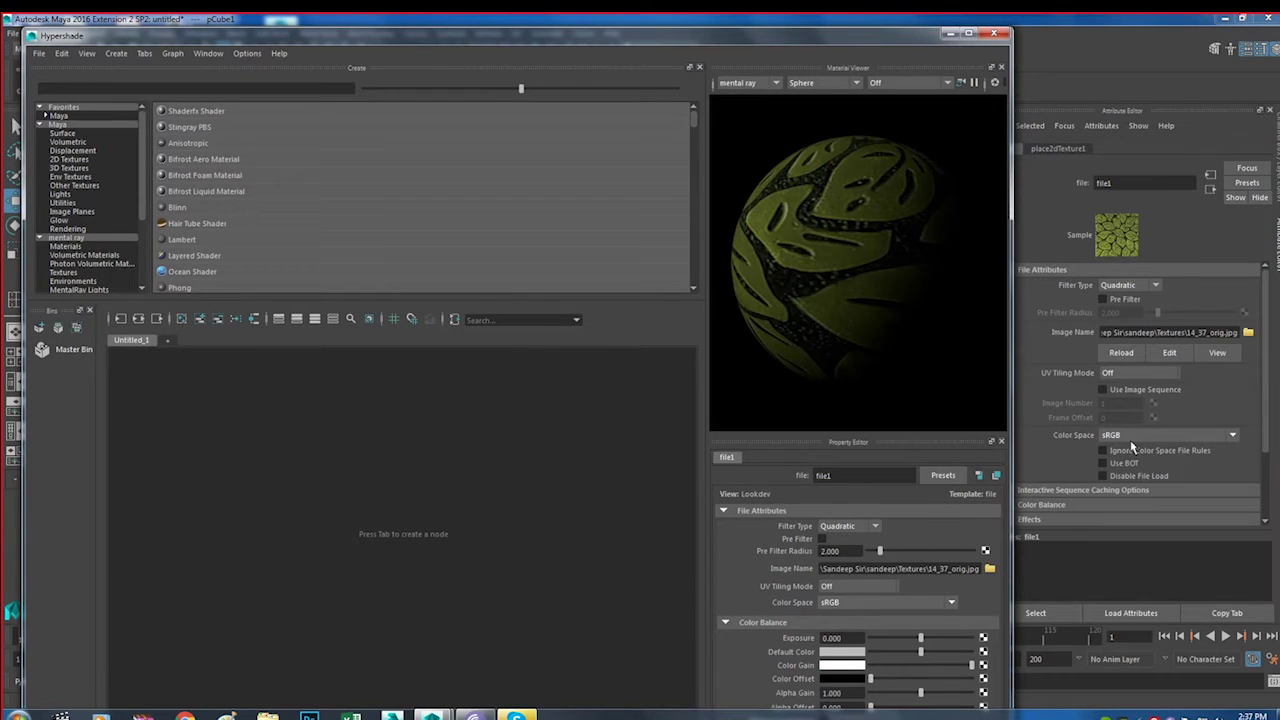
{"action": "left_click", "coordinate": [950, 36]}
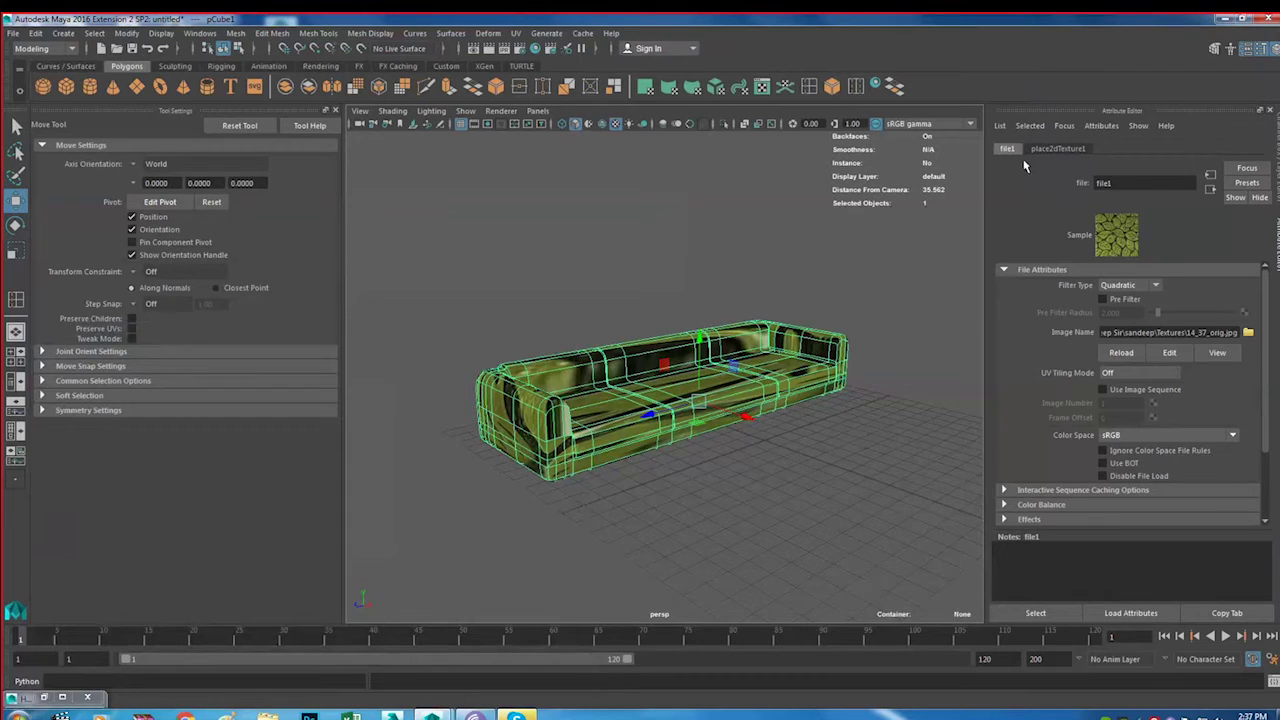
Open place2dTexture1 from the Color map and select the first Repeat UV field, still 1 by 1
{"action": "left_click", "coordinate": [1052, 149]}
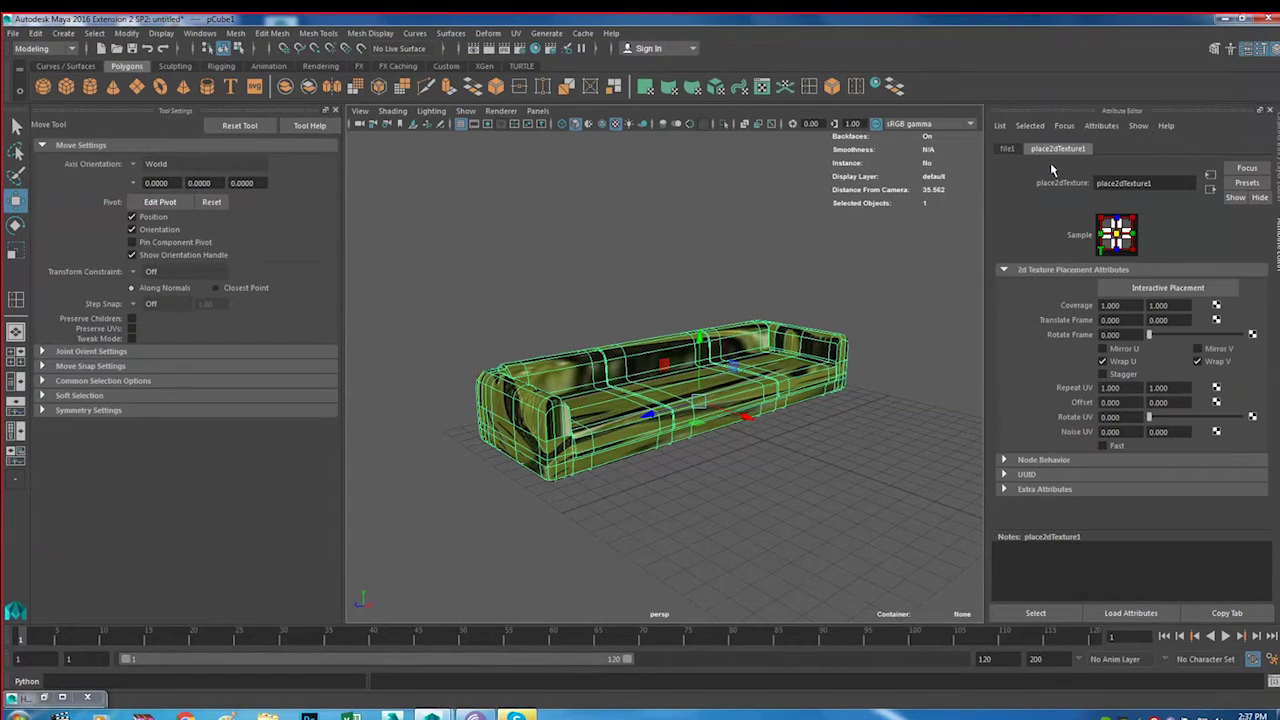
{"action": "double_click", "coordinate": [1112, 388]}
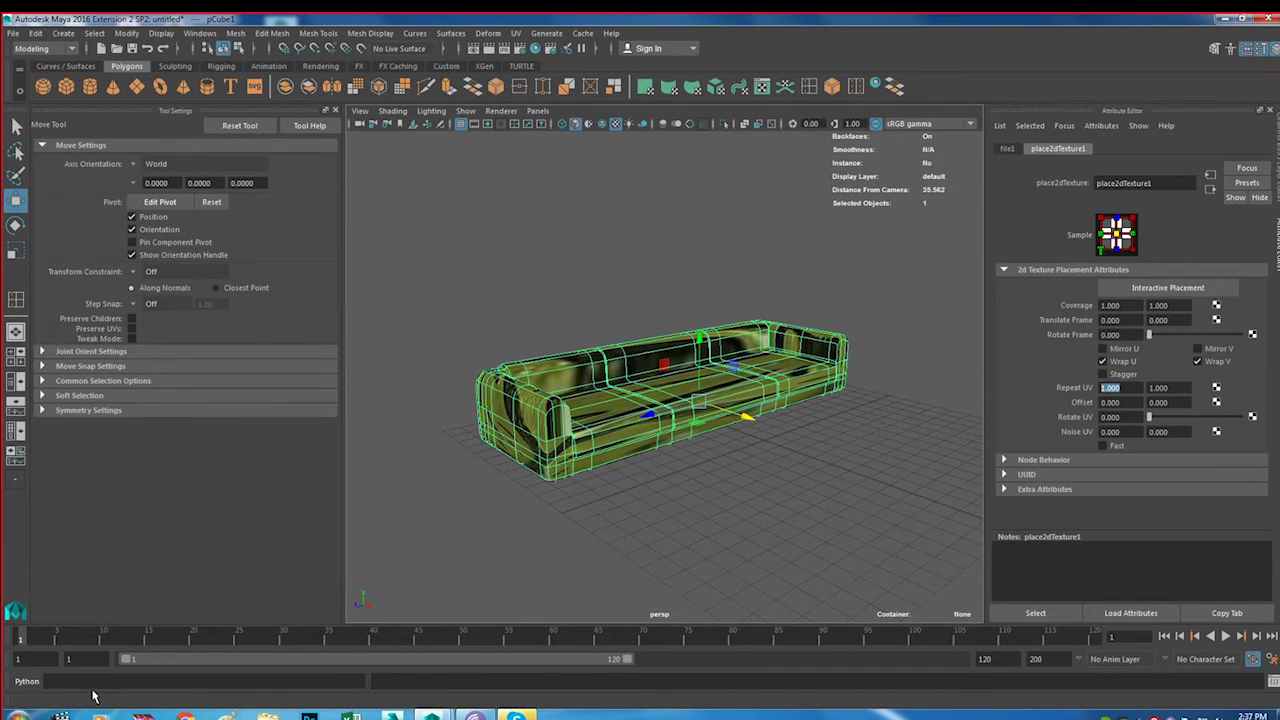
{"action": "left_click", "coordinate": [951, 355]}
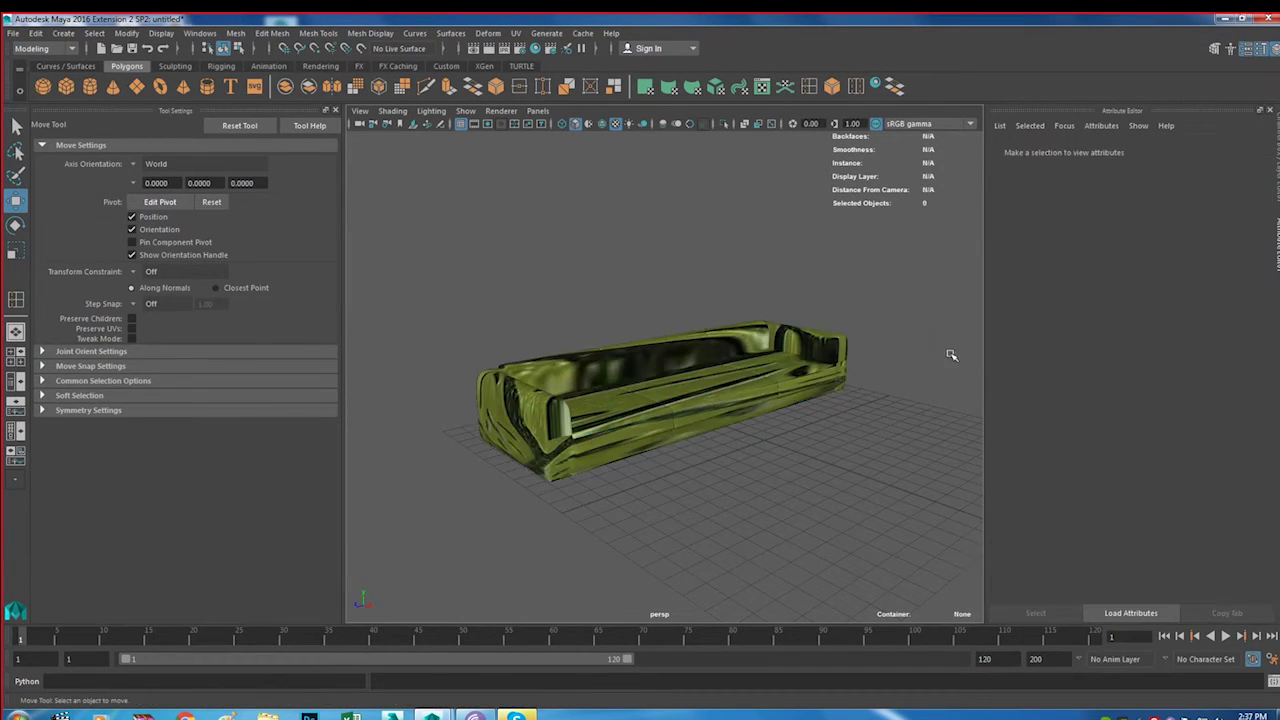
{"action": "left_click", "coordinate": [789, 377]}
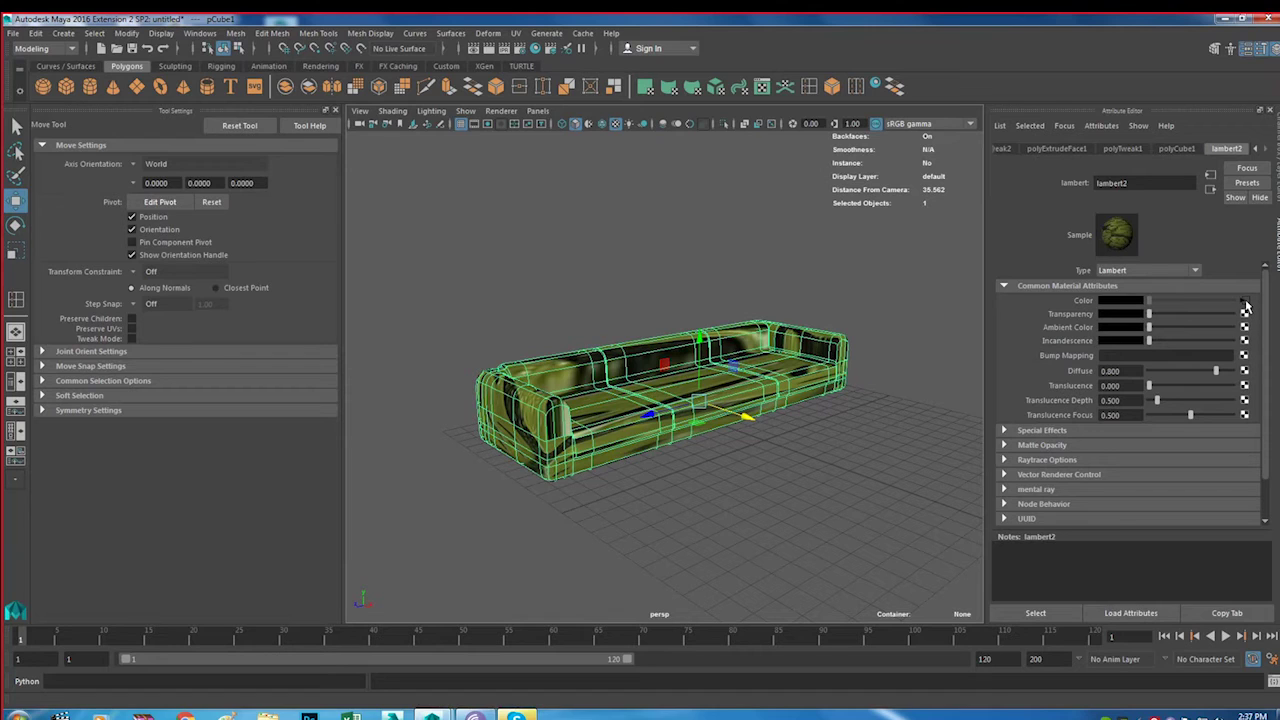
{"action": "left_click", "coordinate": [1245, 303]}
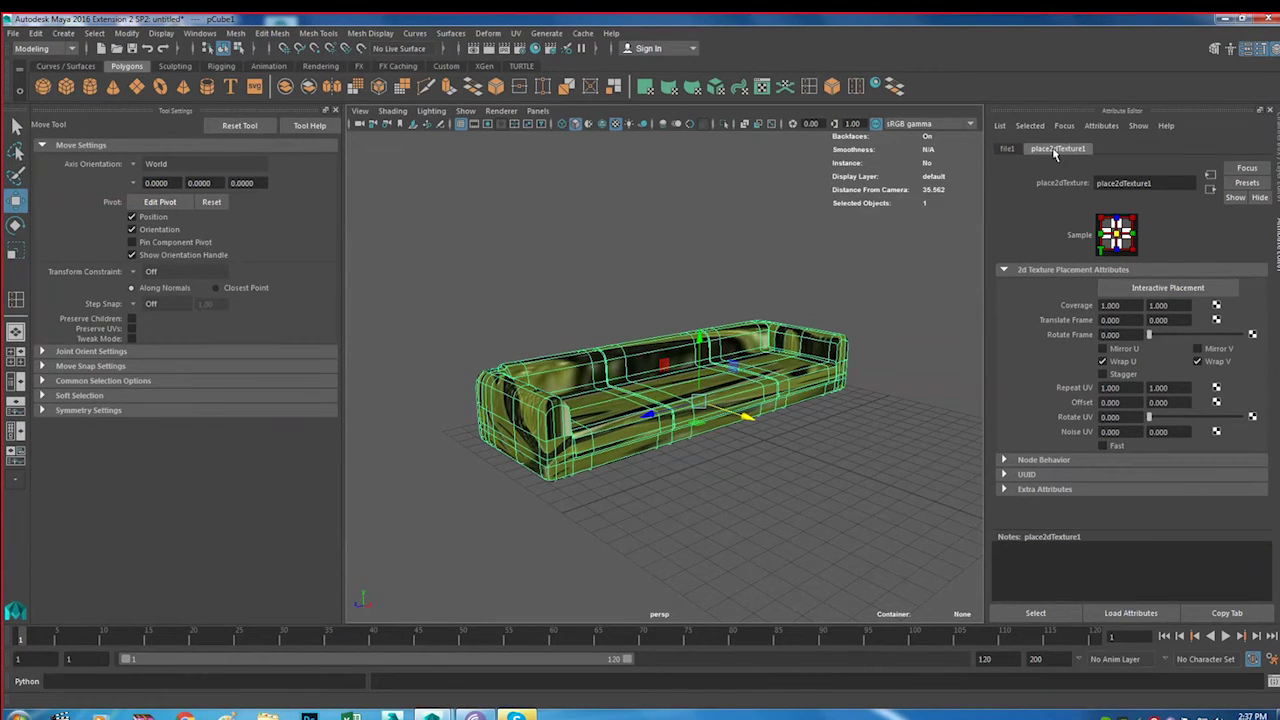
{"action": "left_click", "coordinate": [1127, 390]}
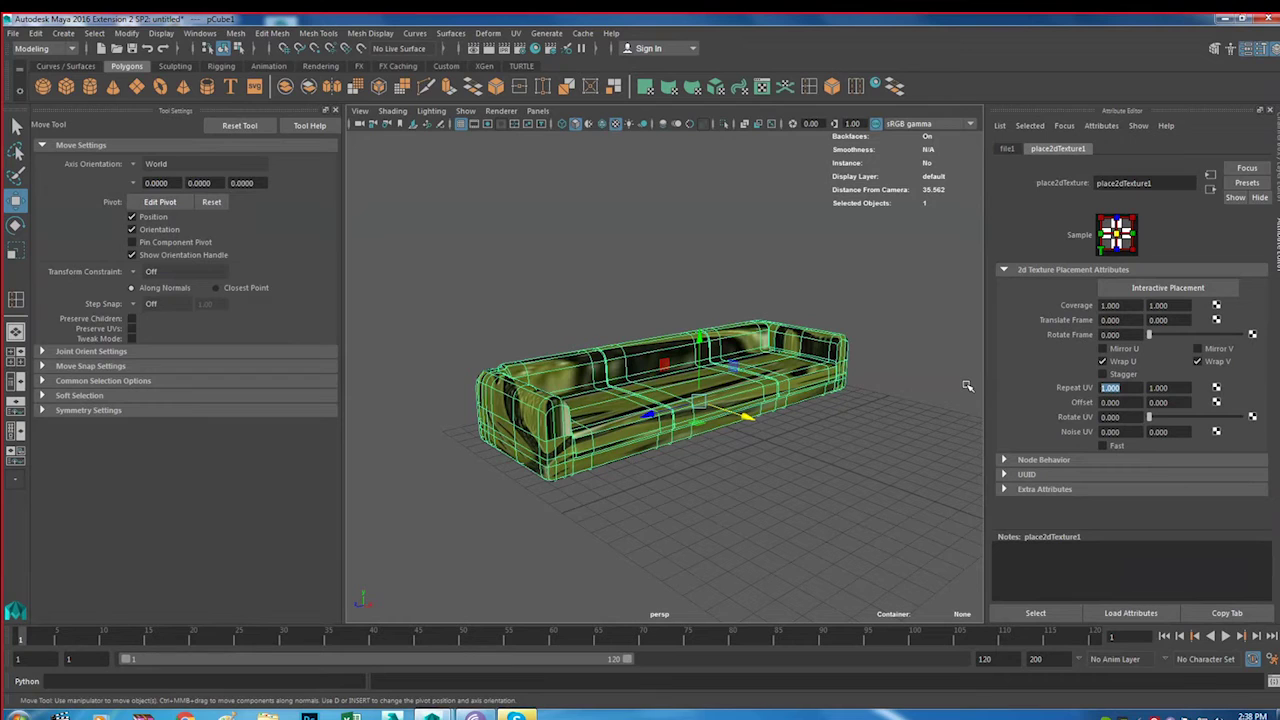
Try Repeat UV values of 2 and then 10 for both U and V
{"action": "type", "text": "2"}
{"action": "key", "text": "Return"}
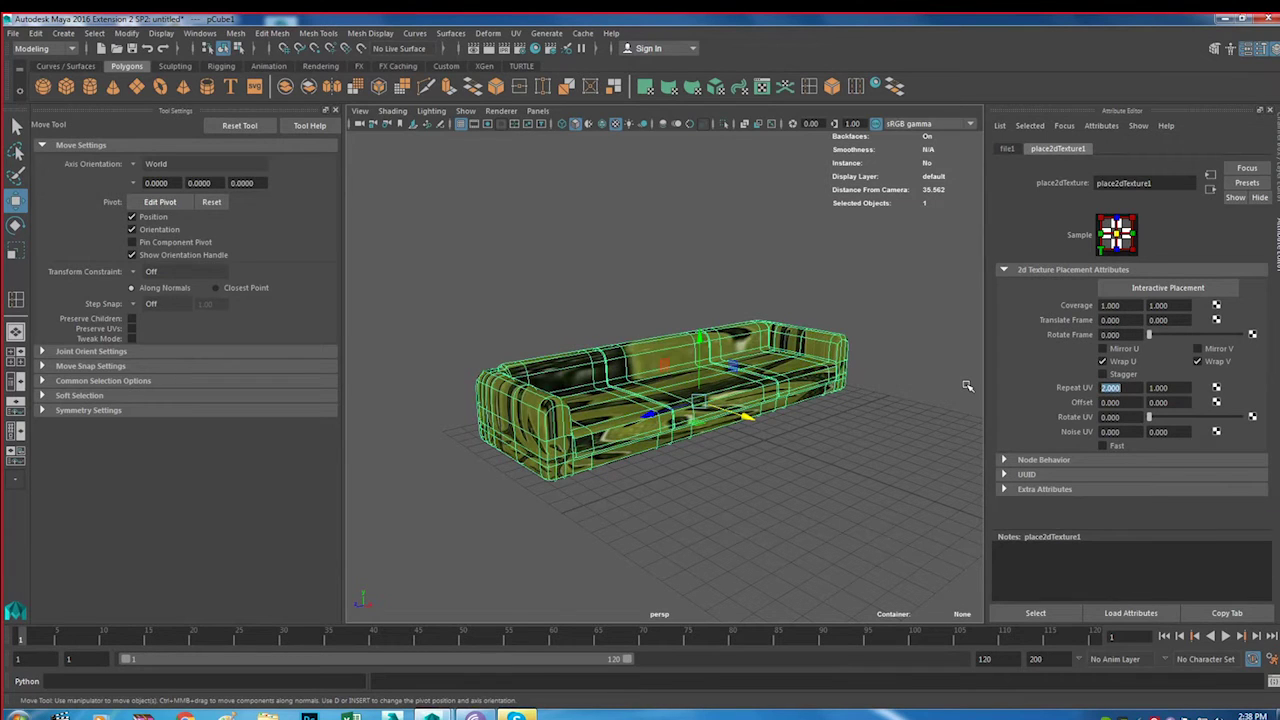
{"action": "key", "text": "Tab"}
{"action": "type", "text": "2"}
{"action": "key", "text": "Return"}
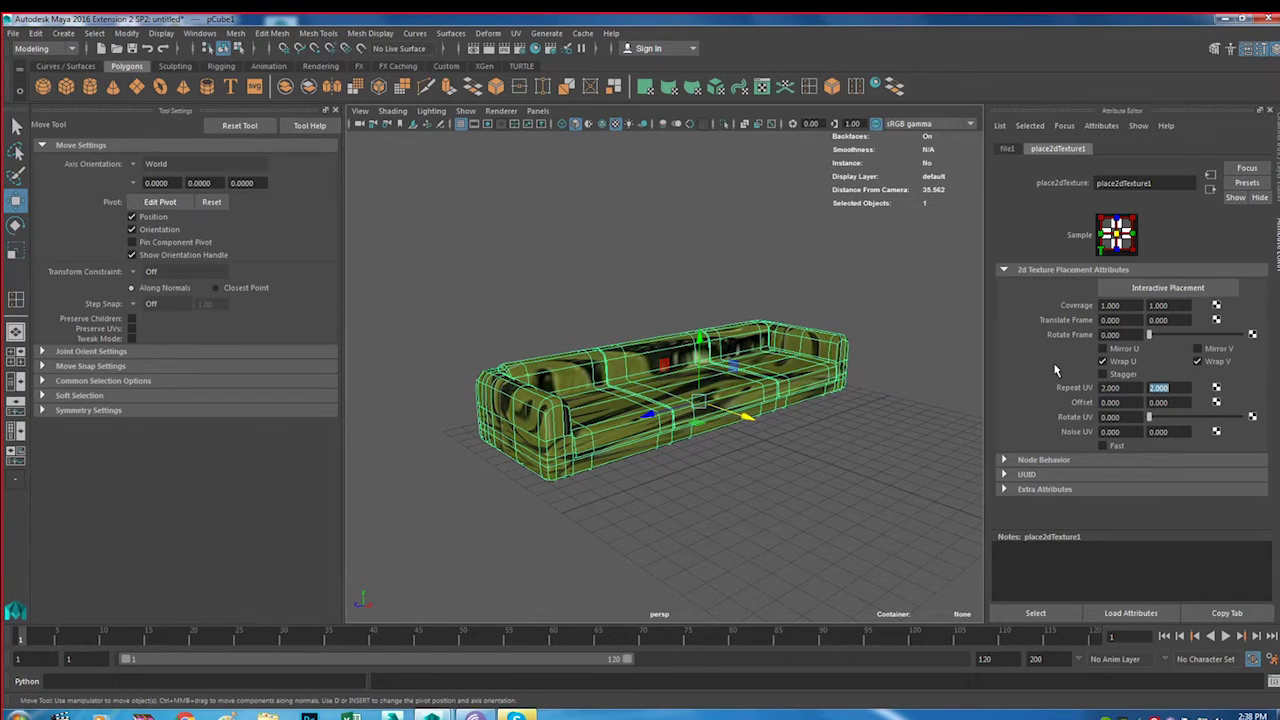
{"action": "type", "text": "10"}
{"action": "key", "text": "Return"}
{"action": "double_click", "coordinate": [1136, 388]}
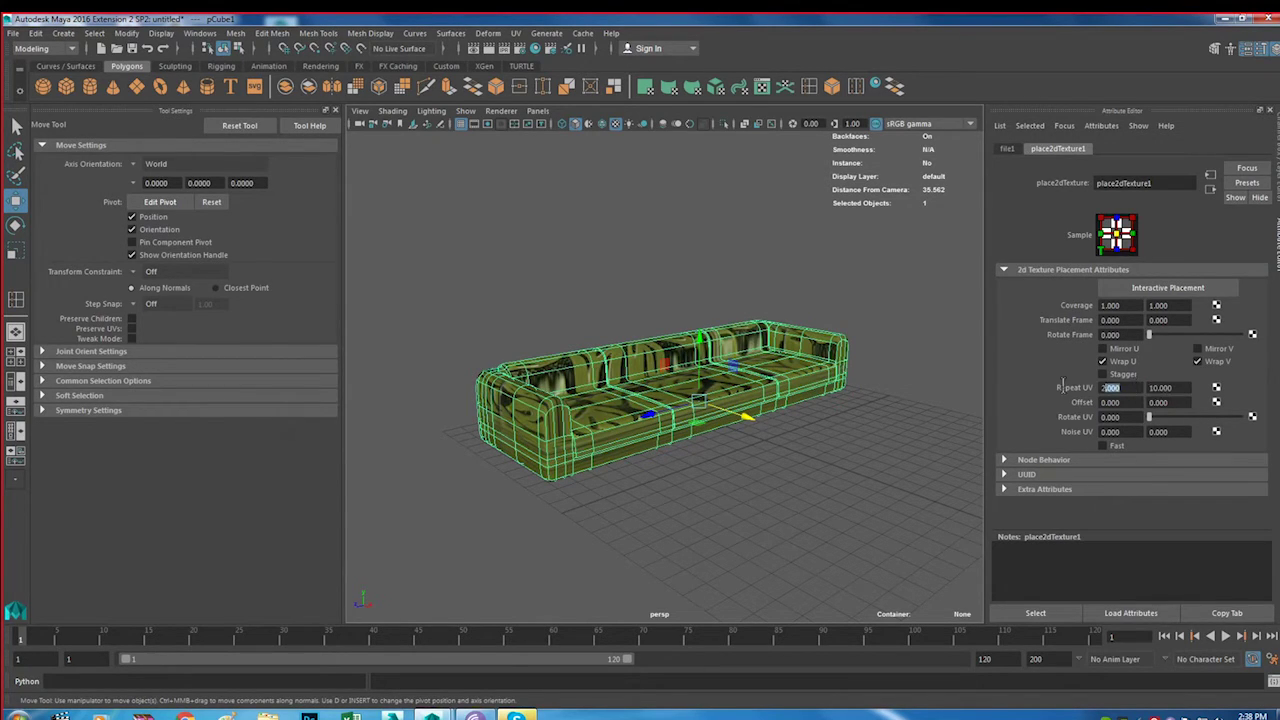
{"action": "type", "text": "10"}
{"action": "key", "text": "Return"}
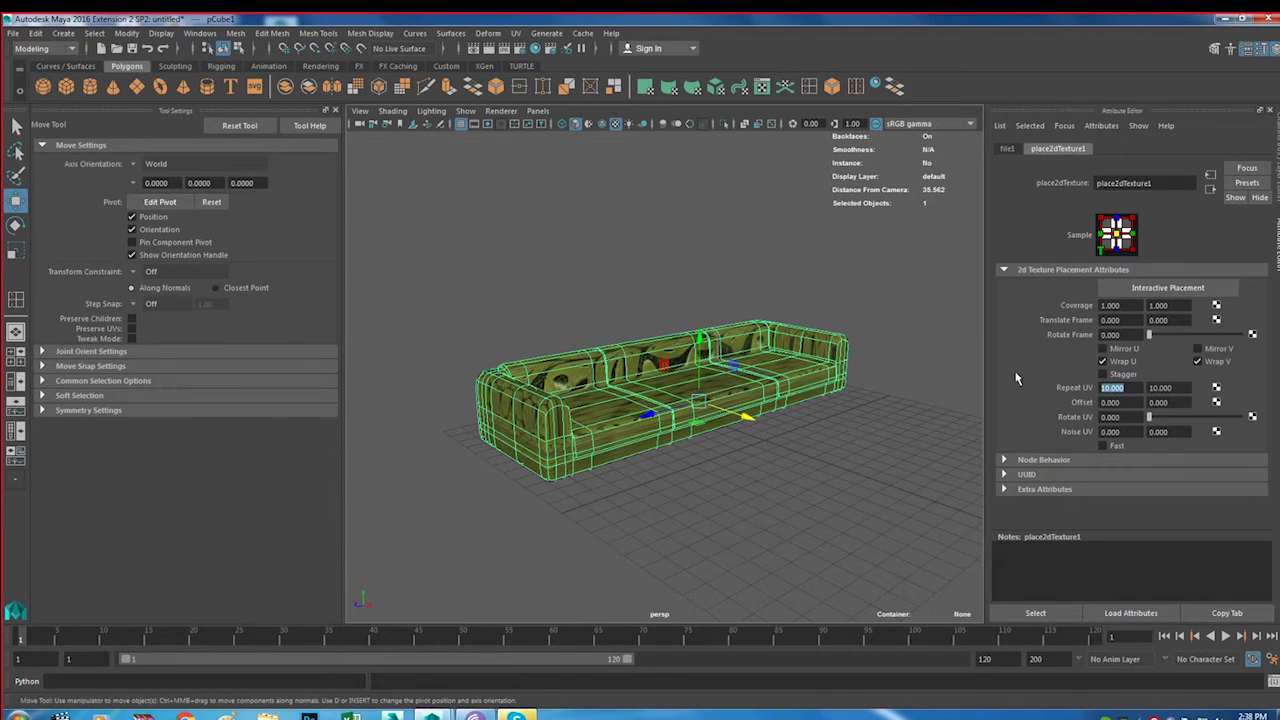
Set Repeat UV to 20 by 20 on place2dTexture1
{"action": "mouse_move", "coordinate": [766, 395]}
{"action": "left_mouse_down", "text": "alt"}
{"action": "mouse_move", "coordinate": [673, 422]}
{"action": "mouse_move", "coordinate": [707, 400]}
{"action": "mouse_move", "coordinate": [760, 400]}
{"action": "left_mouse_up", "text": "alt"}
{"action": "scroll", "coordinate": [673, 422], "scroll_direction": "down", "scroll_amount": 3}
{"action": "scroll", "coordinate": [700, 407], "scroll_direction": "up", "scroll_amount": 5}
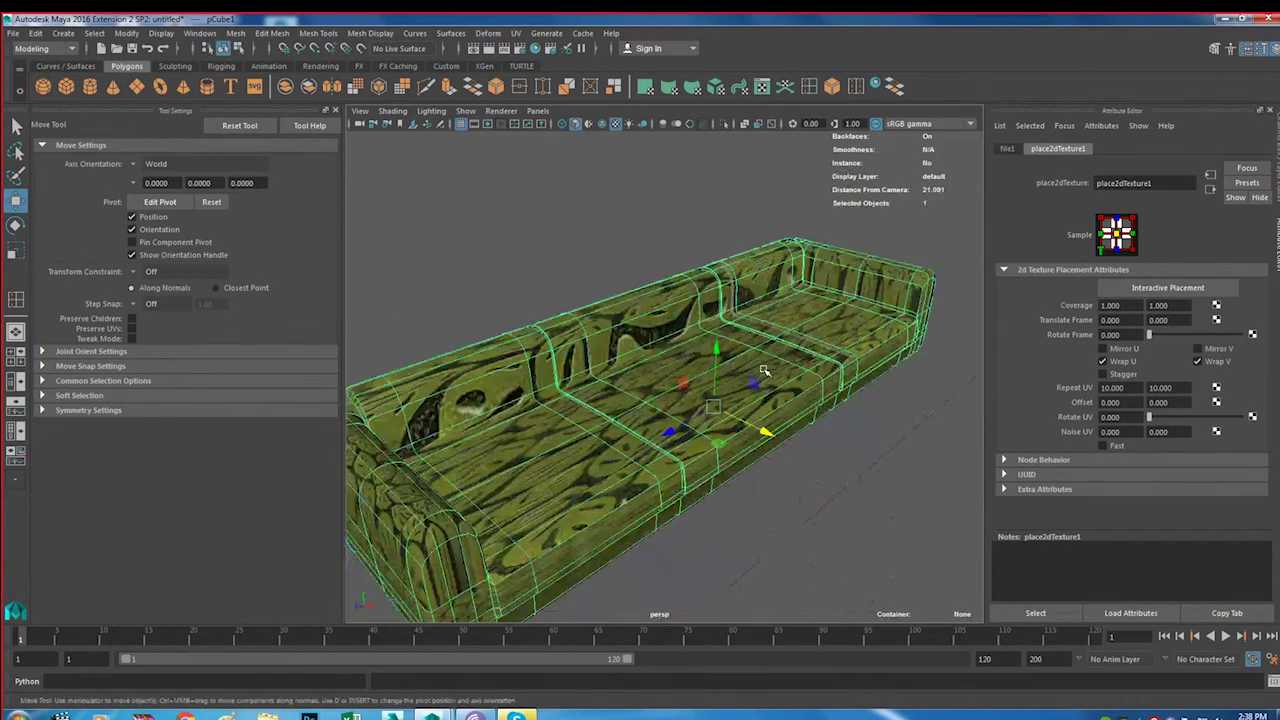
{"action": "left_click_drag", "start_coordinate": [1130, 387], "coordinate": [1021, 379]}
{"action": "type", "text": "20"}
{"action": "key", "text": "Return"}
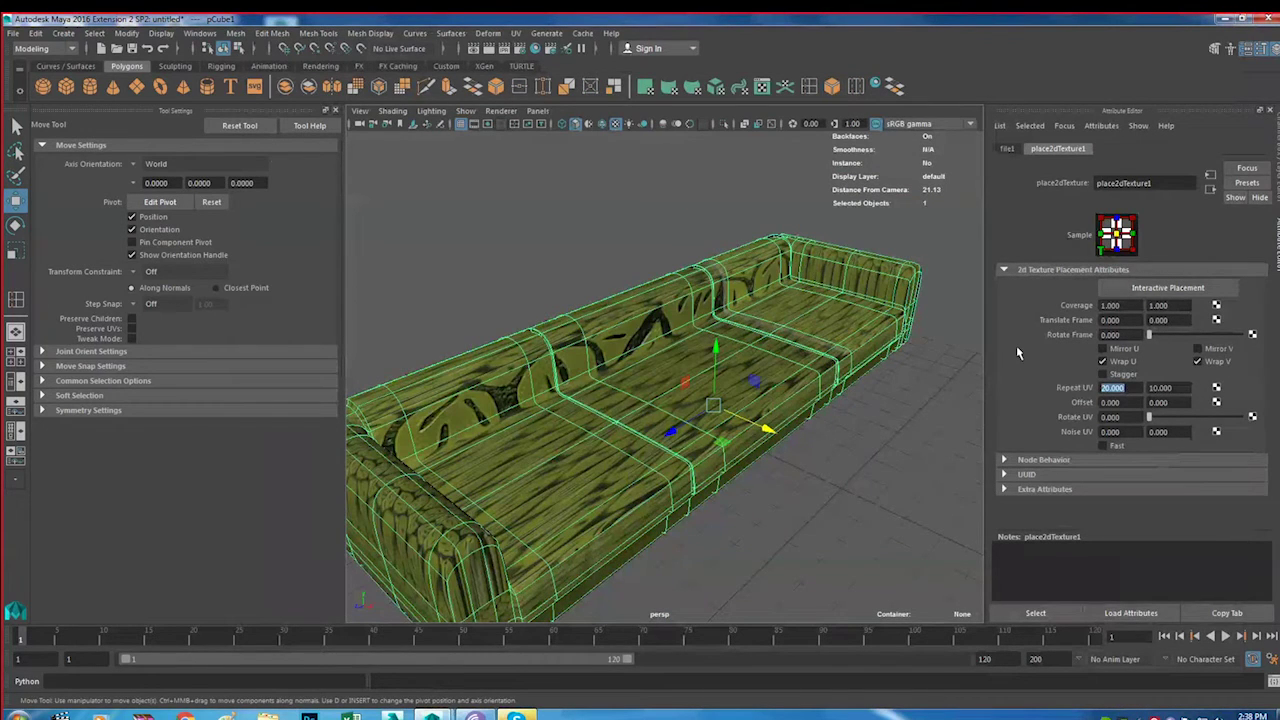
{"action": "left_click_drag", "start_coordinate": [1188, 388], "coordinate": [1047, 373]}
{"action": "type", "text": "20"}
{"action": "key", "text": "Return"}
Orbit and zoom around the sofa to inspect the denser 20×20 leaf tiling
{"action": "mouse_move", "coordinate": [768, 488]}
{"action": "left_mouse_down", "text": "alt"}
{"action": "mouse_move", "coordinate": [775, 466]}
{"action": "mouse_move", "coordinate": [703, 512]}
{"action": "left_mouse_up", "text": "alt"}
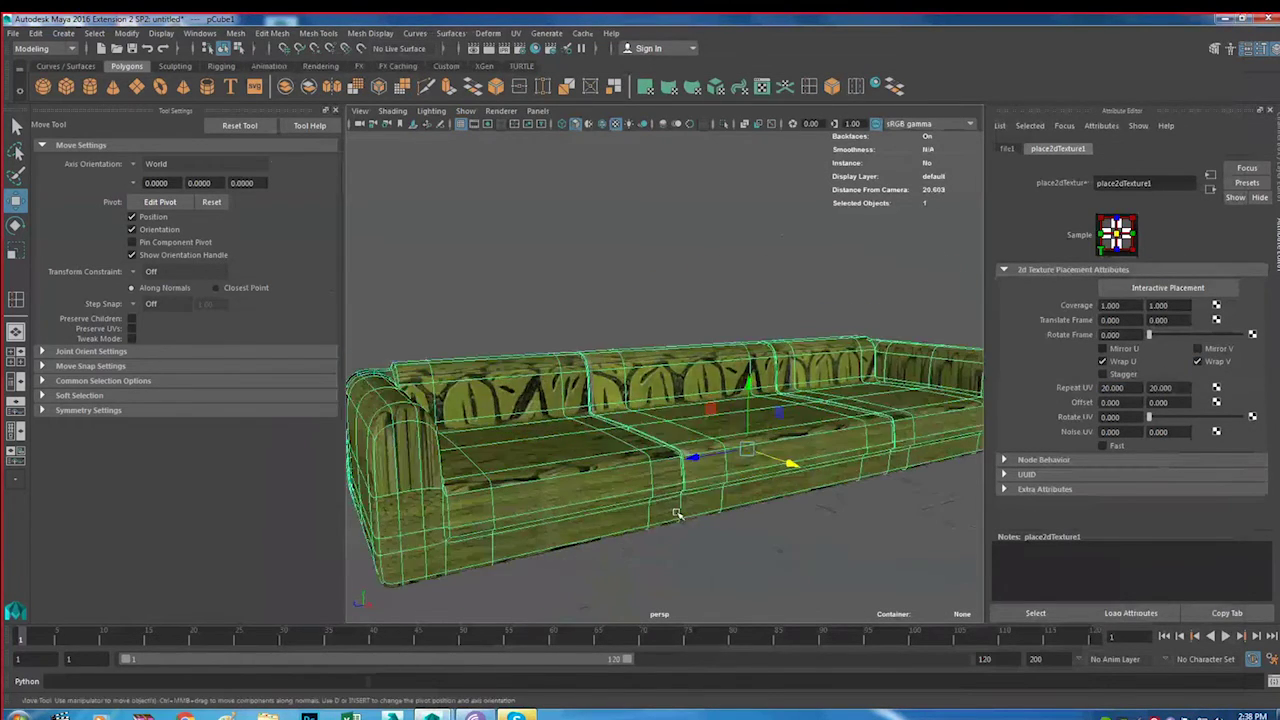
{"action": "scroll", "coordinate": [720, 515], "scroll_direction": "down", "scroll_amount": 1}
{"action": "scroll", "coordinate": [743, 516], "scroll_direction": "down", "scroll_amount": 2}
{"action": "scroll", "coordinate": [760, 453], "scroll_direction": "up", "scroll_amount": 3}
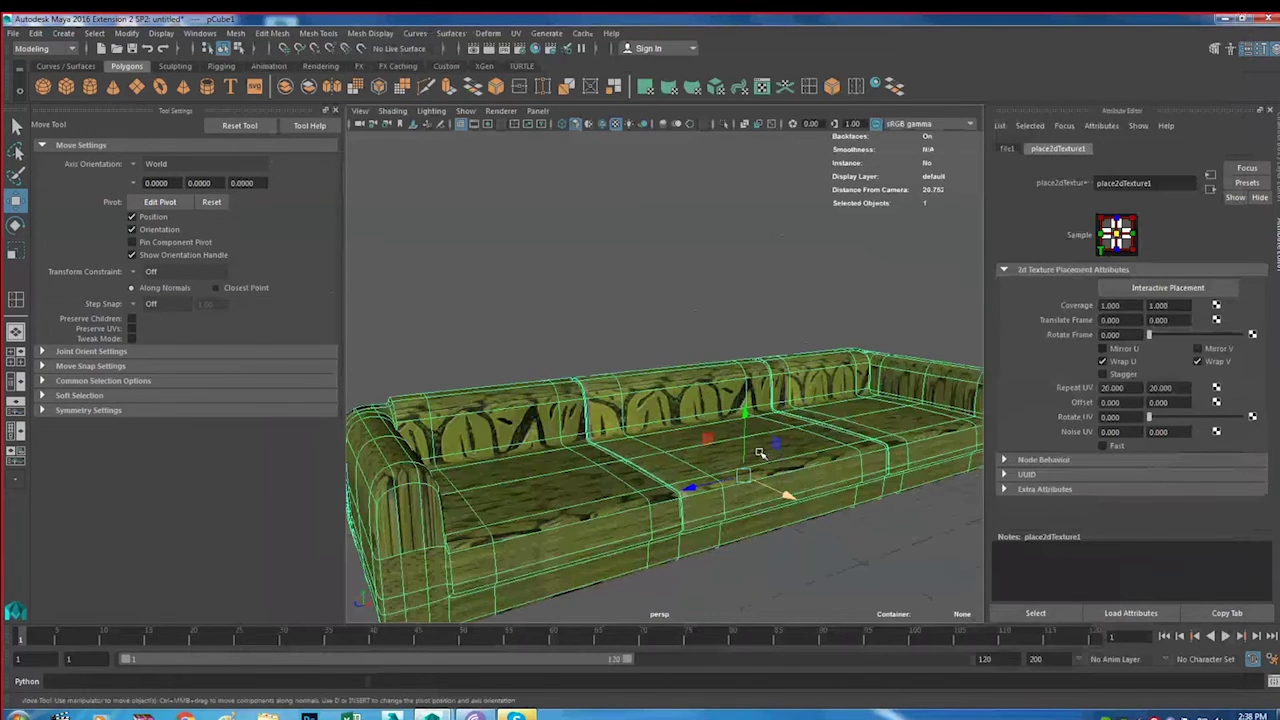
{"action": "left_click", "coordinate": [766, 282]}
{"action": "left_click", "coordinate": [769, 404]}
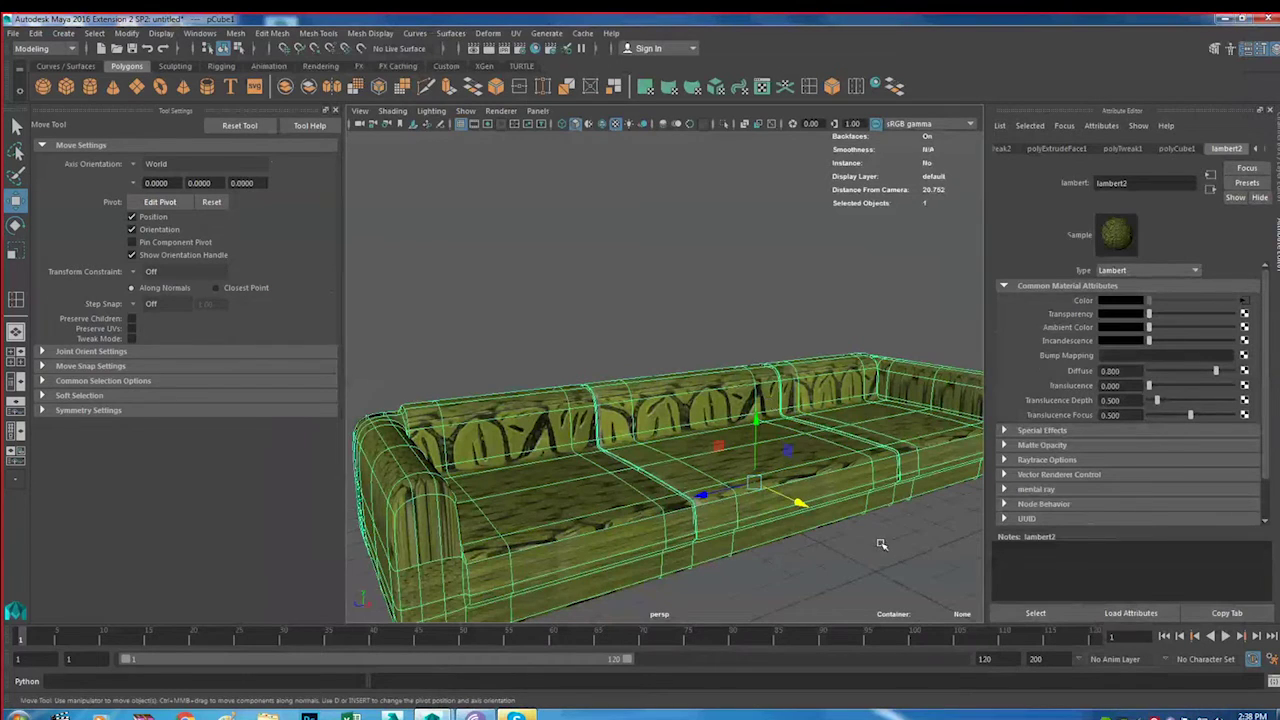
{"action": "left_click_drag", "start_coordinate": [825, 457], "coordinate": [794, 438], "text": "alt"}
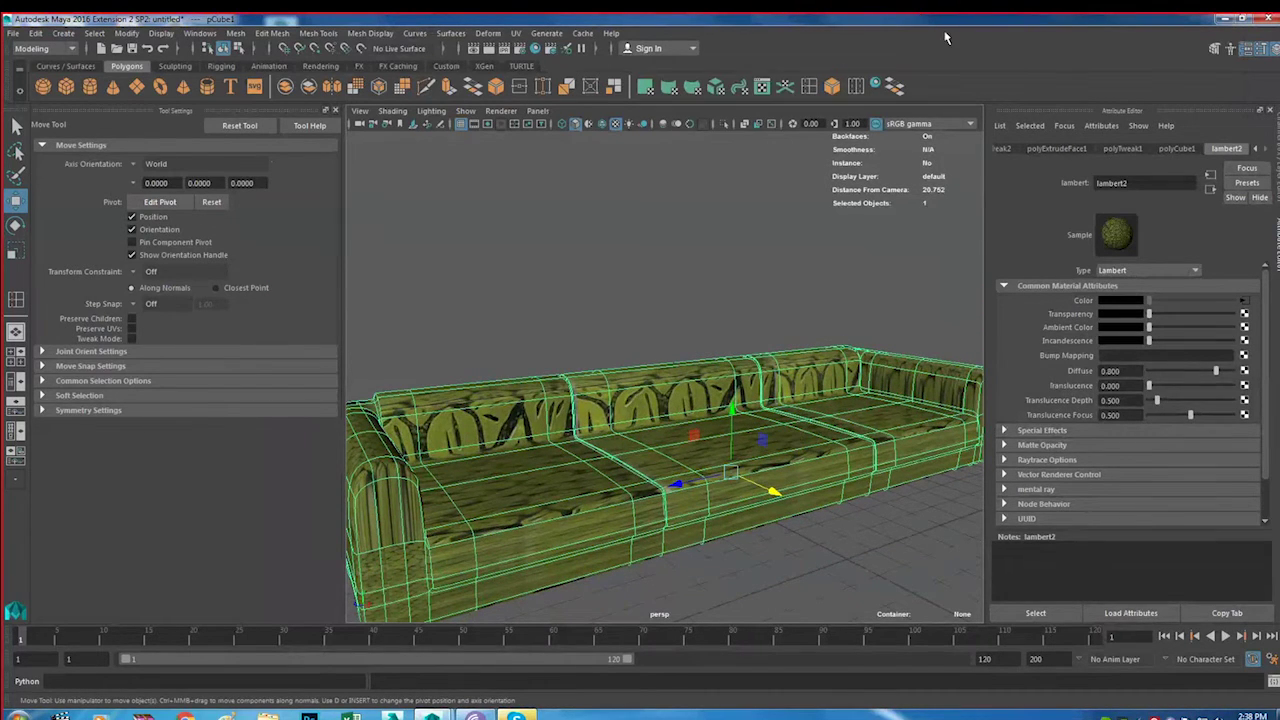
{"action": "mouse_move", "coordinate": [767, 332]}
{"action": "left_mouse_down", "text": "alt"}
{"action": "mouse_move", "coordinate": [754, 305]}
{"action": "mouse_move", "coordinate": [774, 373]}
{"action": "mouse_move", "coordinate": [789, 365]}
{"action": "mouse_move", "coordinate": [548, 368]}
{"action": "mouse_move", "coordinate": [748, 383]}
{"action": "mouse_move", "coordinate": [746, 397]}
{"action": "left_mouse_up", "text": "alt"}
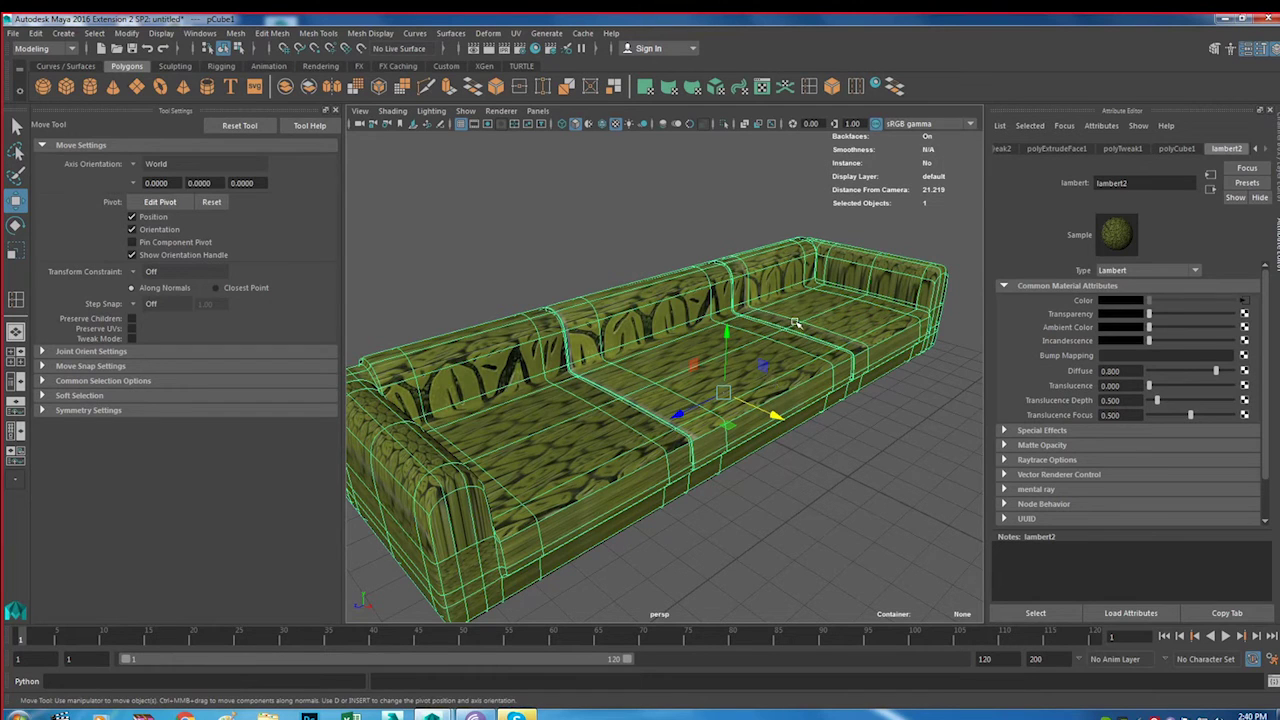
Orbit around the sofa, toggle the four-view layout, and close Tool Settings to widen the viewport
{"action": "middle_click_drag", "start_coordinate": [805, 278], "coordinate": [784, 318]}
{"action": "scroll", "coordinate": [788, 320], "scroll_direction": "down", "scroll_amount": 5}
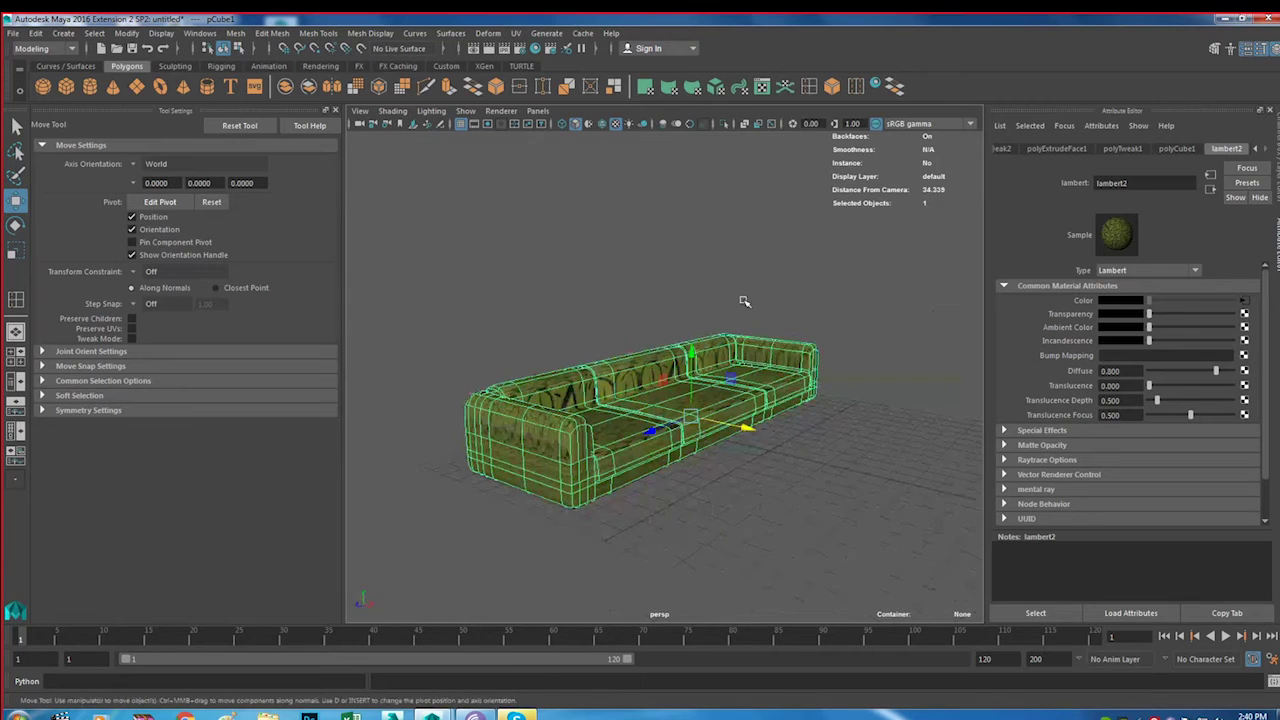
{"action": "mouse_move", "coordinate": [737, 320]}
{"action": "left_mouse_down", "text": "alt"}
{"action": "mouse_move", "coordinate": [759, 326]}
{"action": "mouse_move", "coordinate": [760, 355]}
{"action": "left_mouse_up", "text": "alt"}
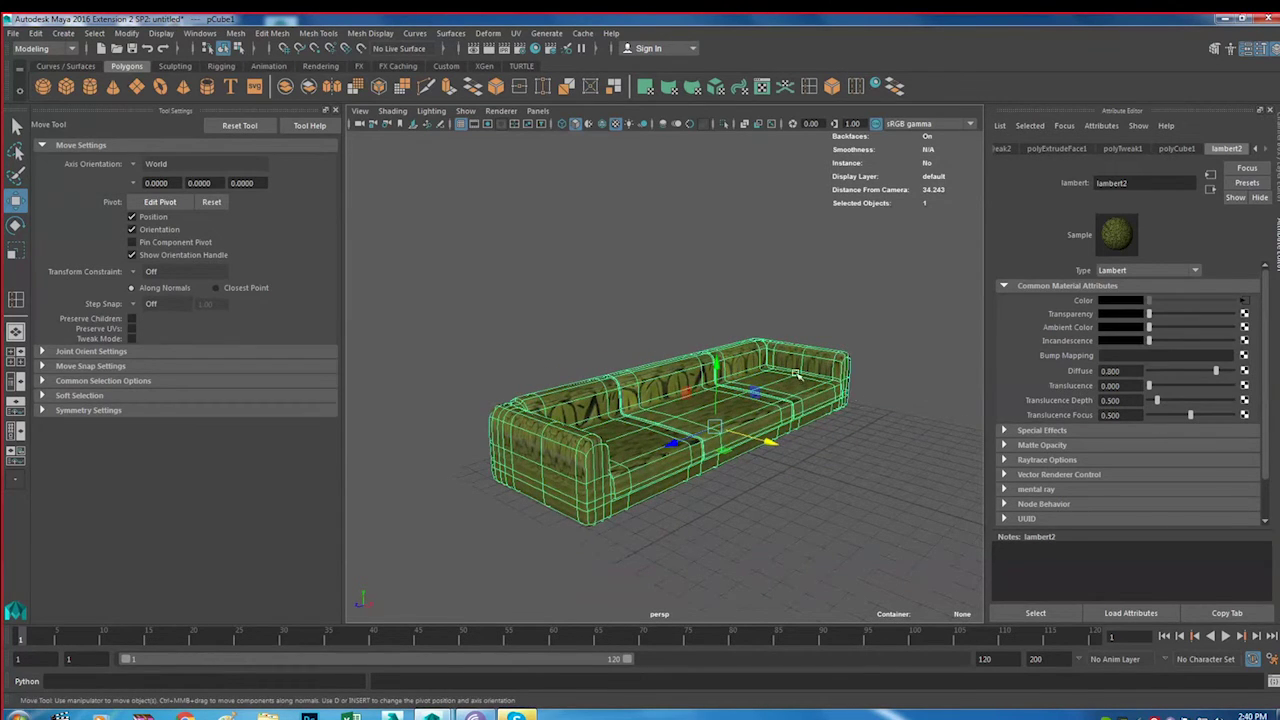
{"action": "key", "text": "space"}
{"action": "key", "text": "space"}
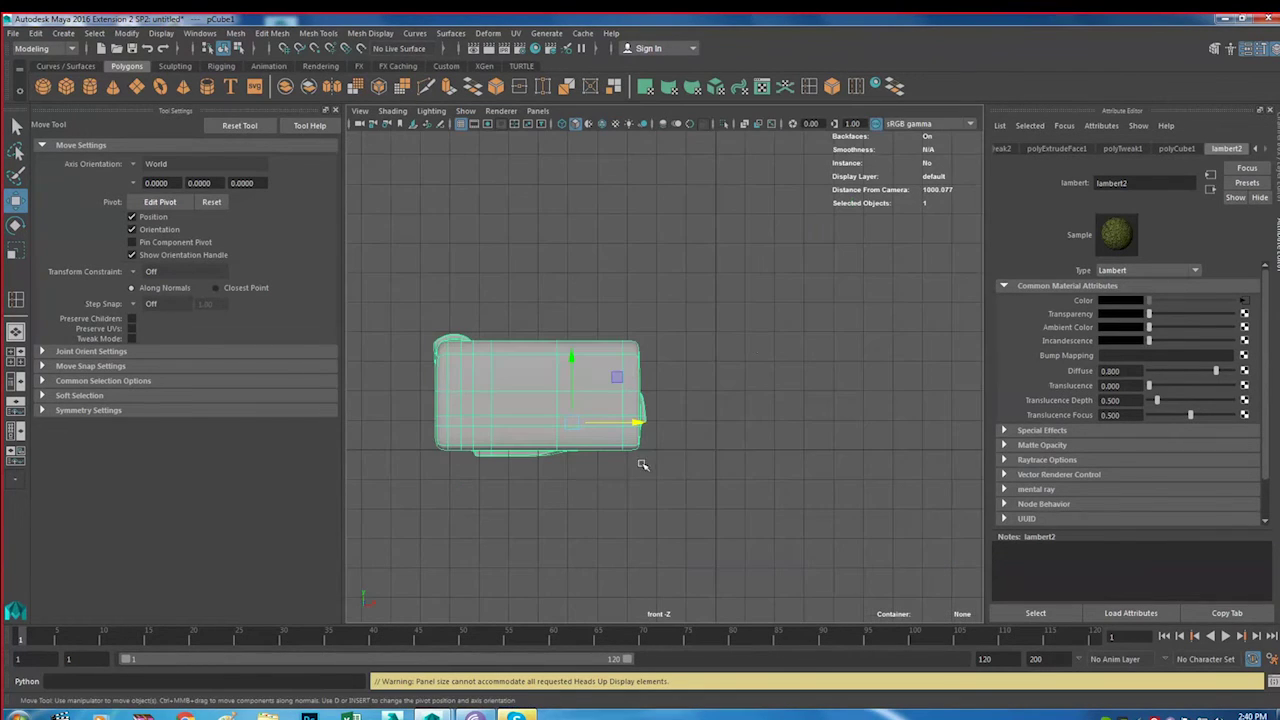
{"action": "mouse_move", "coordinate": [740, 337]}
{"action": "middle_mouse_down", "text": "alt"}
{"action": "mouse_move", "coordinate": [651, 266]}
{"action": "mouse_move", "coordinate": [751, 406]}
{"action": "mouse_move", "coordinate": [723, 334]}
{"action": "middle_mouse_up", "text": "alt"}
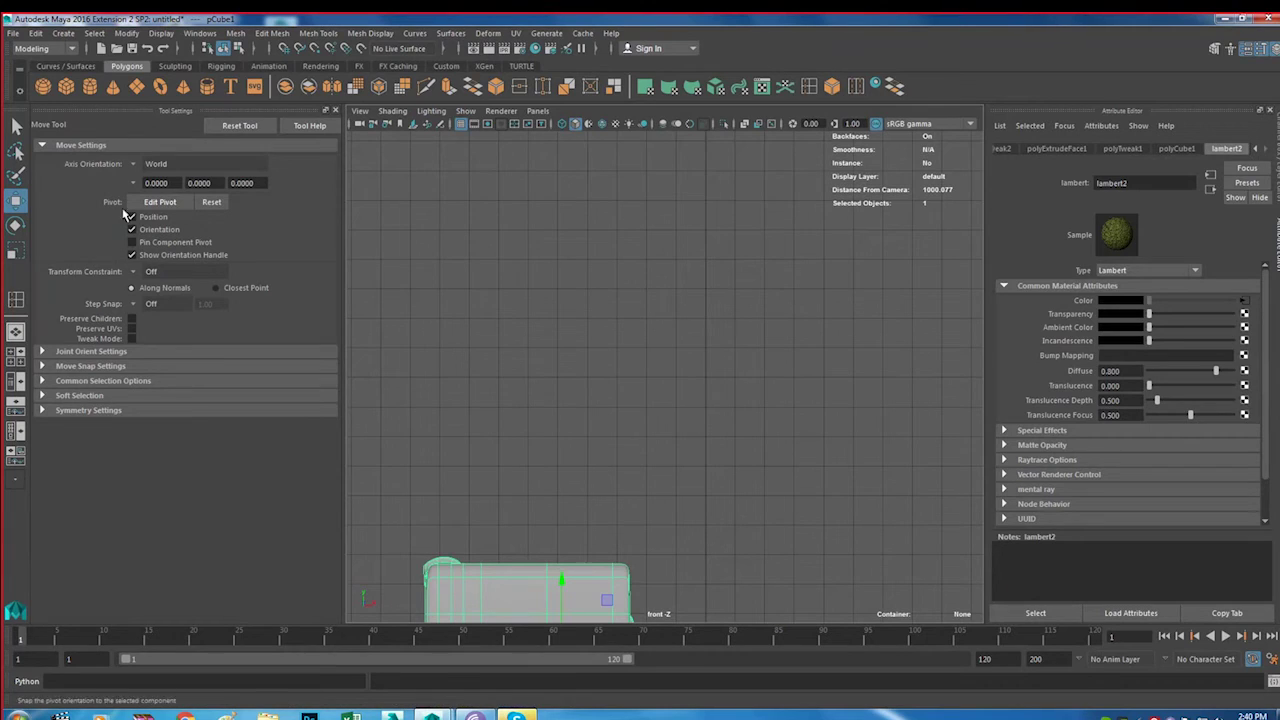
{"action": "left_click", "coordinate": [335, 111]}
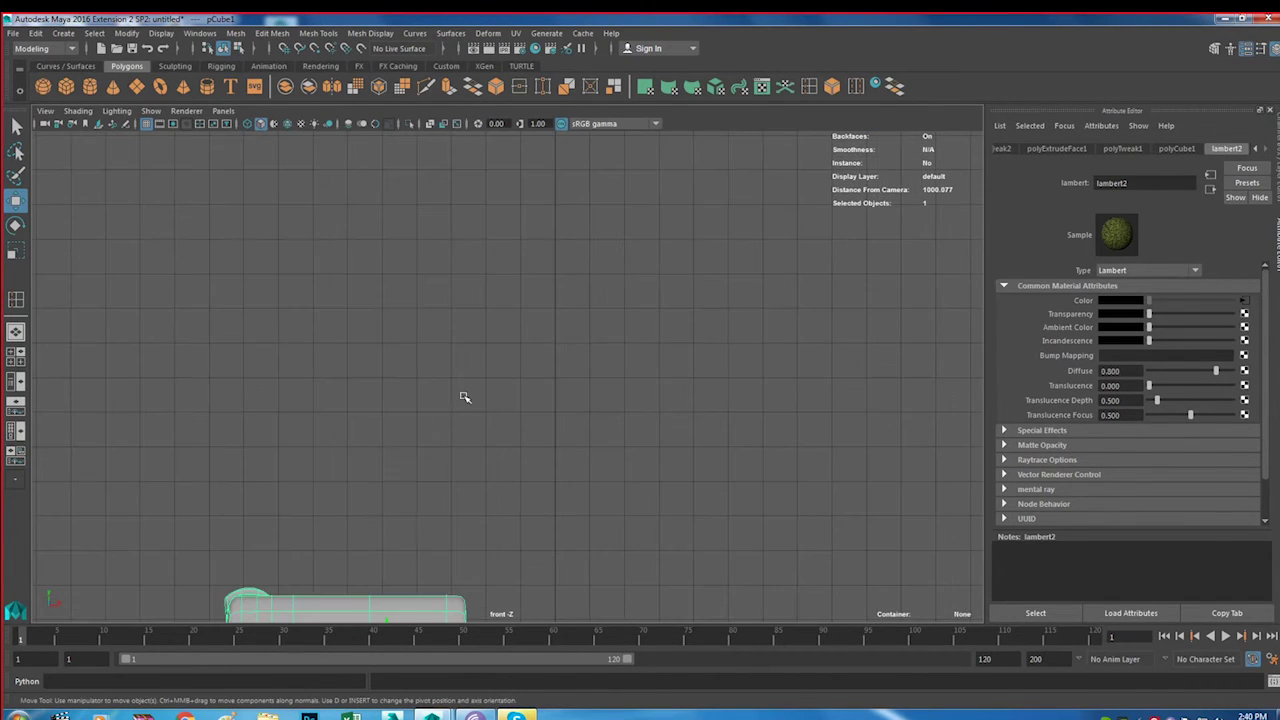
Return to the four-view layout, orbit under the sofa, and turn off its smooth mesh preview
{"action": "middle_click_drag", "start_coordinate": [514, 380], "coordinate": [585, 327], "text": "alt"}
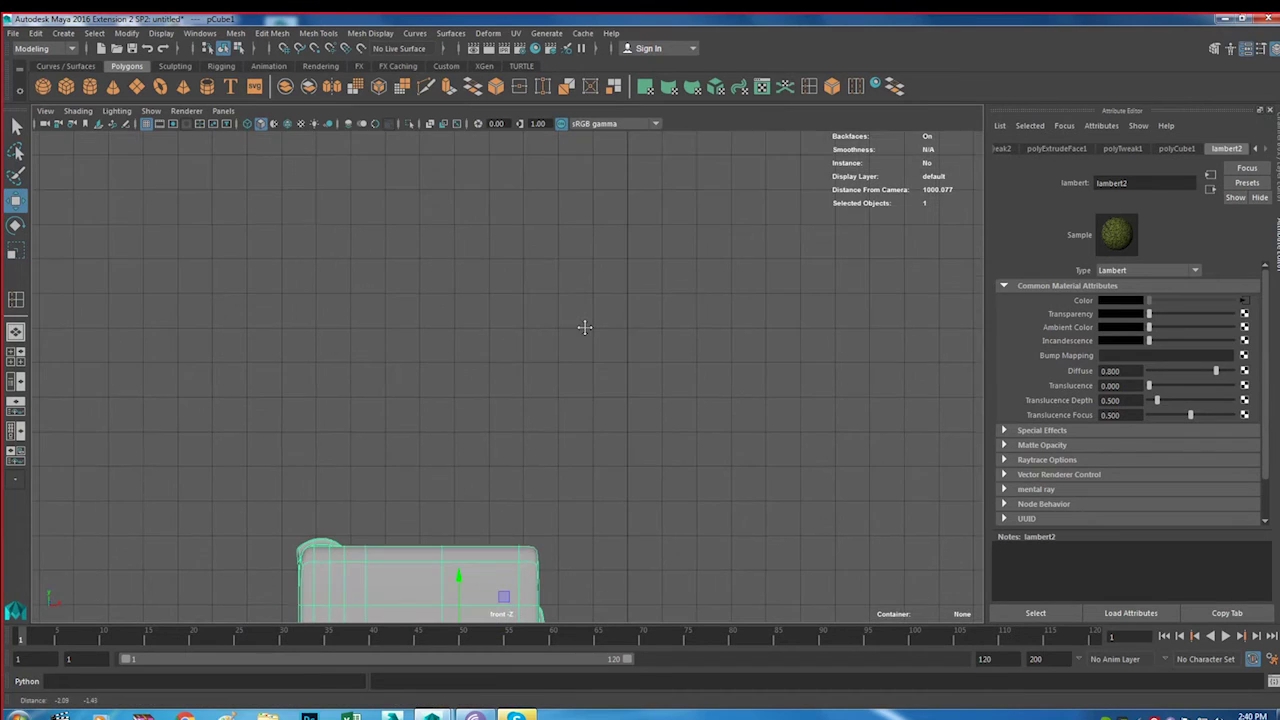
{"action": "scroll", "coordinate": [595, 340], "scroll_direction": "down", "scroll_amount": 3}
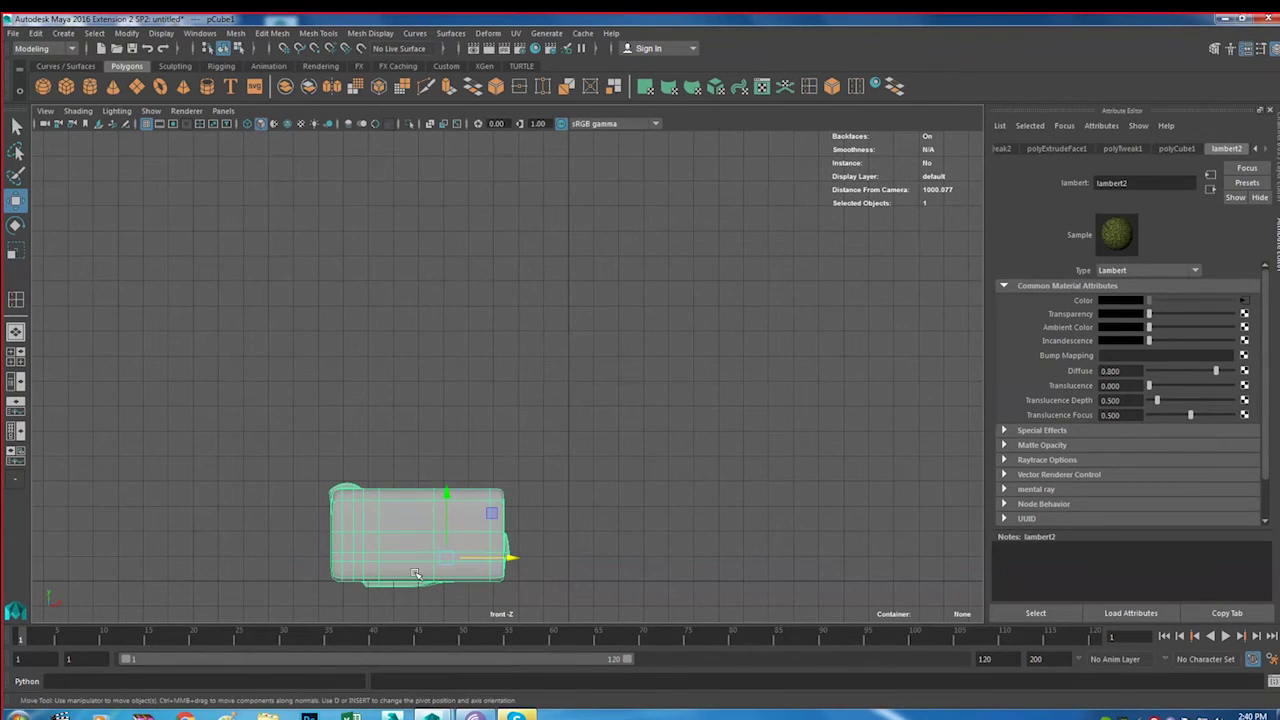
{"action": "key", "text": "space"}
{"action": "key", "text": "space"}
{"action": "mouse_move", "coordinate": [666, 344]}
{"action": "left_mouse_down", "text": "alt"}
{"action": "mouse_move", "coordinate": [644, 315]}
{"action": "mouse_move", "coordinate": [573, 314]}
{"action": "mouse_move", "coordinate": [680, 400]}
{"action": "mouse_move", "coordinate": [618, 393]}
{"action": "mouse_move", "coordinate": [586, 420]}
{"action": "mouse_move", "coordinate": [677, 343]}
{"action": "mouse_move", "coordinate": [682, 366]}
{"action": "mouse_move", "coordinate": [666, 363]}
{"action": "mouse_move", "coordinate": [686, 343]}
{"action": "mouse_move", "coordinate": [711, 357]}
{"action": "mouse_move", "coordinate": [711, 423]}
{"action": "mouse_move", "coordinate": [660, 449]}
{"action": "mouse_move", "coordinate": [651, 409]}
{"action": "mouse_move", "coordinate": [666, 449]}
{"action": "mouse_move", "coordinate": [623, 423]}
{"action": "mouse_move", "coordinate": [656, 477]}
{"action": "mouse_move", "coordinate": [626, 457]}
{"action": "mouse_move", "coordinate": [653, 477]}
{"action": "mouse_move", "coordinate": [603, 380]}
{"action": "mouse_move", "coordinate": [577, 404]}
{"action": "mouse_move", "coordinate": [552, 351]}
{"action": "mouse_move", "coordinate": [607, 342]}
{"action": "mouse_move", "coordinate": [608, 320]}
{"action": "mouse_move", "coordinate": [675, 449]}
{"action": "mouse_move", "coordinate": [654, 437]}
{"action": "mouse_move", "coordinate": [668, 432]}
{"action": "mouse_move", "coordinate": [691, 457]}
{"action": "mouse_move", "coordinate": [663, 447]}
{"action": "left_mouse_up", "text": "alt"}
{"action": "key", "text": "1"}
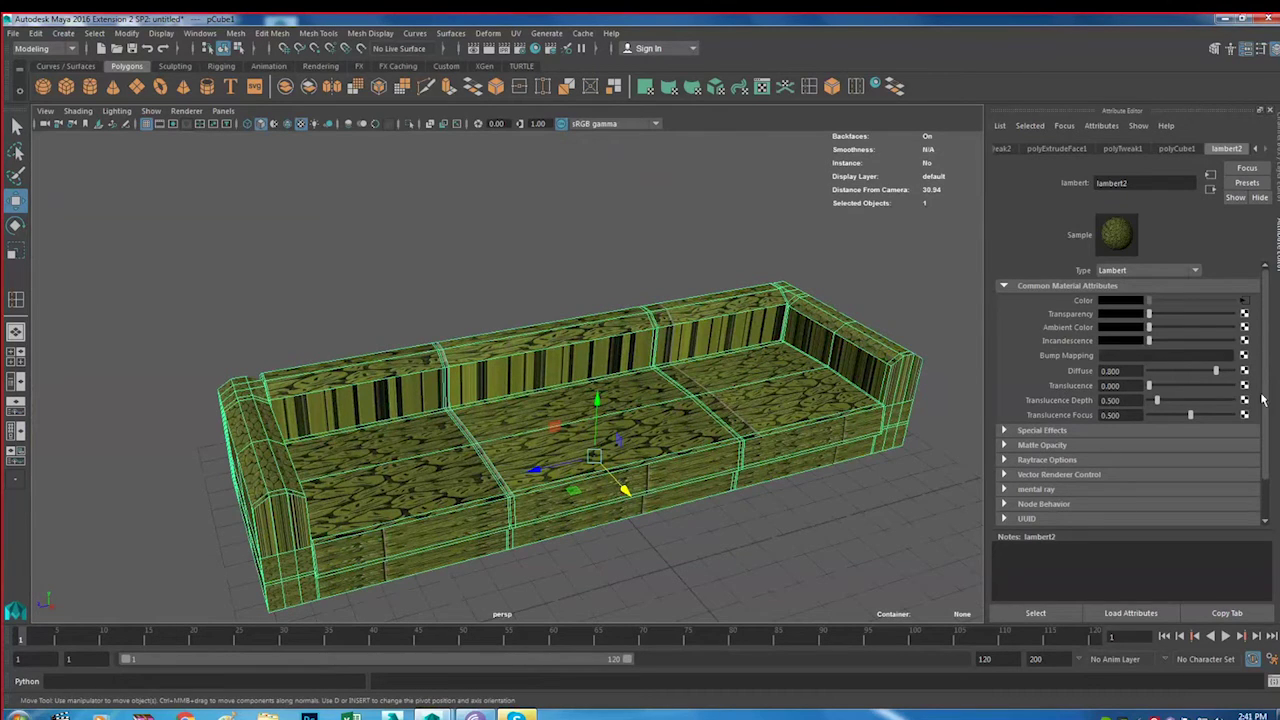
Clear the file1 texture's Image Name path, then view and reload the texture
{"action": "left_click", "coordinate": [1244, 300]}
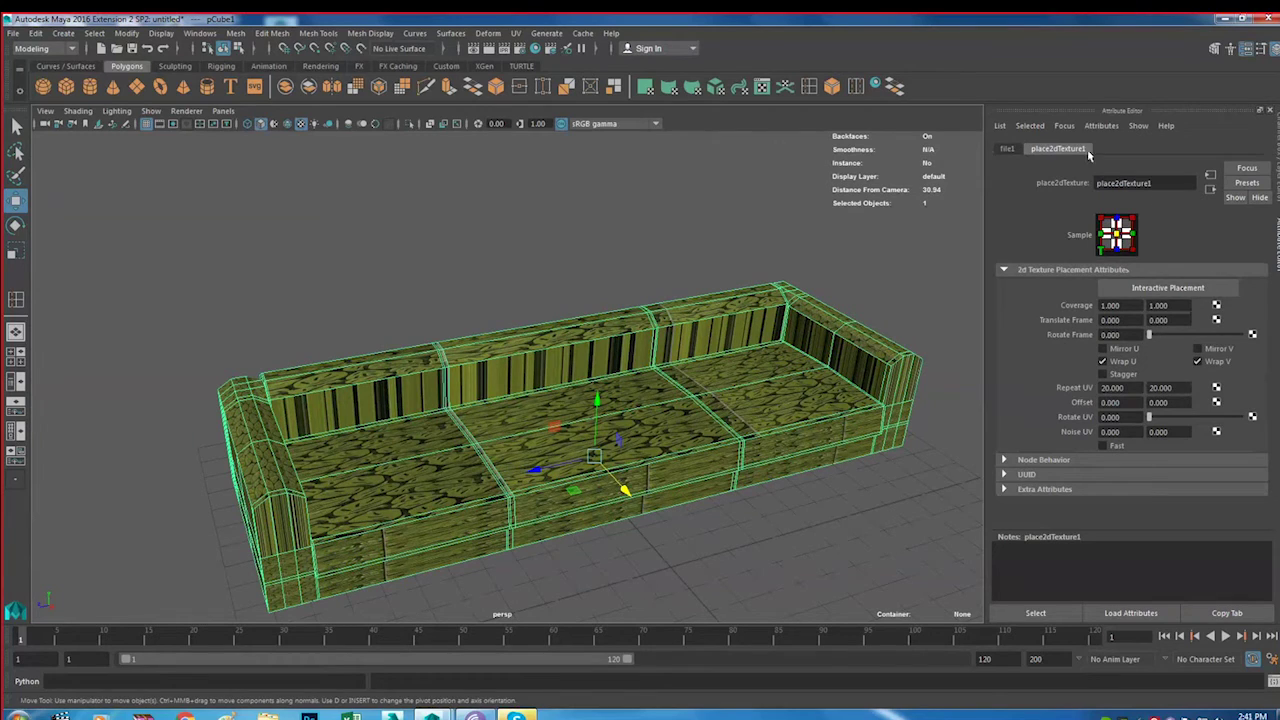
{"action": "left_click", "coordinate": [1008, 148]}
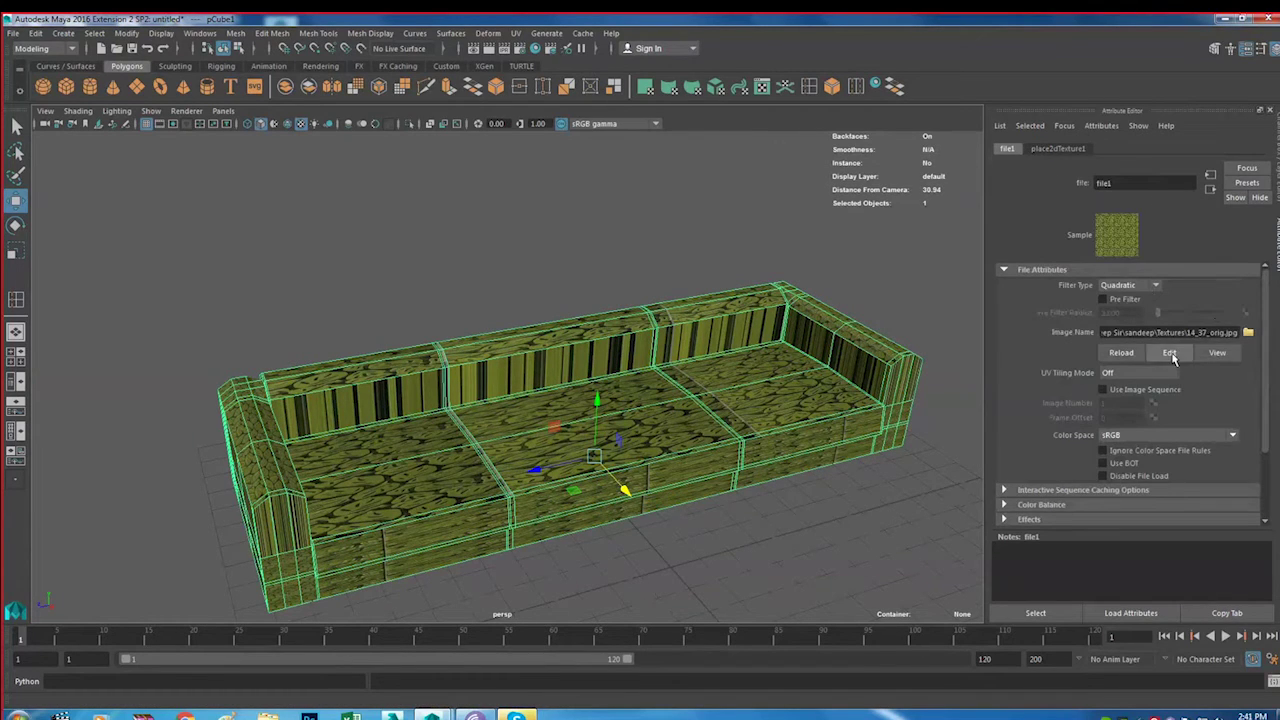
{"action": "left_click", "coordinate": [1247, 334]}
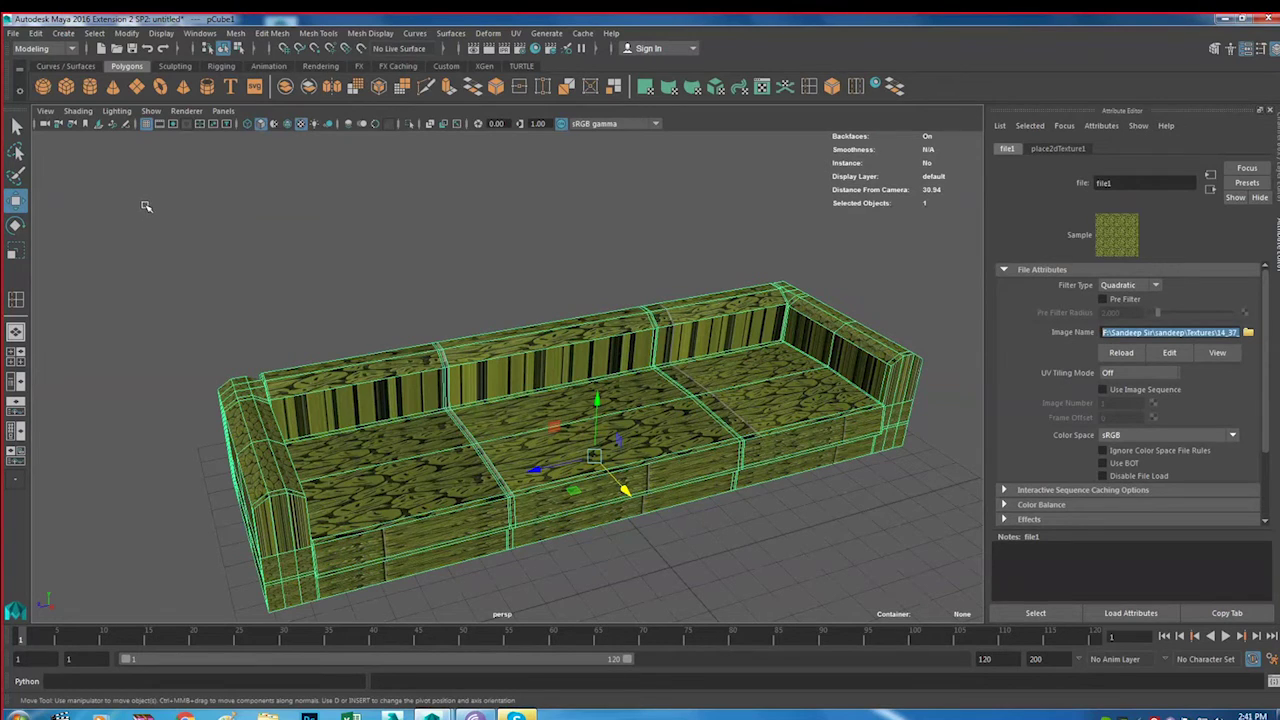
{"action": "key", "text": "BackSpace"}
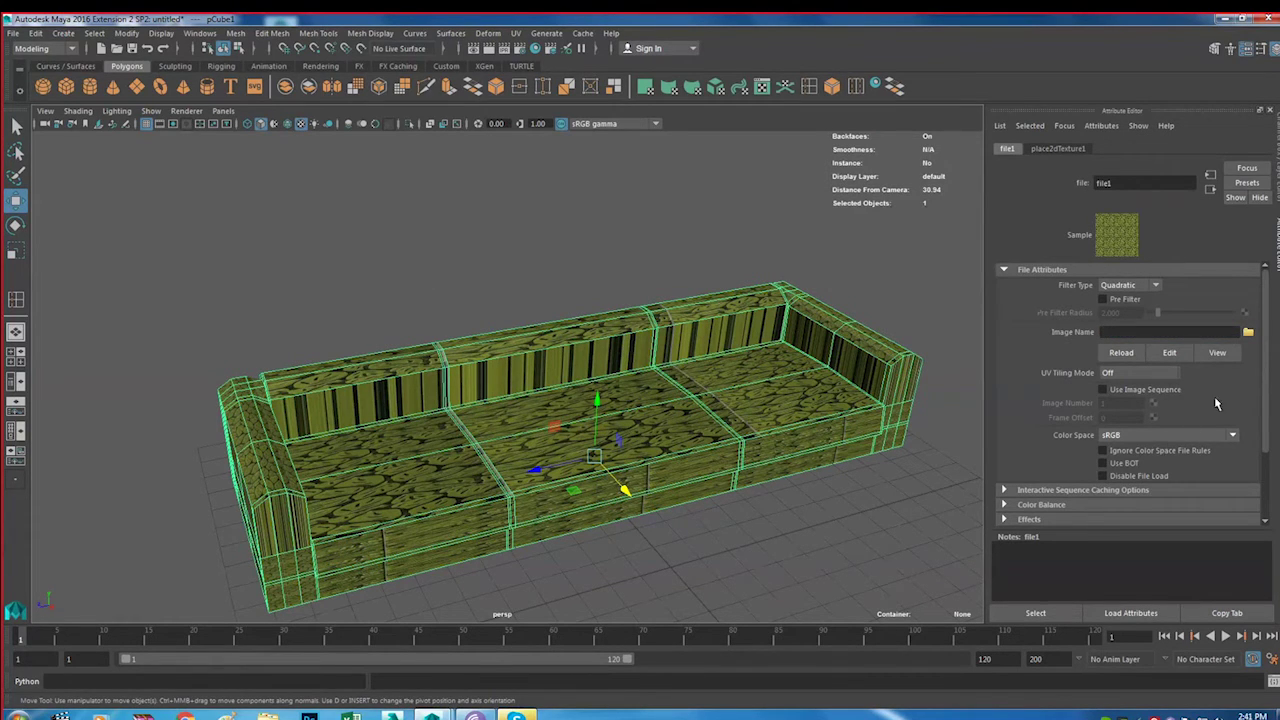
{"action": "left_click", "coordinate": [1208, 357]}
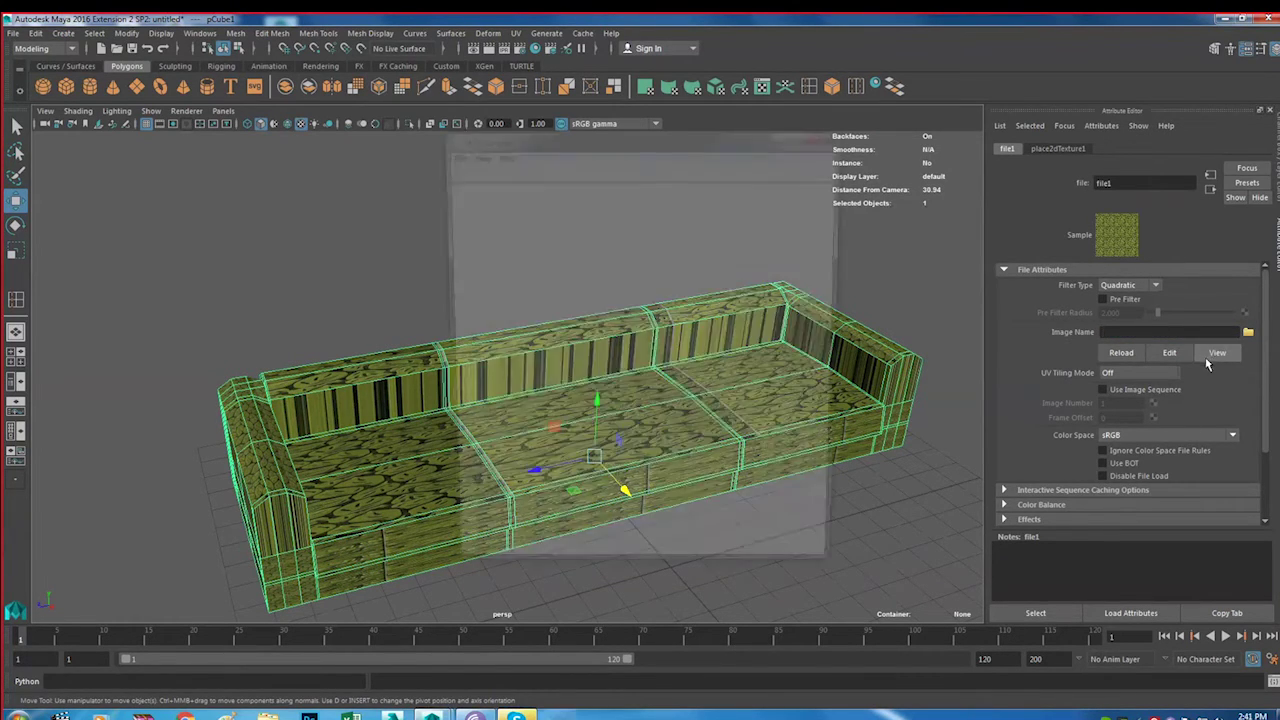
{"action": "left_click", "coordinate": [832, 135]}
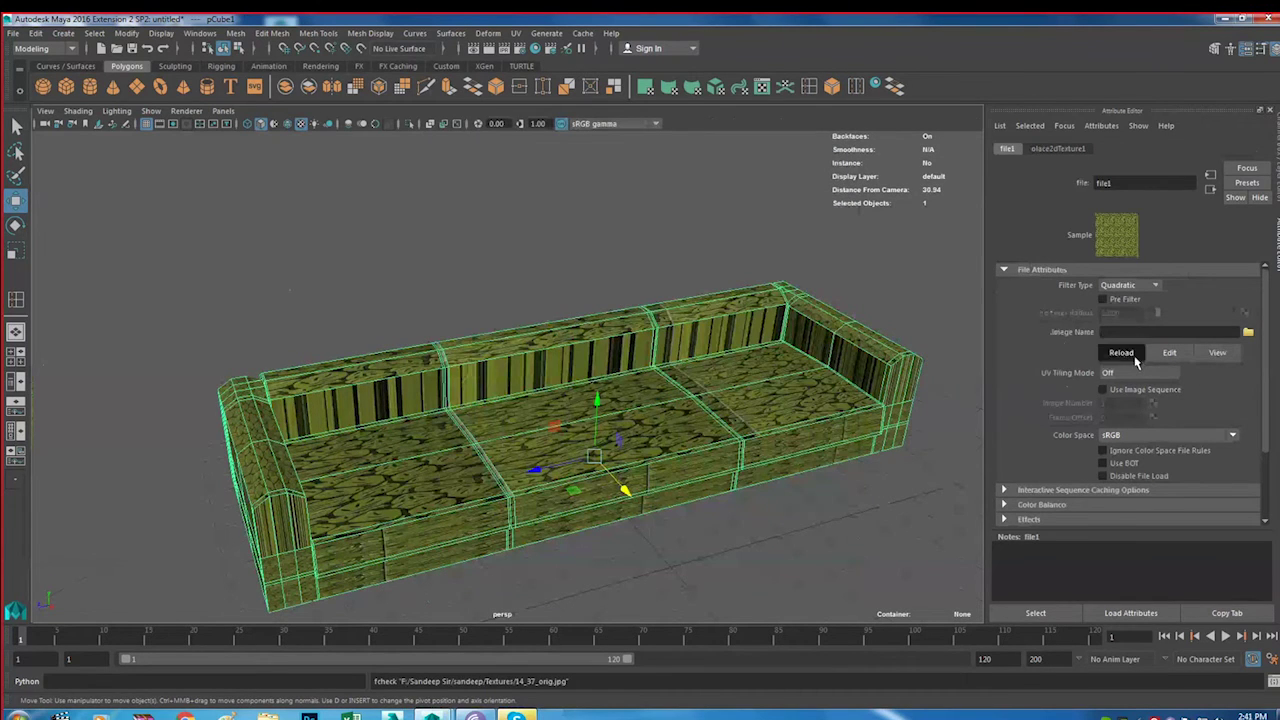
{"action": "left_click", "coordinate": [1124, 357]}
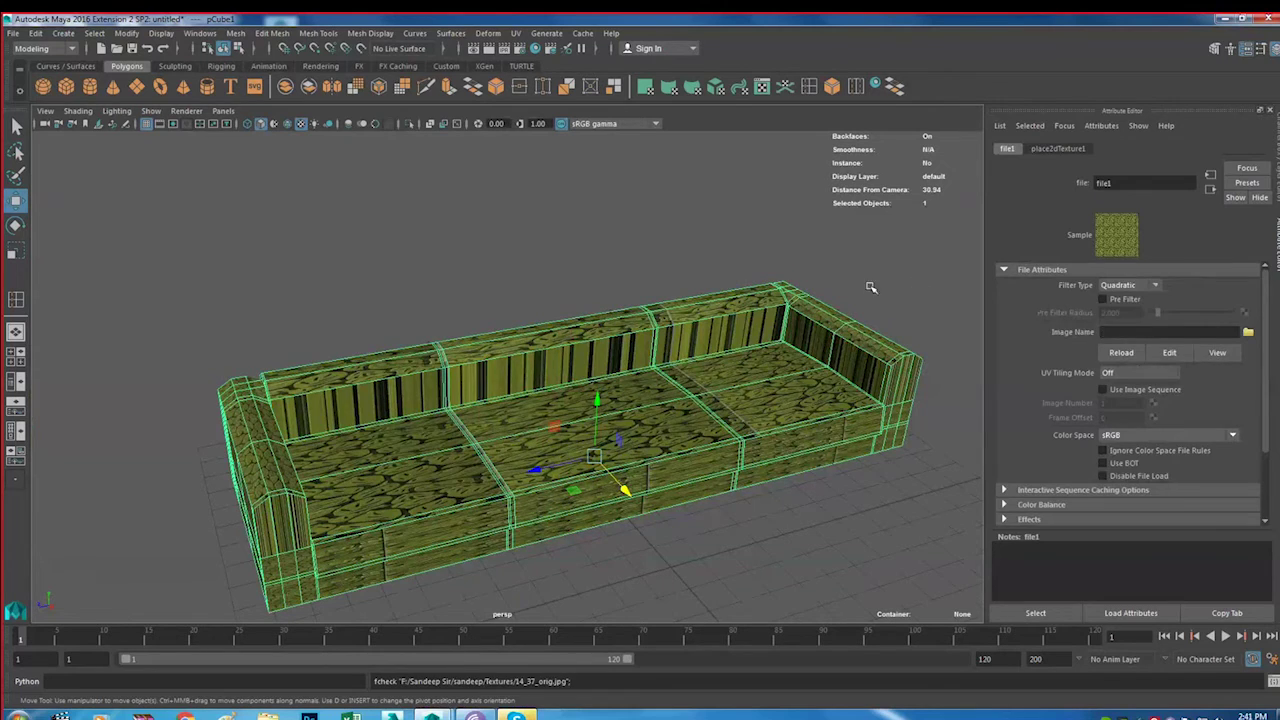
{"action": "key", "text": "ctrl+z"}
Orbit around the now untextured sofa, reselect it, and return to the four-view layout
{"action": "left_click", "coordinate": [826, 346]}
{"action": "mouse_move", "coordinate": [826, 346]}
{"action": "left_mouse_down", "text": "alt"}
{"action": "mouse_move", "coordinate": [809, 297]}
{"action": "mouse_move", "coordinate": [809, 320]}
{"action": "left_mouse_up", "text": "alt"}
{"action": "left_click", "coordinate": [851, 277]}
{"action": "mouse_move", "coordinate": [851, 277]}
{"action": "left_mouse_down", "text": "alt"}
{"action": "mouse_move", "coordinate": [816, 369]}
{"action": "mouse_move", "coordinate": [751, 389]}
{"action": "mouse_move", "coordinate": [697, 313]}
{"action": "mouse_move", "coordinate": [720, 380]}
{"action": "mouse_move", "coordinate": [743, 383]}
{"action": "mouse_move", "coordinate": [694, 431]}
{"action": "left_mouse_up", "text": "alt"}
{"action": "left_click", "coordinate": [751, 389]}
{"action": "mouse_move", "coordinate": [775, 438]}
{"action": "left_mouse_down", "text": "alt"}
{"action": "mouse_move", "coordinate": [771, 466]}
{"action": "mouse_move", "coordinate": [751, 457]}
{"action": "mouse_move", "coordinate": [817, 349]}
{"action": "mouse_move", "coordinate": [778, 366]}
{"action": "left_mouse_up", "text": "alt"}
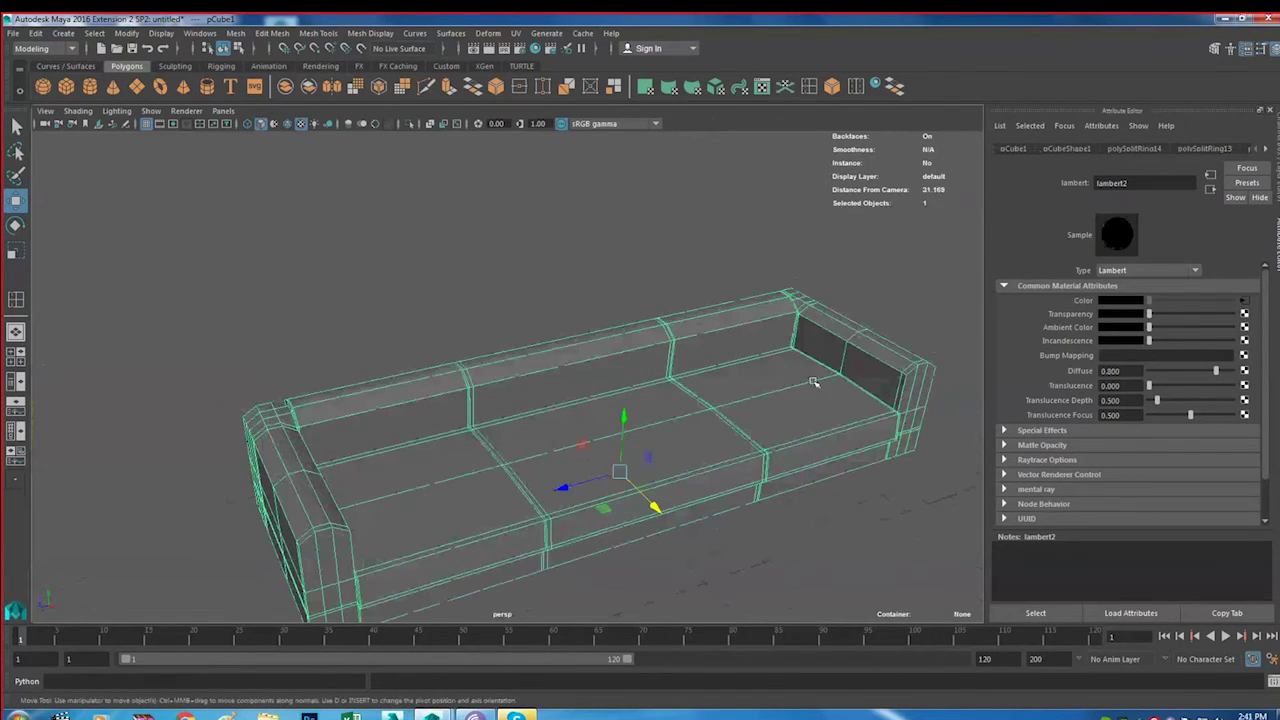
{"action": "left_click", "coordinate": [681, 267]}
{"action": "left_click", "coordinate": [731, 378]}
{"action": "key", "text": "space"}
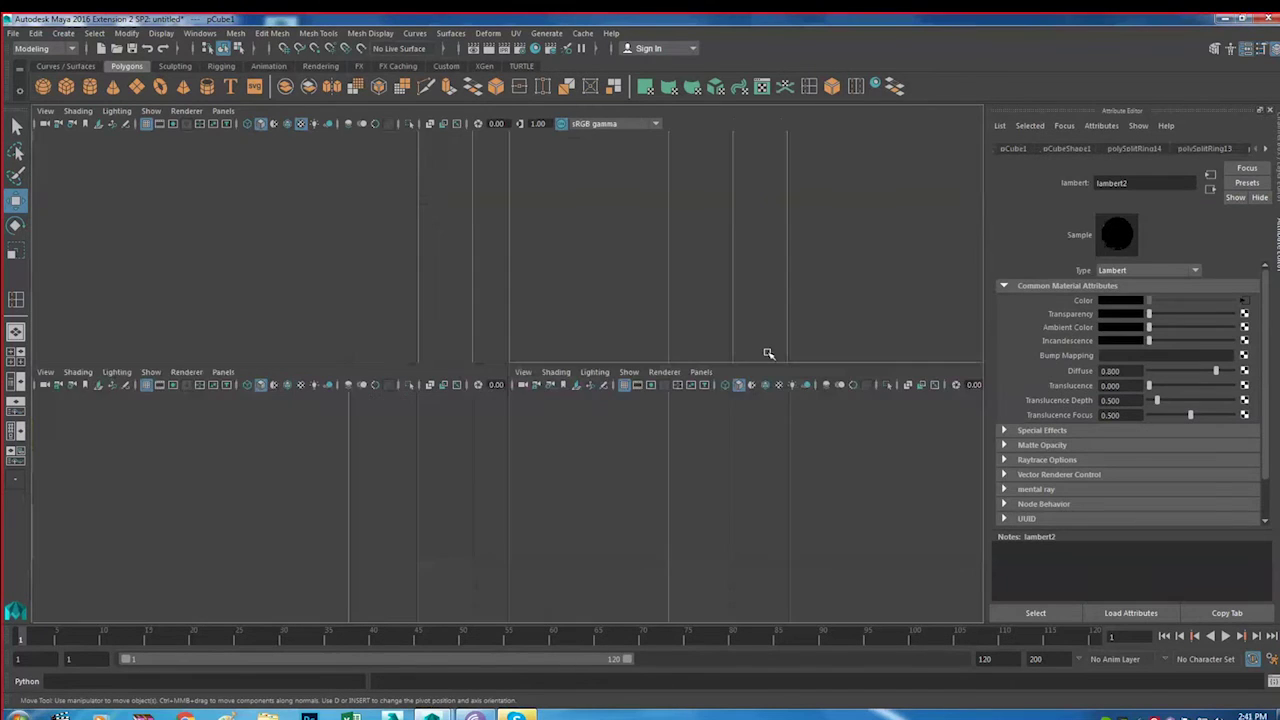
Maximize and frame the front view, show the Curves/Surfaces shelf, and open the Create menu
{"action": "key", "text": "space"}
{"action": "middle_click_drag", "start_coordinate": [512, 310], "coordinate": [571, 343], "text": "alt"}
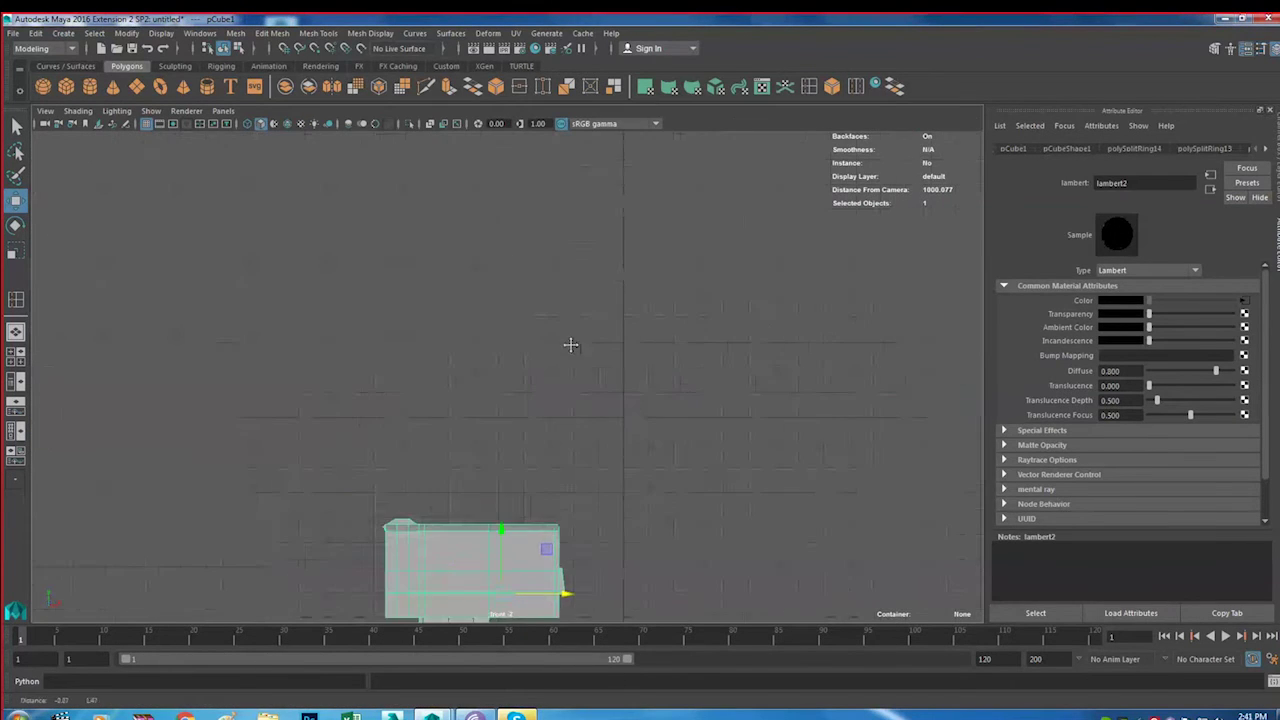
{"action": "scroll", "coordinate": [570, 340], "scroll_direction": "up", "scroll_amount": 1}
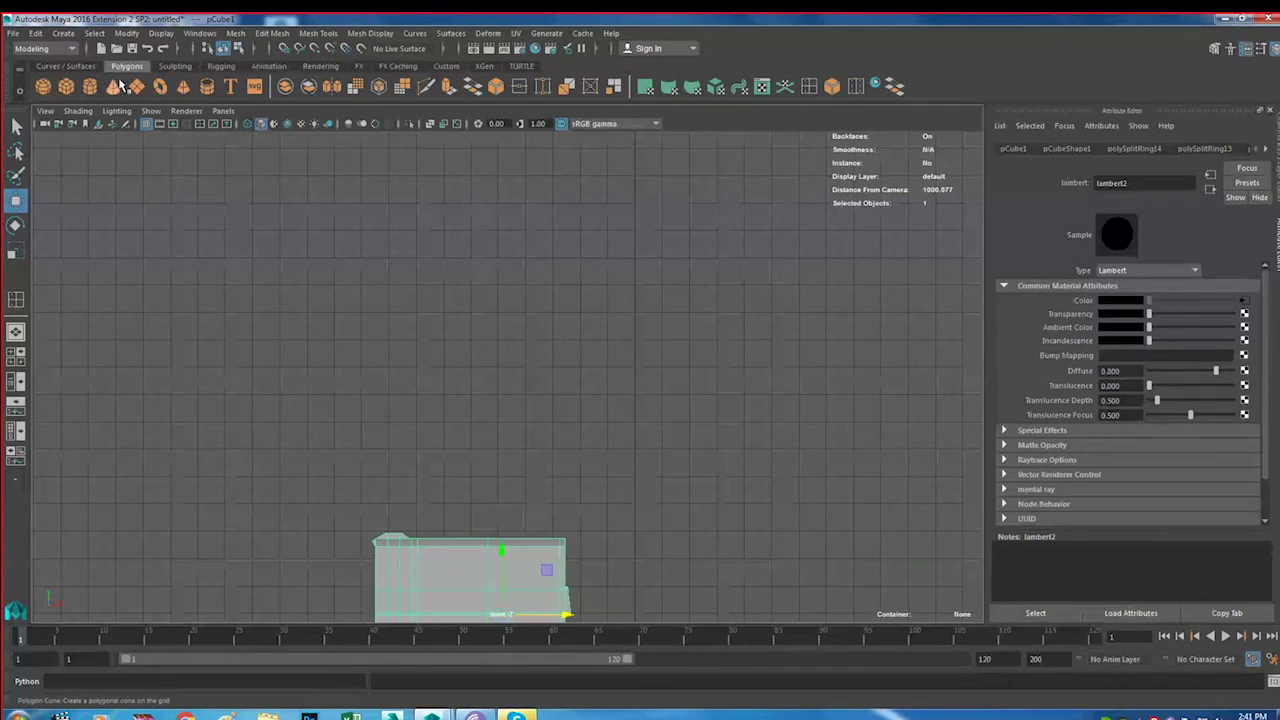
{"action": "left_click", "coordinate": [60, 67]}
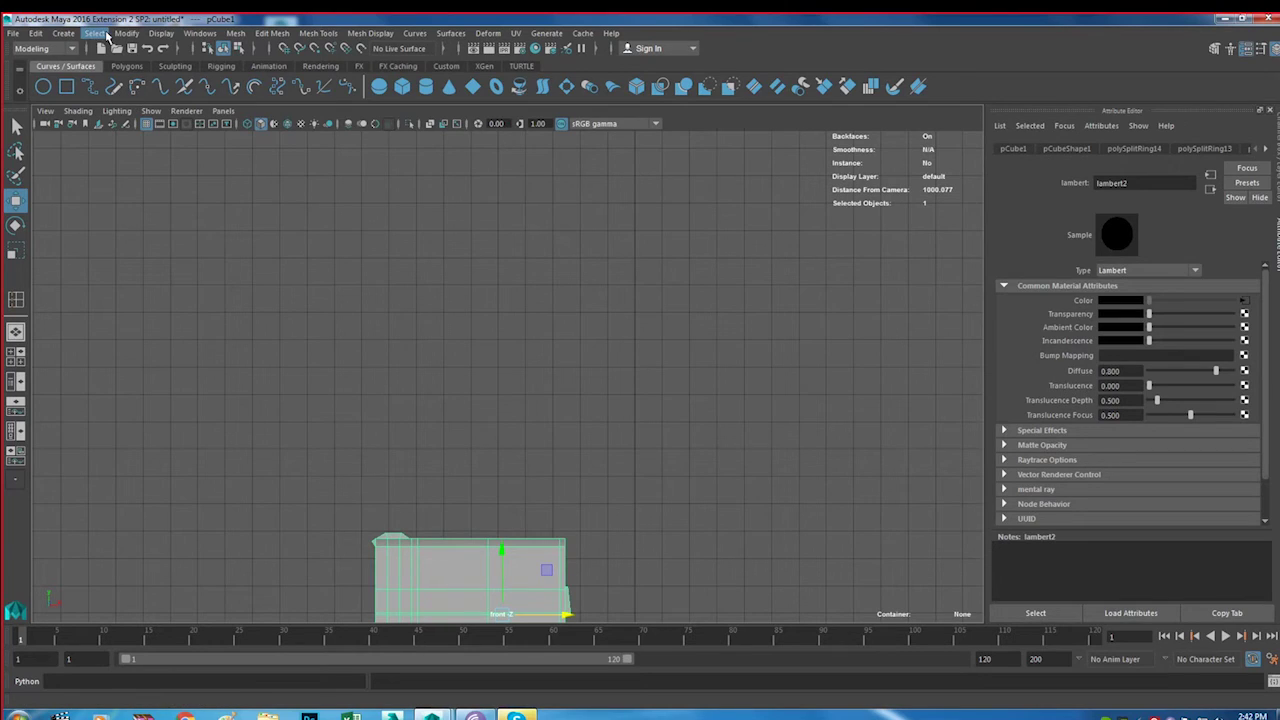
{"action": "left_click", "coordinate": [63, 33]}
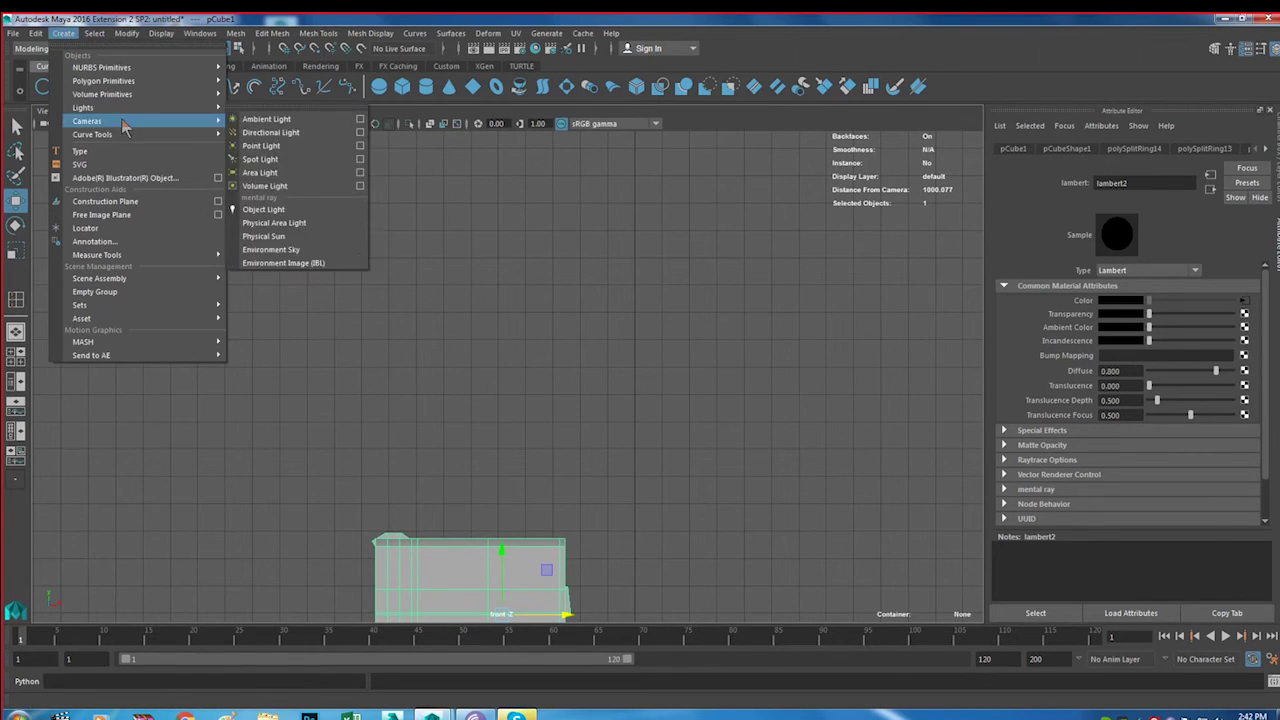
{"action": "mouse_move", "coordinate": [92, 134]}
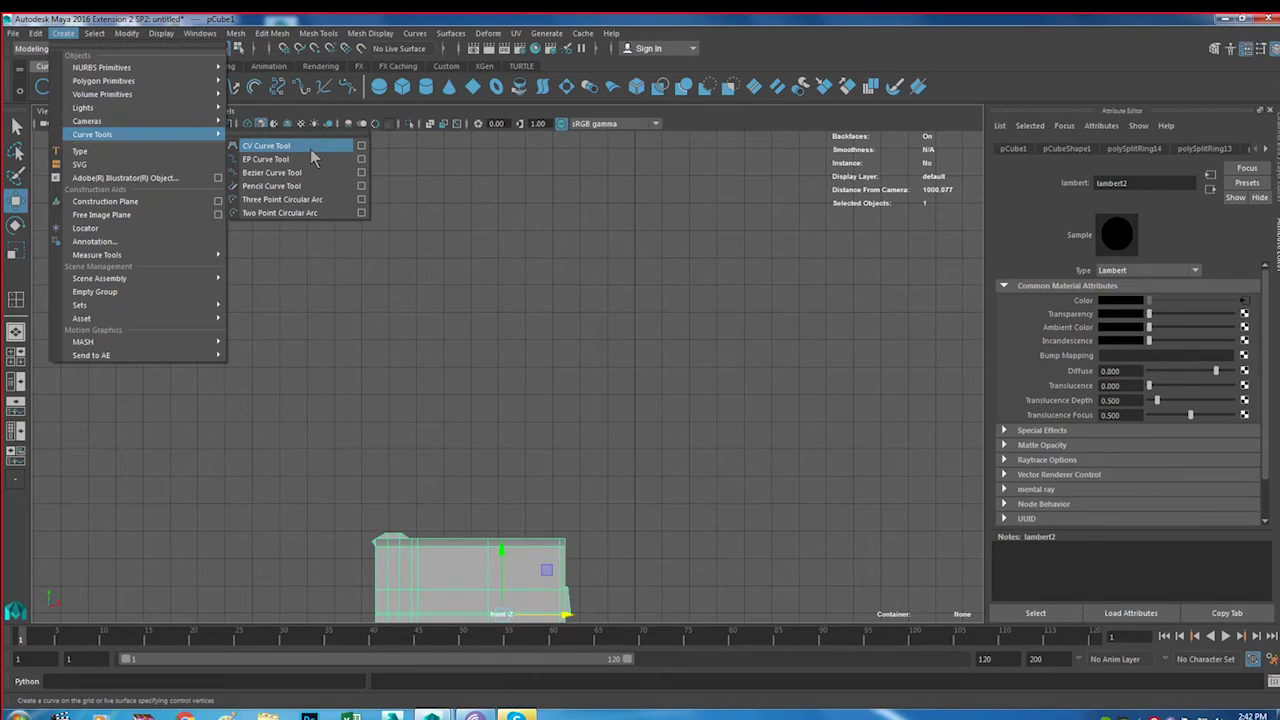
Open the CV Curve Tool options and set Curve degree to 1 Linear
{"action": "left_click", "coordinate": [327, 147]}
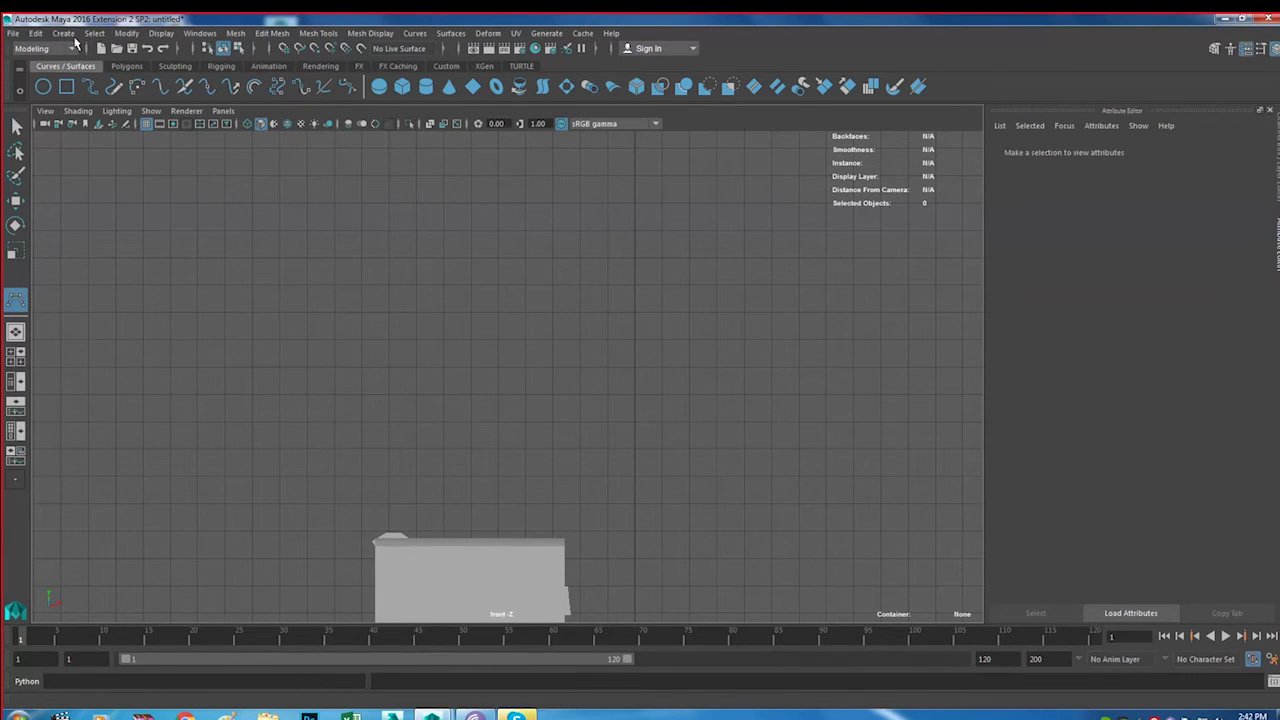
{"action": "left_click", "coordinate": [63, 33]}
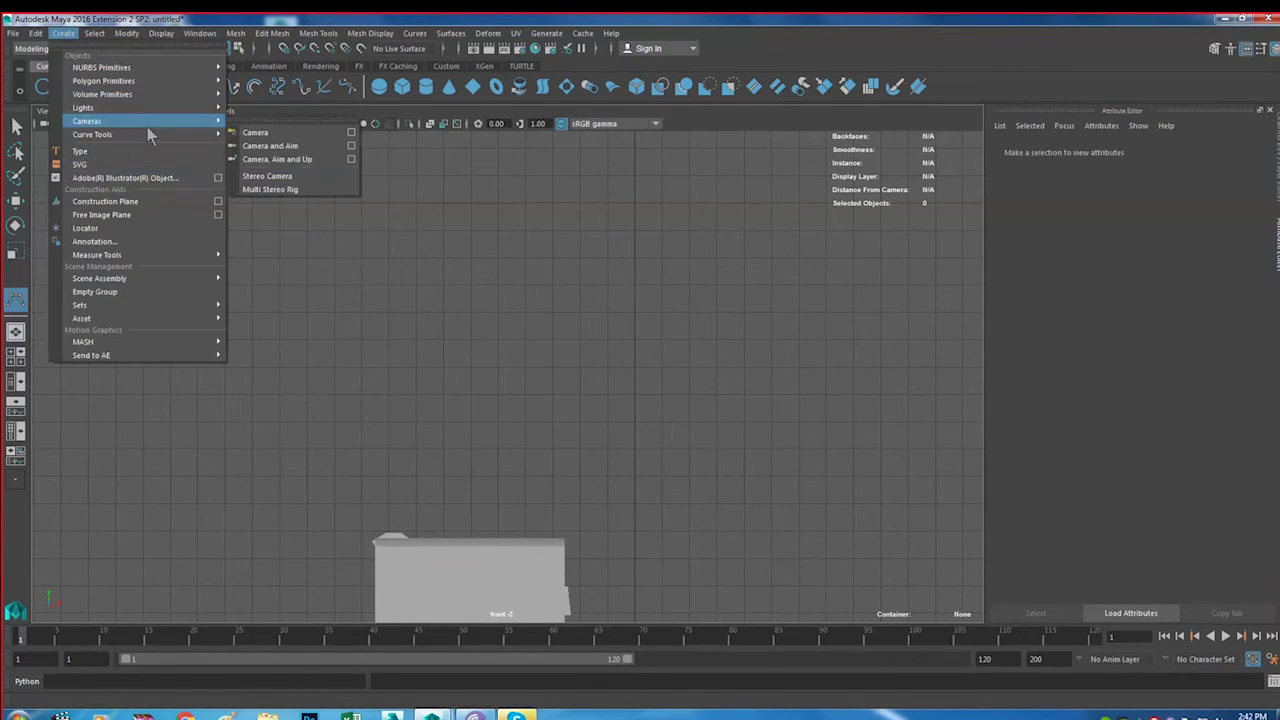
{"action": "mouse_move", "coordinate": [92, 134]}
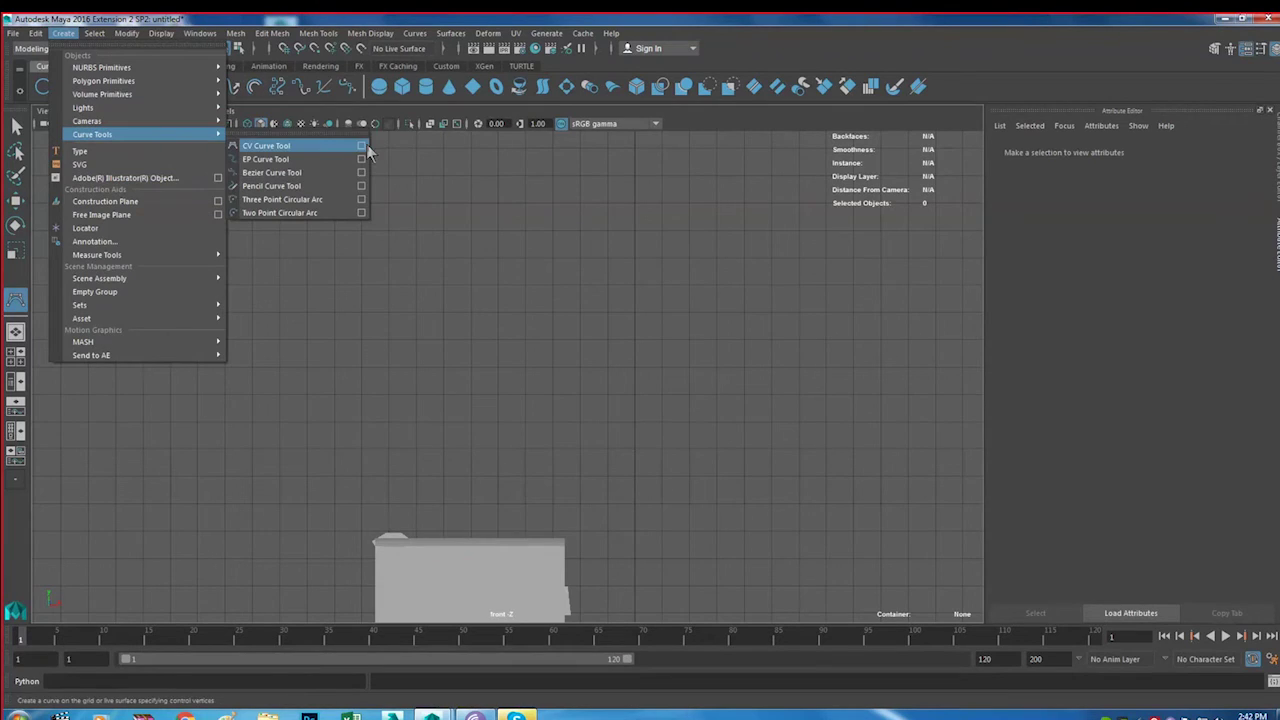
{"action": "left_click", "coordinate": [361, 146]}
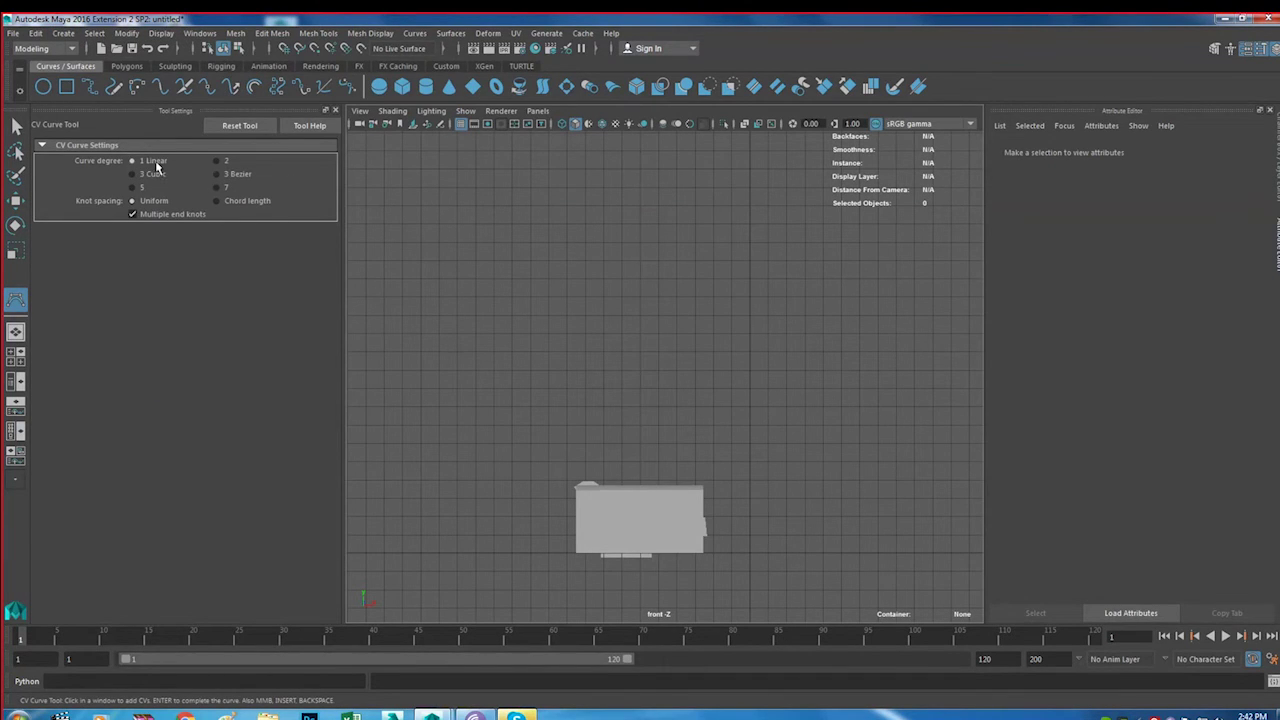
{"action": "left_click", "coordinate": [139, 165]}
{"action": "middle_click_drag", "start_coordinate": [692, 265], "coordinate": [676, 318], "text": "alt"}
Place nine CVs tracing a trial linear profile curve in the front view
{"action": "left_click", "coordinate": [707, 189]}
{"action": "left_click", "coordinate": [685, 271]}
{"action": "left_click", "coordinate": [714, 292]}
{"action": "left_click", "coordinate": [734, 353]}
{"action": "left_click", "coordinate": [680, 383]}
{"action": "left_click", "coordinate": [593, 408]}
{"action": "left_click", "coordinate": [506, 293]}
{"action": "left_click", "coordinate": [495, 199]}
{"action": "left_click", "coordinate": [571, 177]}
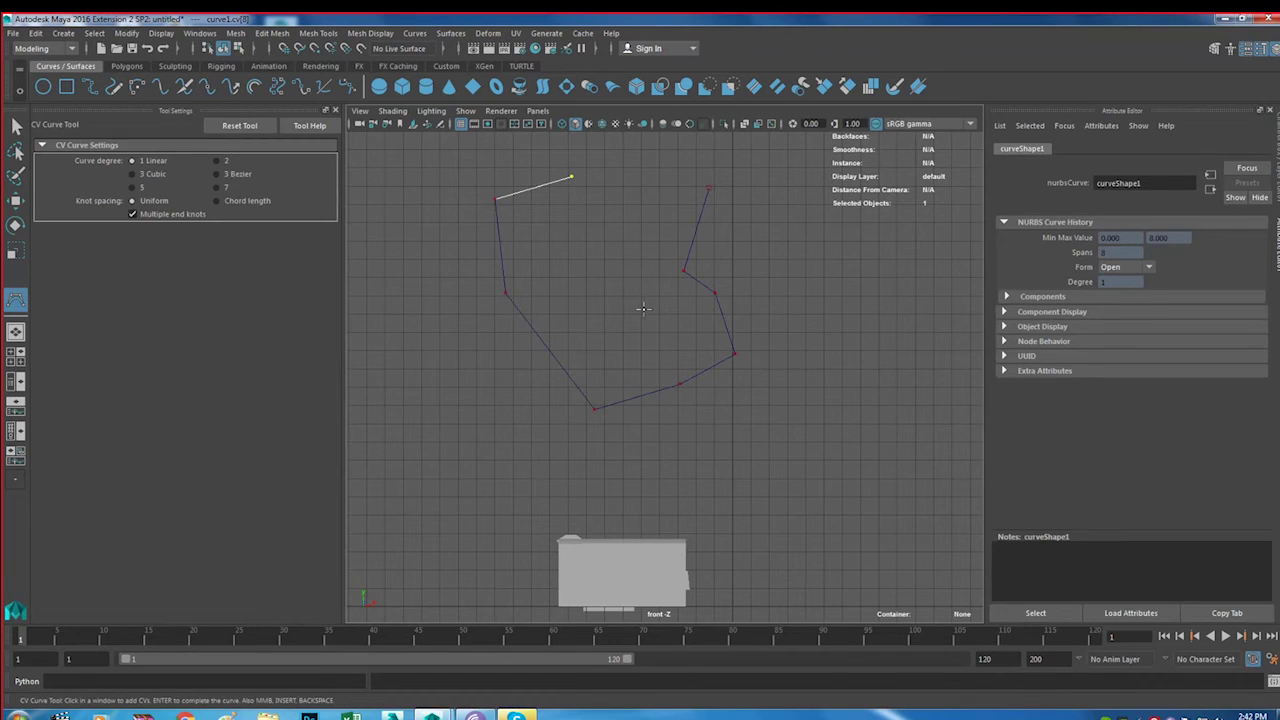
Discard the trial curve's points, undo the stray curve, and reactivate the CV Curve Tool
{"action": "key", "text": "BackSpace"}
{"action": "key", "text": "BackSpace"}
{"action": "key", "text": "BackSpace"}
{"action": "key", "text": "BackSpace"}
{"action": "key", "text": "BackSpace"}
{"action": "key", "text": "BackSpace"}
{"action": "key", "text": "BackSpace"}
{"action": "key", "text": "BackSpace"}
{"action": "key", "text": "w"}
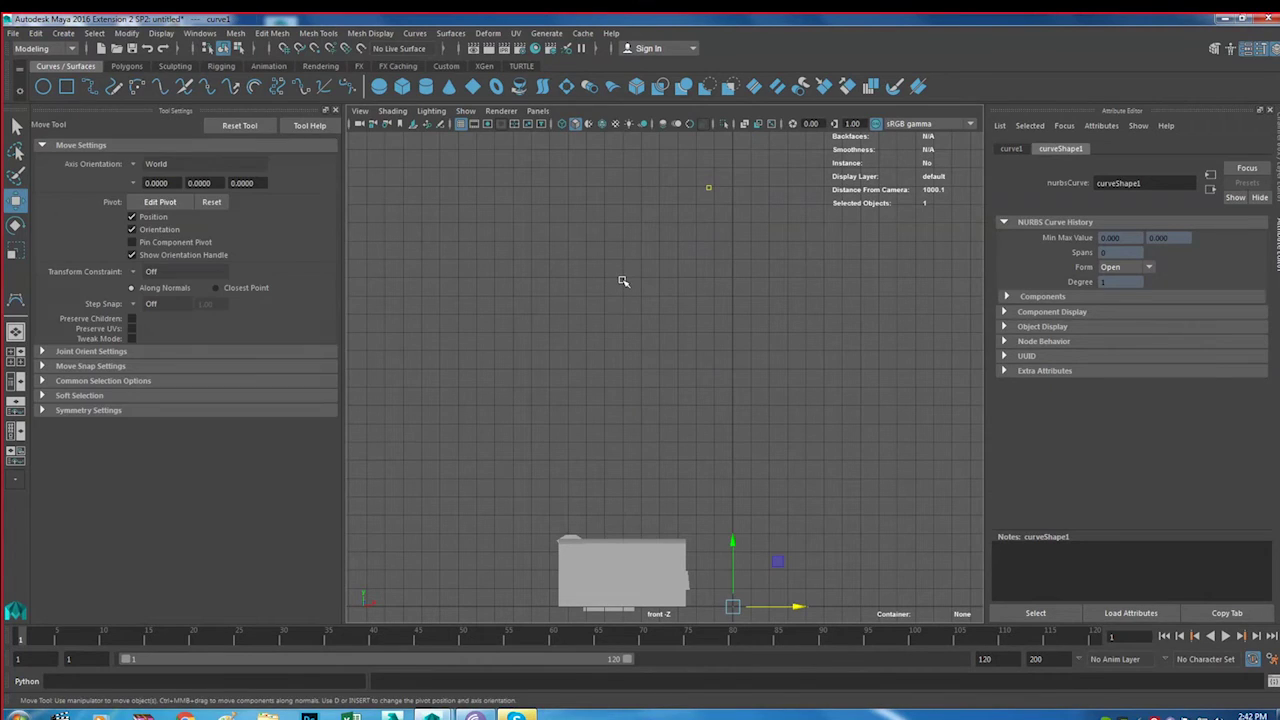
{"action": "left_click", "coordinate": [687, 279]}
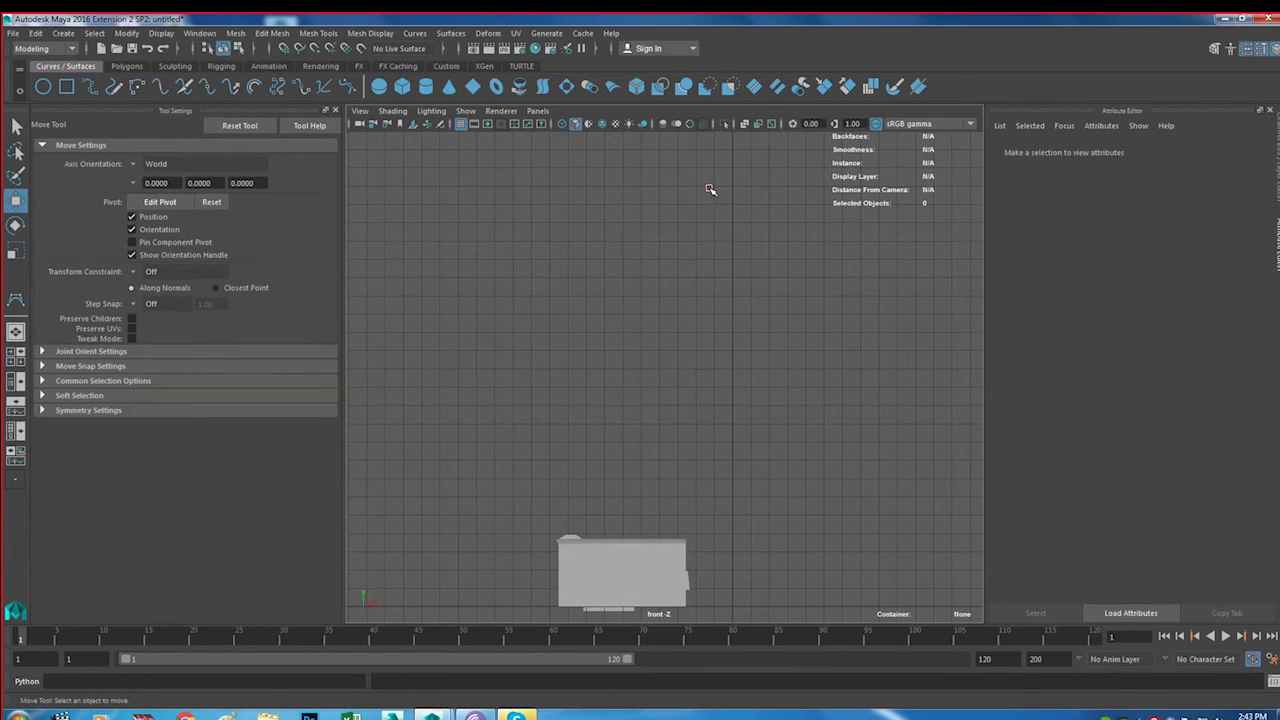
{"action": "key", "text": "ctrl+z"}
{"action": "key", "text": "ctrl+z"}
{"action": "left_click", "coordinate": [15, 300]}
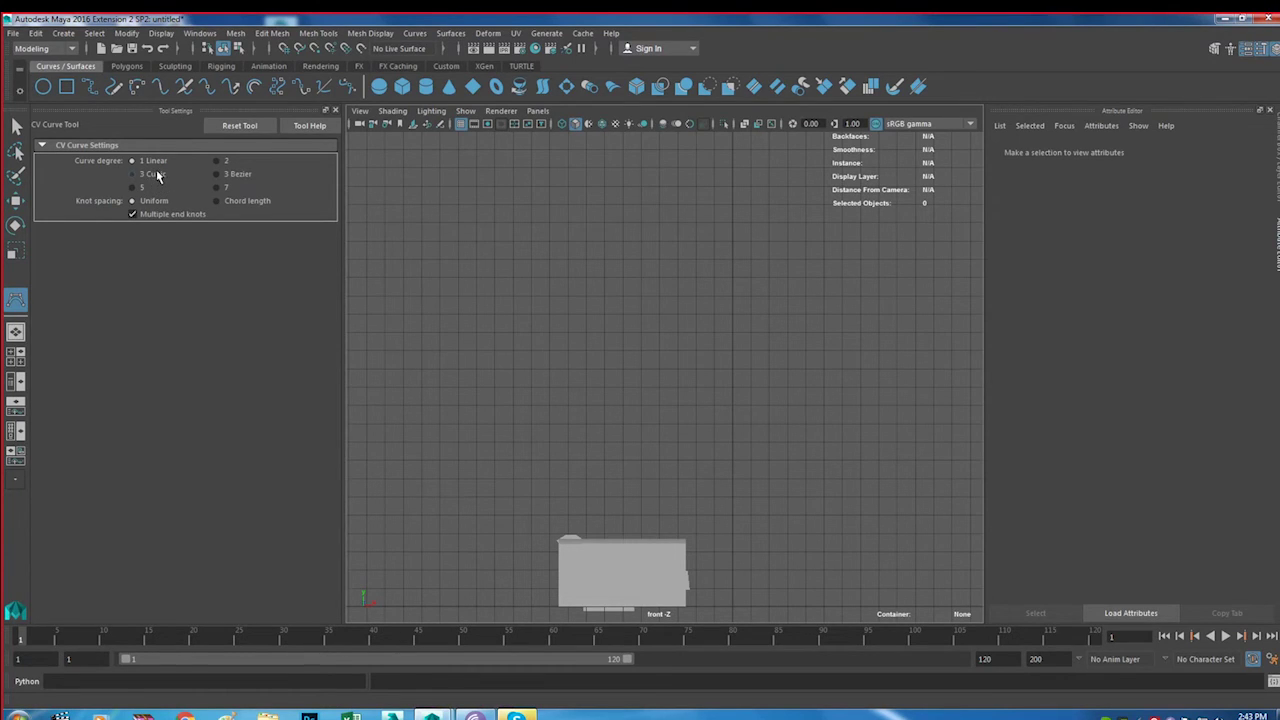
Place about ten CVs of a new profile upward, correcting a misplaced second point
{"action": "left_click", "coordinate": [714, 353]}
{"action": "left_click", "coordinate": [649, 321]}
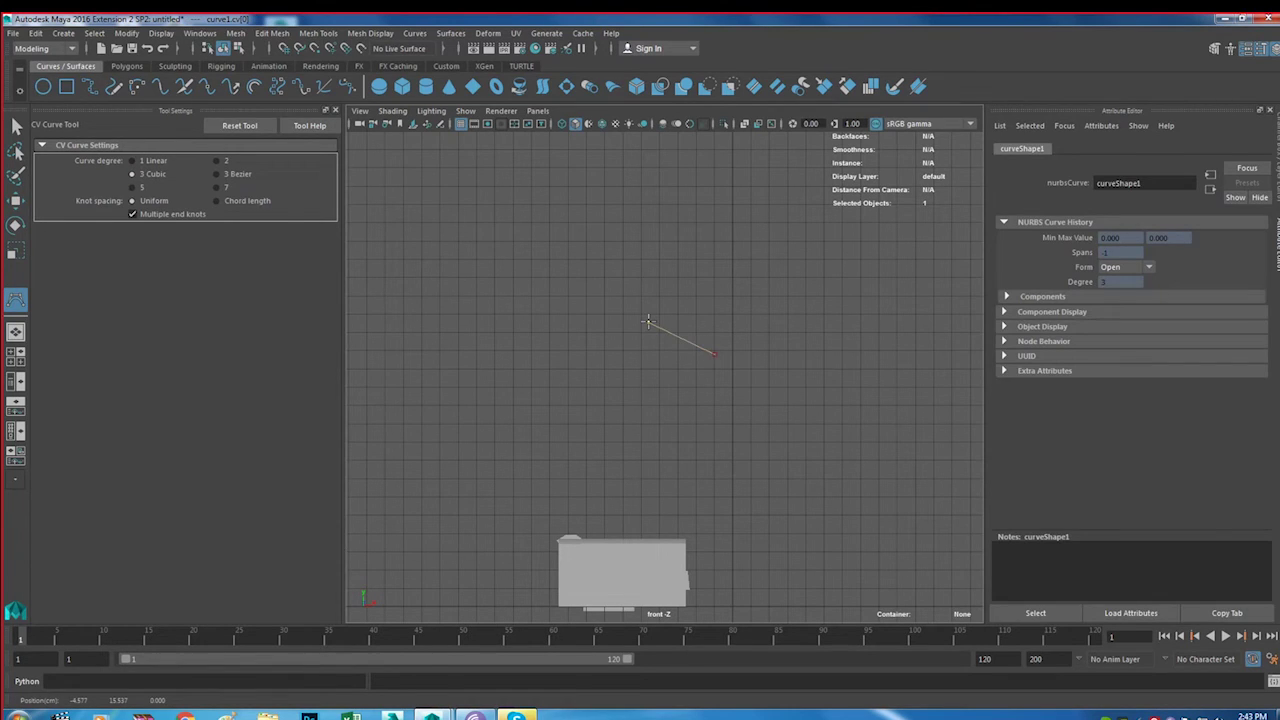
{"action": "key", "text": "BackSpace"}
{"action": "left_click", "coordinate": [646, 325]}
{"action": "left_click", "coordinate": [632, 280]}
{"action": "left_click", "coordinate": [645, 222]}
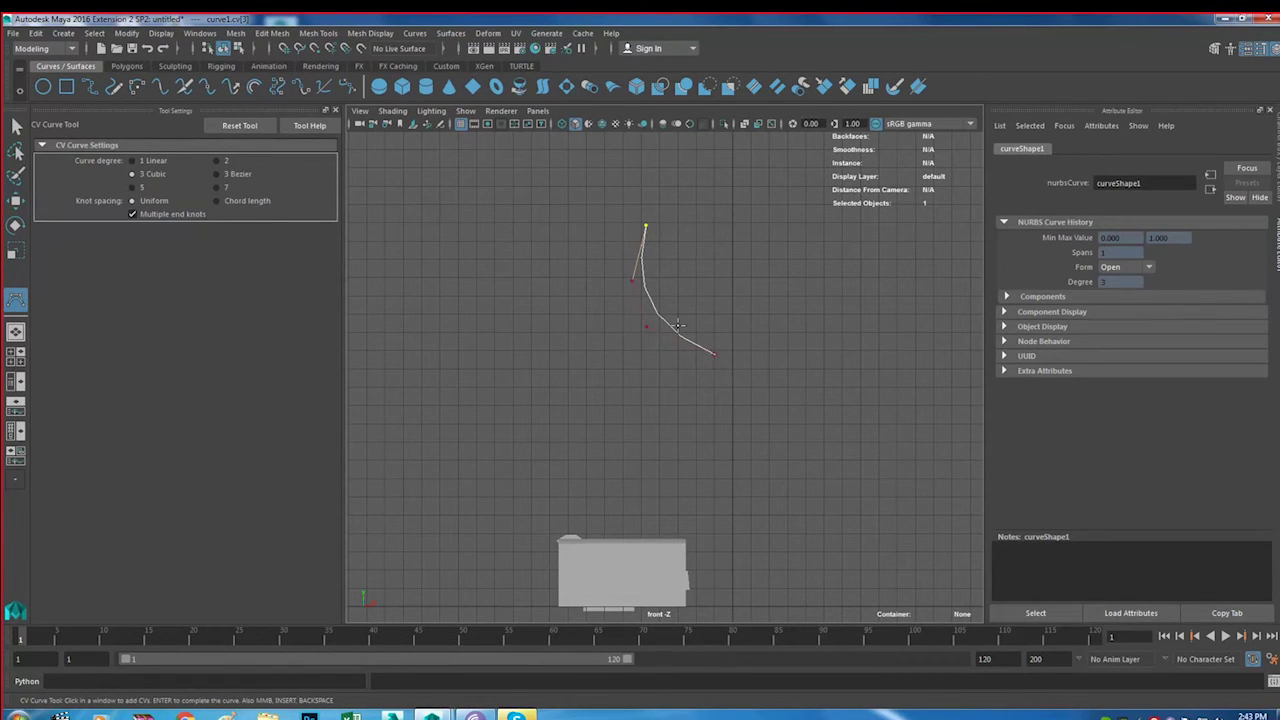
{"action": "left_click", "coordinate": [668, 194]}
{"action": "left_click", "coordinate": [685, 147]}
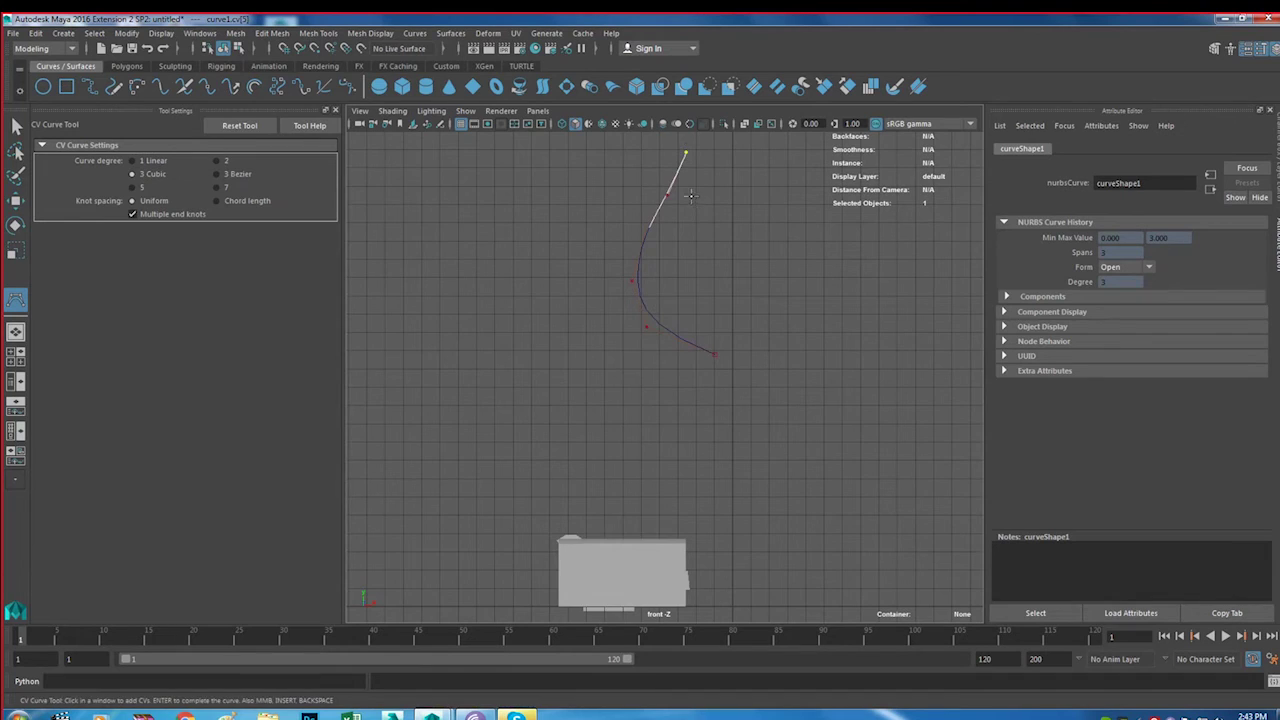
{"action": "middle_click_drag", "start_coordinate": [694, 197], "coordinate": [702, 324], "text": "alt"}
{"action": "left_click", "coordinate": [697, 230]}
{"action": "left_click", "coordinate": [685, 175]}
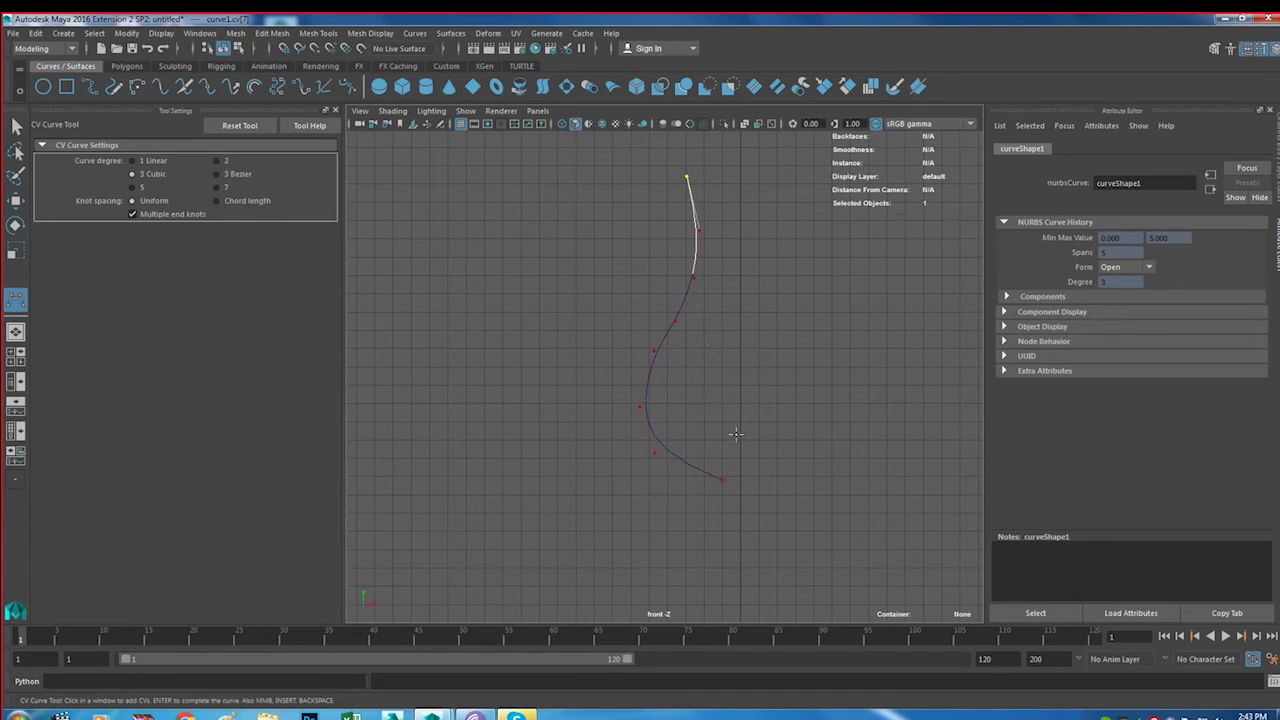
Delete the curve's points and a test point with Backspace, leaving no curve
{"action": "key", "text": "BackSpace"}
{"action": "key", "text": "BackSpace"}
{"action": "key", "text": "BackSpace"}
{"action": "key", "text": "BackSpace"}
{"action": "key", "text": "BackSpace"}
{"action": "key", "text": "BackSpace"}
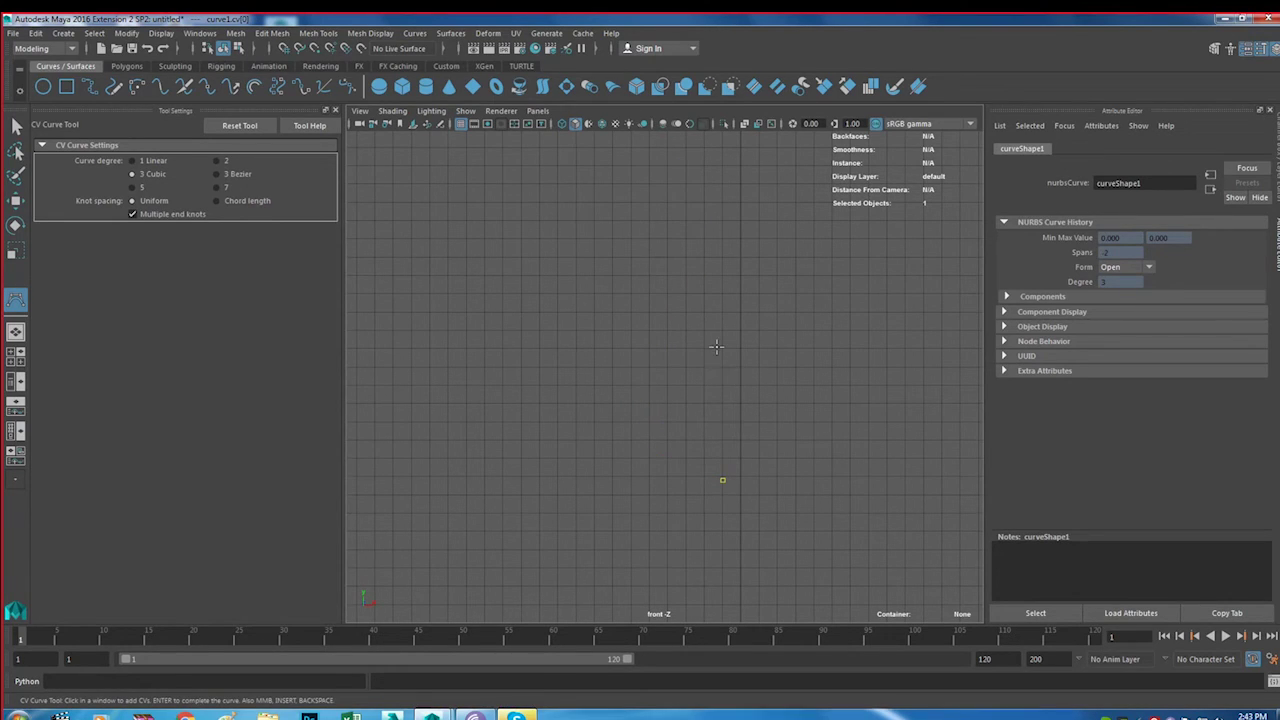
{"action": "left_click", "coordinate": [738, 342]}
{"action": "key", "text": "BackSpace"}
{"action": "key", "text": "BackSpace"}
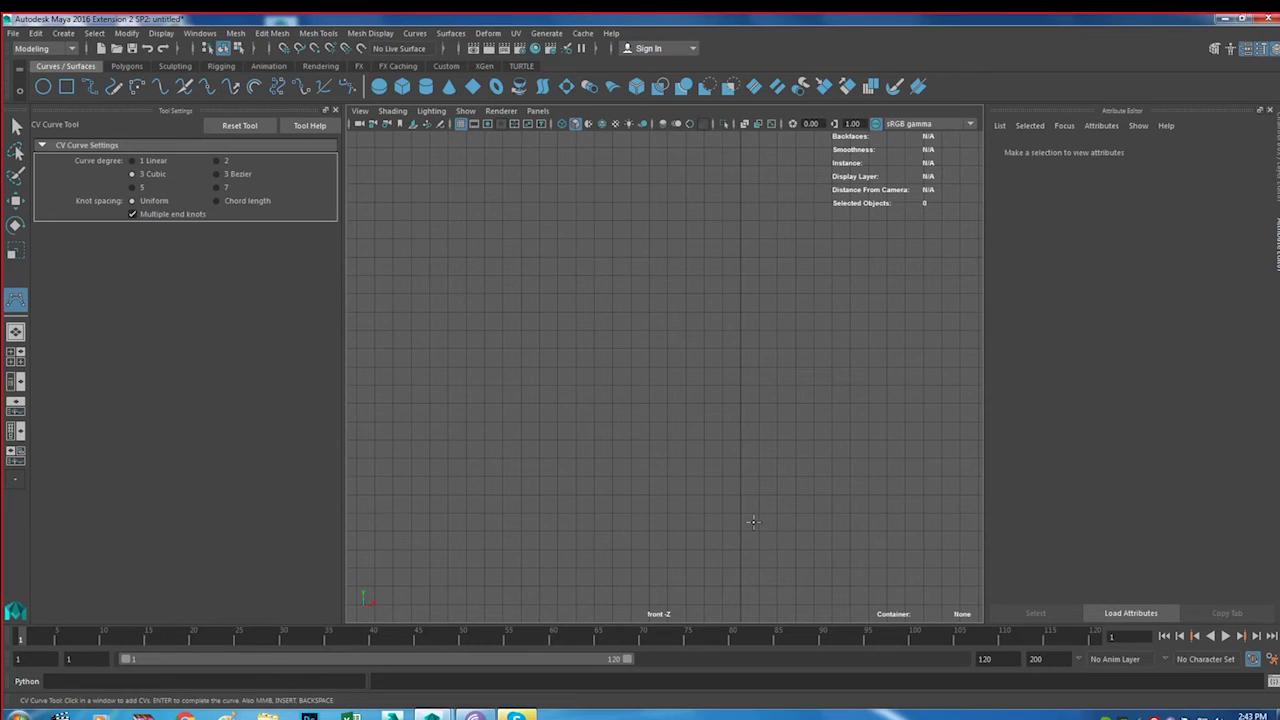
Place CVs from the bowl's inner centre up the inner wall to shape the rim
{"action": "left_click", "coordinate": [741, 378]}
{"action": "left_click", "coordinate": [682, 377]}
{"action": "left_click", "coordinate": [648, 357]}
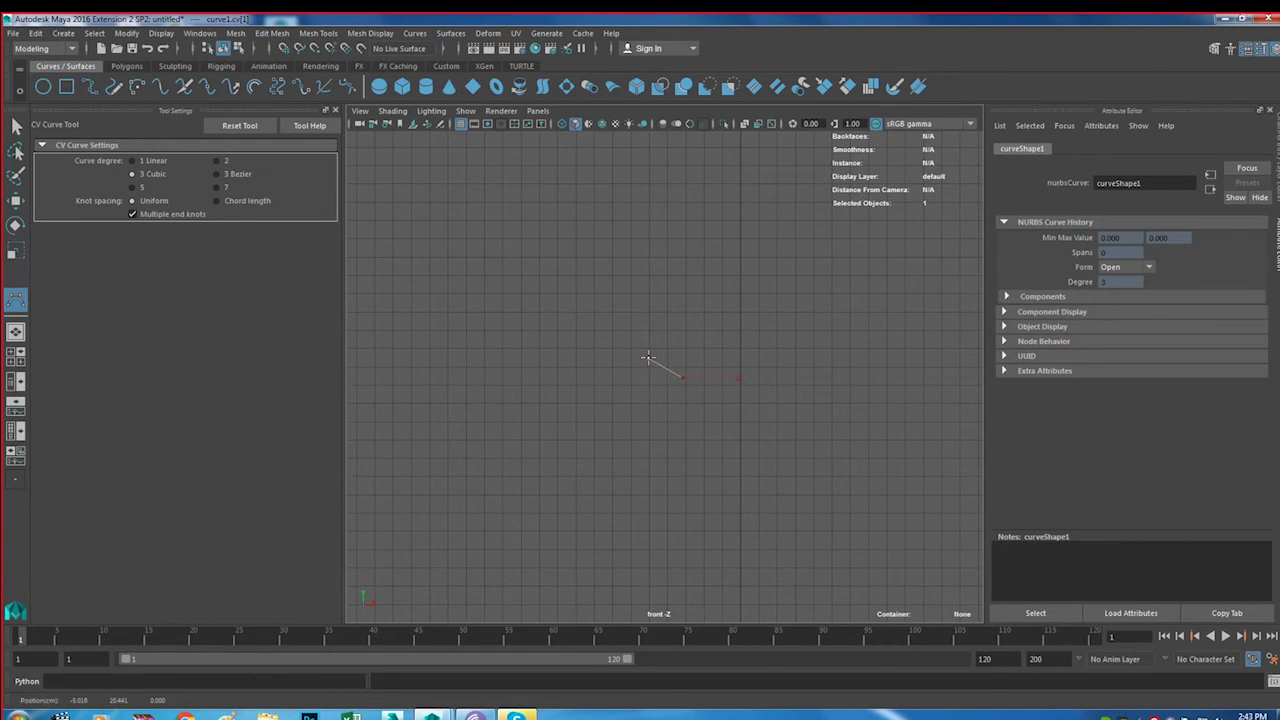
{"action": "left_click", "coordinate": [646, 313]}
{"action": "left_click", "coordinate": [688, 155]}
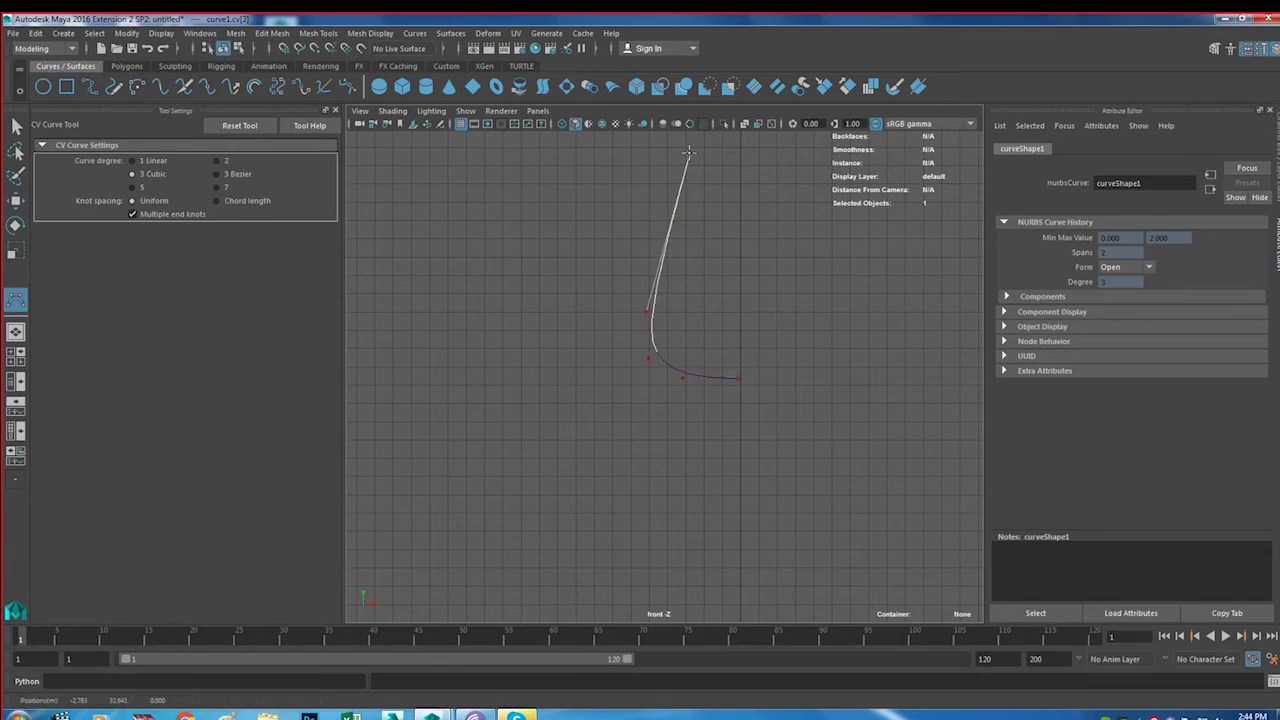
{"action": "middle_click_drag", "start_coordinate": [688, 135], "coordinate": [697, 246], "text": "alt"}
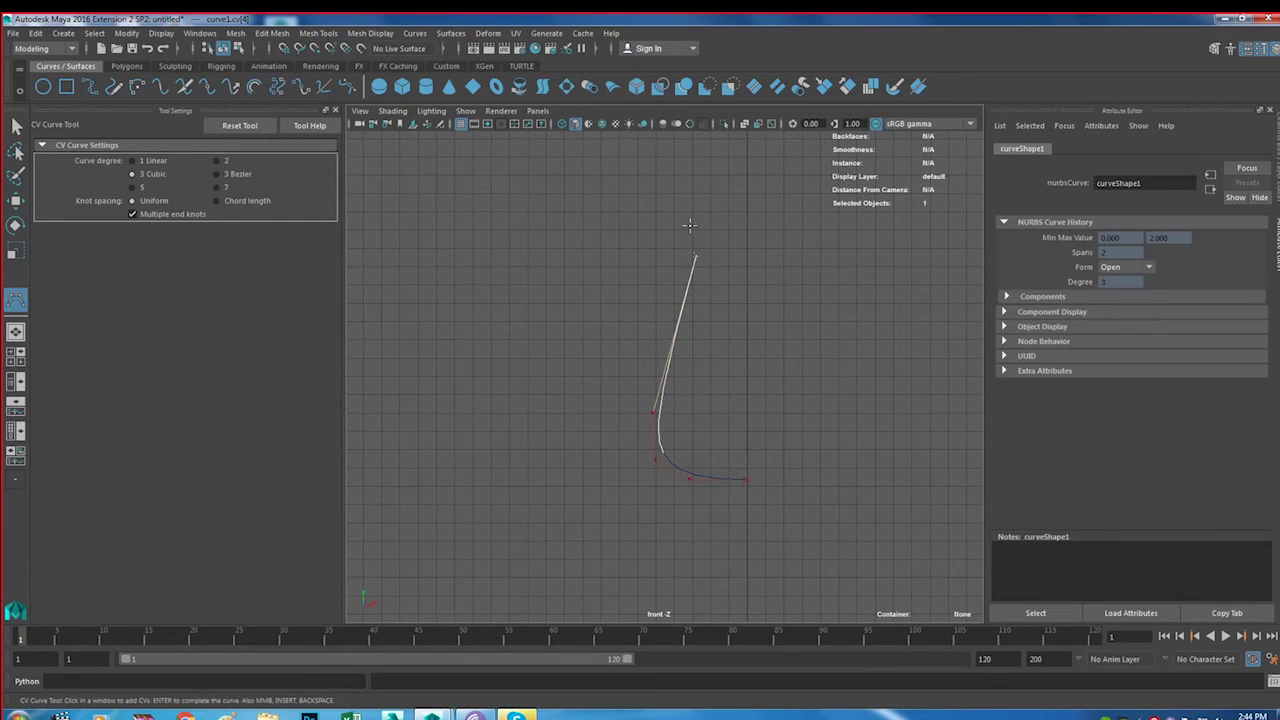
{"action": "left_click", "coordinate": [696, 229]}
{"action": "left_click", "coordinate": [686, 218]}
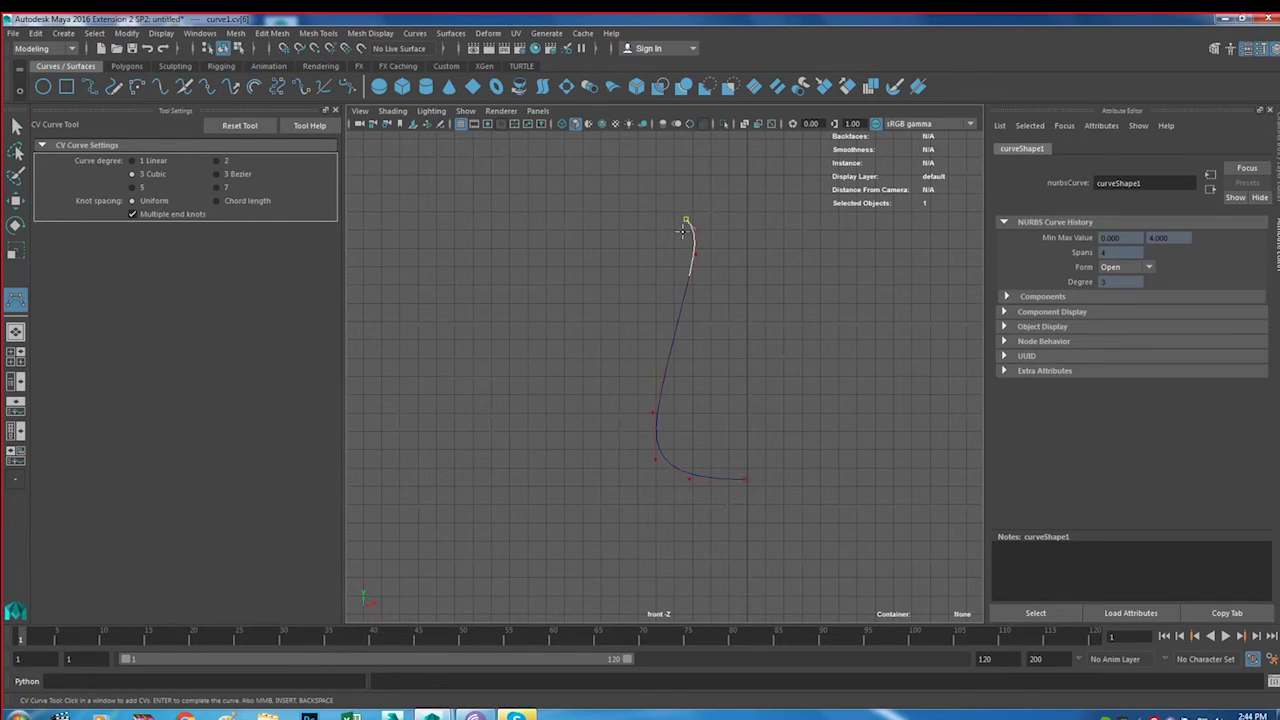
{"action": "left_click", "coordinate": [687, 224]}
{"action": "left_click", "coordinate": [690, 232]}
{"action": "left_click", "coordinate": [688, 245]}
Continue CVs down the outer wall and stem, flaring into a flat base at the centre axis
{"action": "mouse_move", "coordinate": [671, 300]}
{"action": "left_mouse_down"}
{"action": "mouse_move", "coordinate": [651, 332]}
{"action": "mouse_move", "coordinate": [640, 464]}
{"action": "left_mouse_up"}
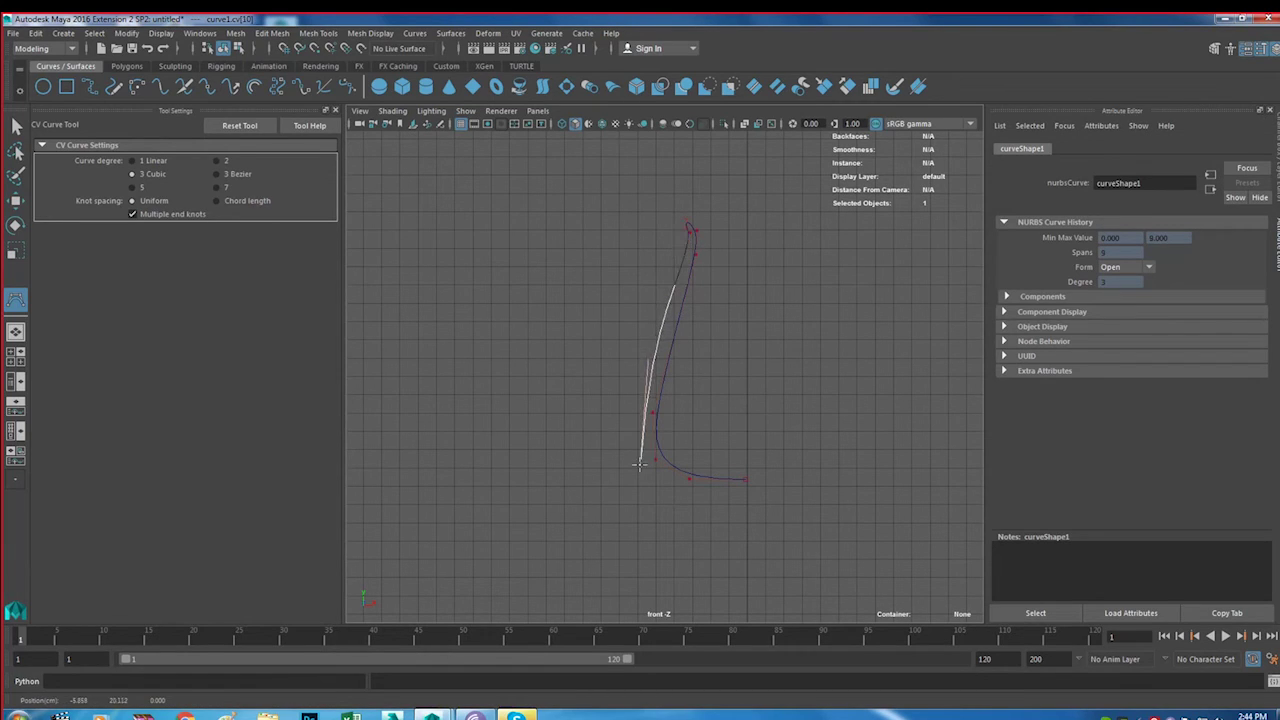
{"action": "left_click", "coordinate": [672, 505]}
{"action": "left_click", "coordinate": [729, 511]}
{"action": "left_click", "coordinate": [720, 527]}
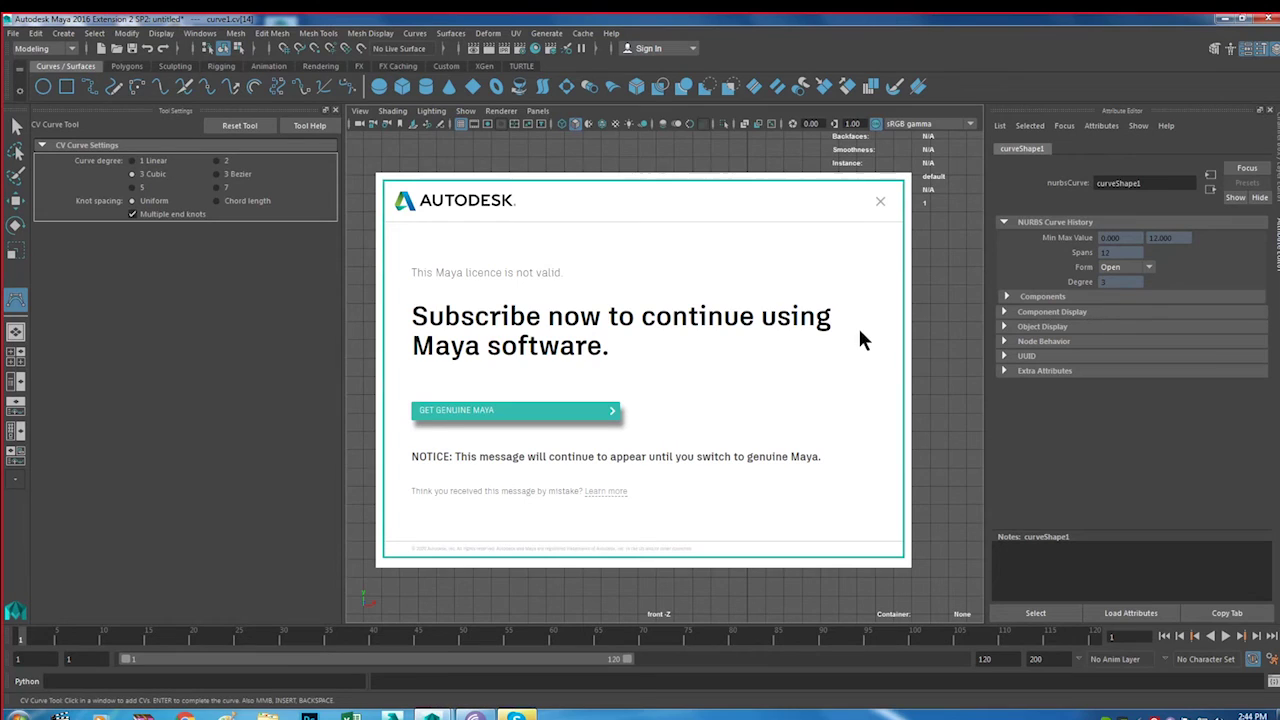
{"action": "left_click", "coordinate": [882, 204]}
{"action": "middle_click_drag", "start_coordinate": [774, 512], "coordinate": [730, 373], "text": "alt"}
{"action": "left_click", "coordinate": [697, 405]}
{"action": "left_click_drag", "start_coordinate": [697, 405], "coordinate": [669, 525]}
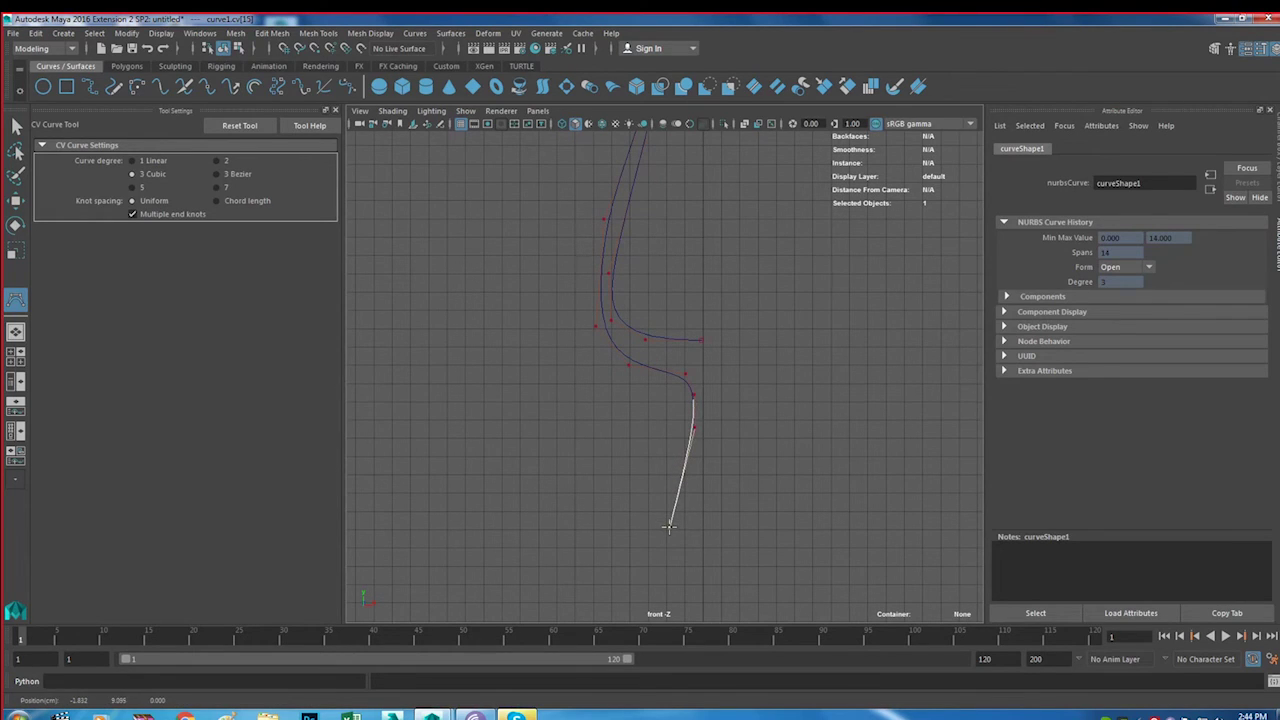
{"action": "left_click", "coordinate": [636, 562]}
{"action": "left_click", "coordinate": [576, 582]}
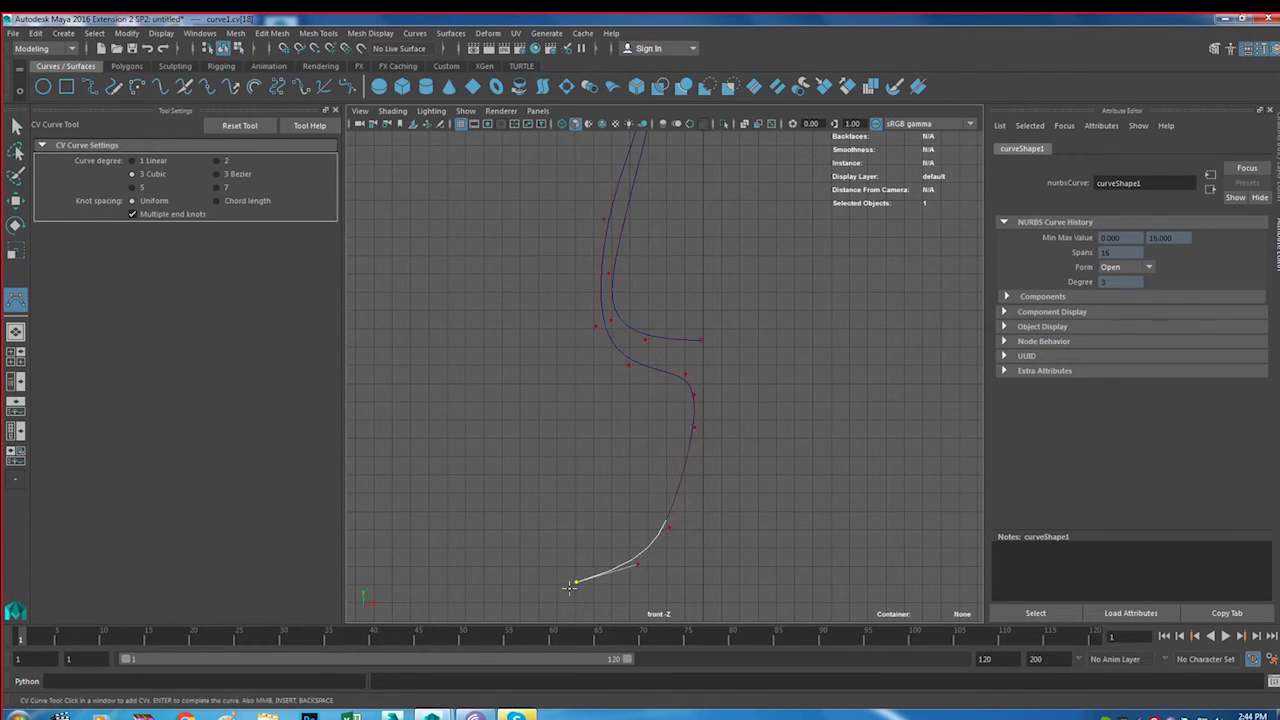
{"action": "left_click", "coordinate": [569, 587]}
{"action": "left_click", "coordinate": [573, 588]}
{"action": "left_click_drag", "start_coordinate": [597, 587], "coordinate": [706, 586]}
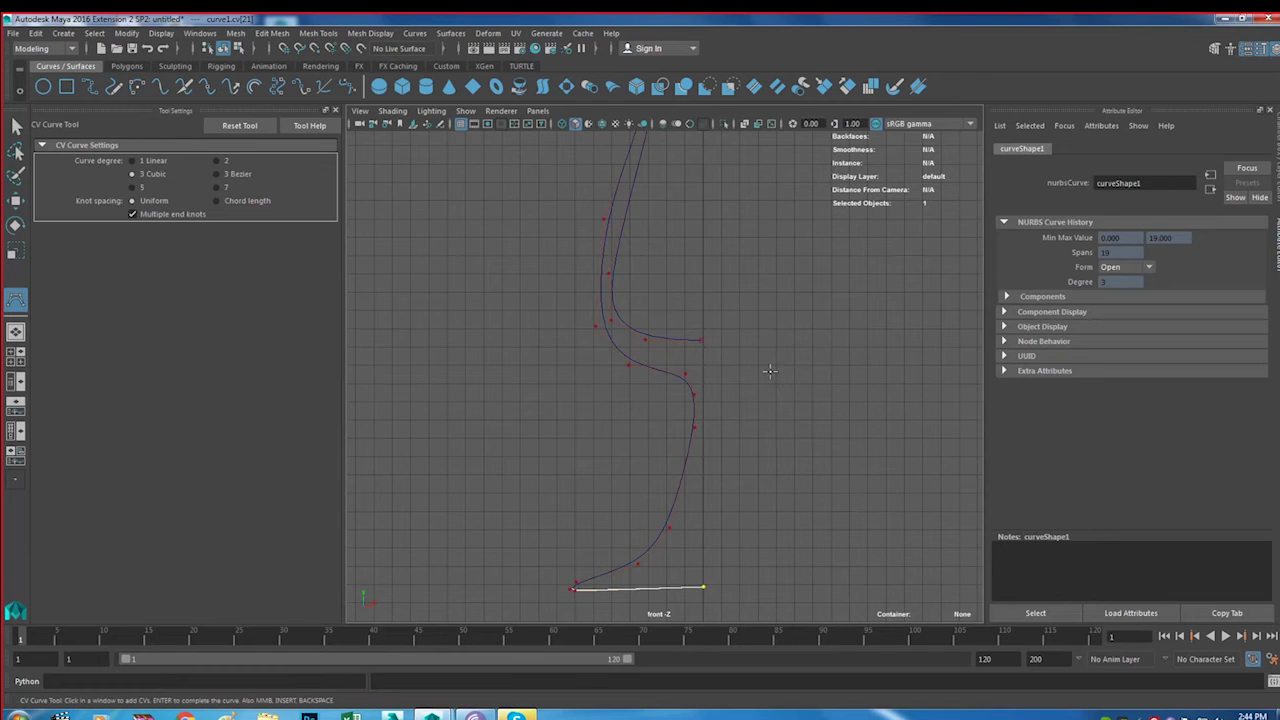
Finish the 19-span cubic curve1, frame it, and show its control vertices
{"action": "key", "text": "w"}
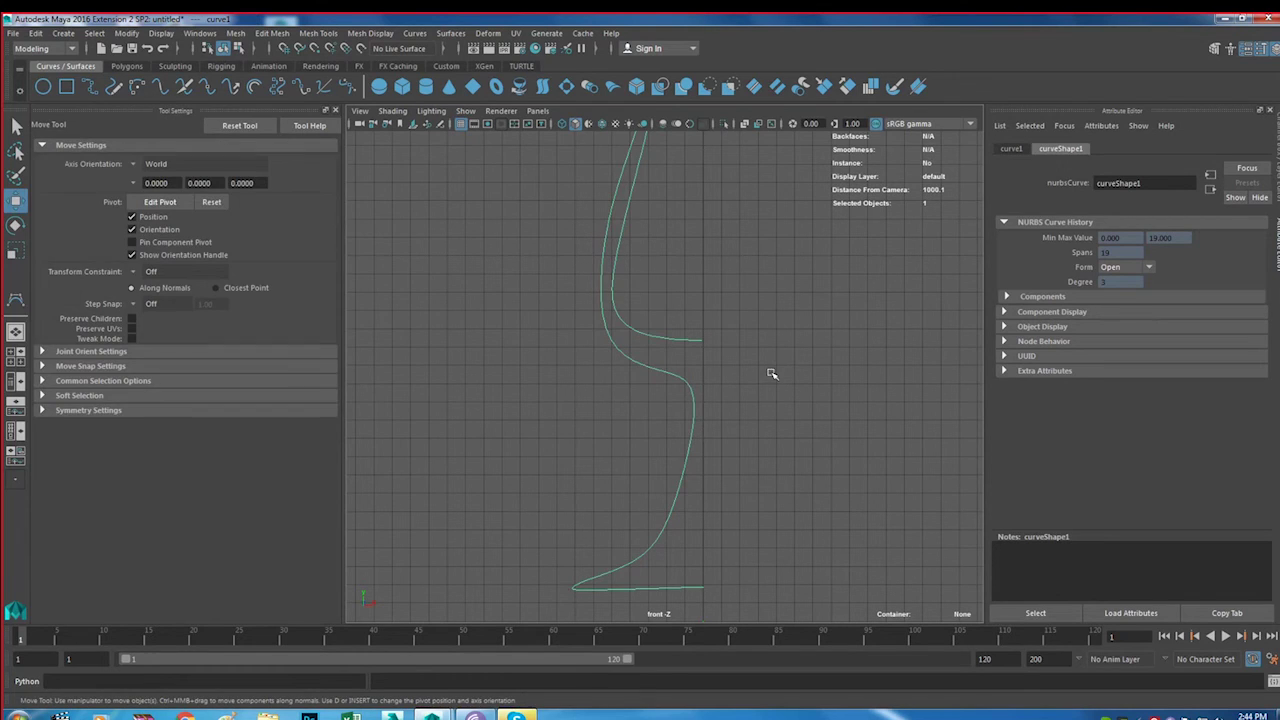
{"action": "key", "text": "f"}
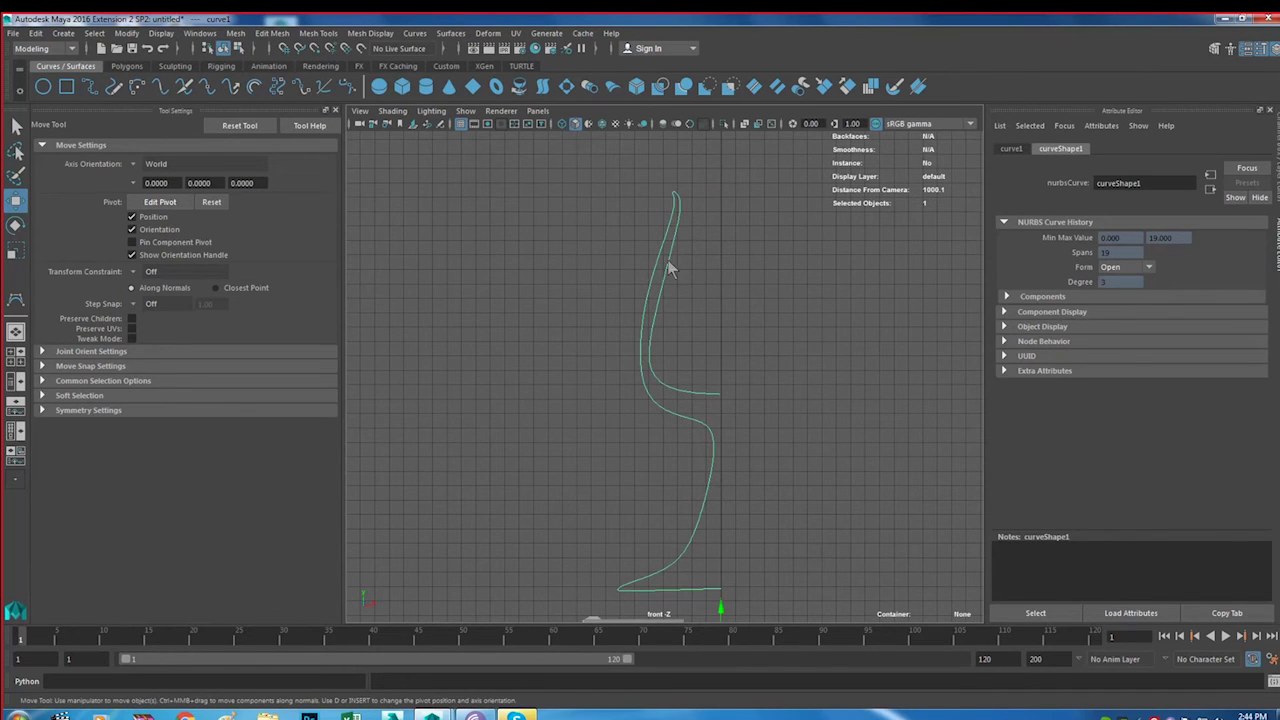
{"action": "right_click_drag", "start_coordinate": [672, 263], "coordinate": [600, 262]}
{"action": "scroll", "coordinate": [756, 375], "scroll_direction": "down", "scroll_amount": 1}
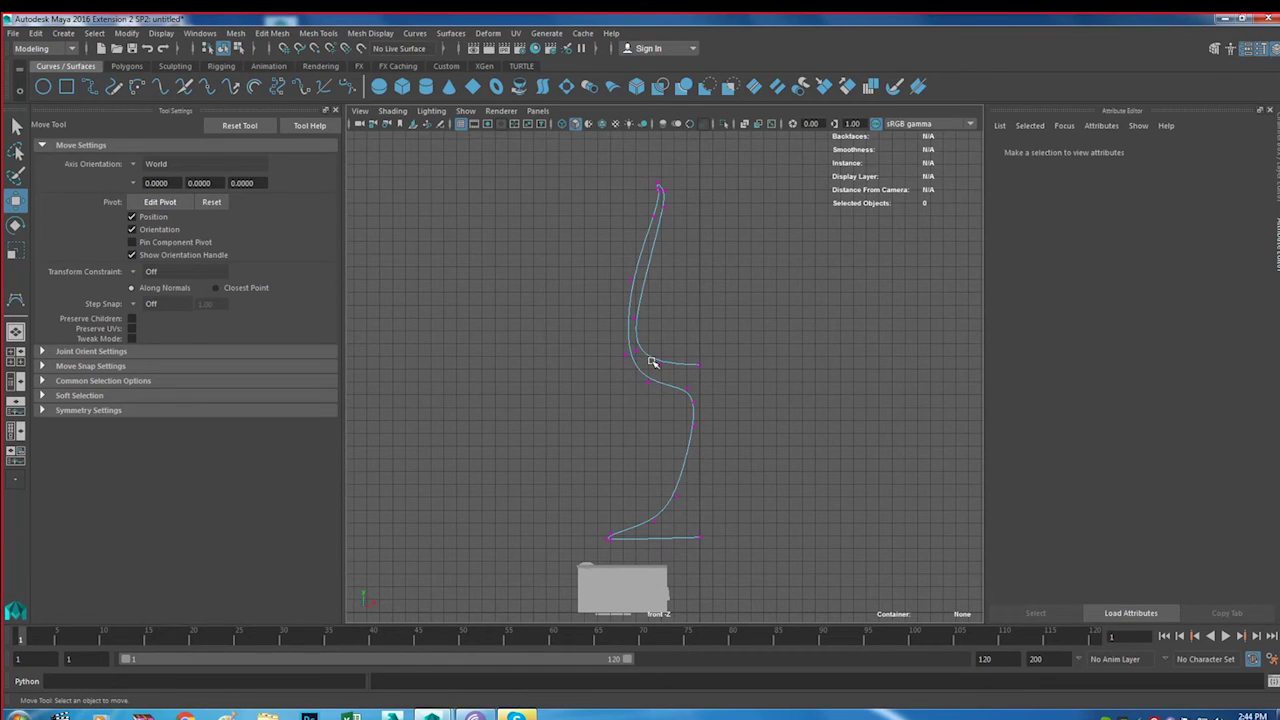
{"action": "scroll", "coordinate": [634, 366], "scroll_direction": "up", "scroll_amount": 2}
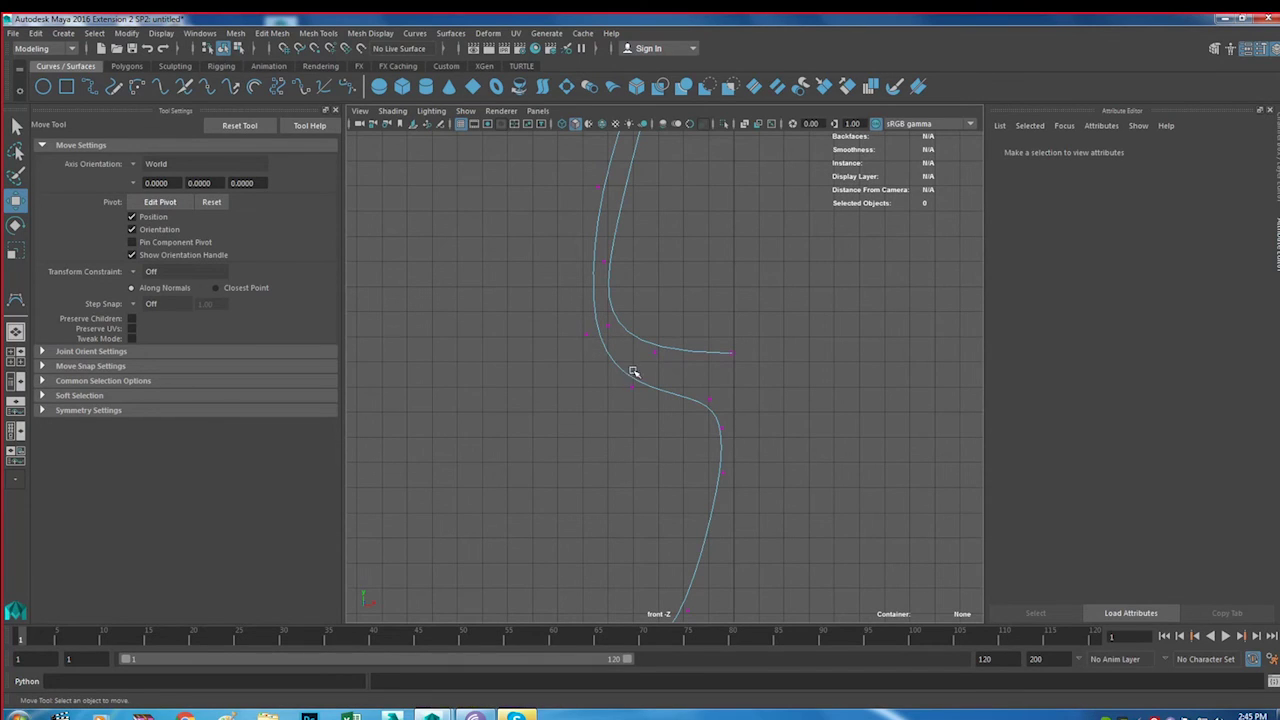
Move mid-curve and rim control vertices to reshape the glass's bowl and rim
{"action": "mouse_move", "coordinate": [578, 312]}
{"action": "left_mouse_down"}
{"action": "mouse_move", "coordinate": [603, 370]}
{"action": "mouse_move", "coordinate": [640, 337]}
{"action": "left_mouse_up"}
{"action": "middle_click_drag", "start_coordinate": [640, 337], "coordinate": [726, 498], "text": "alt"}
{"action": "mouse_move", "coordinate": [581, 349]}
{"action": "left_mouse_down"}
{"action": "mouse_move", "coordinate": [661, 422]}
{"action": "mouse_move", "coordinate": [705, 405]}
{"action": "left_mouse_up"}
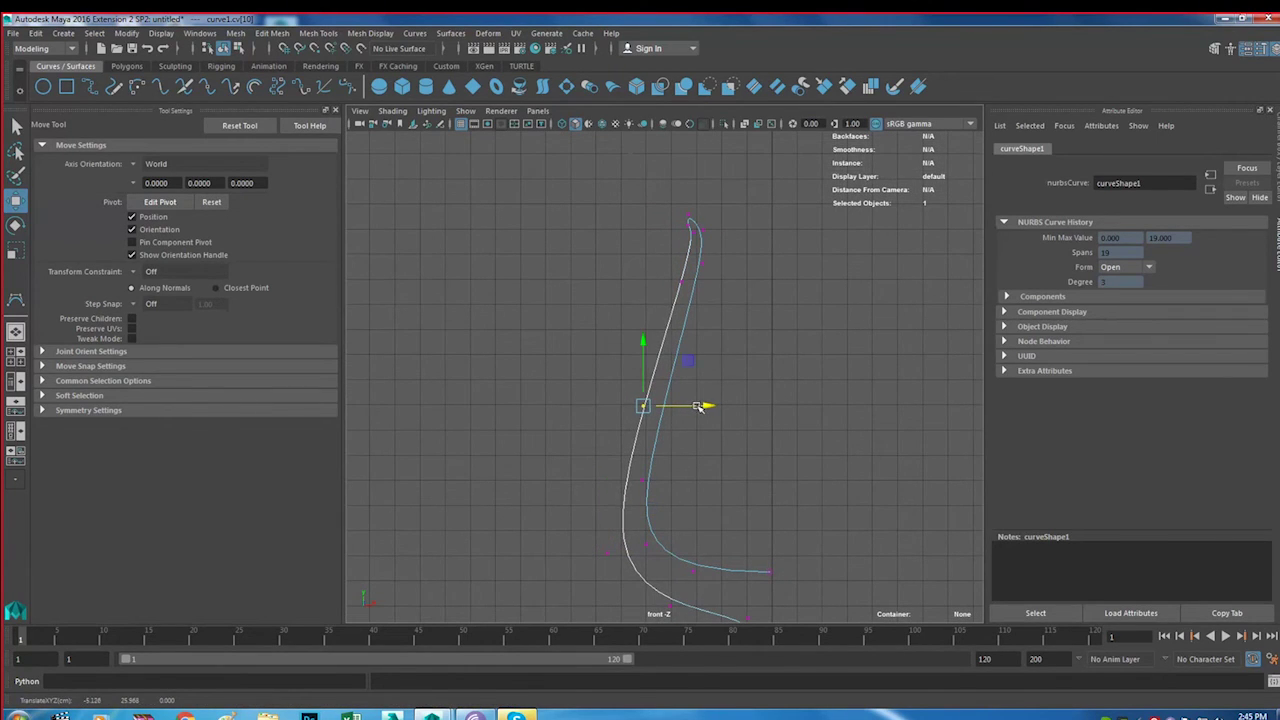
{"action": "left_click_drag", "start_coordinate": [655, 272], "coordinate": [700, 290]}
{"action": "middle_click_drag", "start_coordinate": [679, 208], "coordinate": [670, 278], "text": "alt"}
{"action": "scroll", "coordinate": [671, 278], "scroll_direction": "up", "scroll_amount": 3}
{"action": "mouse_move", "coordinate": [665, 183]}
{"action": "left_mouse_down"}
{"action": "mouse_move", "coordinate": [708, 218]}
{"action": "mouse_move", "coordinate": [693, 188]}
{"action": "left_mouse_up"}
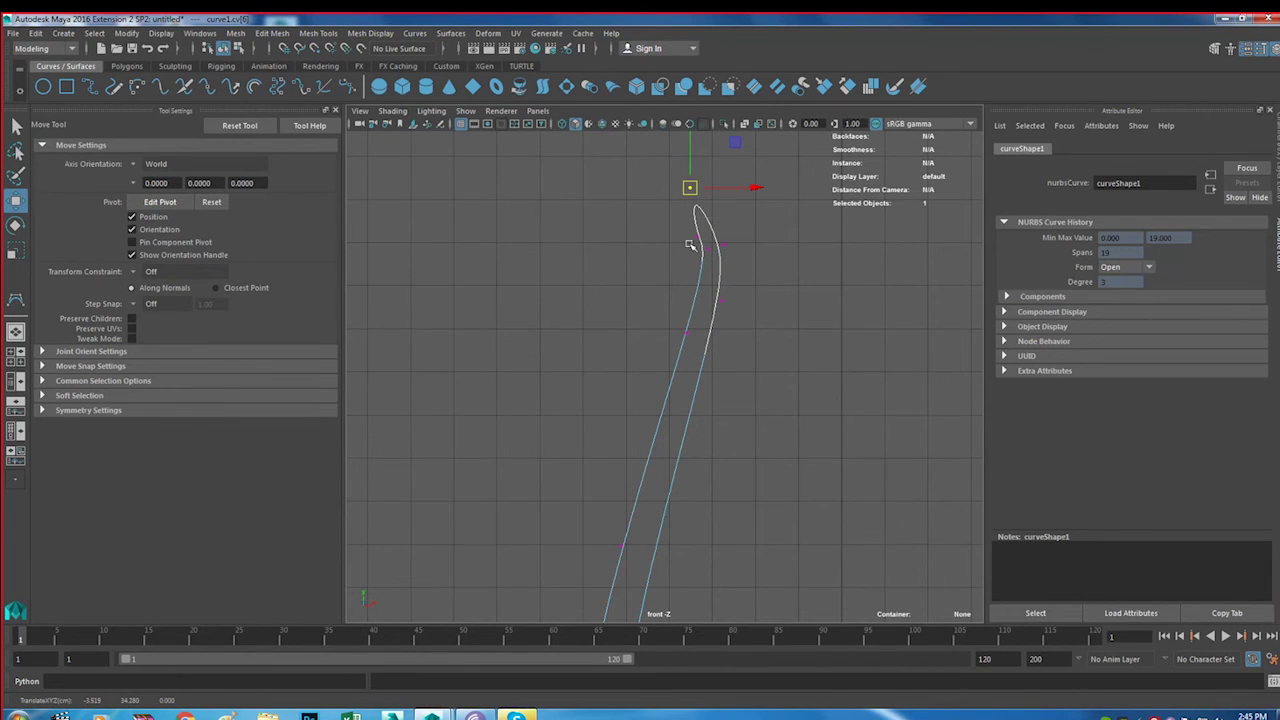
{"action": "left_click_drag", "start_coordinate": [686, 232], "coordinate": [706, 236]}
Zoom in on the base and raise the corner vertices to reshape the foot
{"action": "mouse_move", "coordinate": [737, 363]}
{"action": "middle_mouse_down", "text": "alt"}
{"action": "mouse_move", "coordinate": [686, 280]}
{"action": "mouse_move", "coordinate": [712, 377]}
{"action": "middle_mouse_up", "text": "alt"}
{"action": "right_click_drag", "start_coordinate": [712, 377], "coordinate": [717, 528], "text": "alt"}
{"action": "mouse_move", "coordinate": [717, 528]}
{"action": "middle_mouse_down", "text": "alt"}
{"action": "mouse_move", "coordinate": [686, 332]}
{"action": "mouse_move", "coordinate": [697, 357]}
{"action": "middle_mouse_up", "text": "alt"}
{"action": "left_click_drag", "start_coordinate": [572, 330], "coordinate": [678, 440]}
{"action": "left_click_drag", "start_coordinate": [613, 300], "coordinate": [617, 293]}
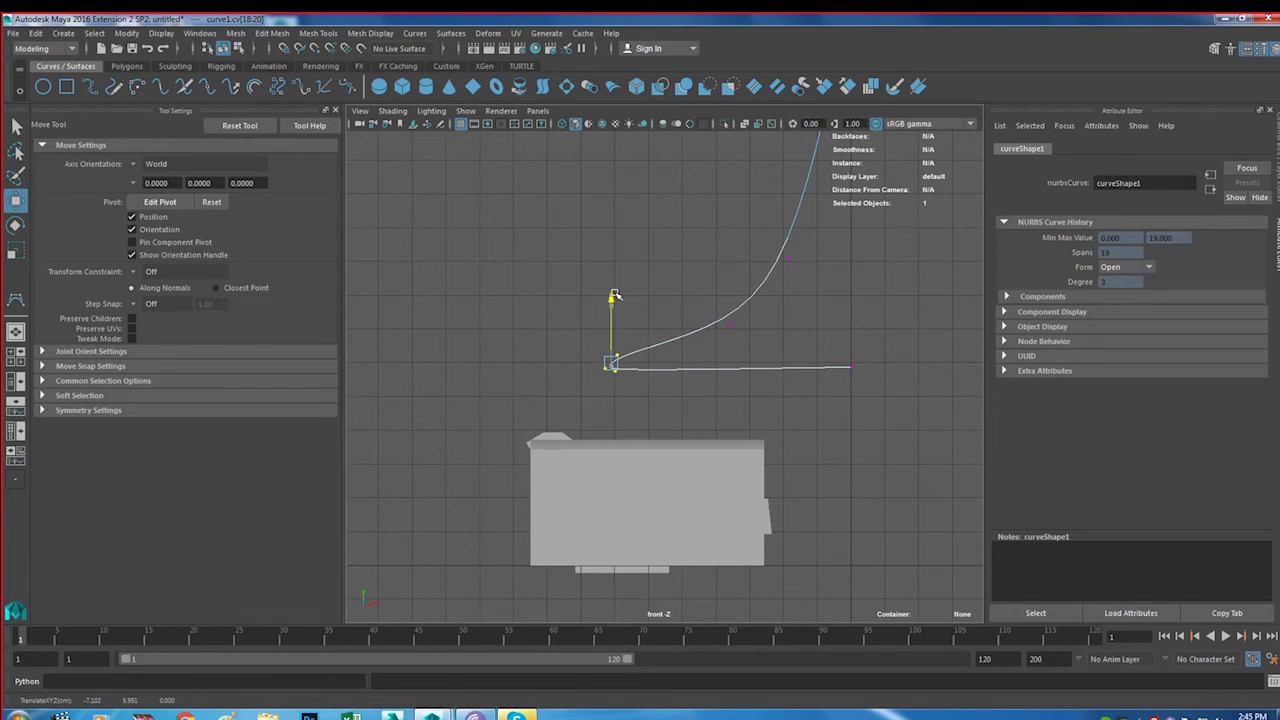
Lower and nudge two stem vertices to refine the stem's shape
{"action": "mouse_move", "coordinate": [887, 287]}
{"action": "right_mouse_down", "text": "alt"}
{"action": "mouse_move", "coordinate": [786, 440]}
{"action": "mouse_move", "coordinate": [751, 343]}
{"action": "right_mouse_up", "text": "alt"}
{"action": "middle_click_drag", "start_coordinate": [751, 343], "coordinate": [771, 400], "text": "alt"}
{"action": "left_click_drag", "start_coordinate": [706, 390], "coordinate": [748, 426]}
{"action": "left_click_drag", "start_coordinate": [729, 337], "coordinate": [739, 361]}
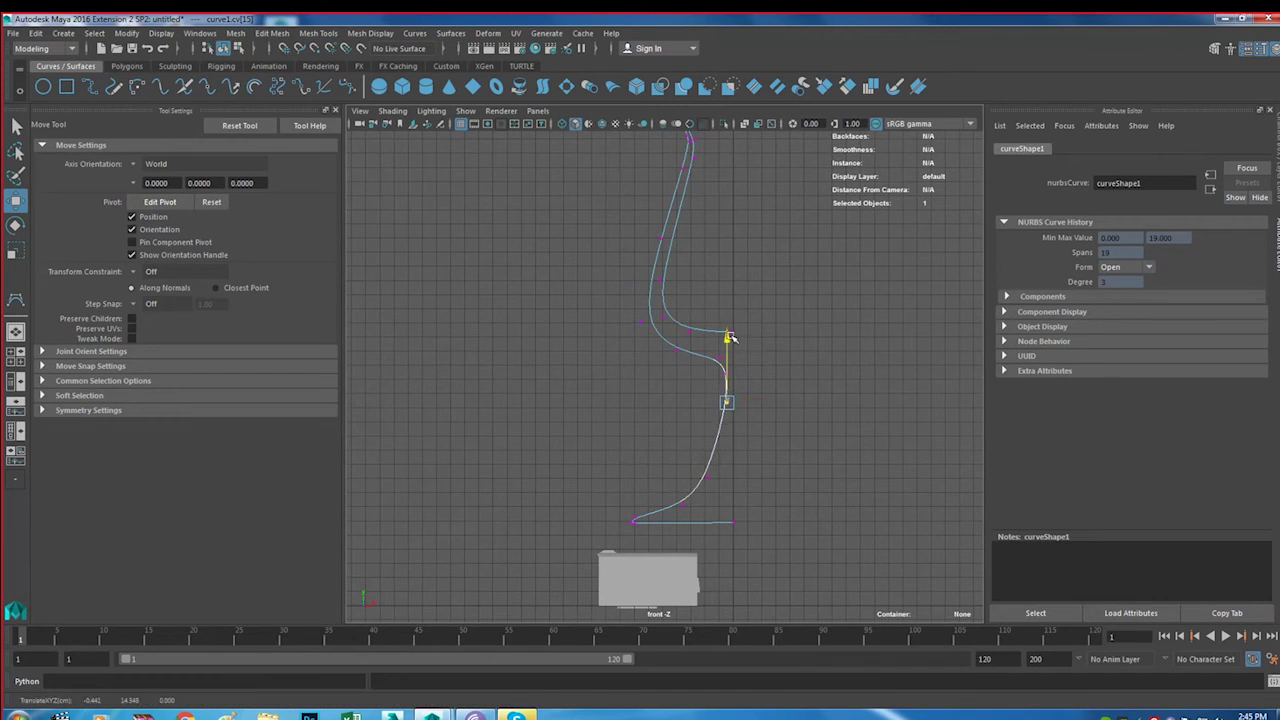
{"action": "left_click_drag", "start_coordinate": [688, 457], "coordinate": [724, 493]}
{"action": "left_click_drag", "start_coordinate": [706, 443], "coordinate": [706, 449]}
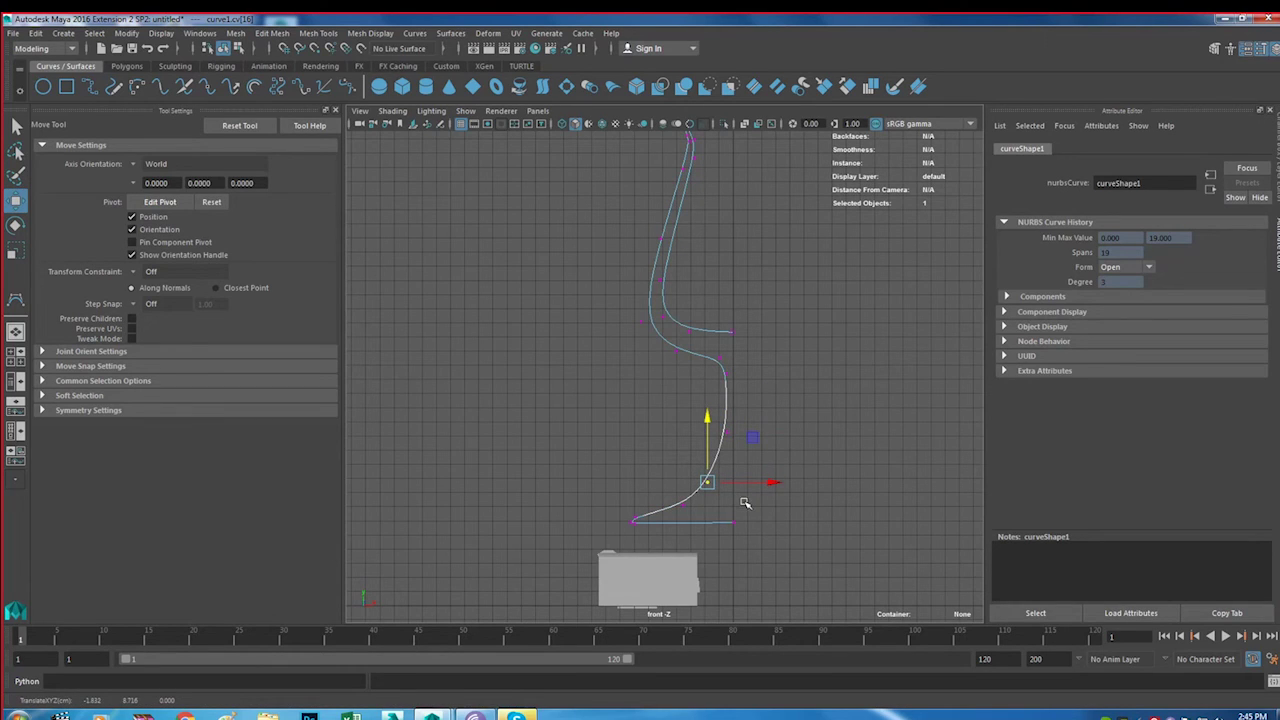
Recentre the front view and return curve1 to Object Mode
{"action": "middle_click_drag", "start_coordinate": [817, 339], "coordinate": [734, 400], "text": "alt"}
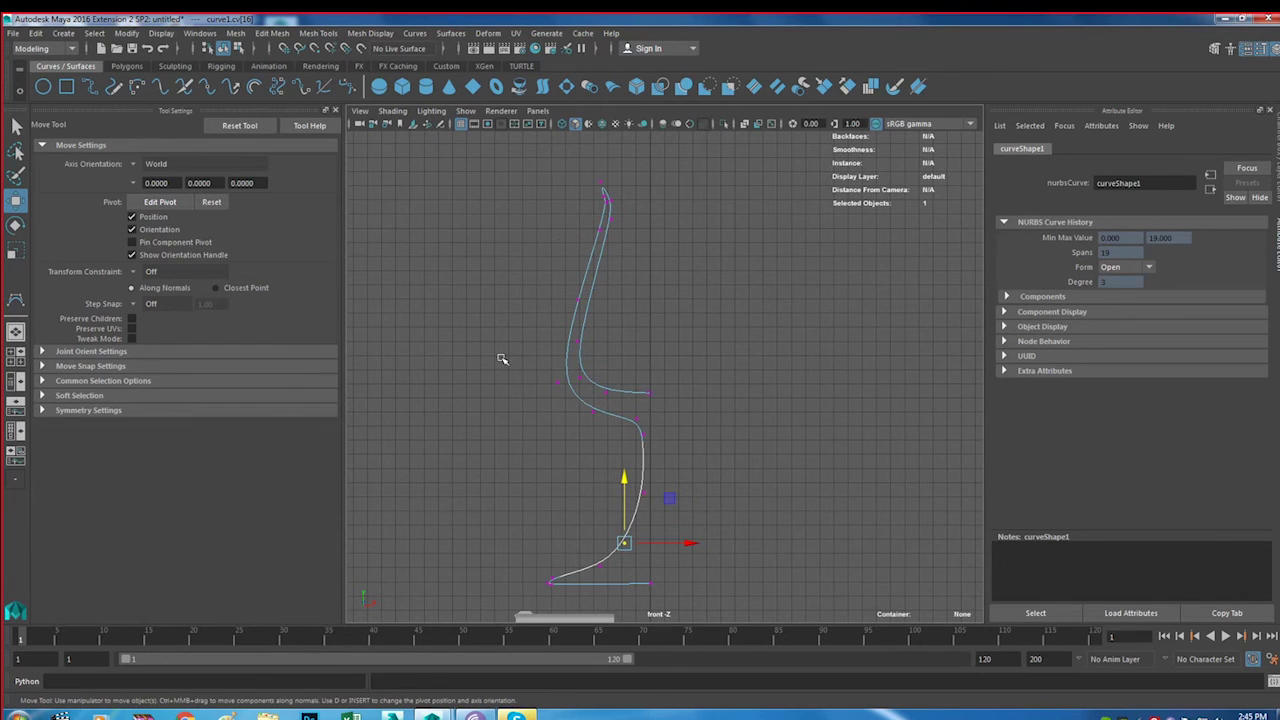
{"action": "scroll", "coordinate": [651, 289], "scroll_direction": "down", "scroll_amount": 2}
{"action": "scroll", "coordinate": [663, 303], "scroll_direction": "up", "scroll_amount": 2}
{"action": "middle_click_drag", "start_coordinate": [690, 344], "coordinate": [667, 303], "text": "alt"}
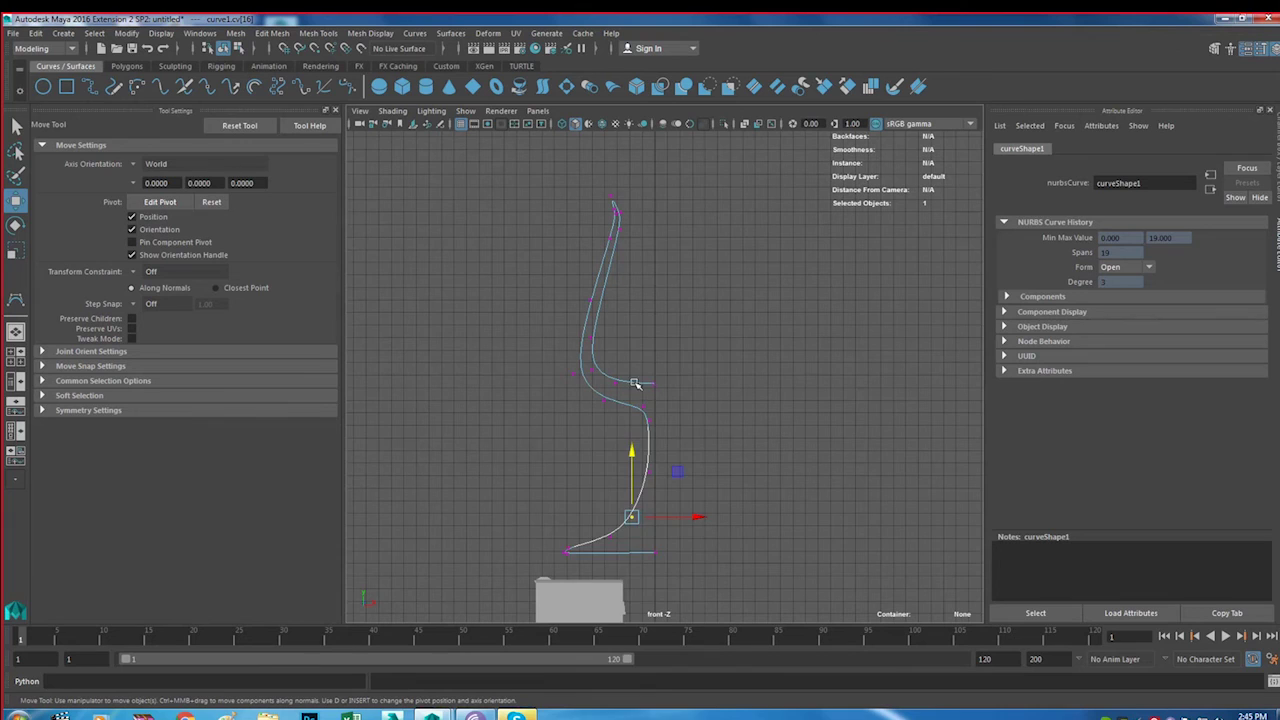
{"action": "right_click_drag", "start_coordinate": [634, 383], "coordinate": [680, 365]}
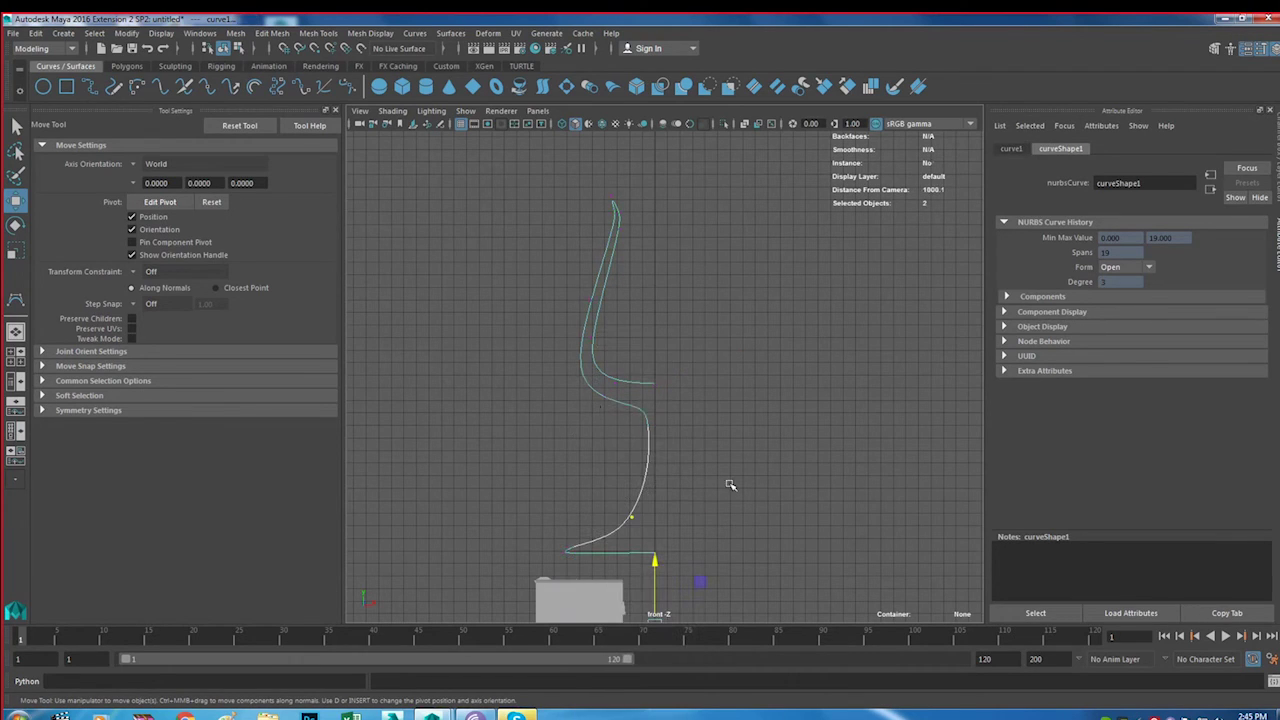
{"action": "middle_click_drag", "start_coordinate": [650, 400], "coordinate": [658, 344], "text": "alt"}
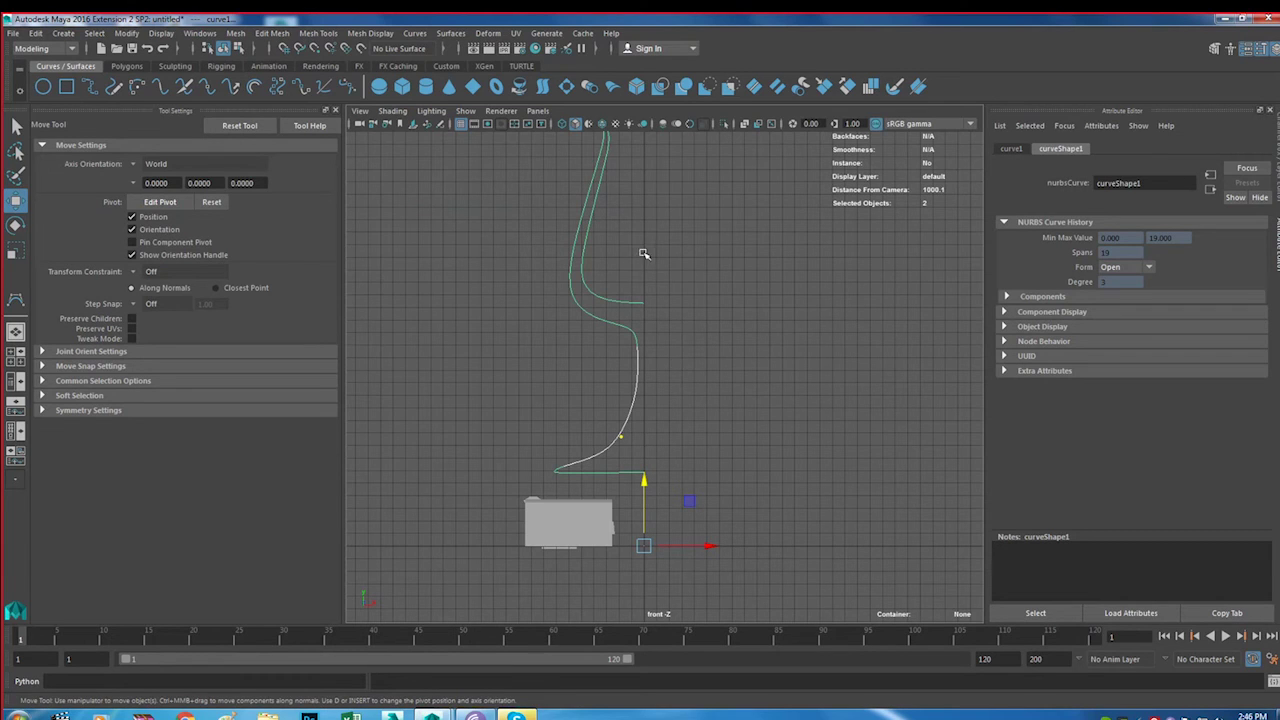
{"action": "middle_click_drag", "start_coordinate": [640, 254], "coordinate": [642, 330], "text": "alt"}
{"action": "scroll", "coordinate": [641, 330], "scroll_direction": "down", "scroll_amount": 2}
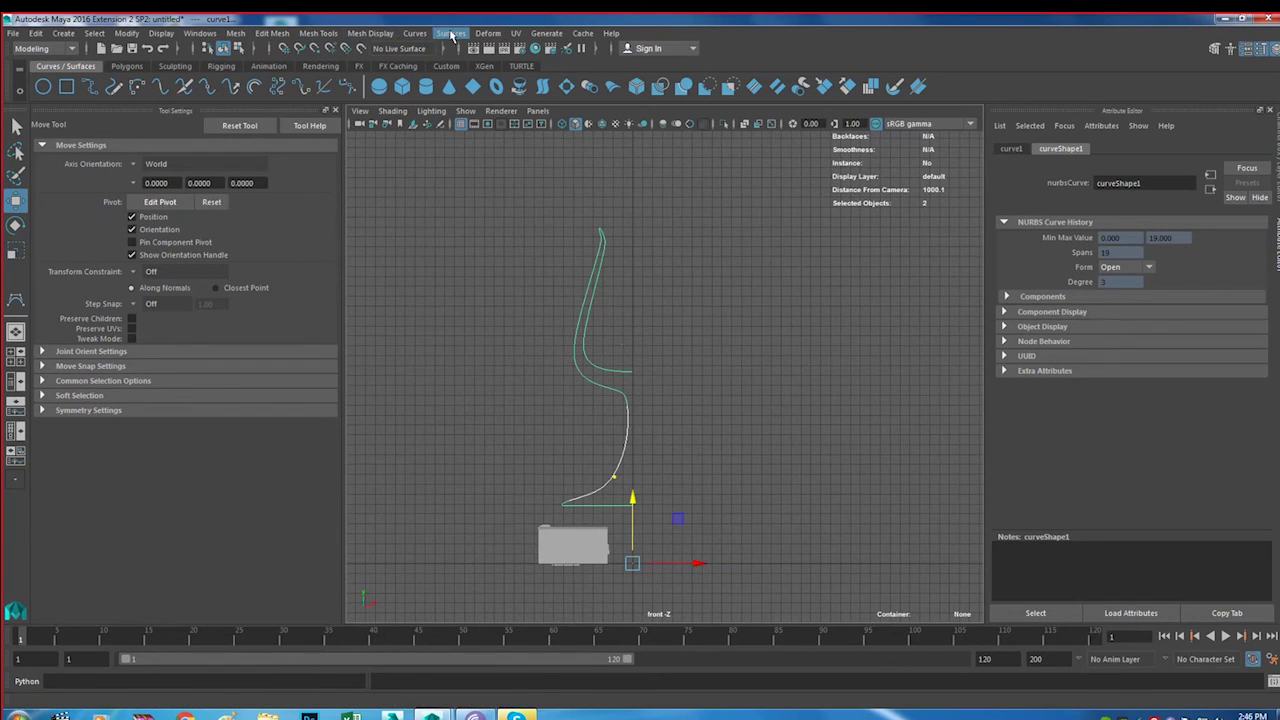
Revolve curve1 into the 360° revolvedSurface1 and frame it in the maximized perspective view
{"action": "left_click", "coordinate": [451, 34]}
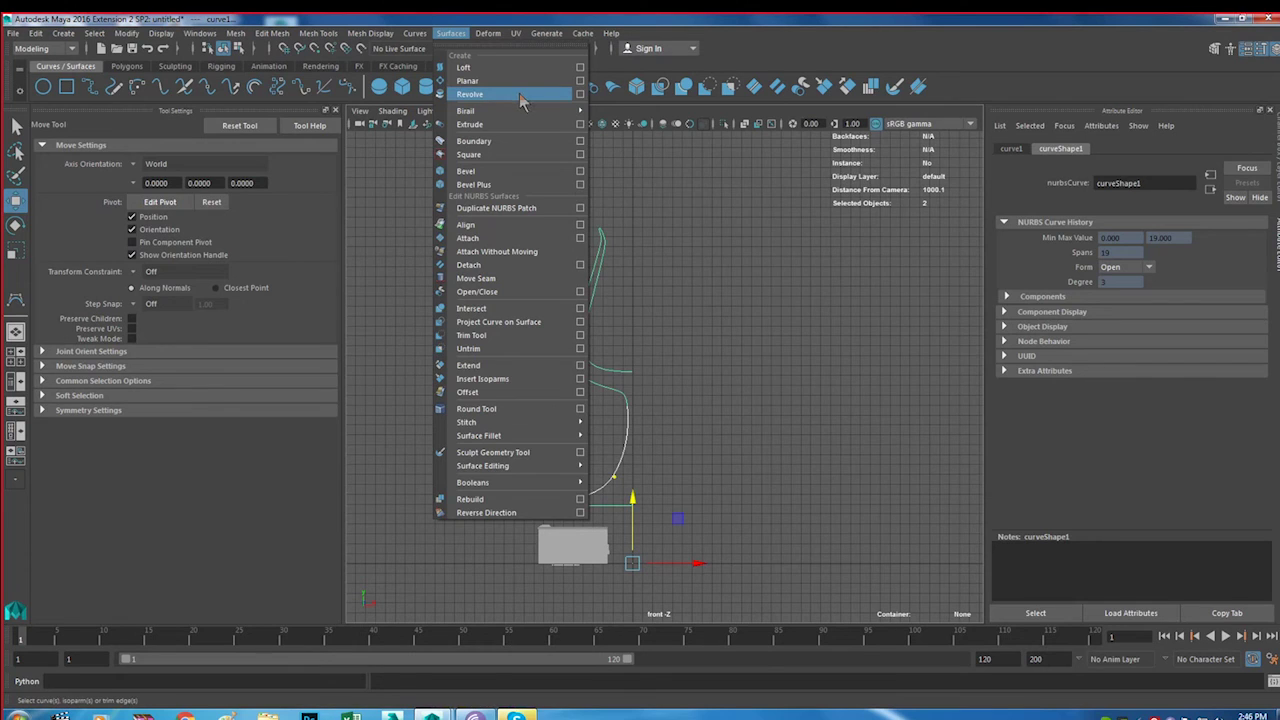
{"action": "left_click", "coordinate": [519, 93]}
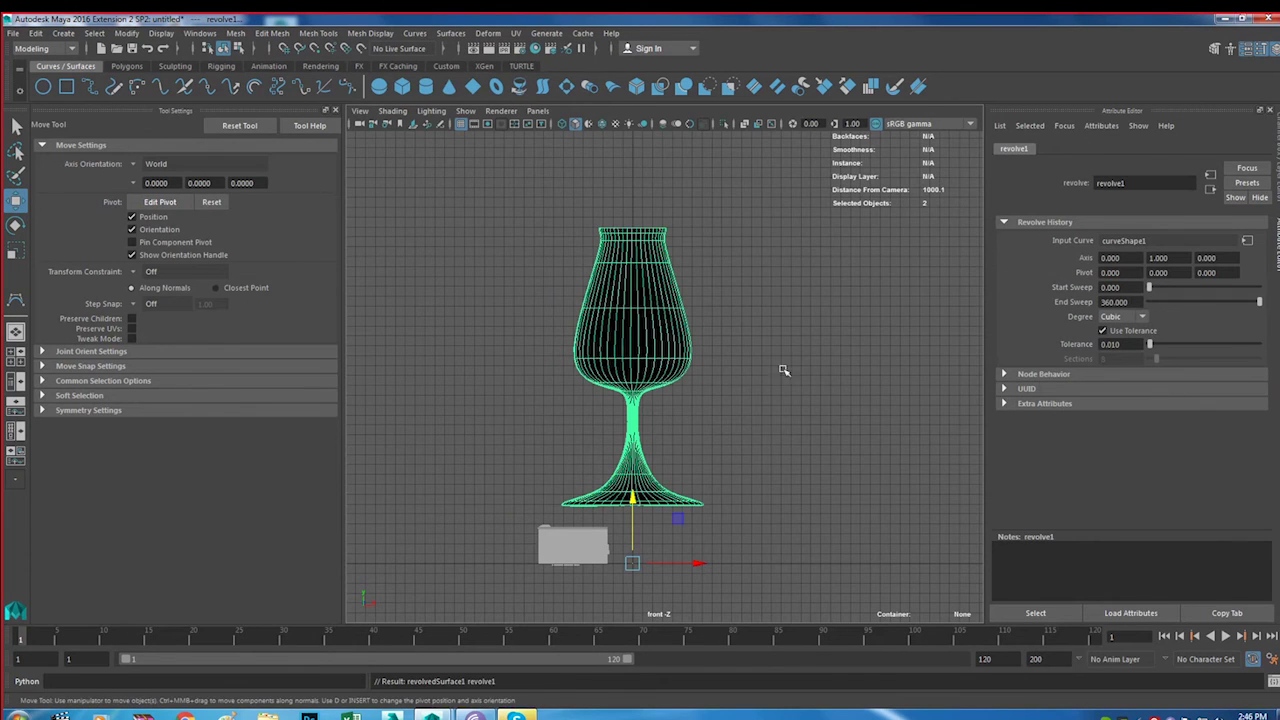
{"action": "key", "text": "space"}
{"action": "key", "text": "space"}
{"action": "key", "text": "f"}
Orbit and zoom around the wine glass and display it smooth-shaded
{"action": "mouse_move", "coordinate": [652, 374]}
{"action": "left_mouse_down", "text": "alt"}
{"action": "mouse_move", "coordinate": [765, 320]}
{"action": "mouse_move", "coordinate": [680, 425]}
{"action": "mouse_move", "coordinate": [716, 423]}
{"action": "left_mouse_up", "text": "alt"}
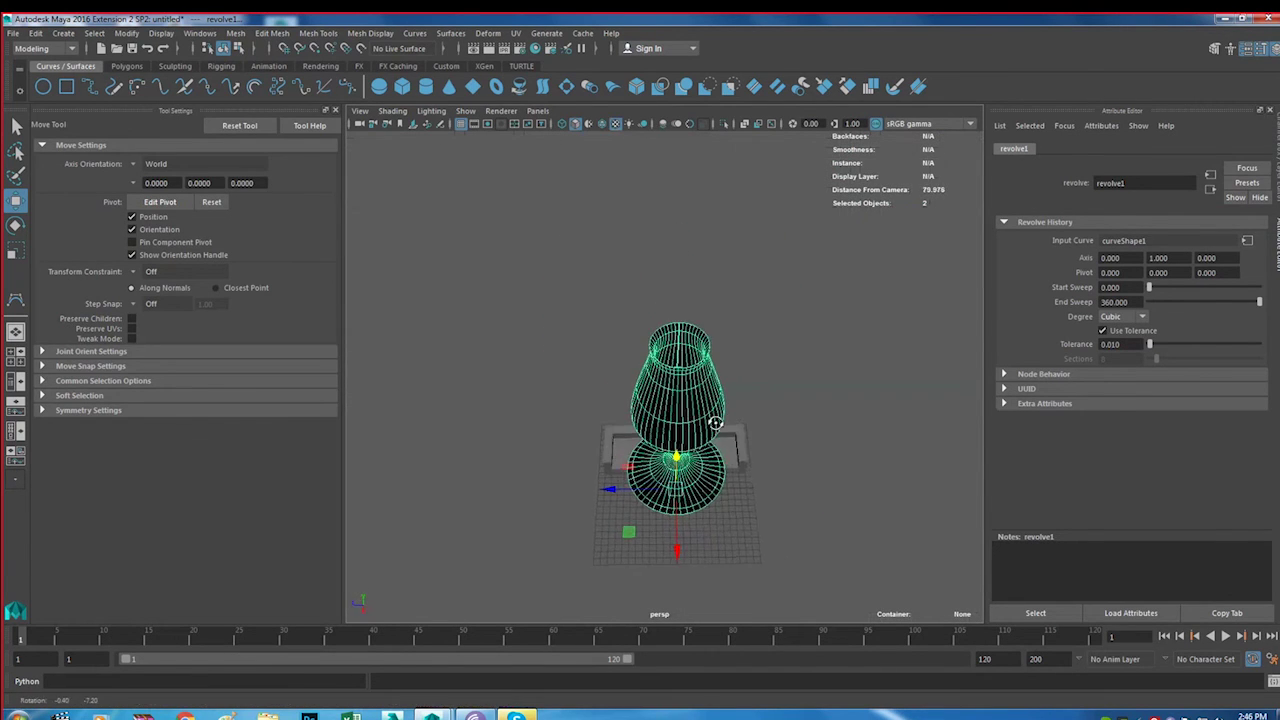
{"action": "scroll", "coordinate": [705, 400], "scroll_direction": "up", "scroll_amount": 5}
{"action": "scroll", "coordinate": [711, 434], "scroll_direction": "up", "scroll_amount": 3}
{"action": "mouse_move", "coordinate": [711, 434]}
{"action": "left_mouse_down", "text": "alt"}
{"action": "mouse_move", "coordinate": [695, 432]}
{"action": "mouse_move", "coordinate": [771, 400]}
{"action": "left_mouse_up", "text": "alt"}
{"action": "left_click", "coordinate": [747, 440]}
{"action": "key", "text": "5"}
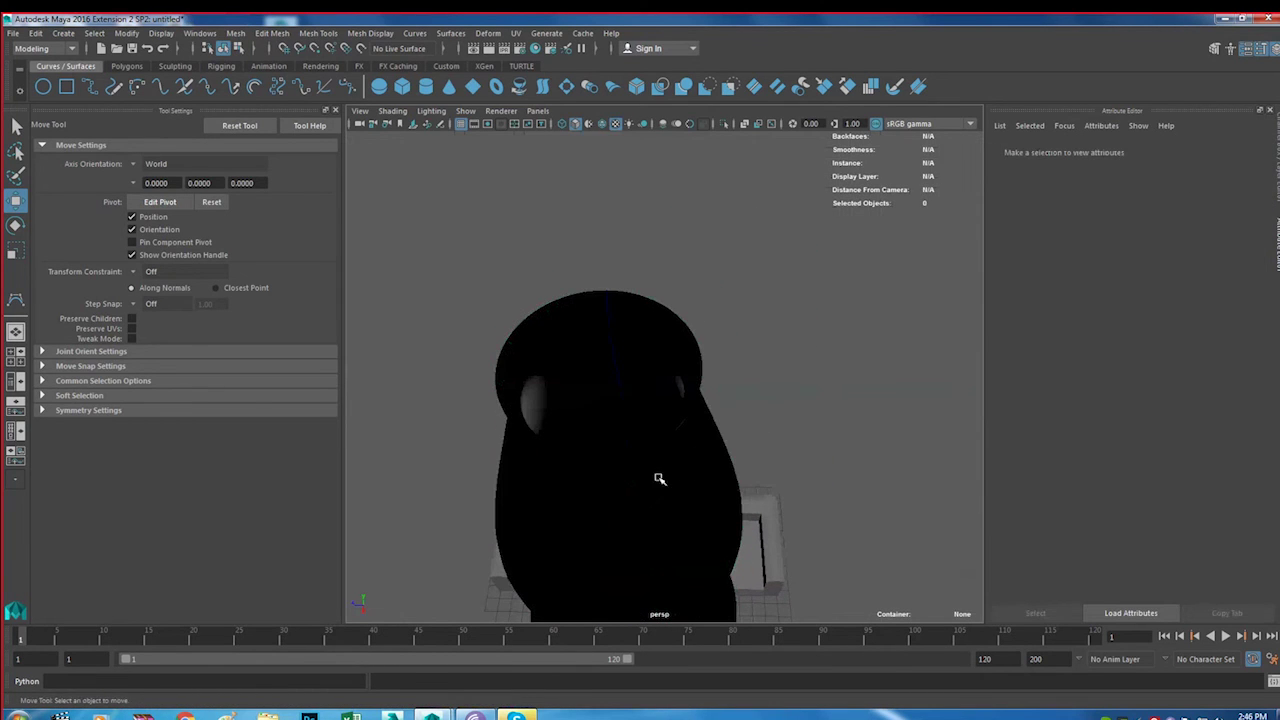
{"action": "left_click_drag", "start_coordinate": [659, 479], "coordinate": [658, 402], "text": "alt"}
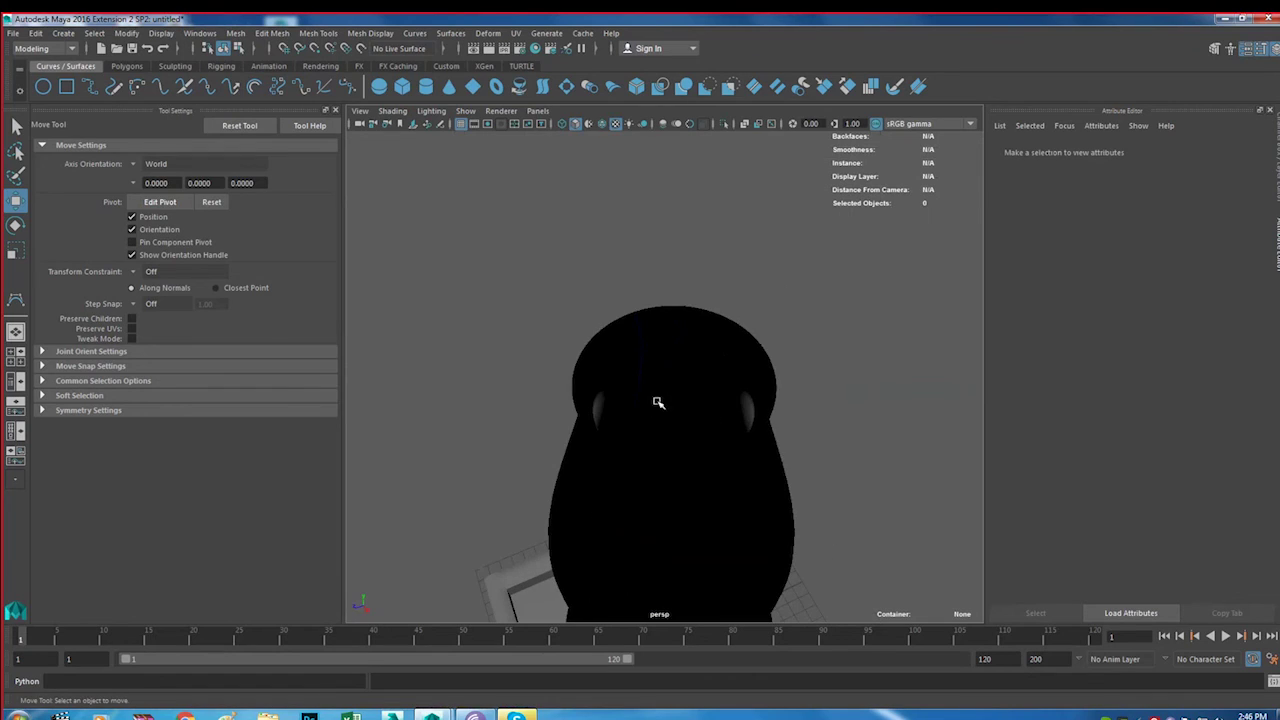
Select the goblet's profile curve and maximize the front view
{"action": "left_click", "coordinate": [630, 350]}
{"action": "left_click_drag", "start_coordinate": [666, 394], "coordinate": [689, 346], "text": "alt"}
{"action": "key", "text": "space"}
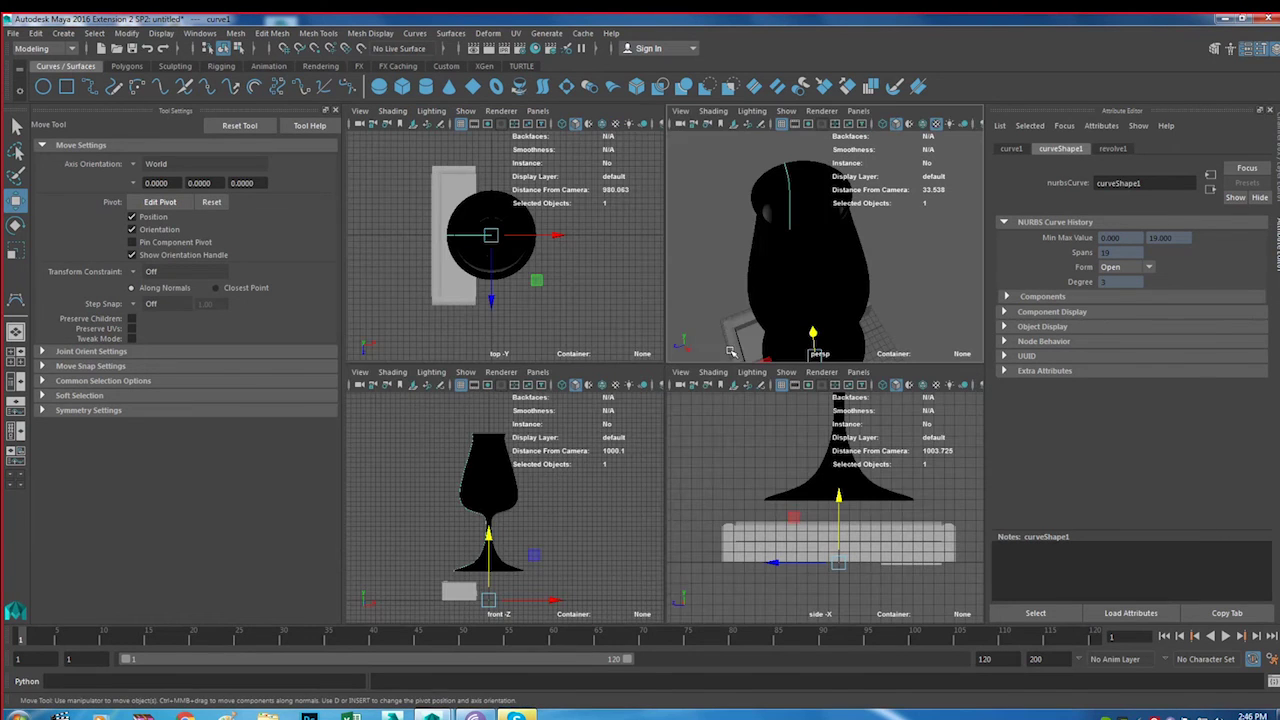
{"action": "key", "text": "space"}
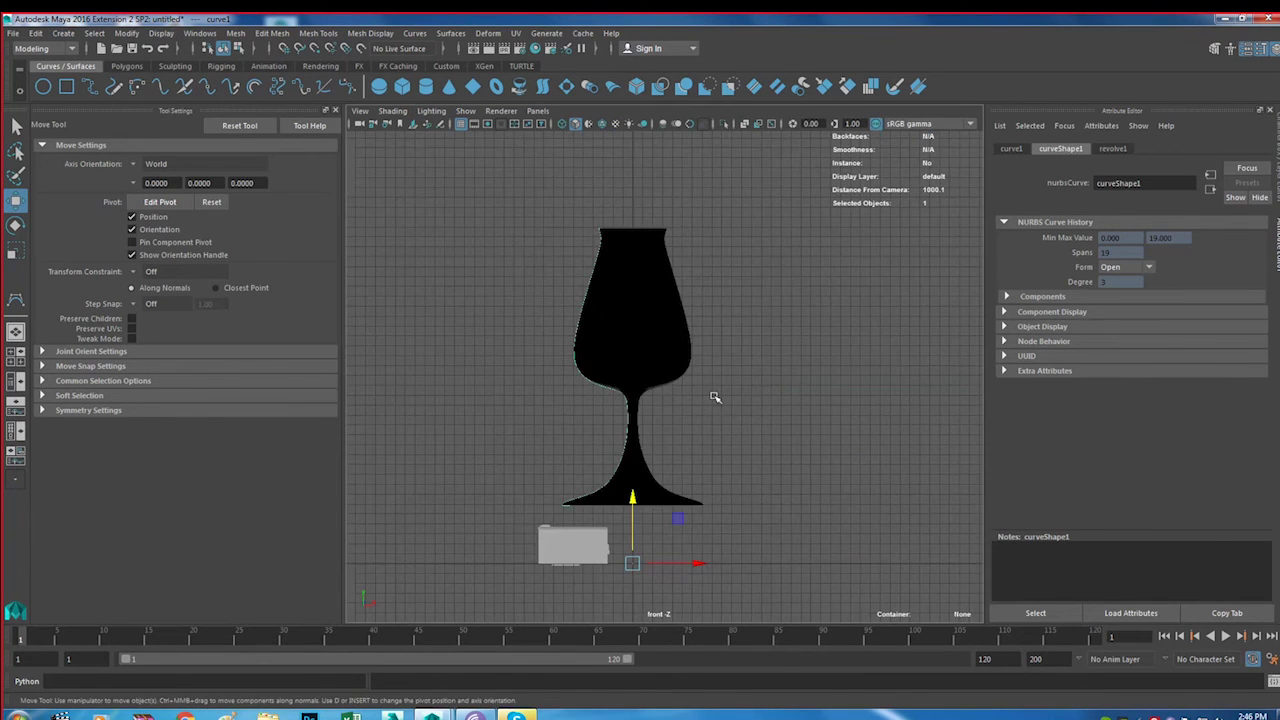
Briefly show the goblet's surface patches, then return to object mode with the profile curve reselected in front view
{"action": "middle_click_drag", "start_coordinate": [715, 397], "coordinate": [748, 419], "text": "alt"}
{"action": "right_click_drag", "start_coordinate": [611, 363], "coordinate": [567, 378]}
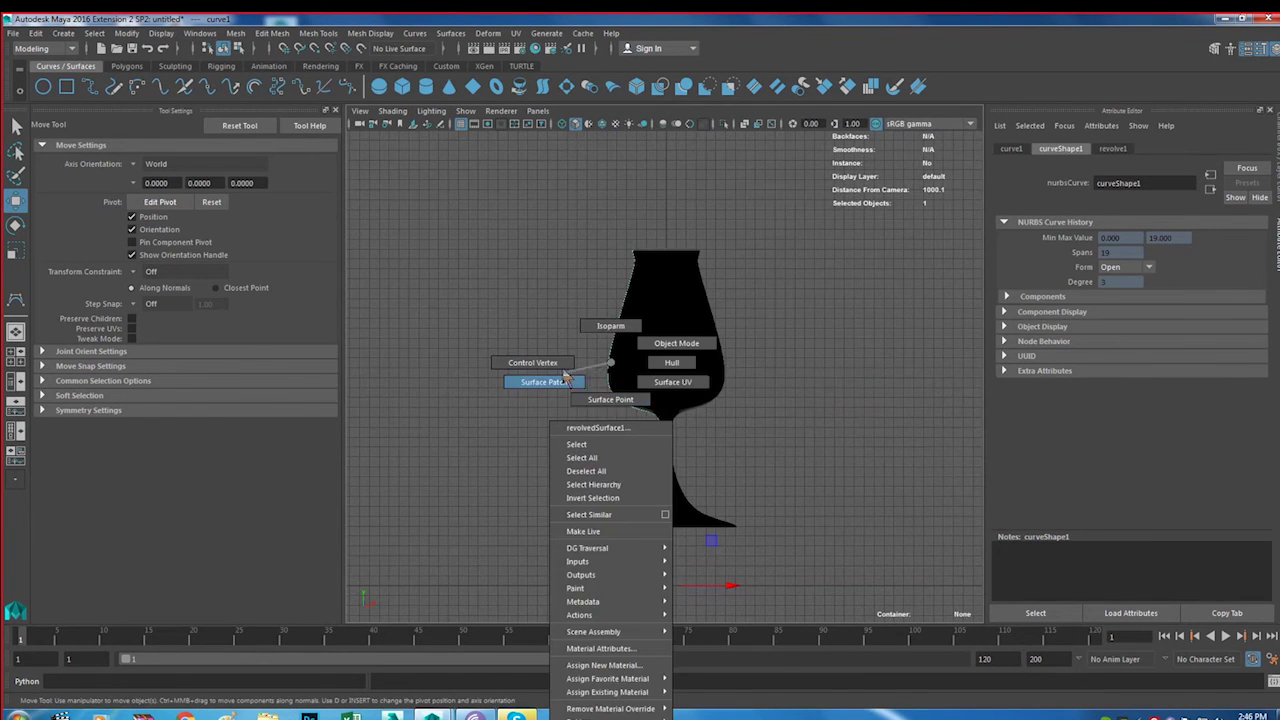
{"action": "left_click", "coordinate": [566, 379]}
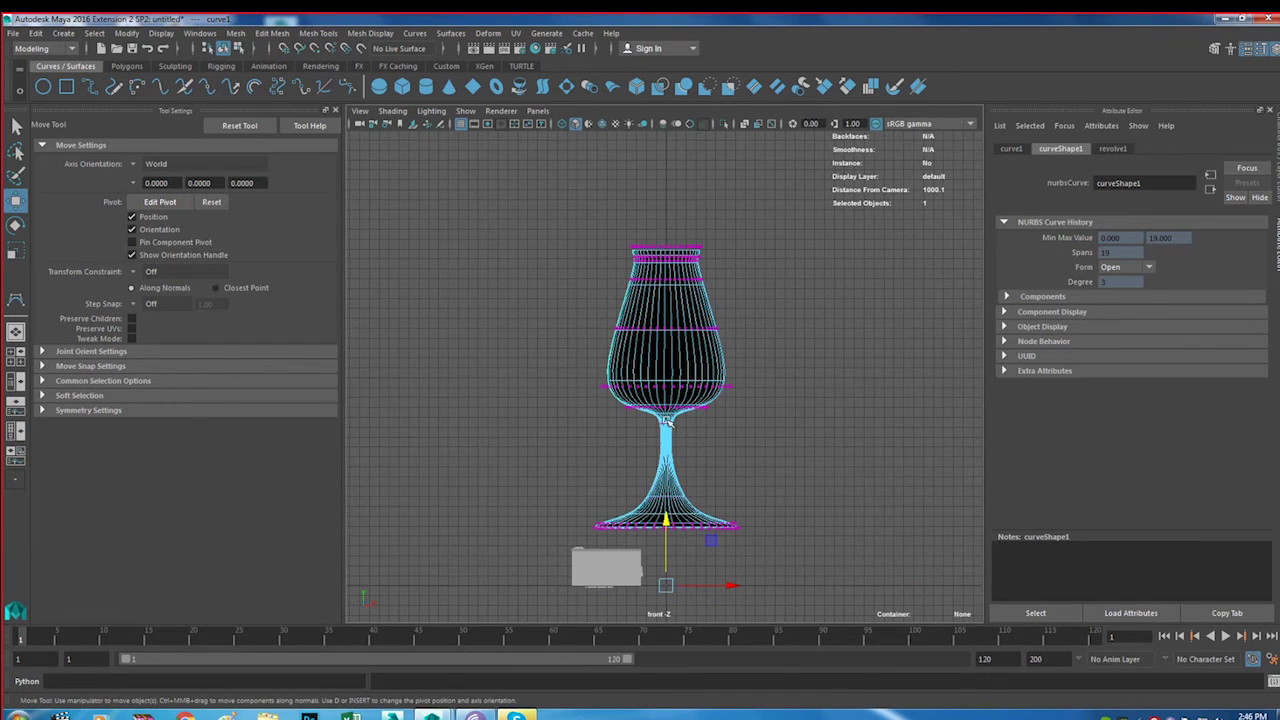
{"action": "key", "text": "space"}
{"action": "key", "text": "space"}
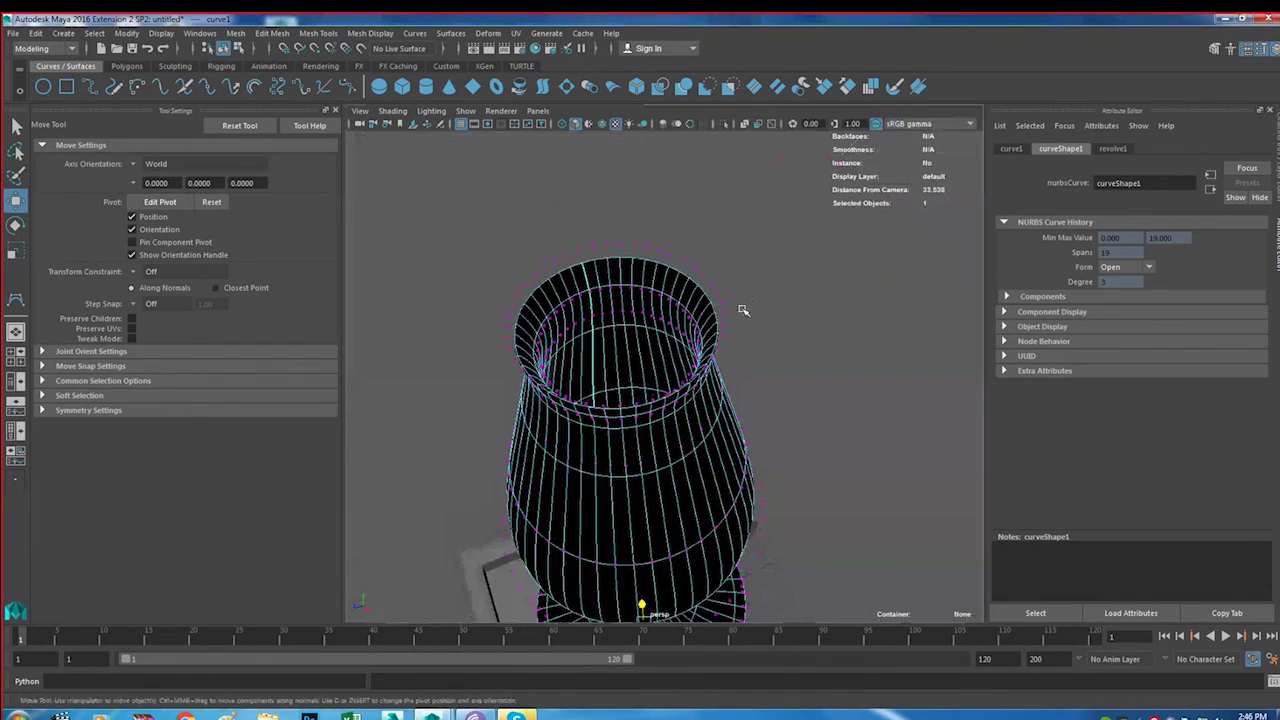
{"action": "left_click_drag", "start_coordinate": [742, 310], "coordinate": [688, 350], "text": "alt"}
{"action": "left_click", "coordinate": [763, 281]}
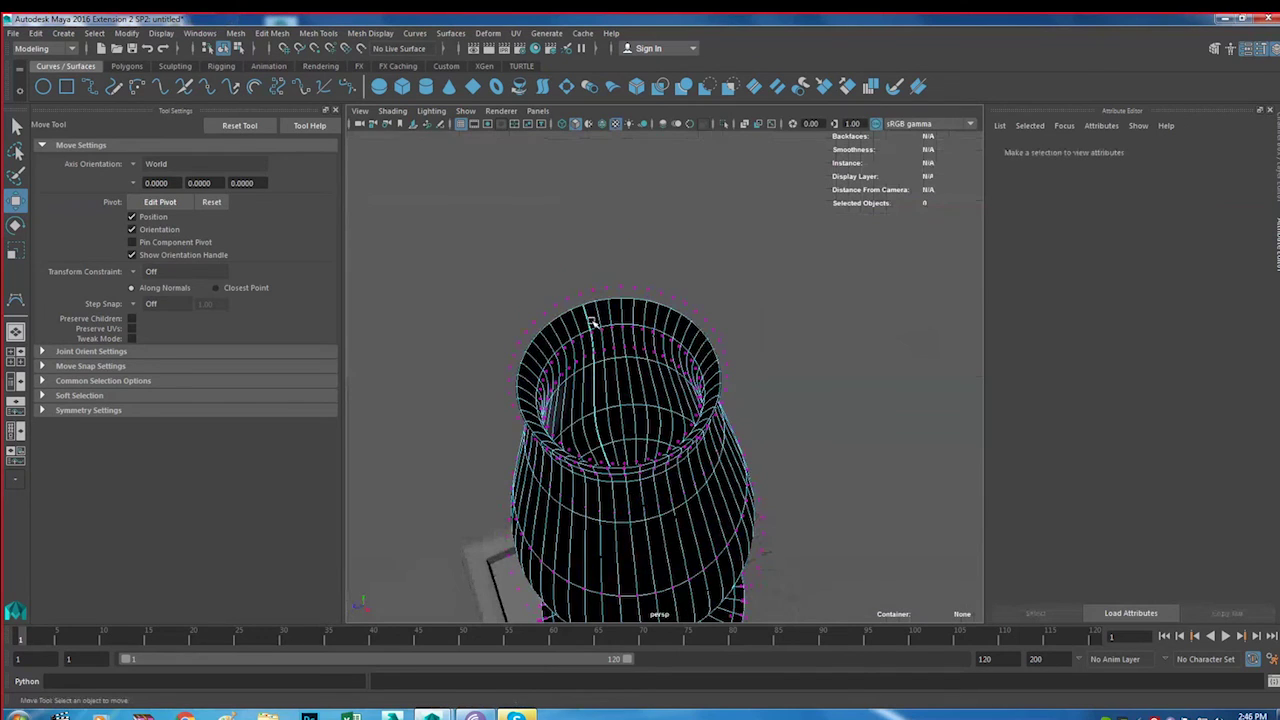
{"action": "right_click_drag", "start_coordinate": [590, 322], "coordinate": [640, 300]}
{"action": "left_click", "coordinate": [590, 325]}
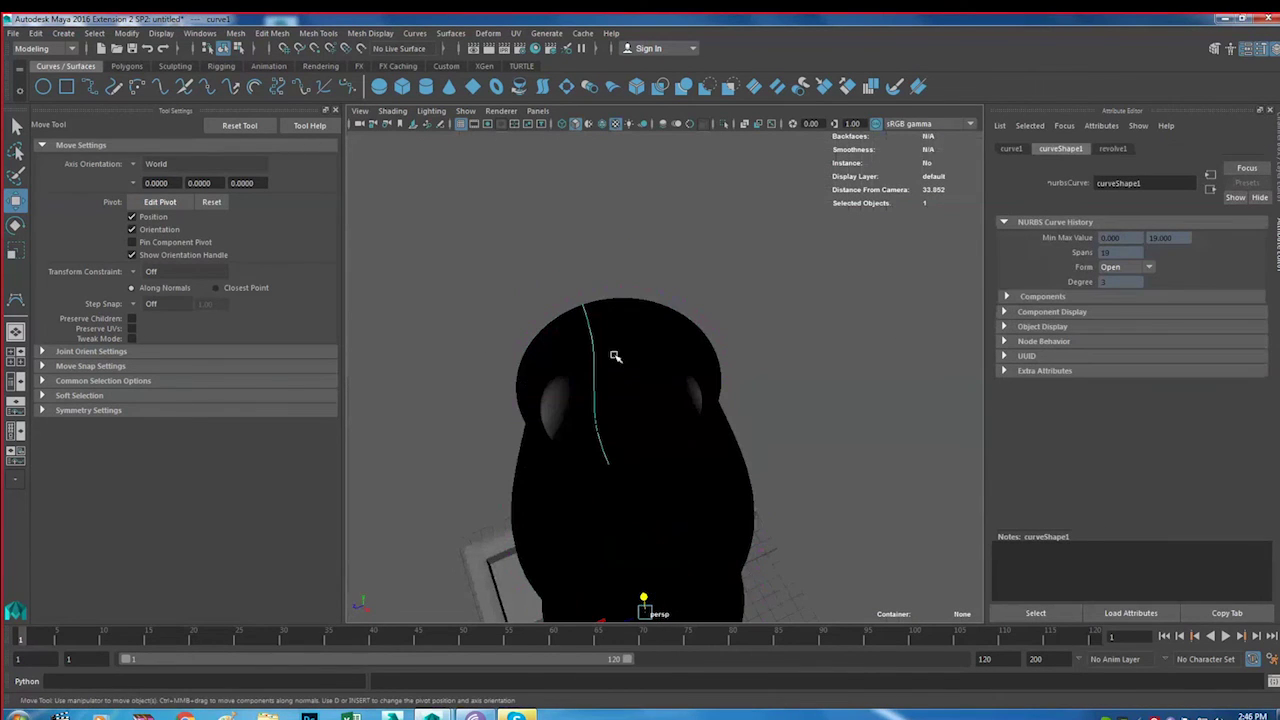
{"action": "key", "text": "space"}
{"action": "key", "text": "space"}
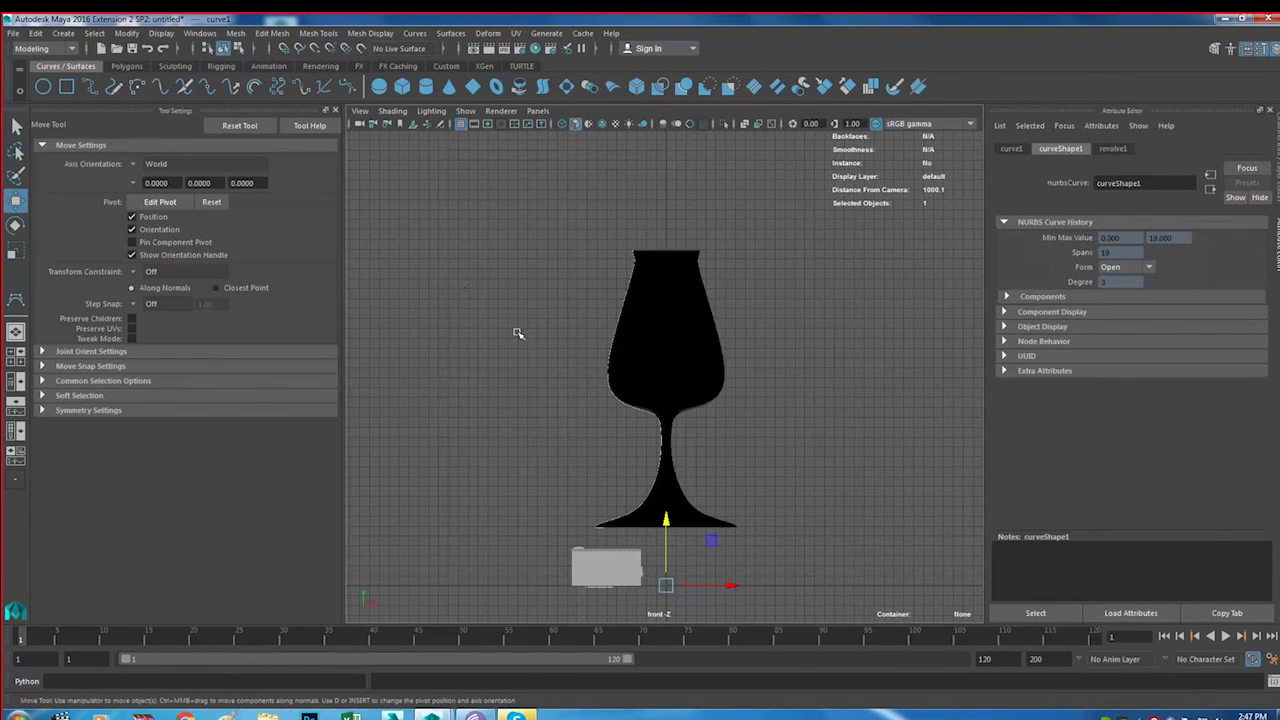
Reframe the goblet in the front view and display it as a wireframe
{"action": "middle_click_drag", "start_coordinate": [487, 230], "coordinate": [491, 288], "text": "alt"}
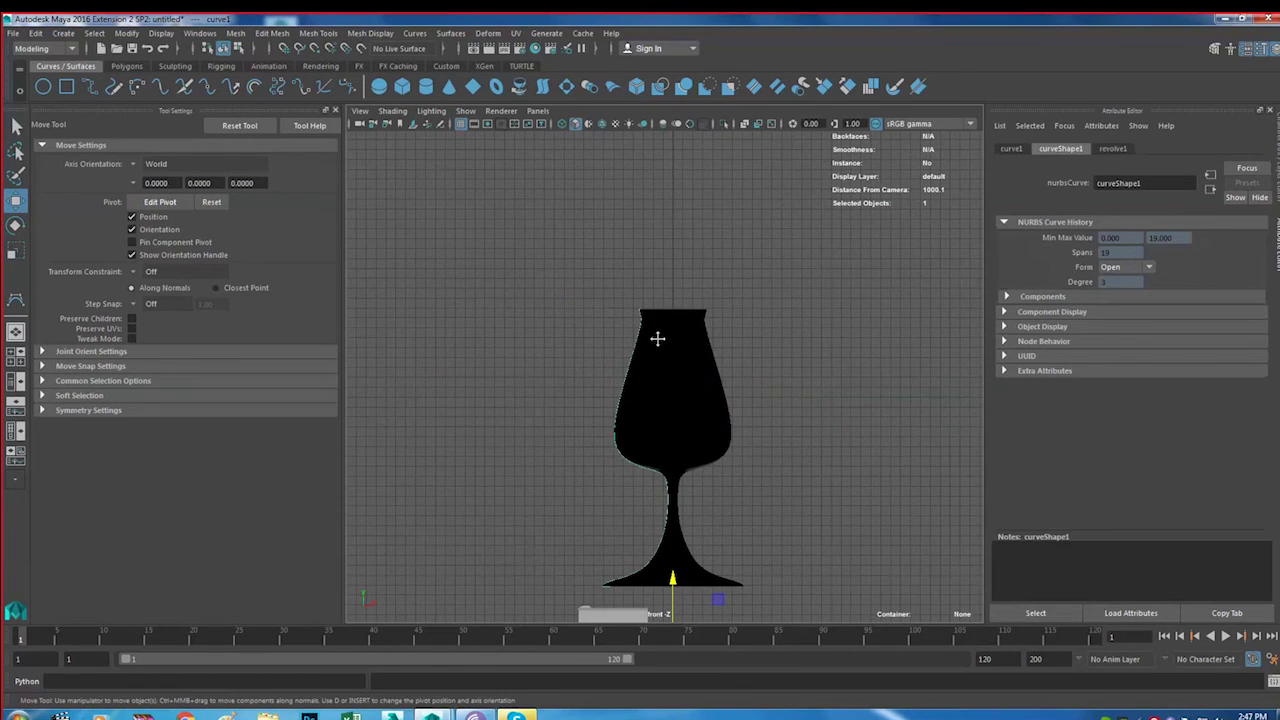
{"action": "middle_click_drag", "start_coordinate": [657, 338], "coordinate": [640, 318], "text": "alt"}
{"action": "key", "text": "4"}
{"action": "scroll", "coordinate": [672, 402], "scroll_direction": "up", "scroll_amount": 1}
{"action": "scroll", "coordinate": [674, 414], "scroll_direction": "up", "scroll_amount": 2}
{"action": "scroll", "coordinate": [660, 425], "scroll_direction": "up", "scroll_amount": 2}
{"action": "scroll", "coordinate": [680, 420], "scroll_direction": "up", "scroll_amount": 2}
{"action": "scroll", "coordinate": [684, 418], "scroll_direction": "up", "scroll_amount": 1}
{"action": "scroll", "coordinate": [650, 427], "scroll_direction": "up", "scroll_amount": 1}
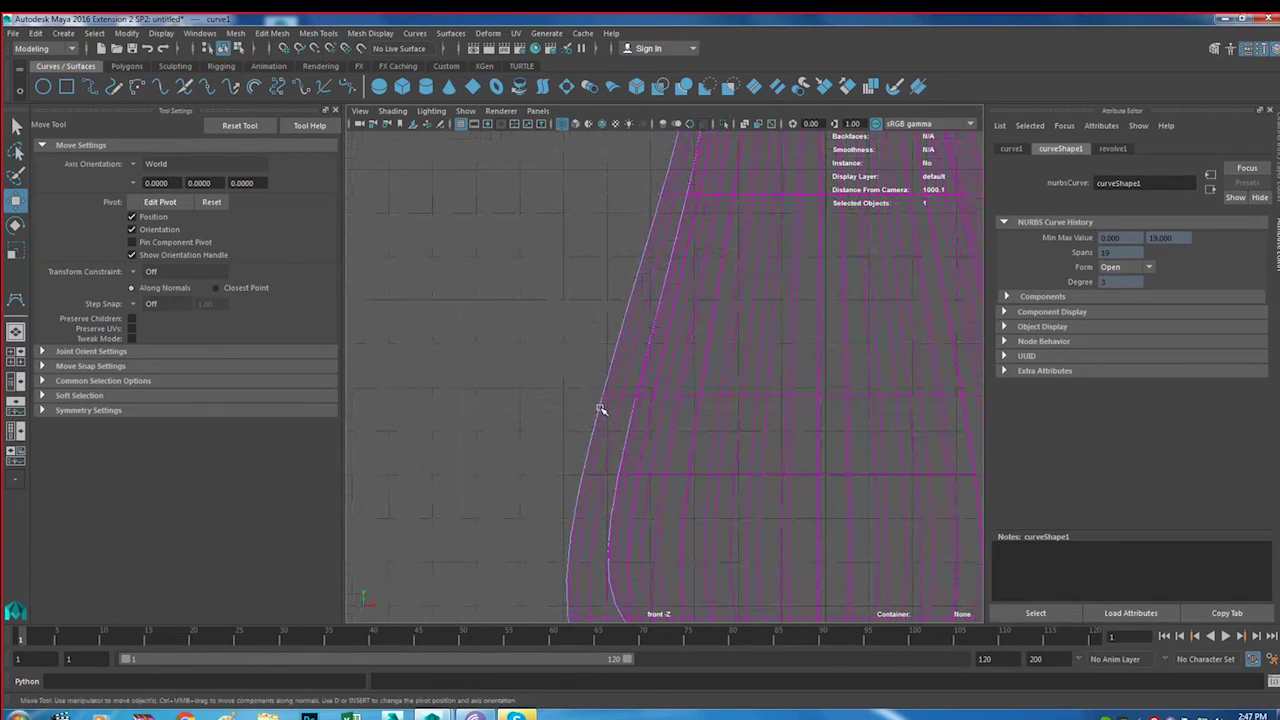
Undo an accidental surface component mode and nudge the profile curve along X
{"action": "right_click_drag", "start_coordinate": [594, 366], "coordinate": [520, 362]}
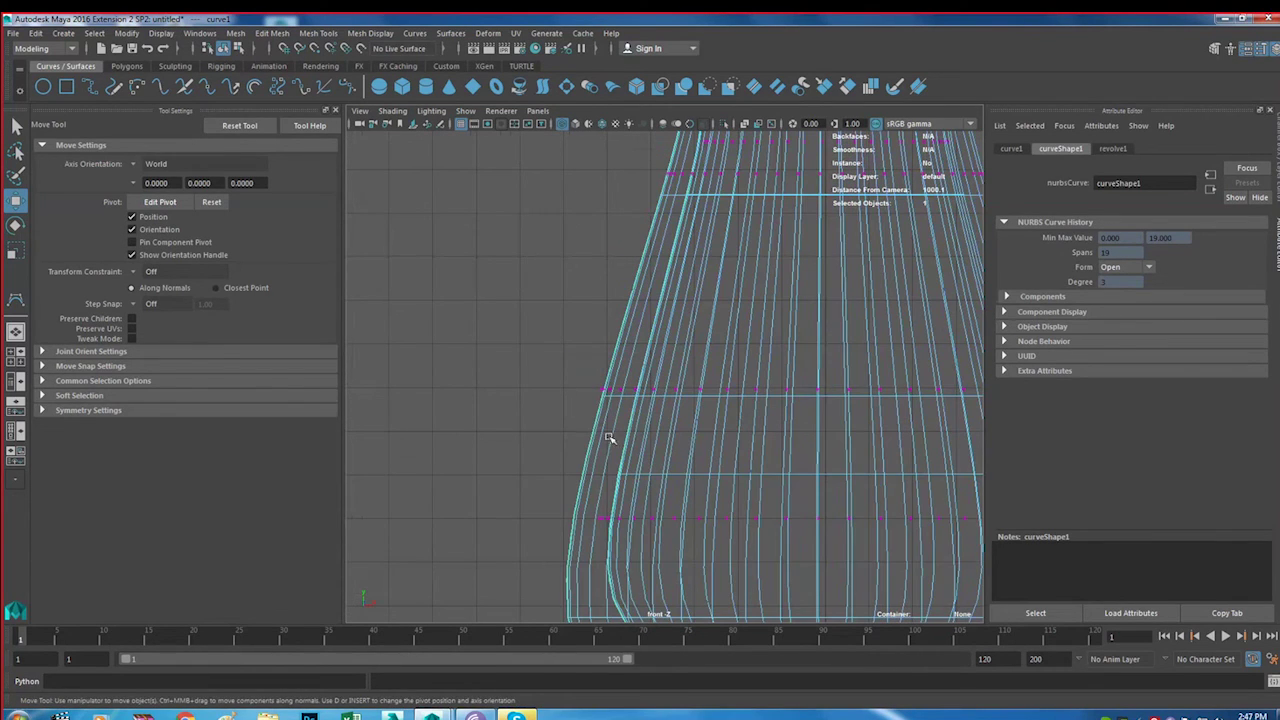
{"action": "key", "text": "ctrl+z"}
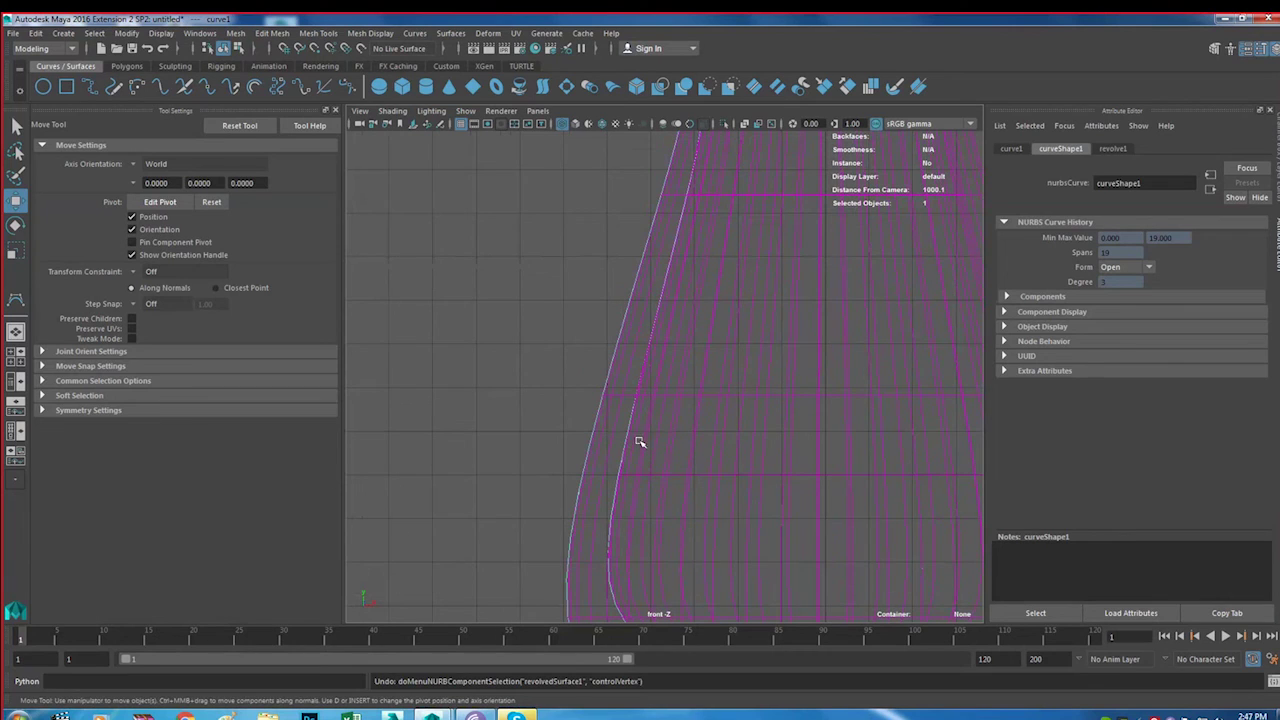
{"action": "scroll", "coordinate": [640, 380], "scroll_direction": "down", "scroll_amount": 2}
{"action": "scroll", "coordinate": [634, 300], "scroll_direction": "down", "scroll_amount": 3}
{"action": "scroll", "coordinate": [666, 400], "scroll_direction": "down", "scroll_amount": 2}
{"action": "left_click_drag", "start_coordinate": [737, 580], "coordinate": [714, 578]}
{"action": "scroll", "coordinate": [640, 350], "scroll_direction": "up", "scroll_amount": 2}
{"action": "scroll", "coordinate": [640, 340], "scroll_direction": "up", "scroll_amount": 2}
{"action": "scroll", "coordinate": [647, 369], "scroll_direction": "up", "scroll_amount": 2}
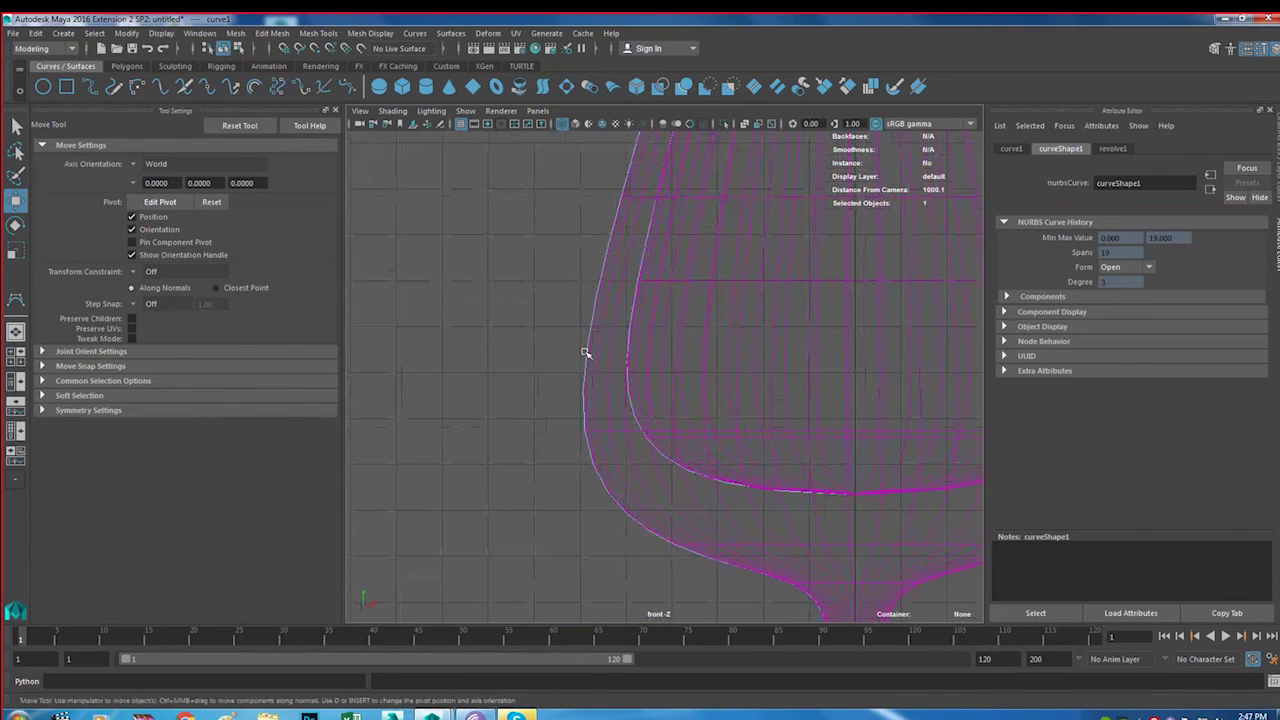
Switch the profile curve to Control Vertex mode and return to the front view
{"action": "key", "text": "space"}
{"action": "key", "text": "space"}
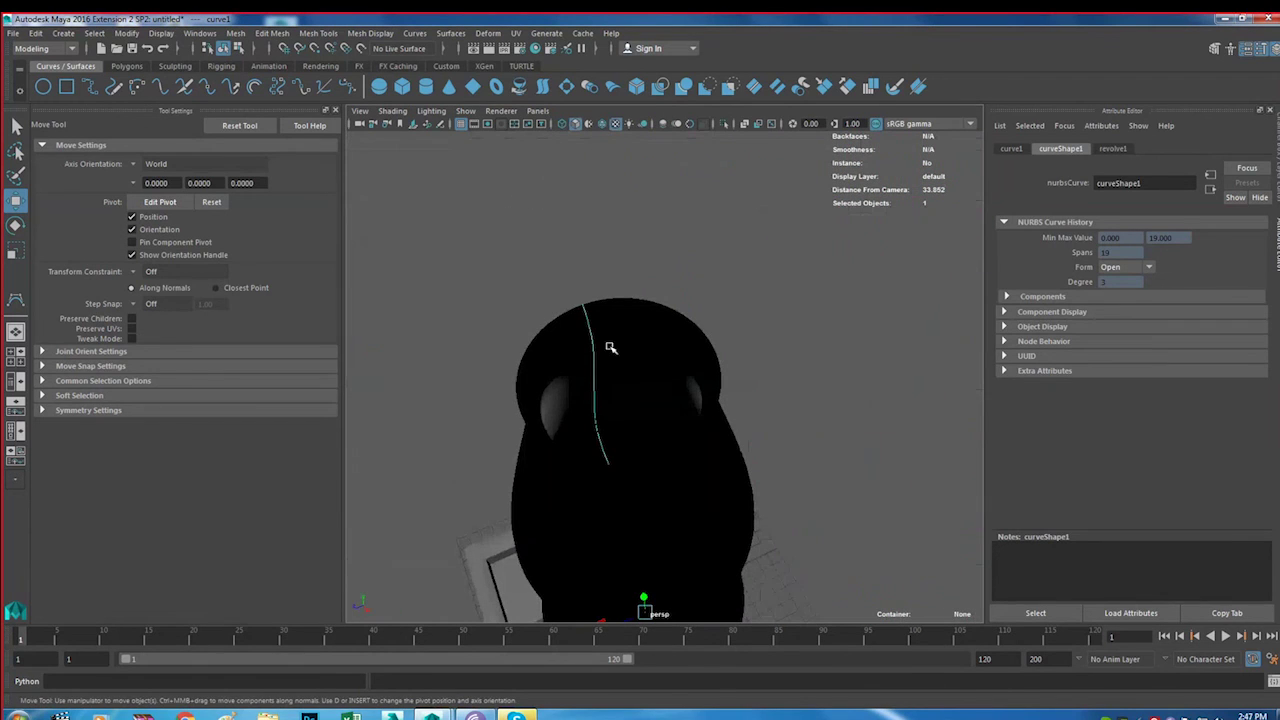
{"action": "right_click_drag", "start_coordinate": [591, 338], "coordinate": [541, 350]}
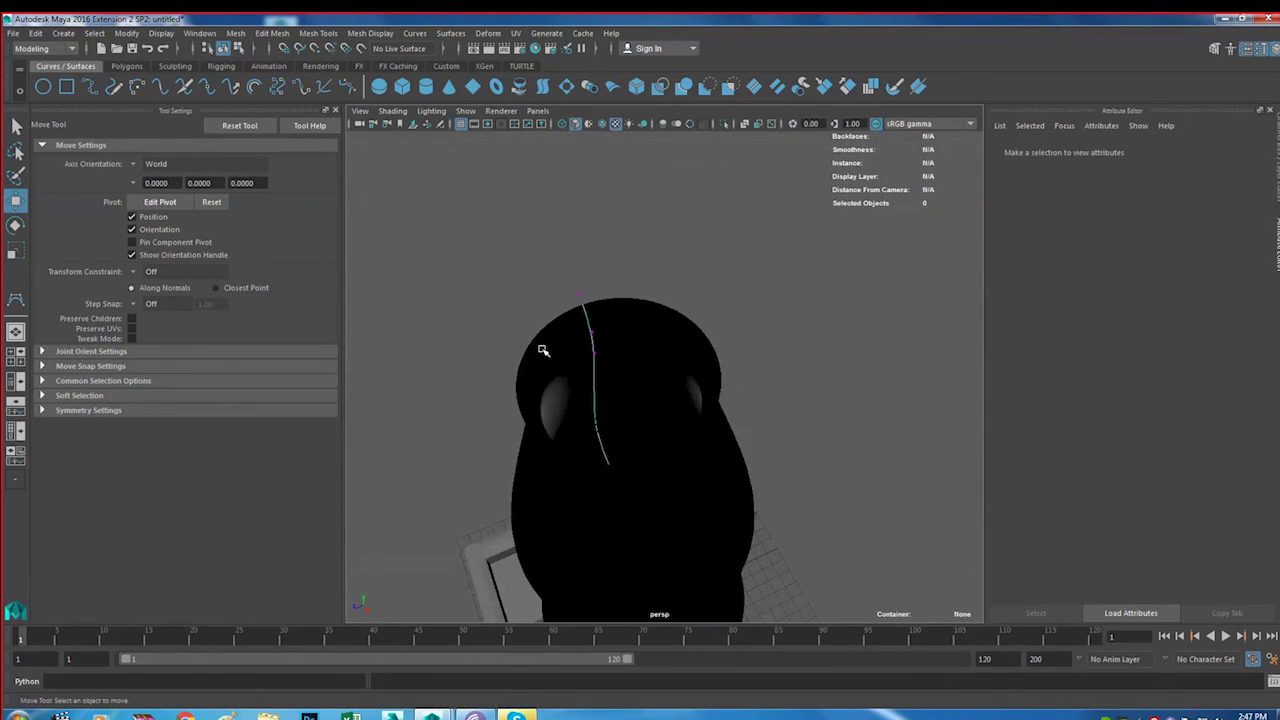
{"action": "key", "text": "space"}
{"action": "key", "text": "space"}
{"action": "scroll", "coordinate": [697, 443], "scroll_direction": "down", "scroll_amount": 1}
{"action": "scroll", "coordinate": [706, 420], "scroll_direction": "up", "scroll_amount": 2}
{"action": "scroll", "coordinate": [703, 420], "scroll_direction": "down", "scroll_amount": 5}
{"action": "scroll", "coordinate": [708, 366], "scroll_direction": "up", "scroll_amount": 2}
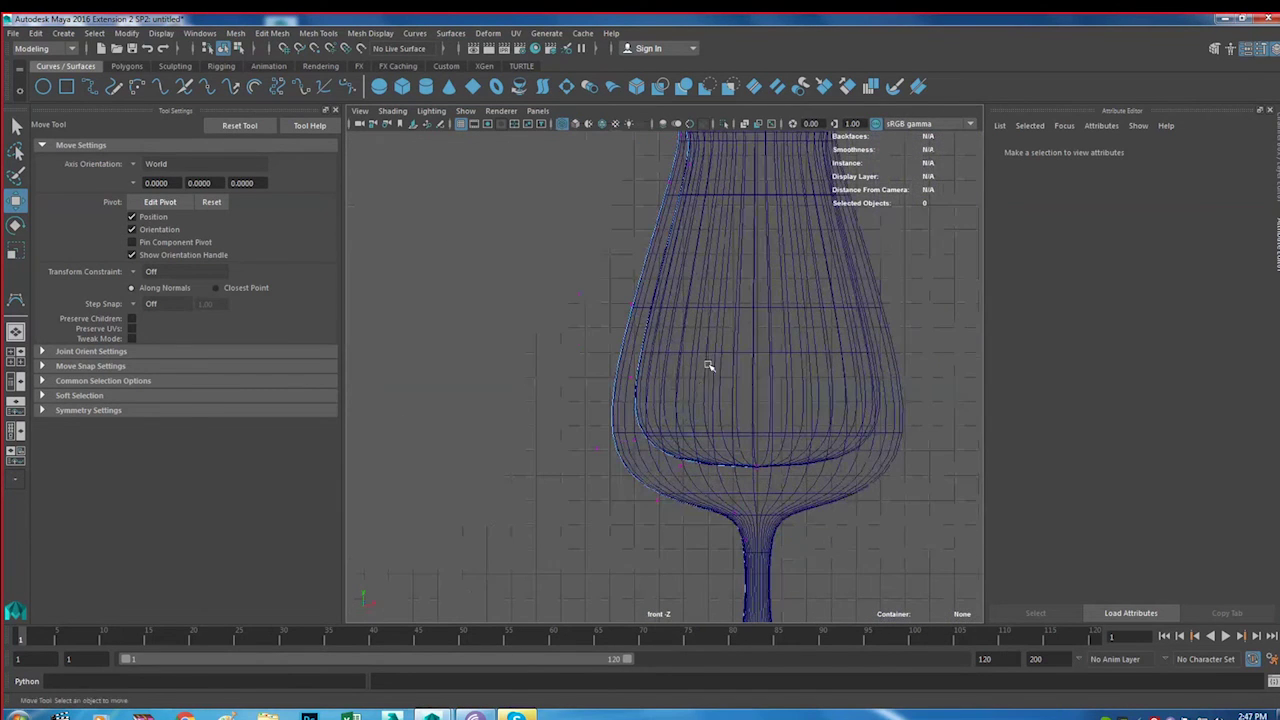
Select a CV on the bowl's left side and shift it left along X
{"action": "left_click_drag", "start_coordinate": [628, 372], "coordinate": [662, 447]}
{"action": "left_click_drag", "start_coordinate": [685, 380], "coordinate": [697, 381]}
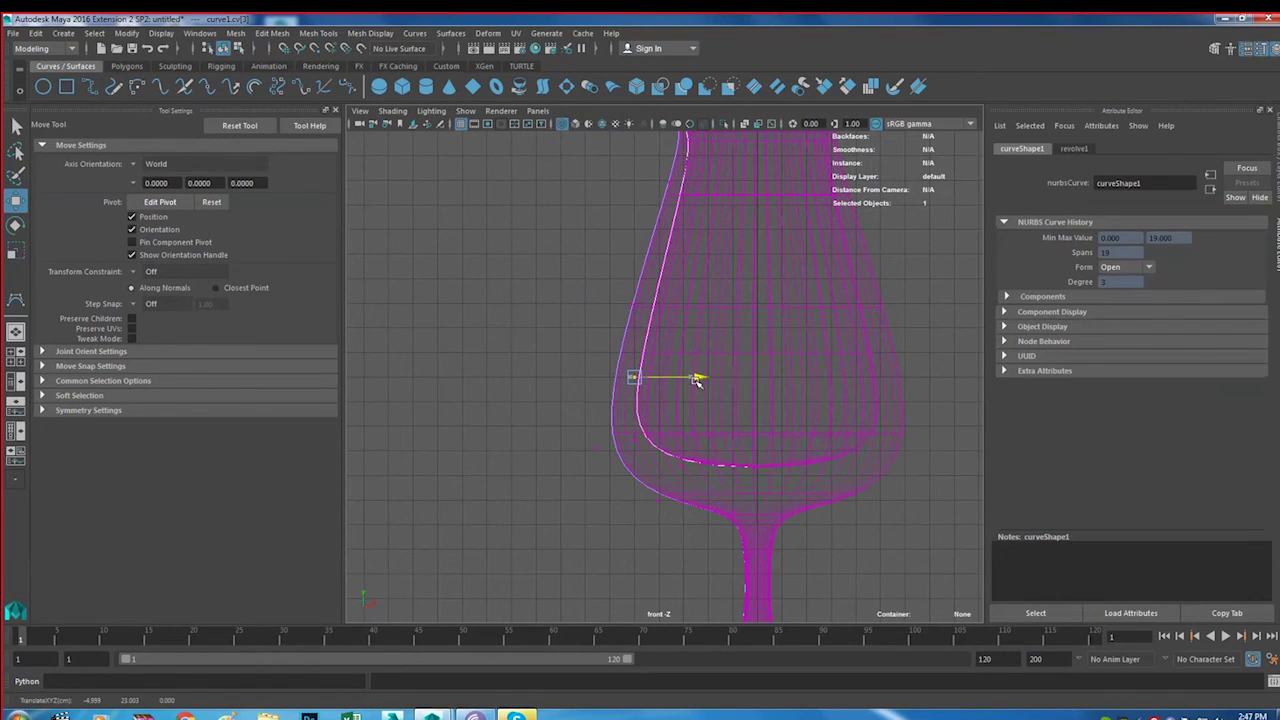
{"action": "left_click_drag", "start_coordinate": [697, 381], "coordinate": [694, 375]}
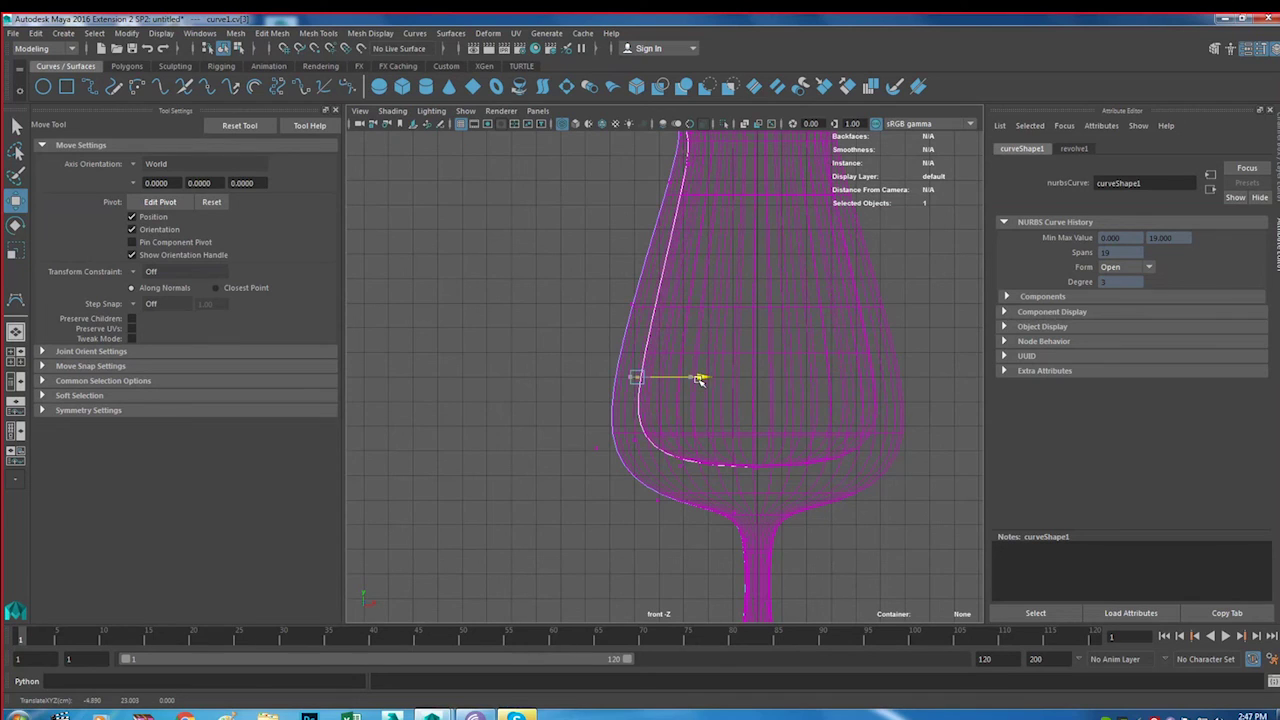
{"action": "middle_click_drag", "start_coordinate": [697, 457], "coordinate": [675, 368], "text": "alt"}
Lower the CV at the bowl's bottom along Y, then select a stem-base CV and reframe the glass
{"action": "left_click_drag", "start_coordinate": [706, 360], "coordinate": [770, 412]}
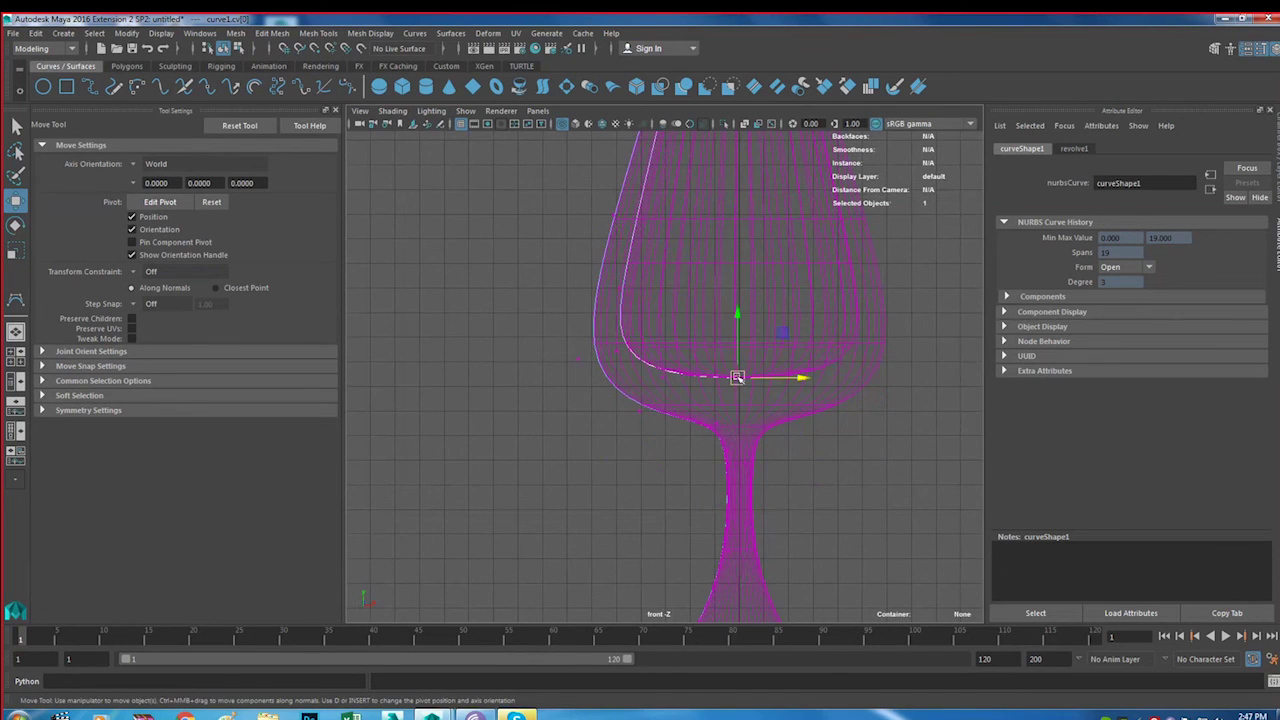
{"action": "left_click_drag", "start_coordinate": [736, 318], "coordinate": [740, 338]}
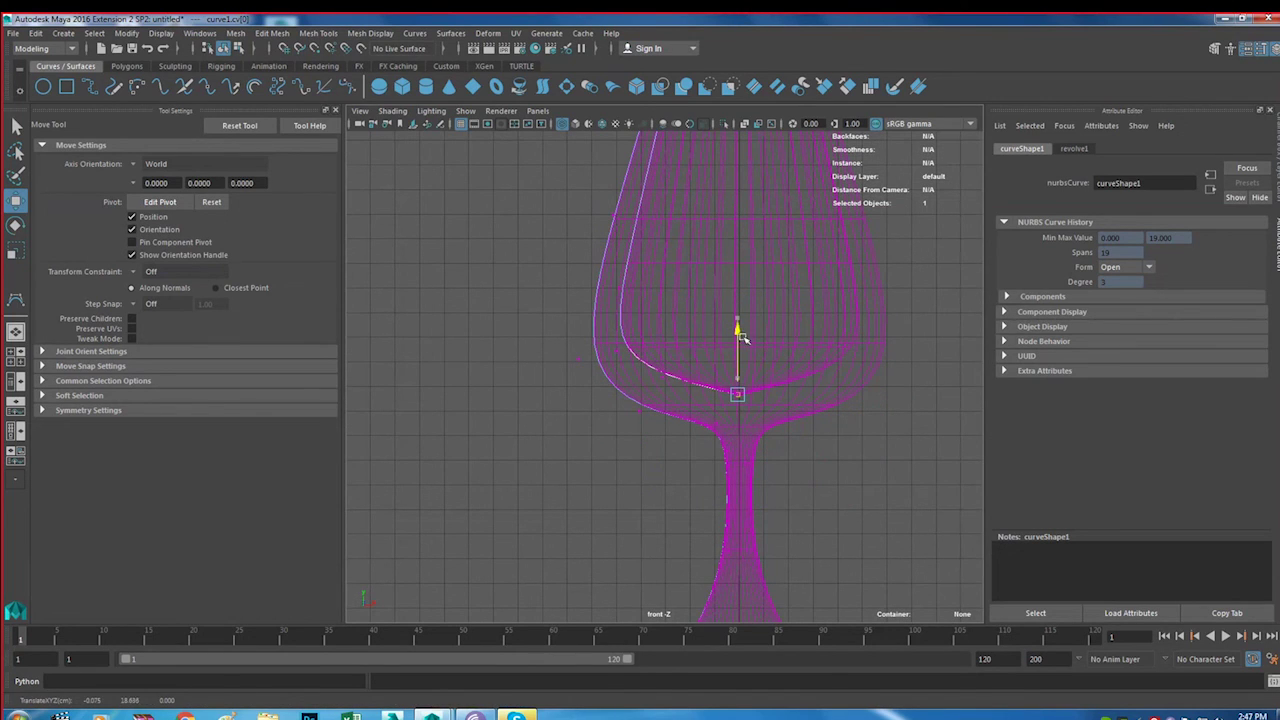
{"action": "middle_click_drag", "start_coordinate": [742, 398], "coordinate": [702, 216], "text": "alt"}
{"action": "mouse_move", "coordinate": [592, 434]}
{"action": "left_mouse_down"}
{"action": "mouse_move", "coordinate": [686, 484]}
{"action": "mouse_move", "coordinate": [715, 457]}
{"action": "left_mouse_up"}
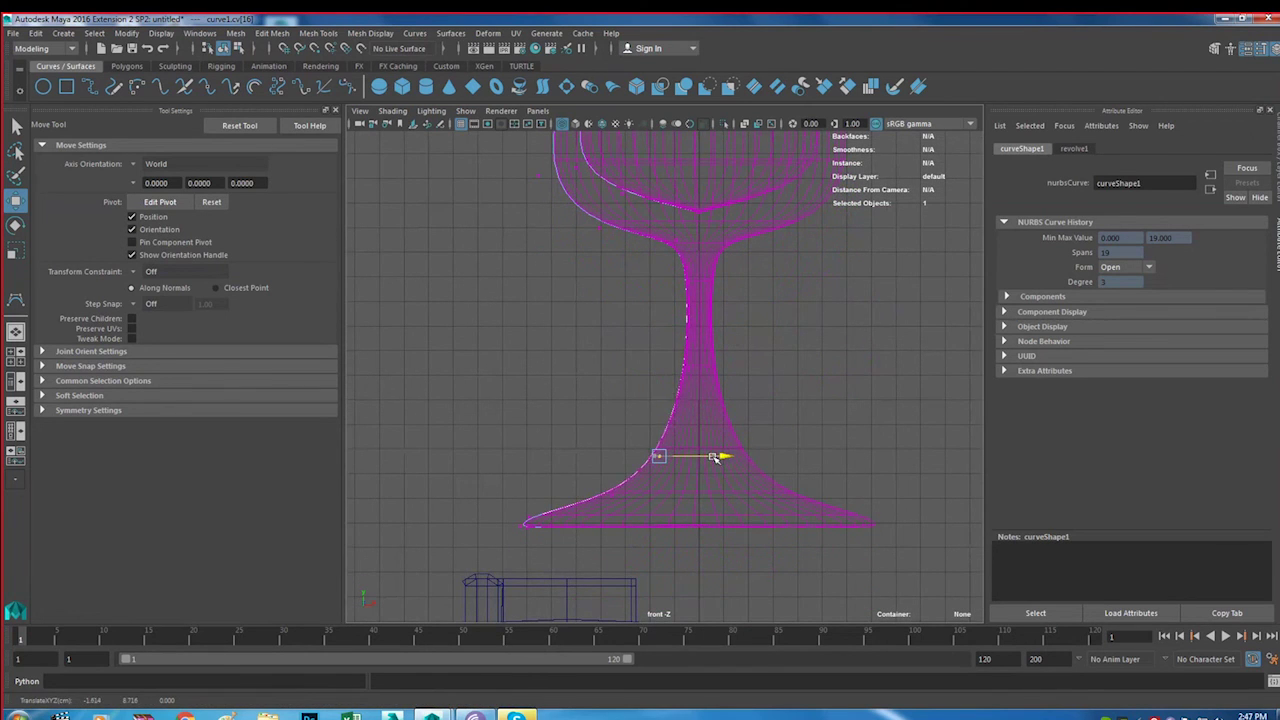
{"action": "middle_click_drag", "start_coordinate": [757, 243], "coordinate": [771, 463], "text": "alt"}
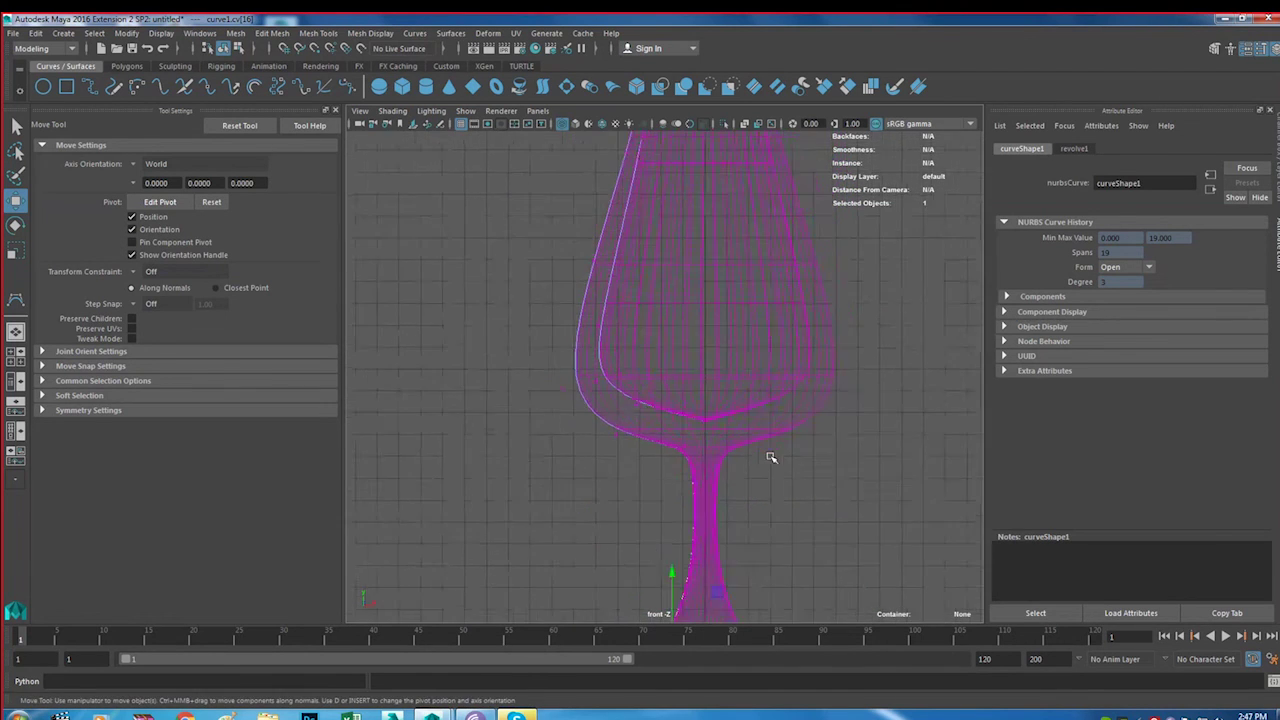
{"action": "middle_click_drag", "start_coordinate": [795, 308], "coordinate": [797, 366], "text": "alt"}
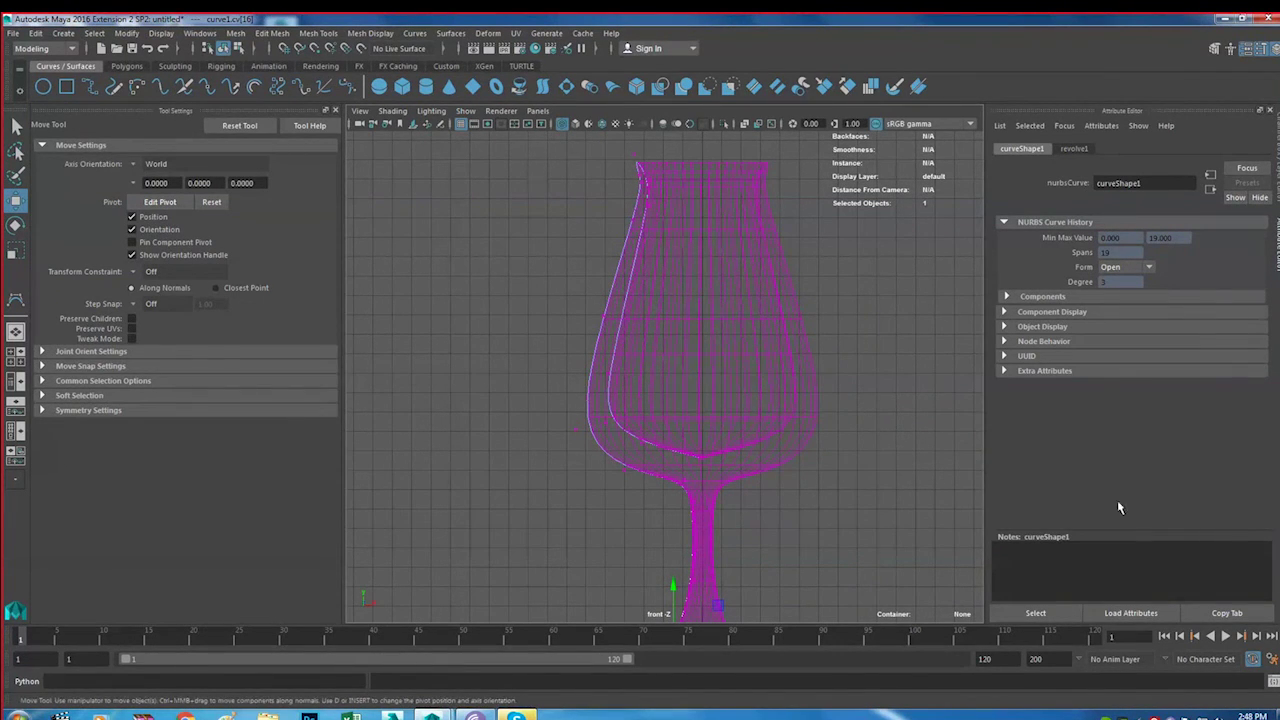
Return to object mode and select the revolvedSurface1 glass surface
{"action": "right_click_drag", "start_coordinate": [729, 310], "coordinate": [848, 330]}
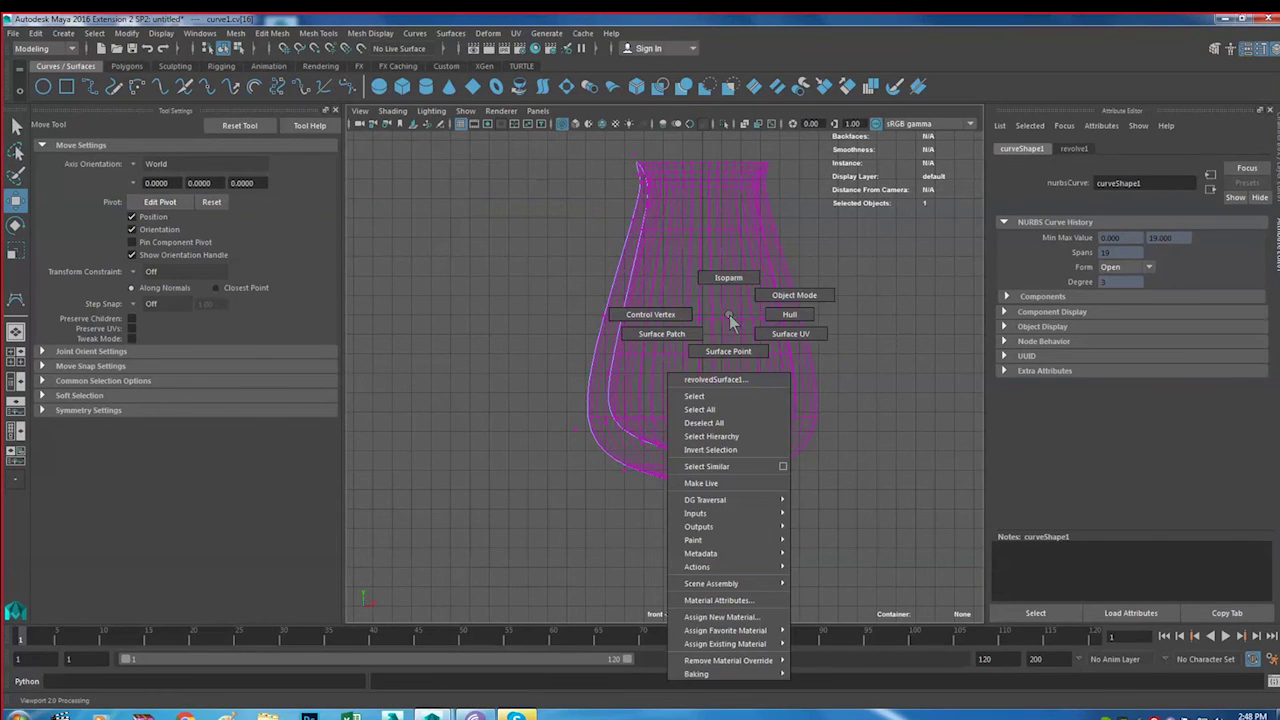
{"action": "left_click", "coordinate": [751, 325]}
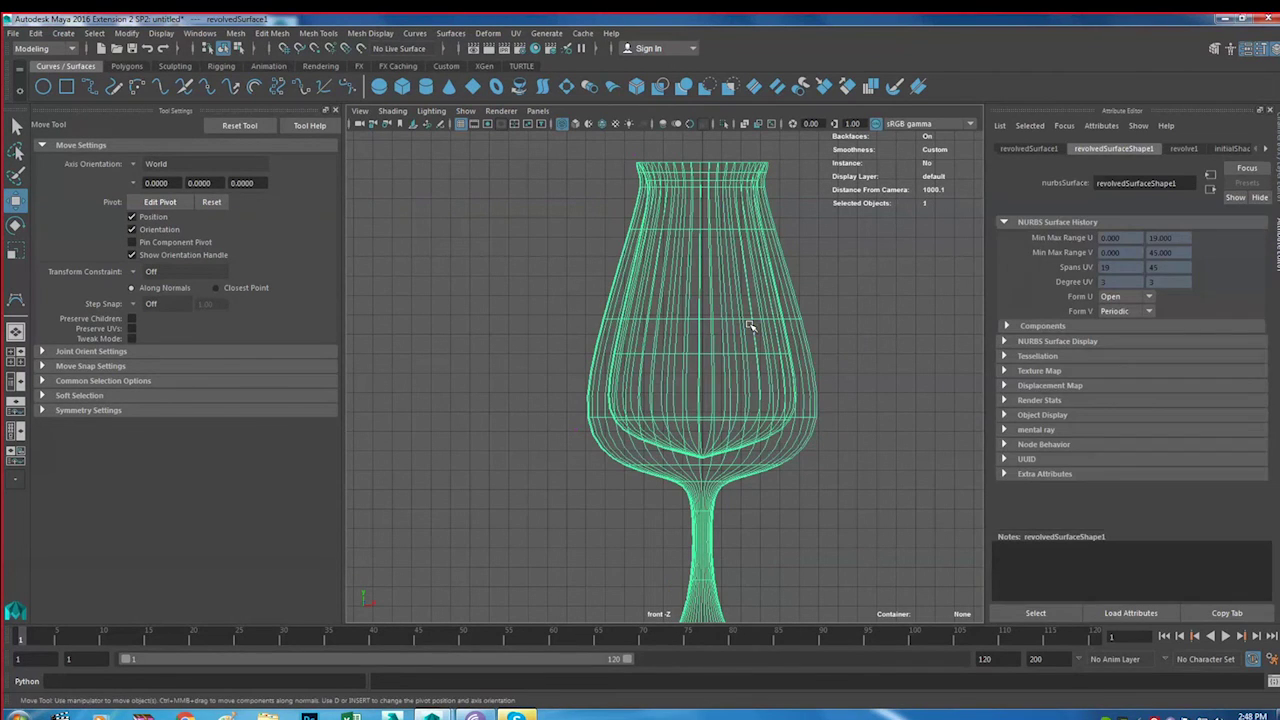
{"action": "left_click", "coordinate": [37, 35]}
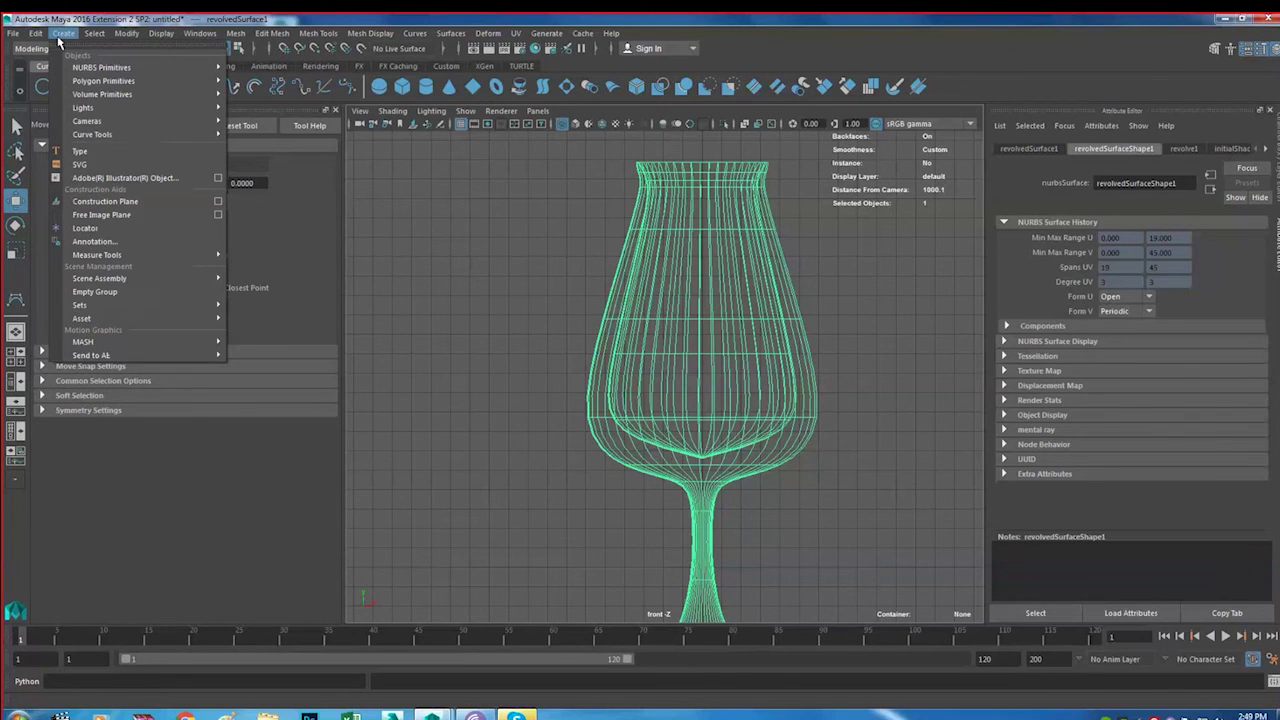
{"action": "mouse_move", "coordinate": [63, 33]}
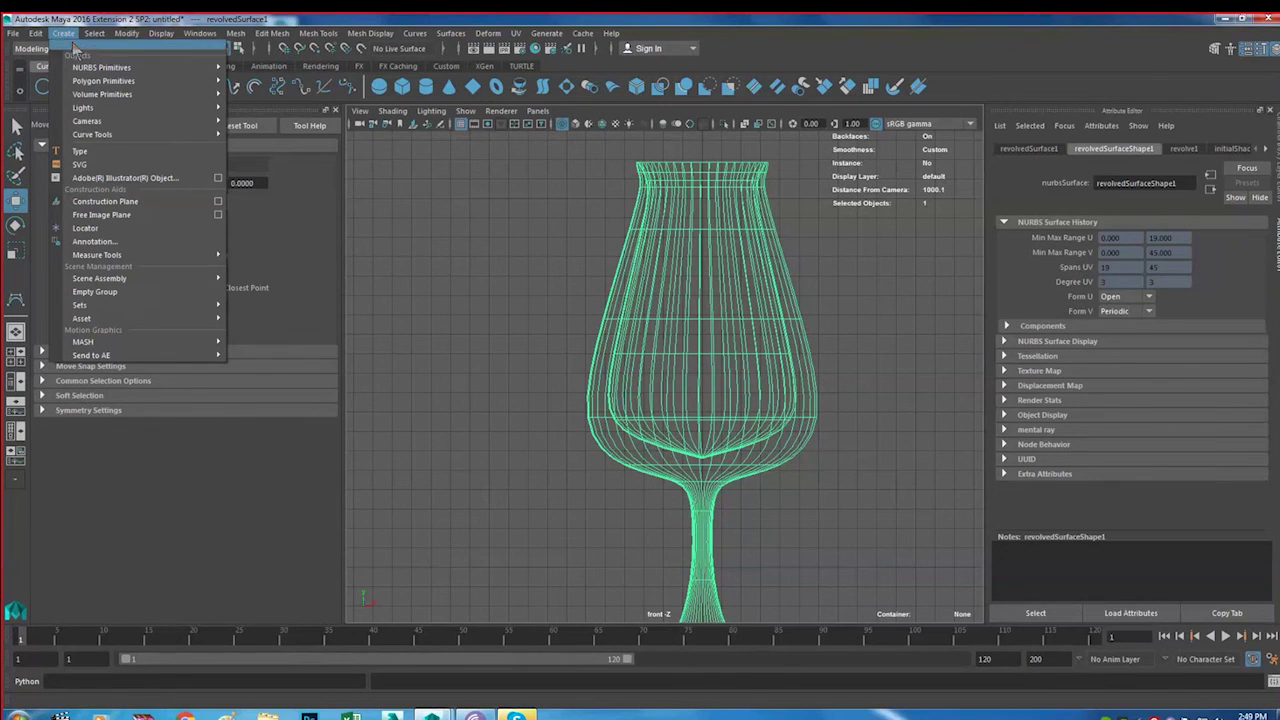
{"action": "left_click", "coordinate": [93, 33]}
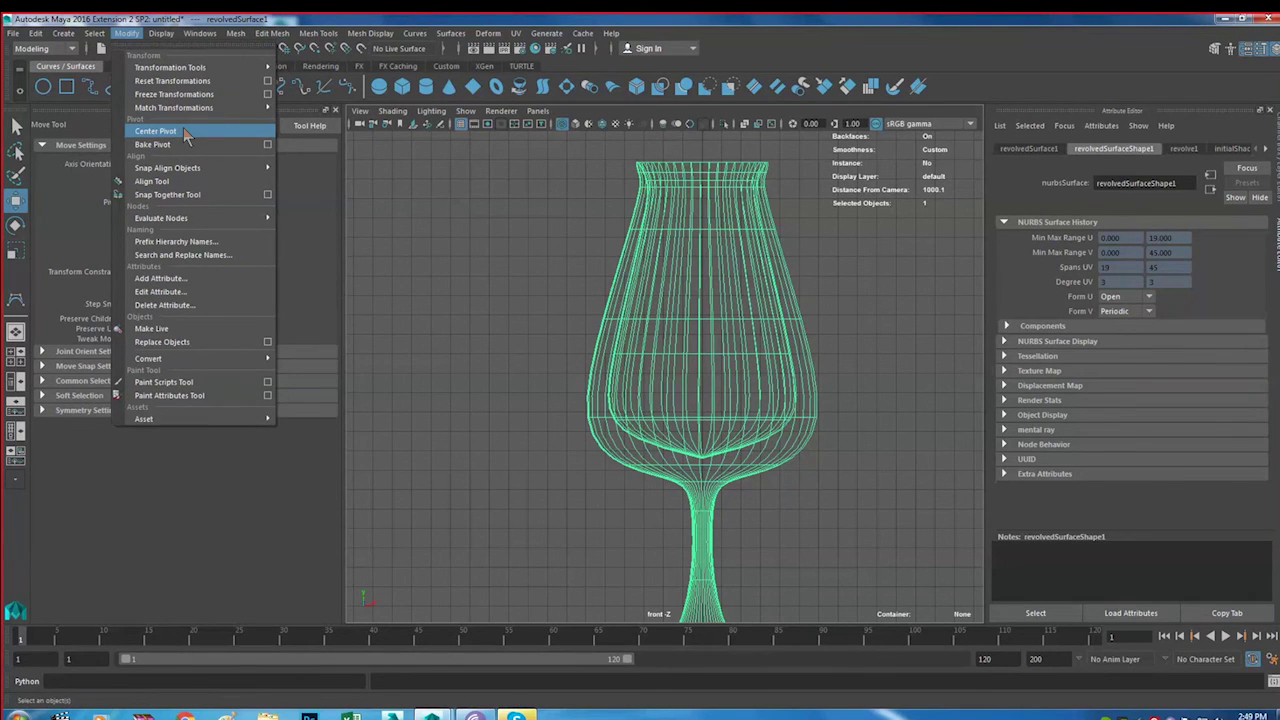
Apply Modify > Center Pivot to the glass and inspect it in the perspective view
{"action": "key", "text": "f"}
{"action": "scroll", "coordinate": [786, 383], "scroll_direction": "down", "scroll_amount": 2}
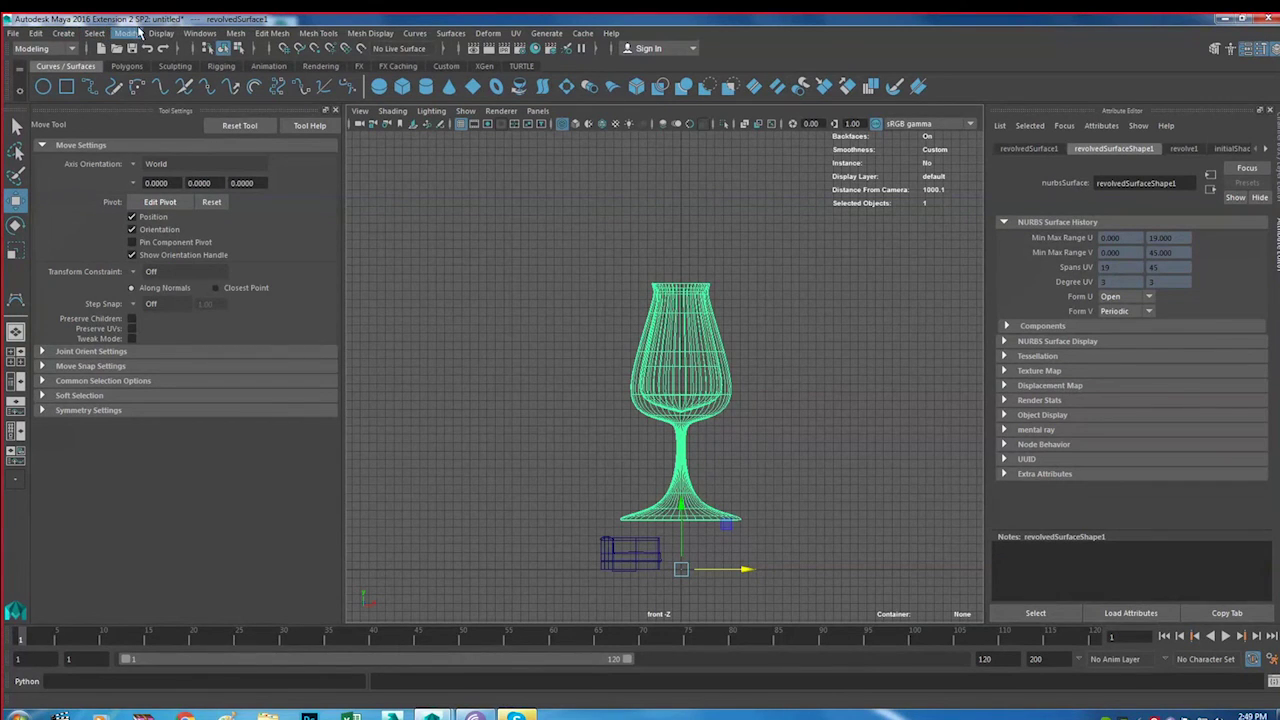
{"action": "left_click", "coordinate": [127, 33]}
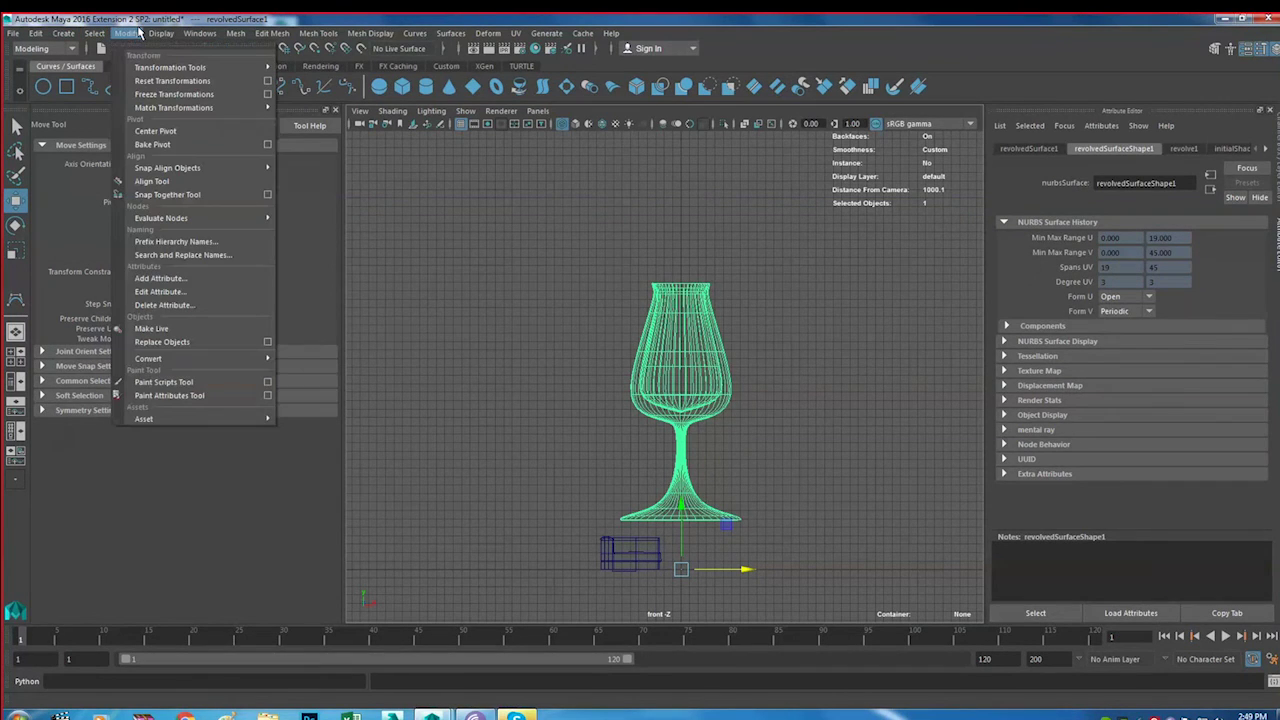
{"action": "left_click", "coordinate": [160, 131]}
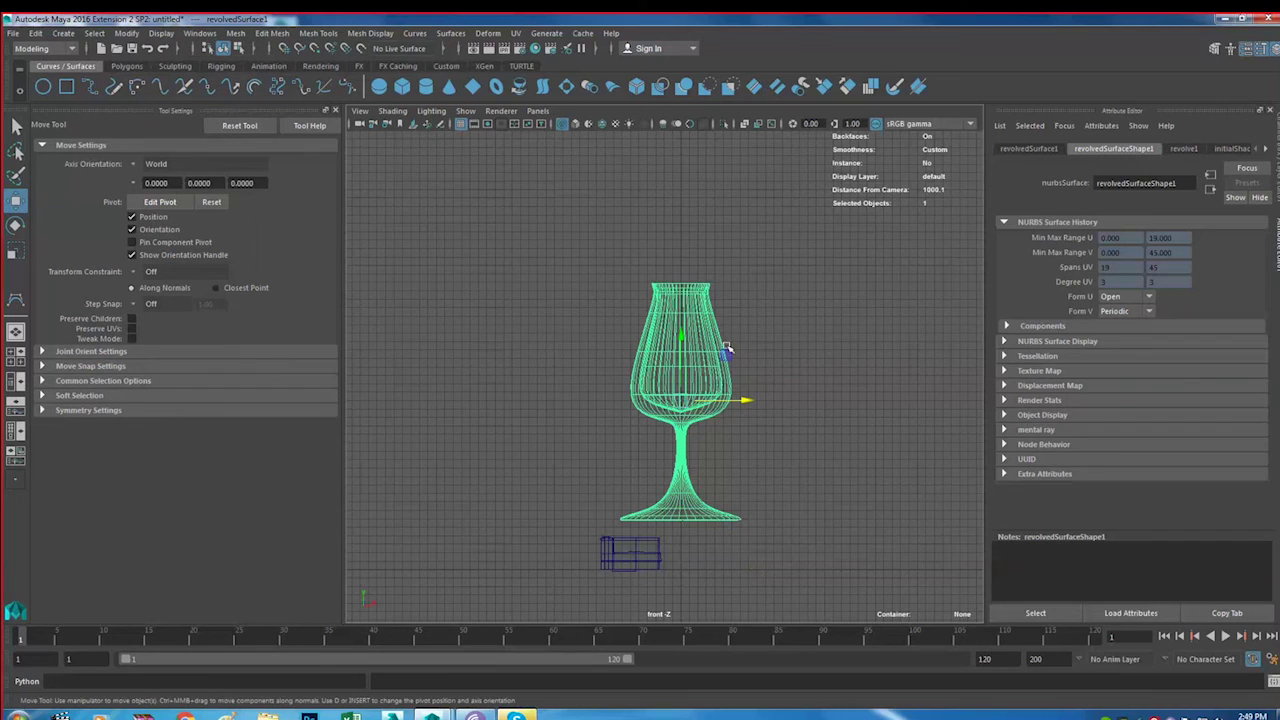
{"action": "key", "text": "space"}
{"action": "key", "text": "space"}
{"action": "mouse_move", "coordinate": [734, 352]}
{"action": "left_mouse_down", "text": "alt"}
{"action": "mouse_move", "coordinate": [724, 327]}
{"action": "mouse_move", "coordinate": [711, 347]}
{"action": "mouse_move", "coordinate": [720, 402]}
{"action": "mouse_move", "coordinate": [783, 340]}
{"action": "mouse_move", "coordinate": [766, 363]}
{"action": "mouse_move", "coordinate": [751, 357]}
{"action": "left_mouse_up", "text": "alt"}
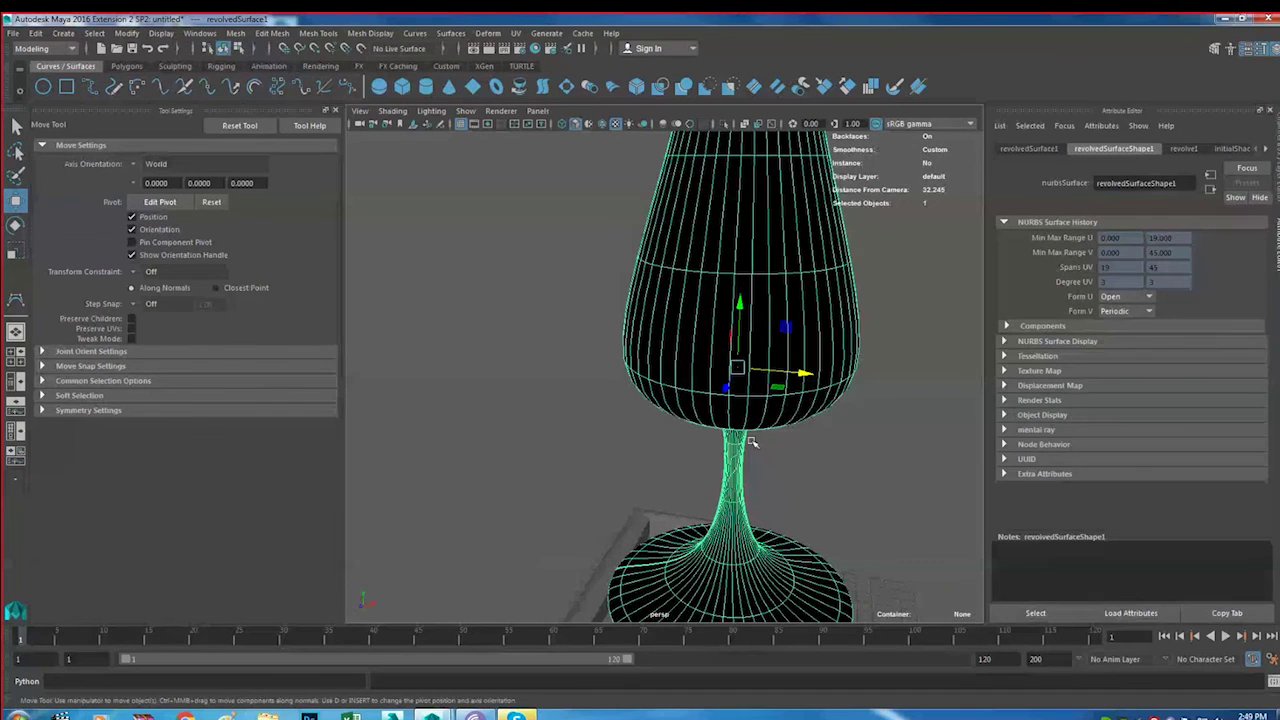